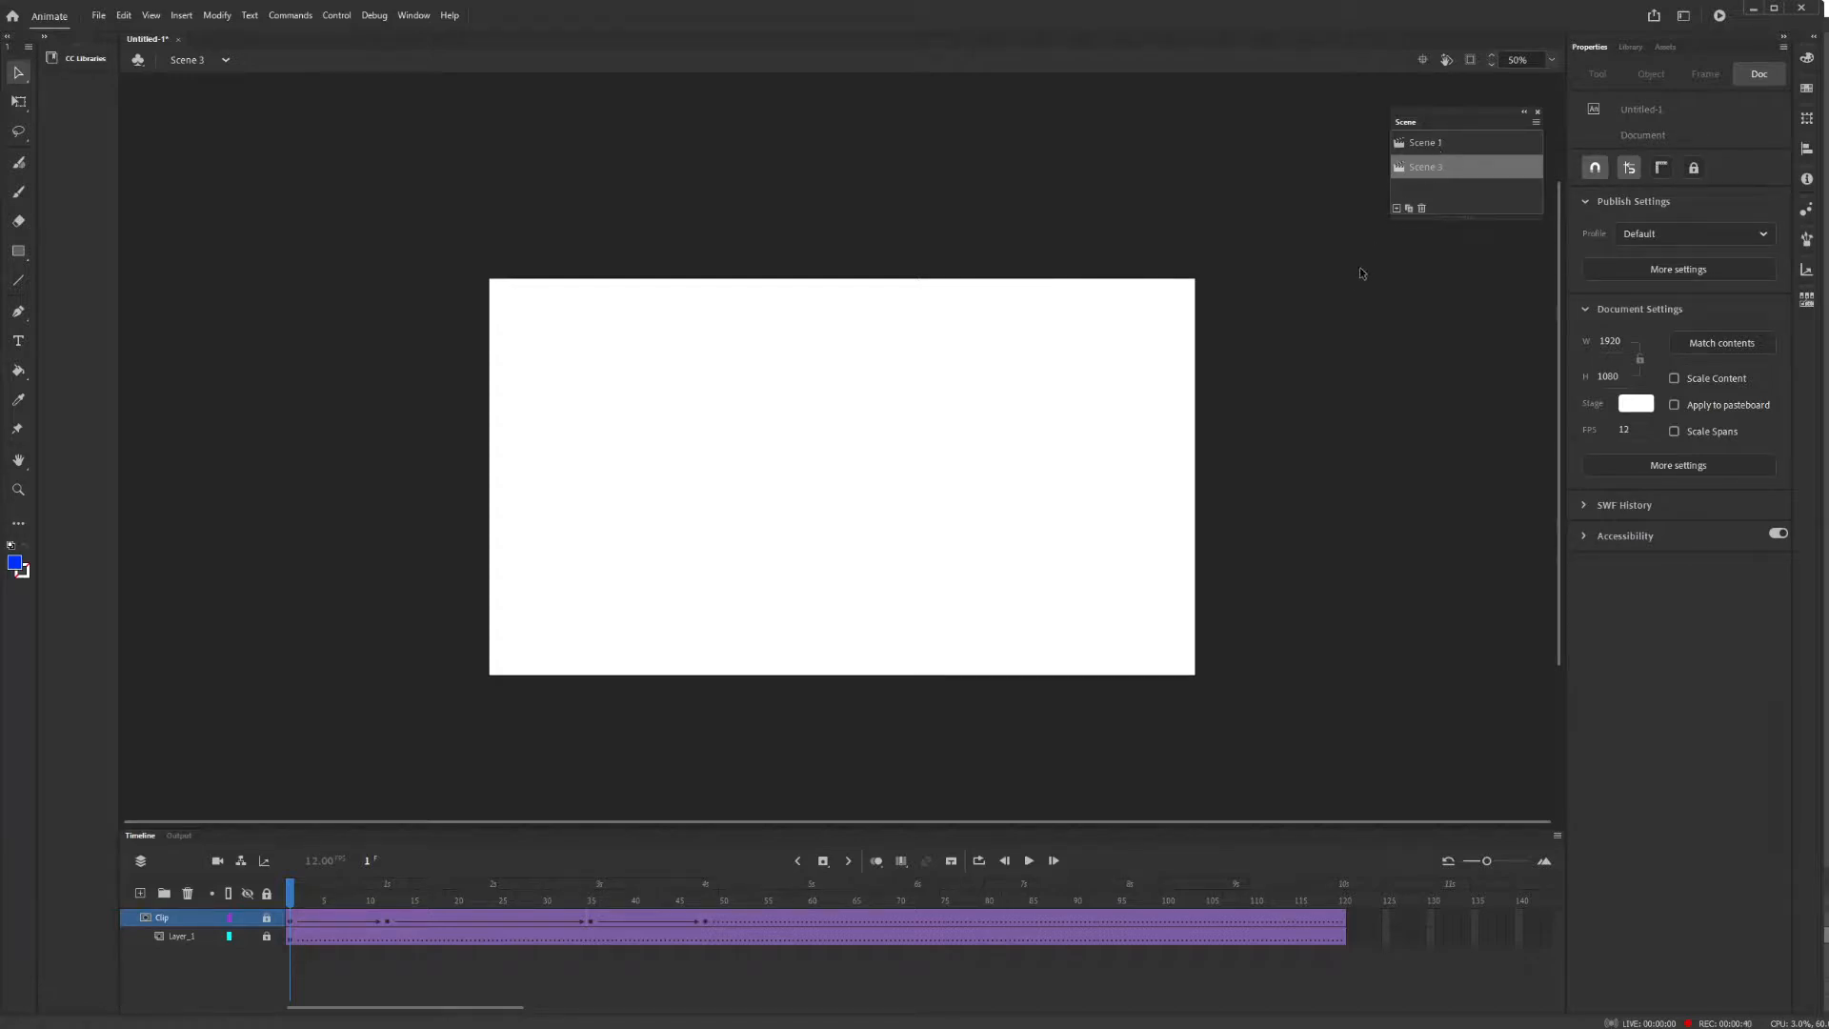
Add a new scene to the document and preview the A, E and L symbols in the library.
left_click(1397, 209)
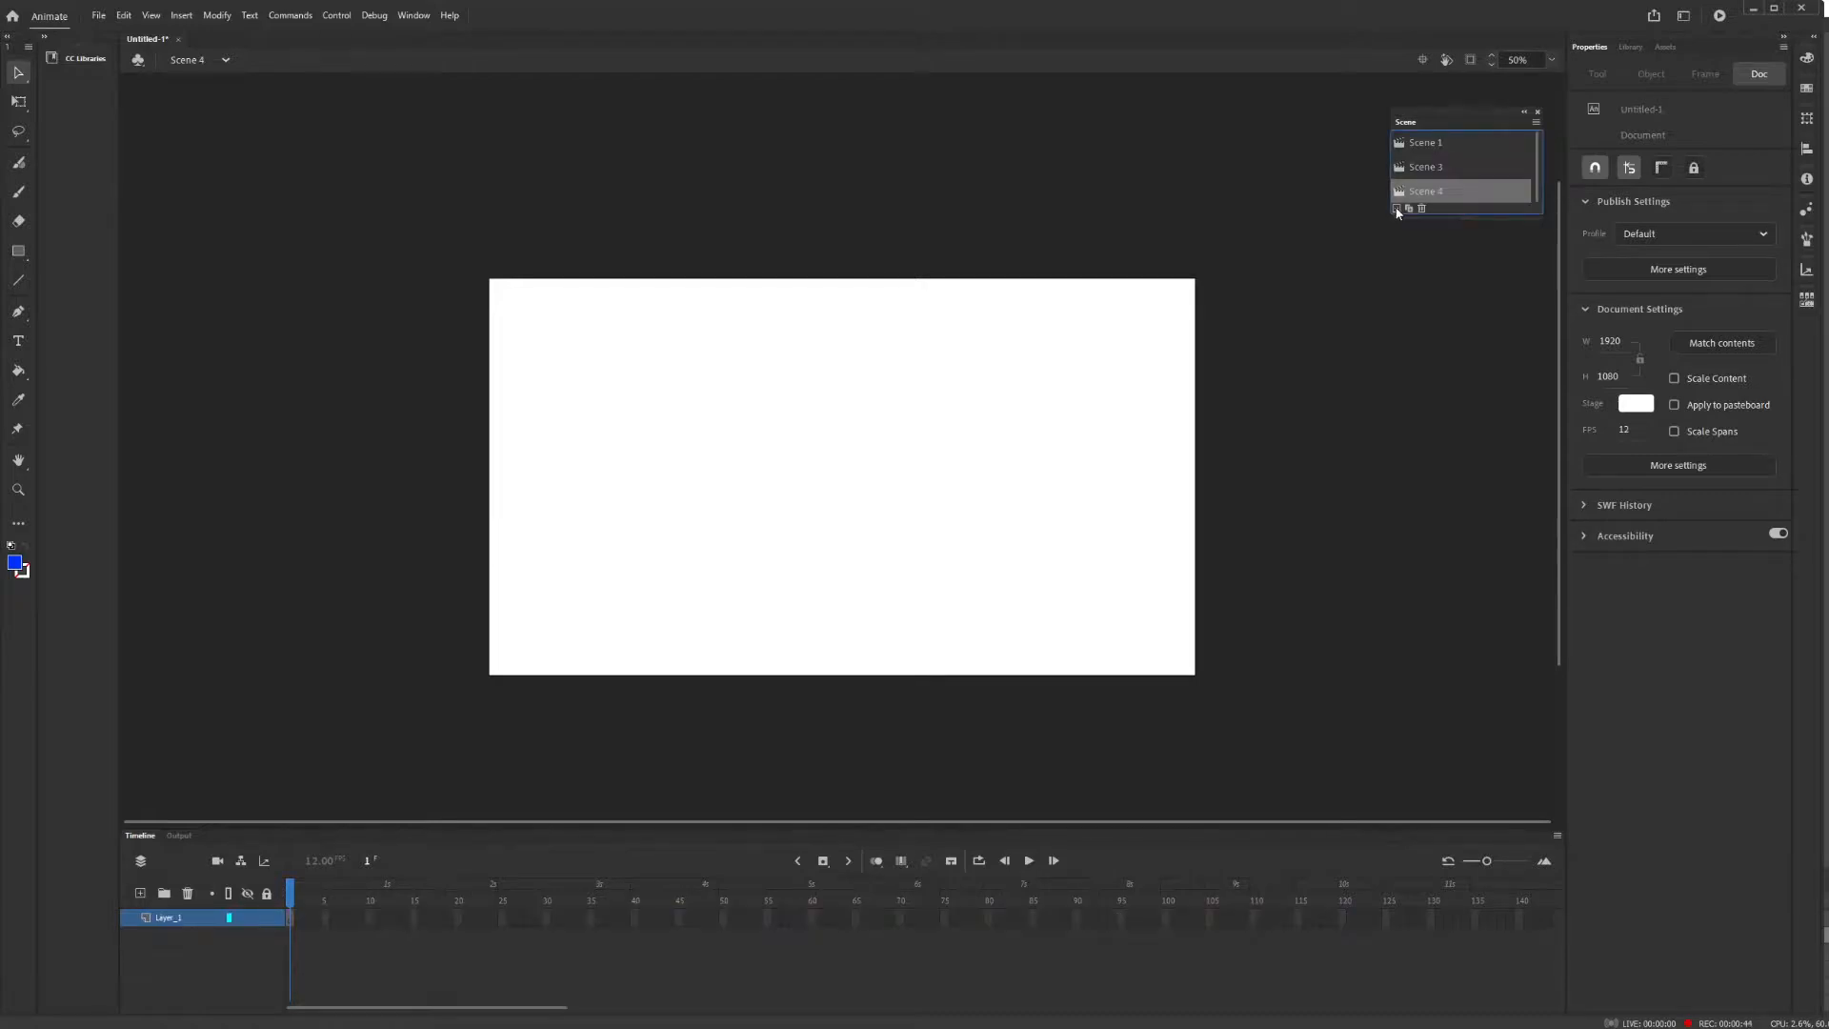
left_click(1631, 47)
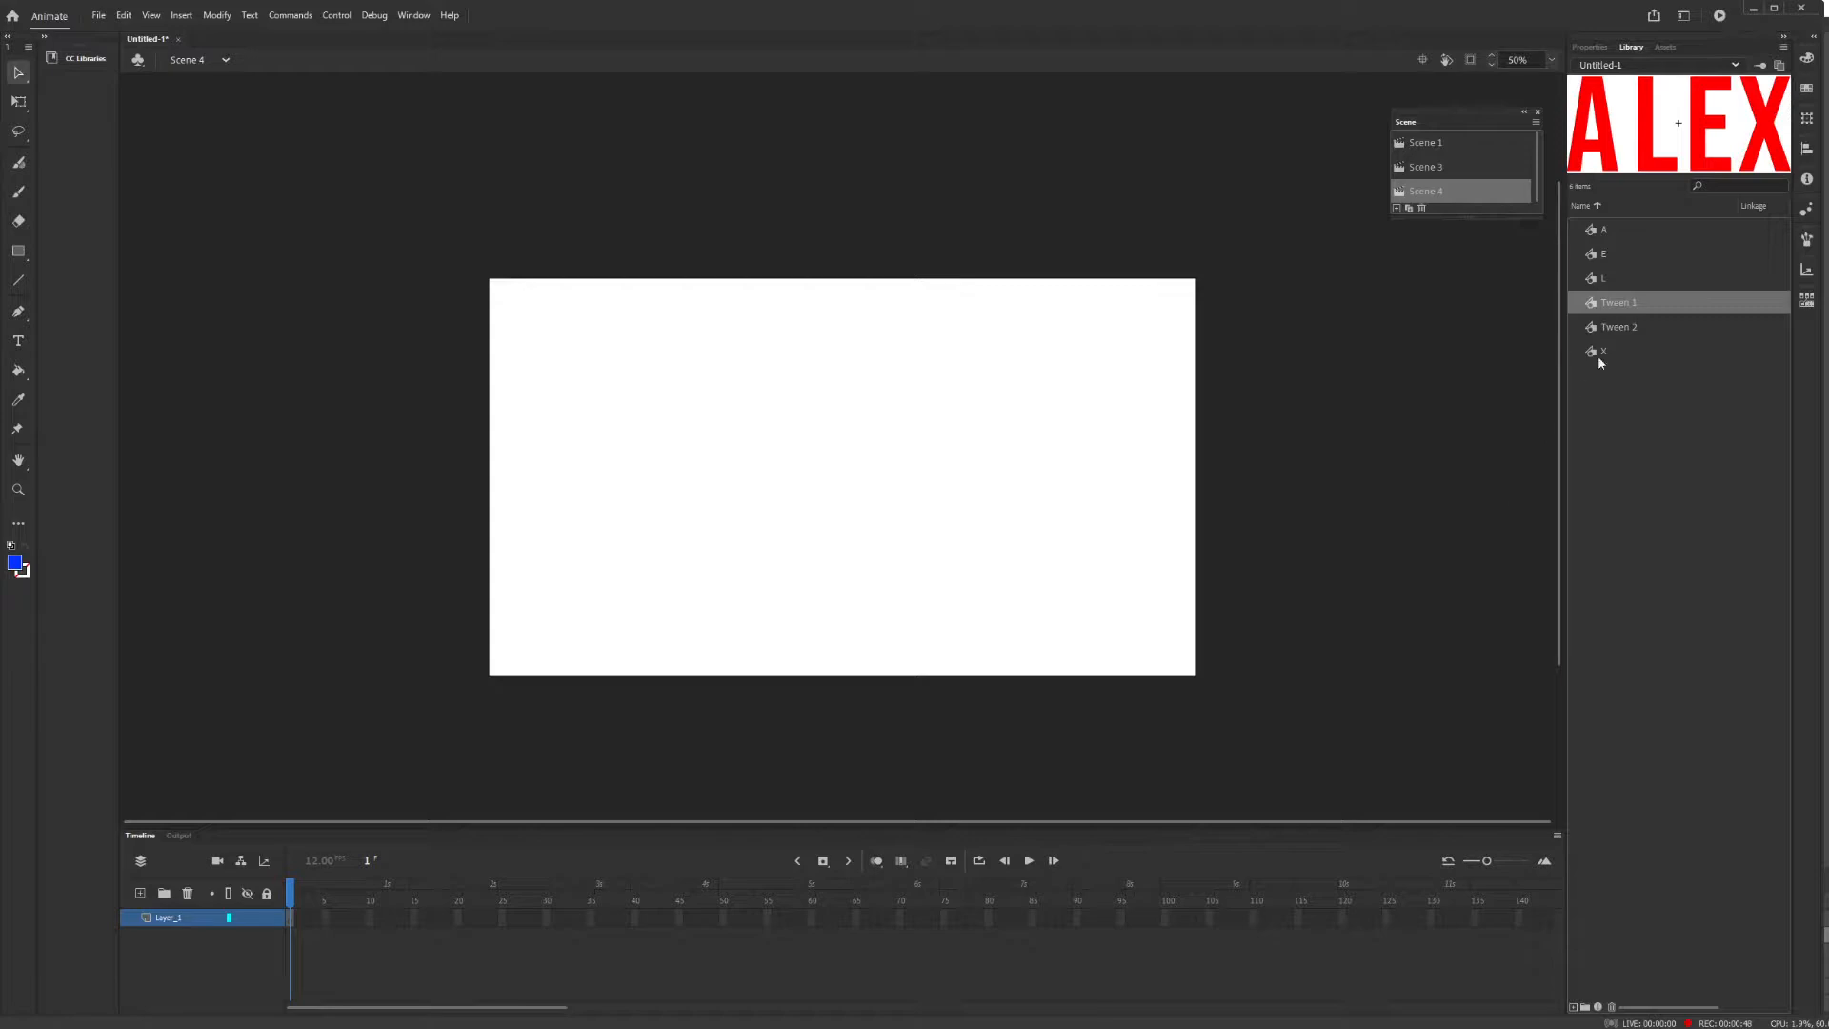
left_click(1600, 230)
left_click(1600, 253)
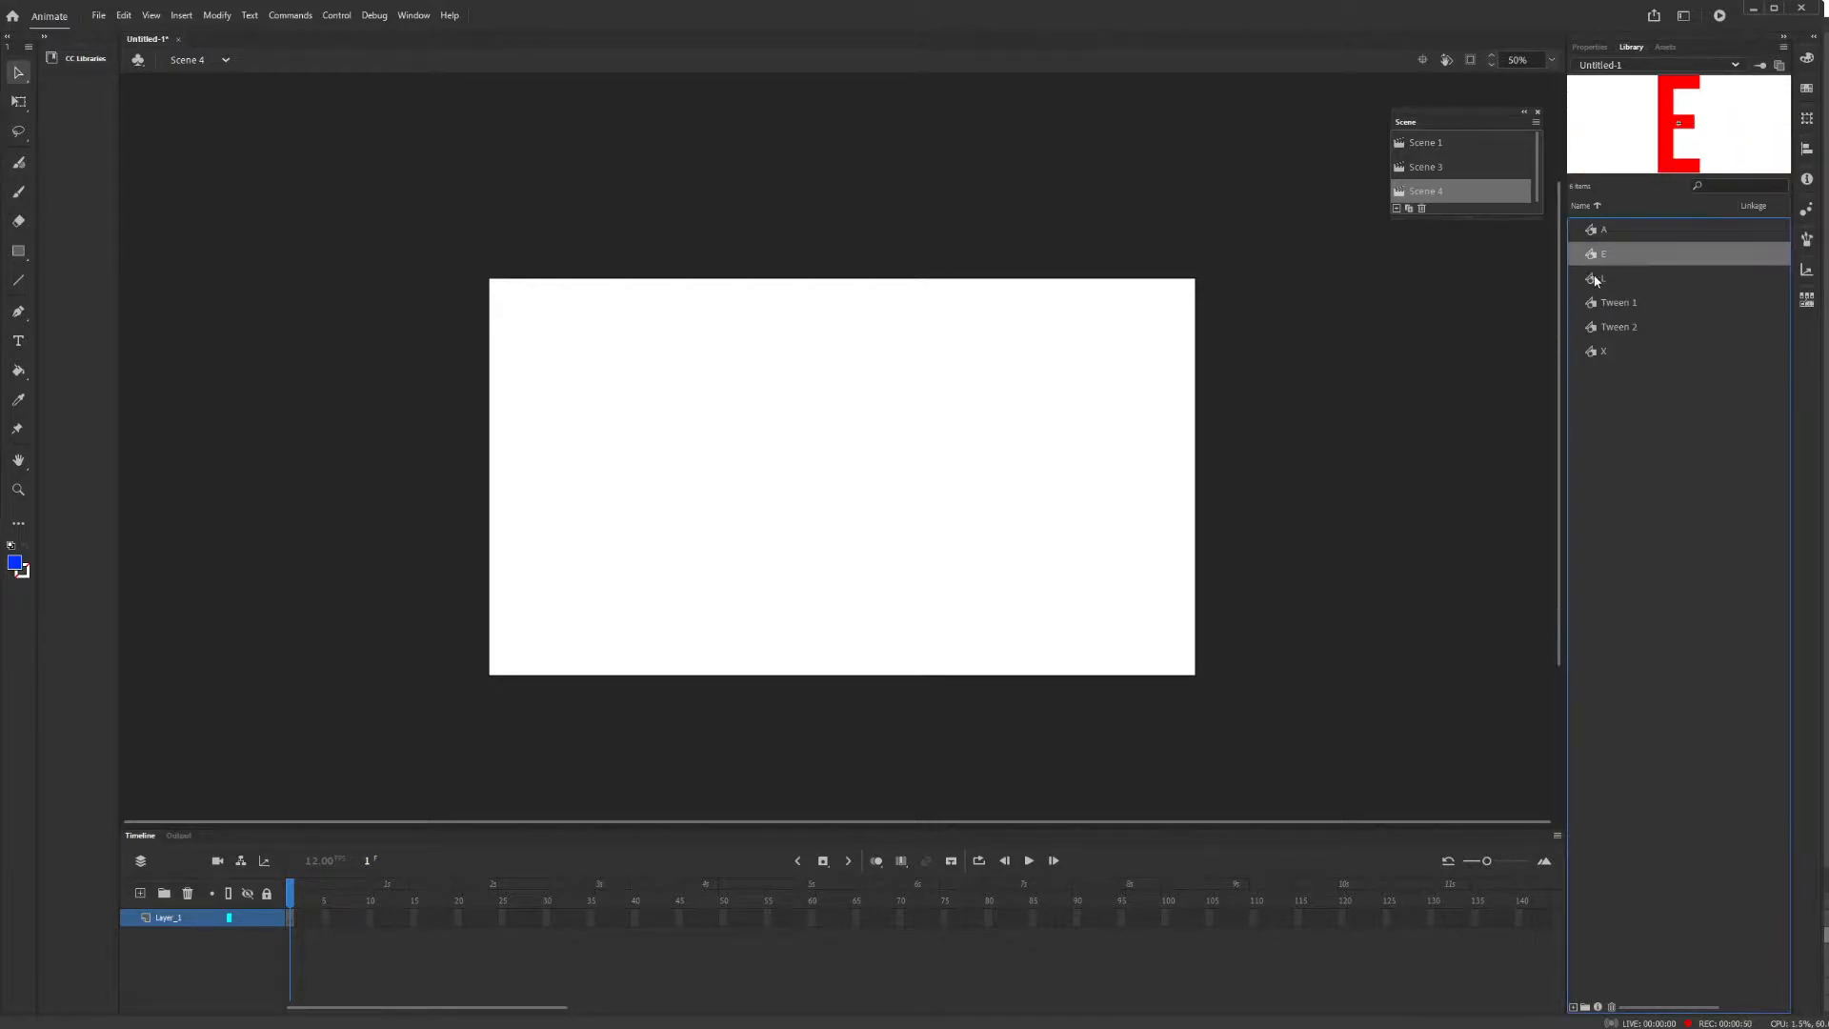
left_click(1598, 279)
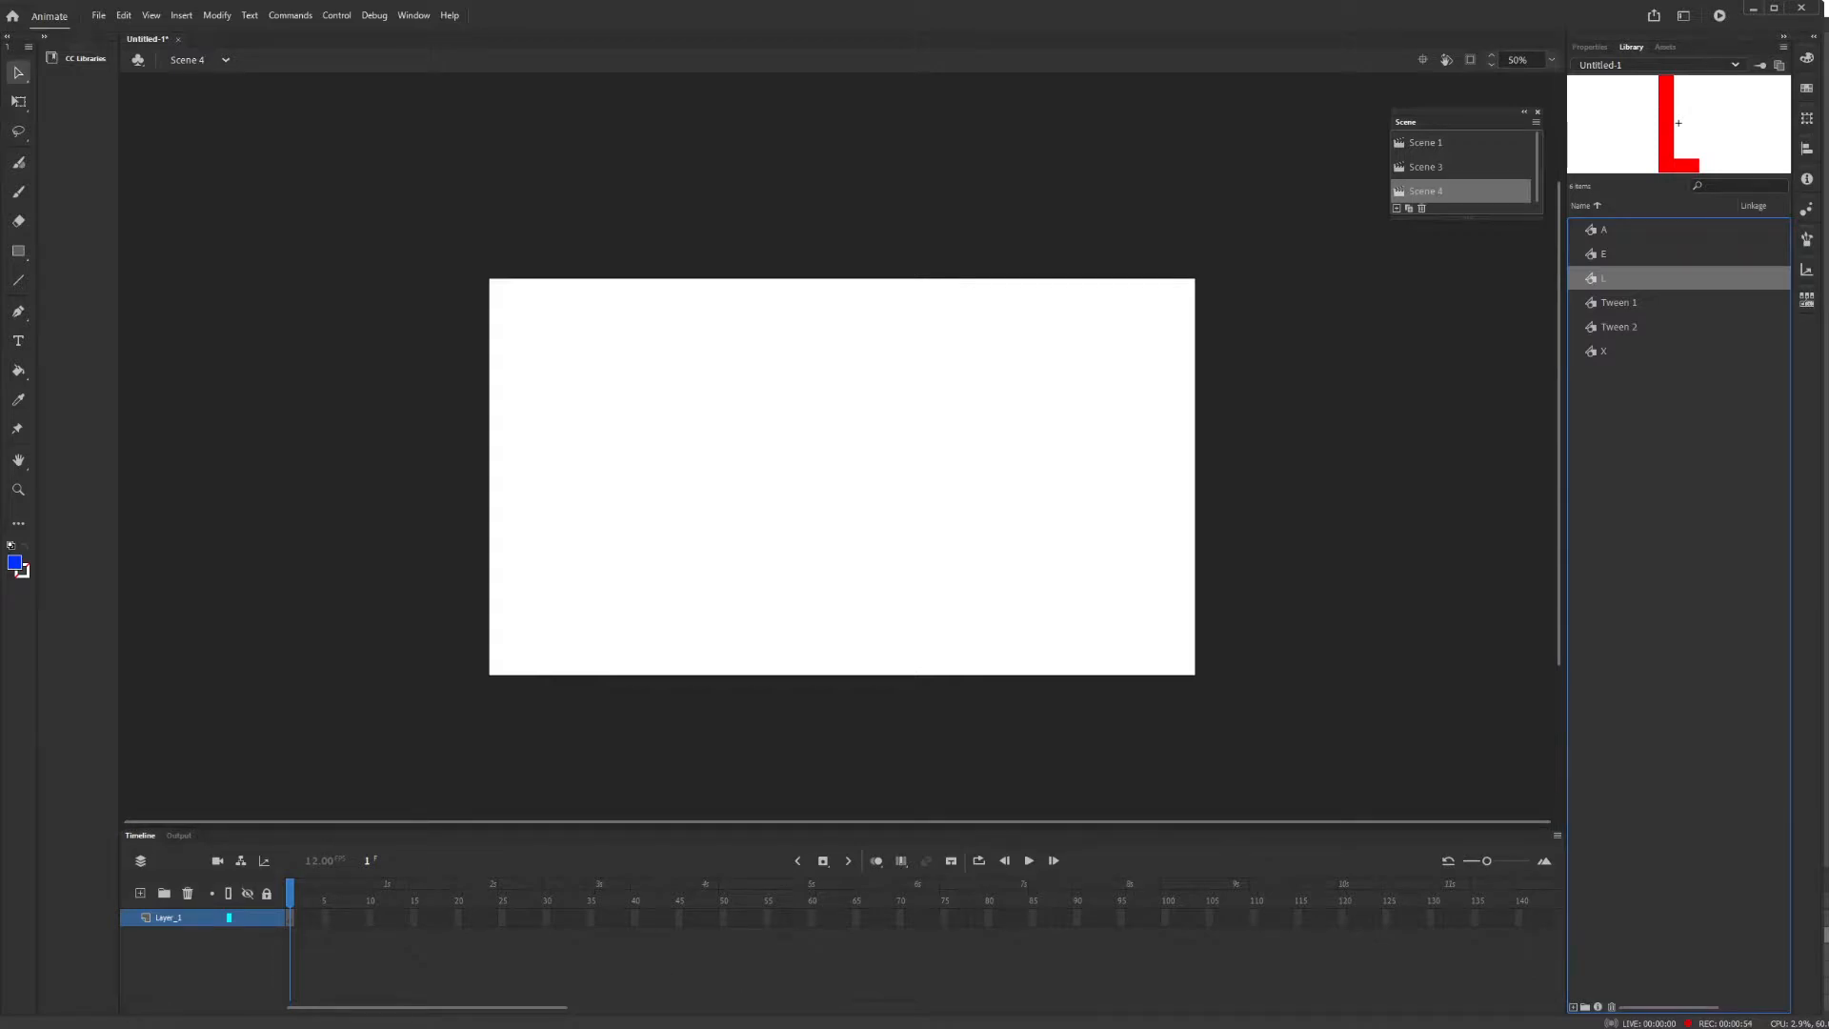
Extend Layer_1 to frame 120 and place the A symbol from the library near the stage centre.
left_click(1344, 918)
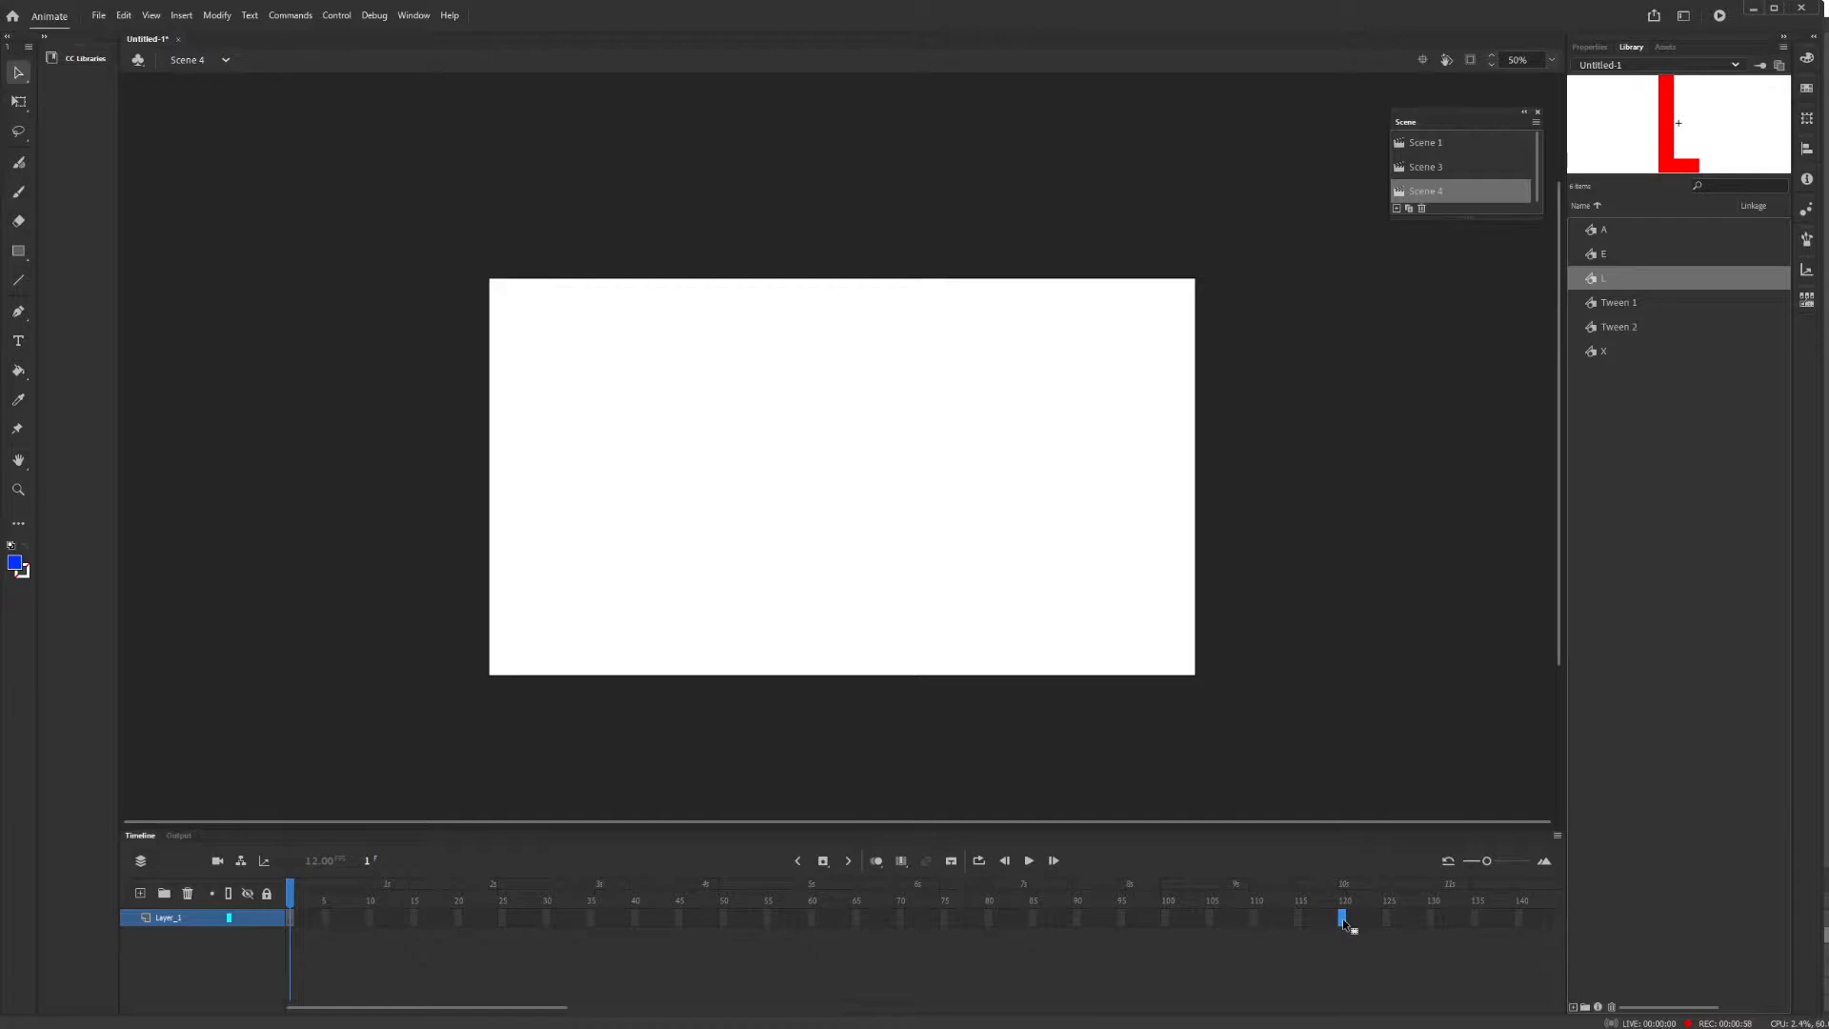
key("F5")
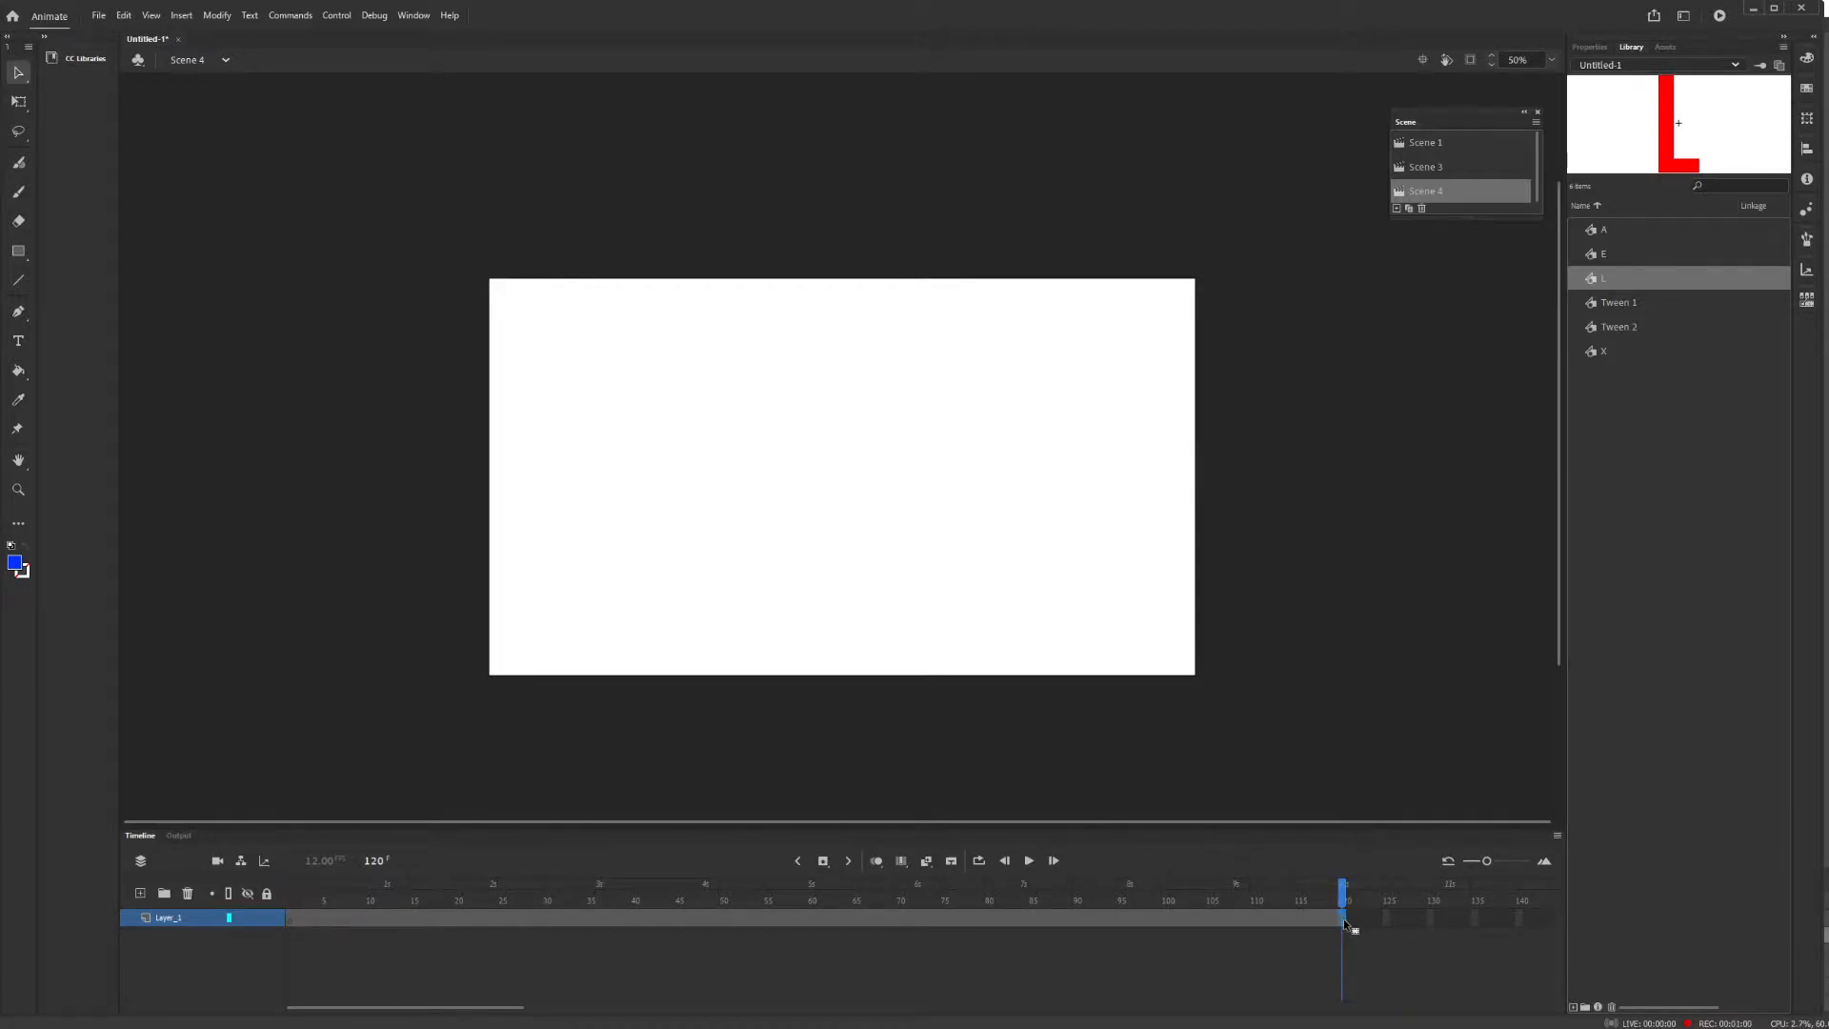
left_click_drag(1601, 234, 827, 495)
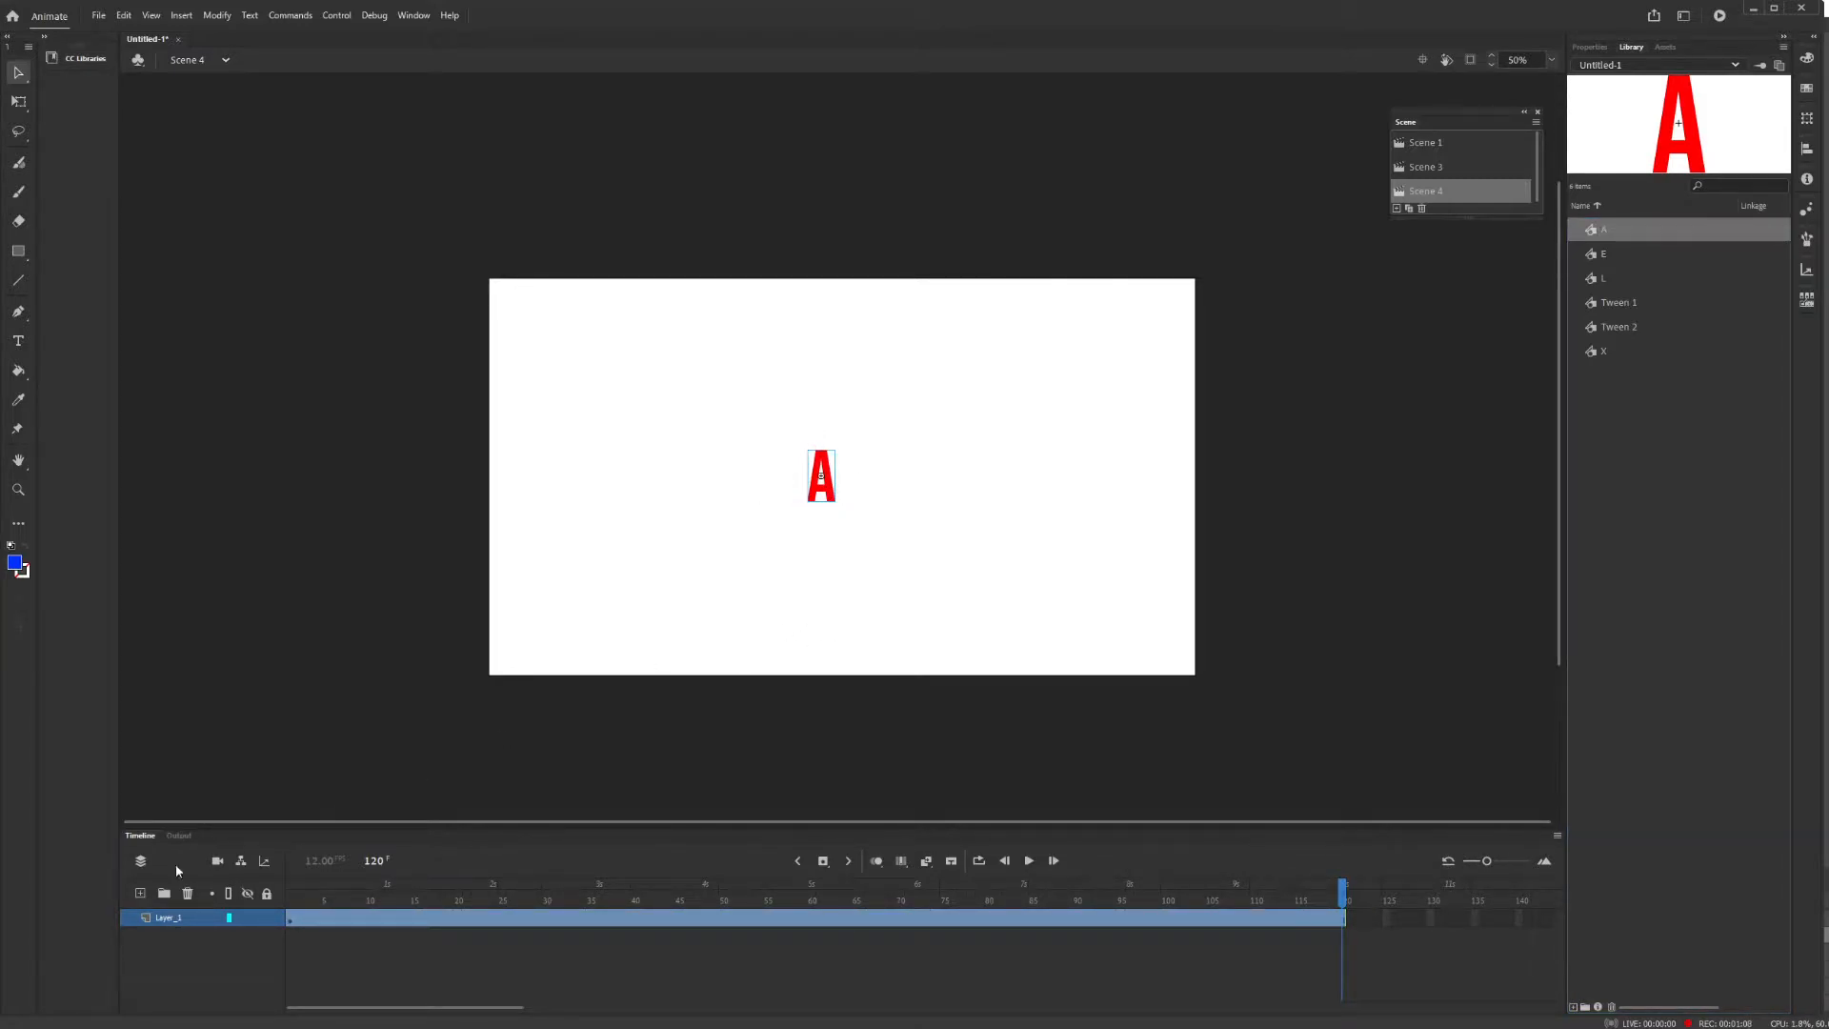
Apply a classic tween to Layer_1 and move the A off the stage's left edge at frame 1.
left_click(181, 15)
left_click(200, 74)
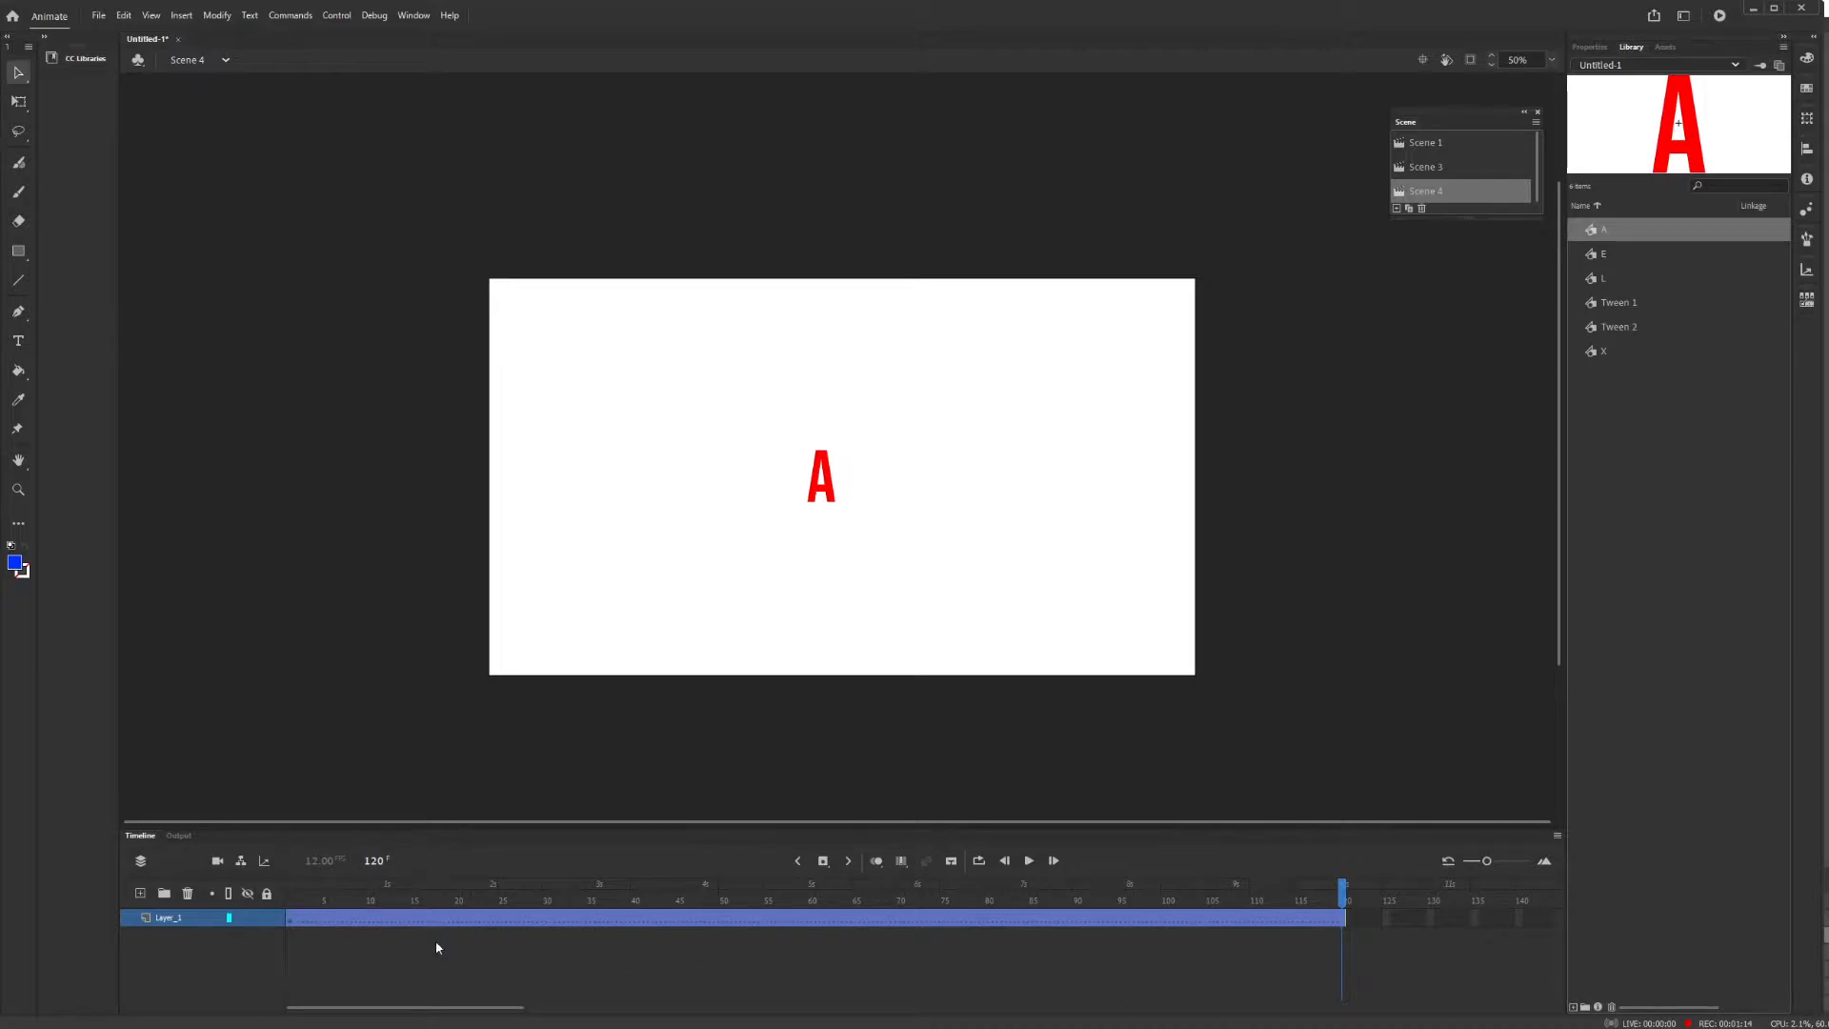
left_click(290, 918)
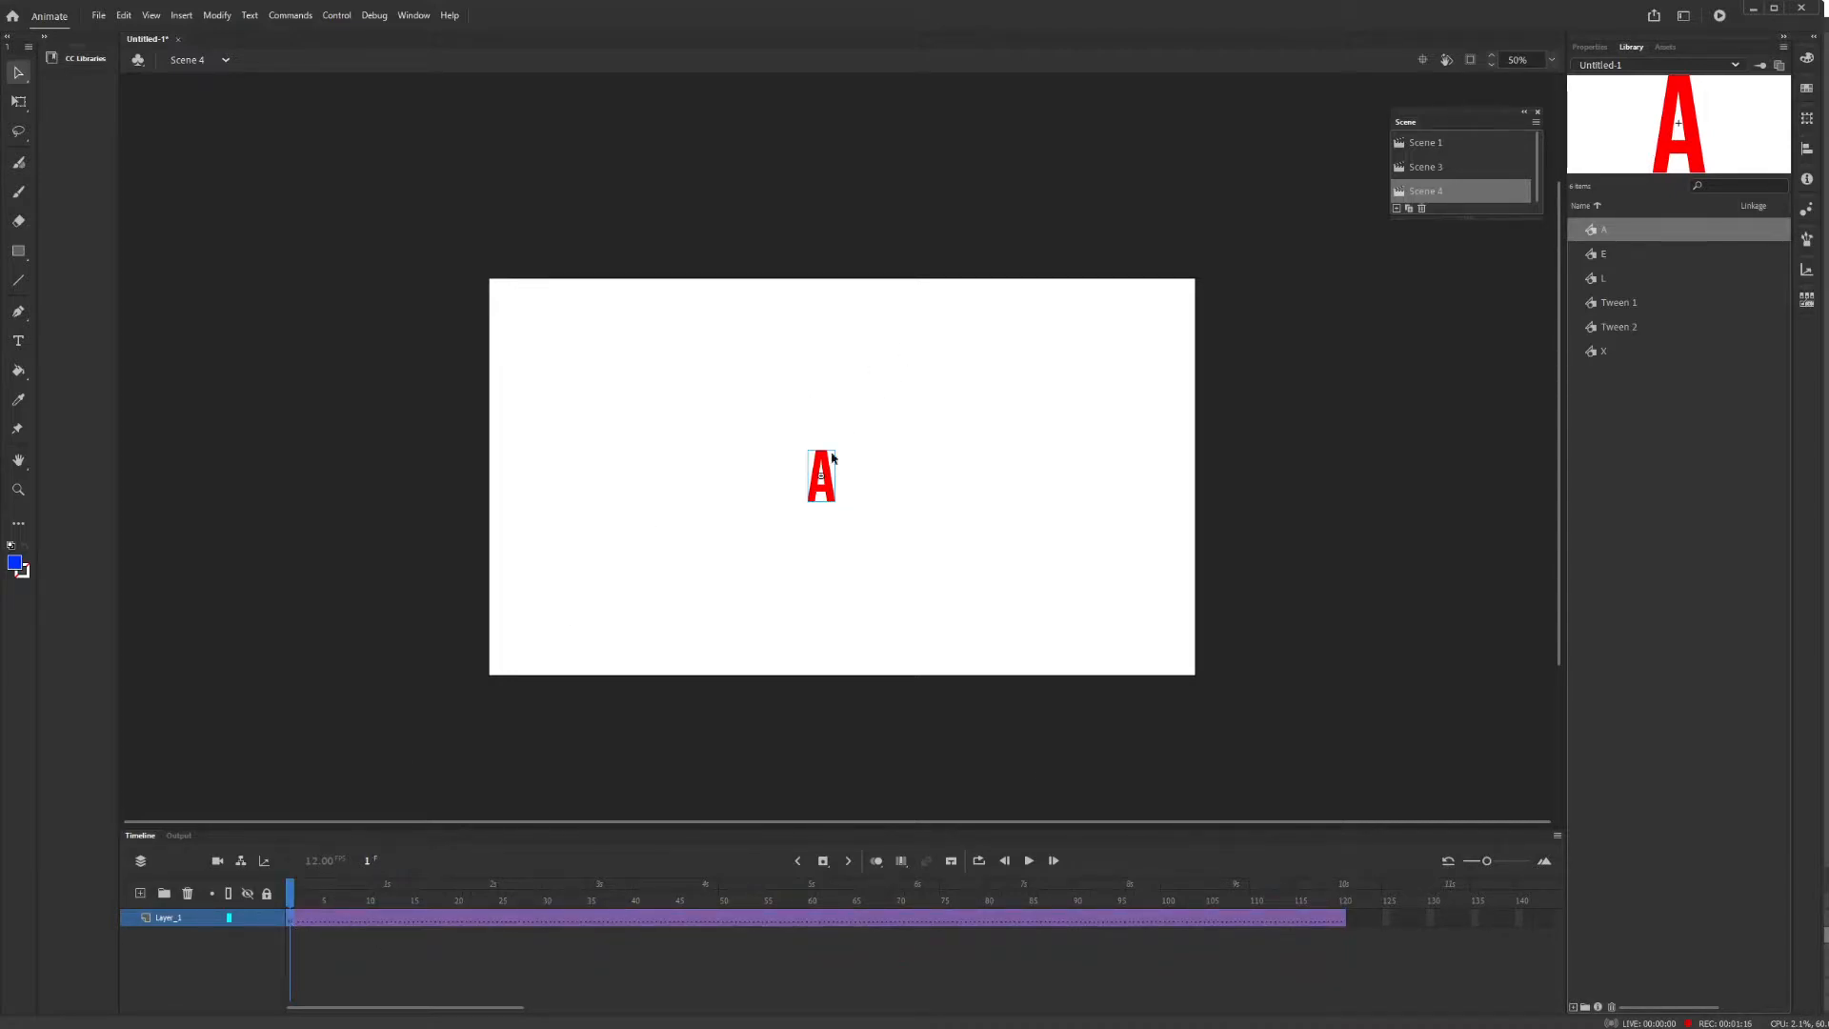
left_click_drag(823, 496, 445, 497)
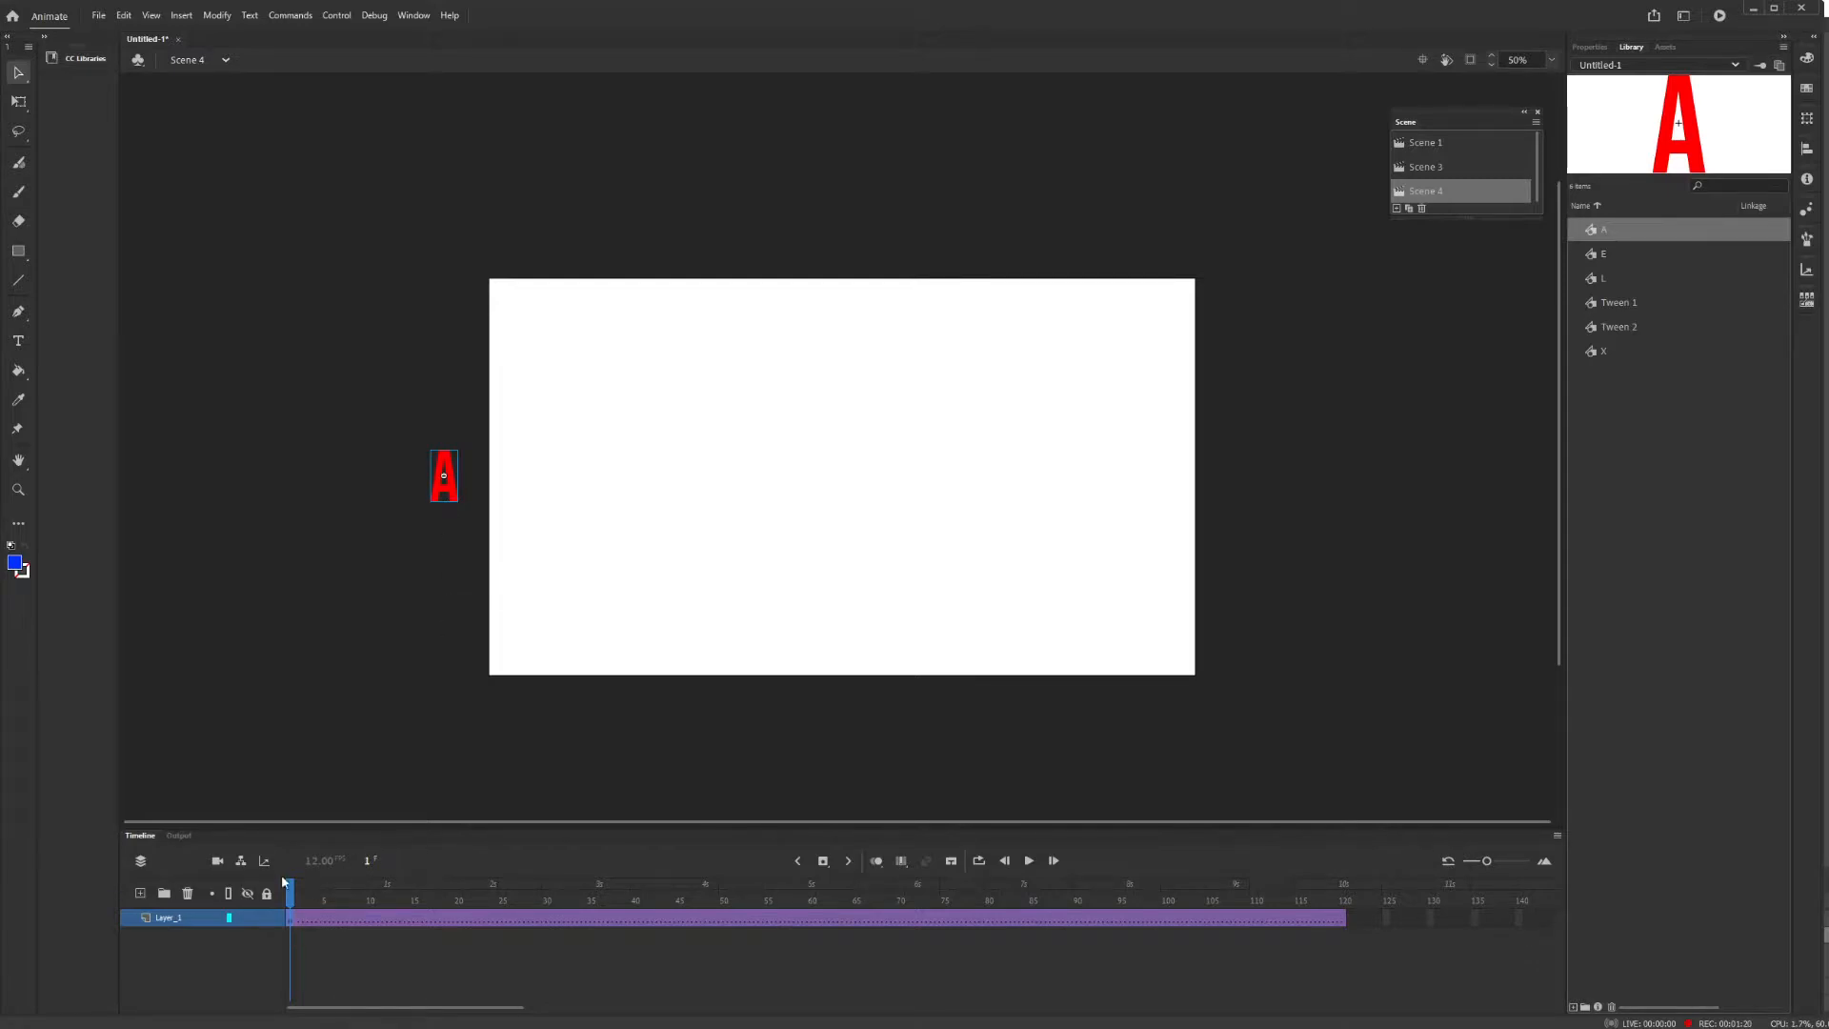
At frame 36, move the A to about the stage centre and return the playhead to frame 1.
left_click_drag(293, 903, 598, 910)
left_click_drag(443, 486, 837, 480)
left_click(600, 898)
left_click_drag(600, 897, 245, 872)
left_click_drag(446, 488, 799, 190)
mouse_move(288, 895)
left_mouse_down()
mouse_move(597, 893)
mouse_move(290, 894)
left_mouse_up()
key("ctrl+z")
key("ctrl+z")
key("ctrl+z")
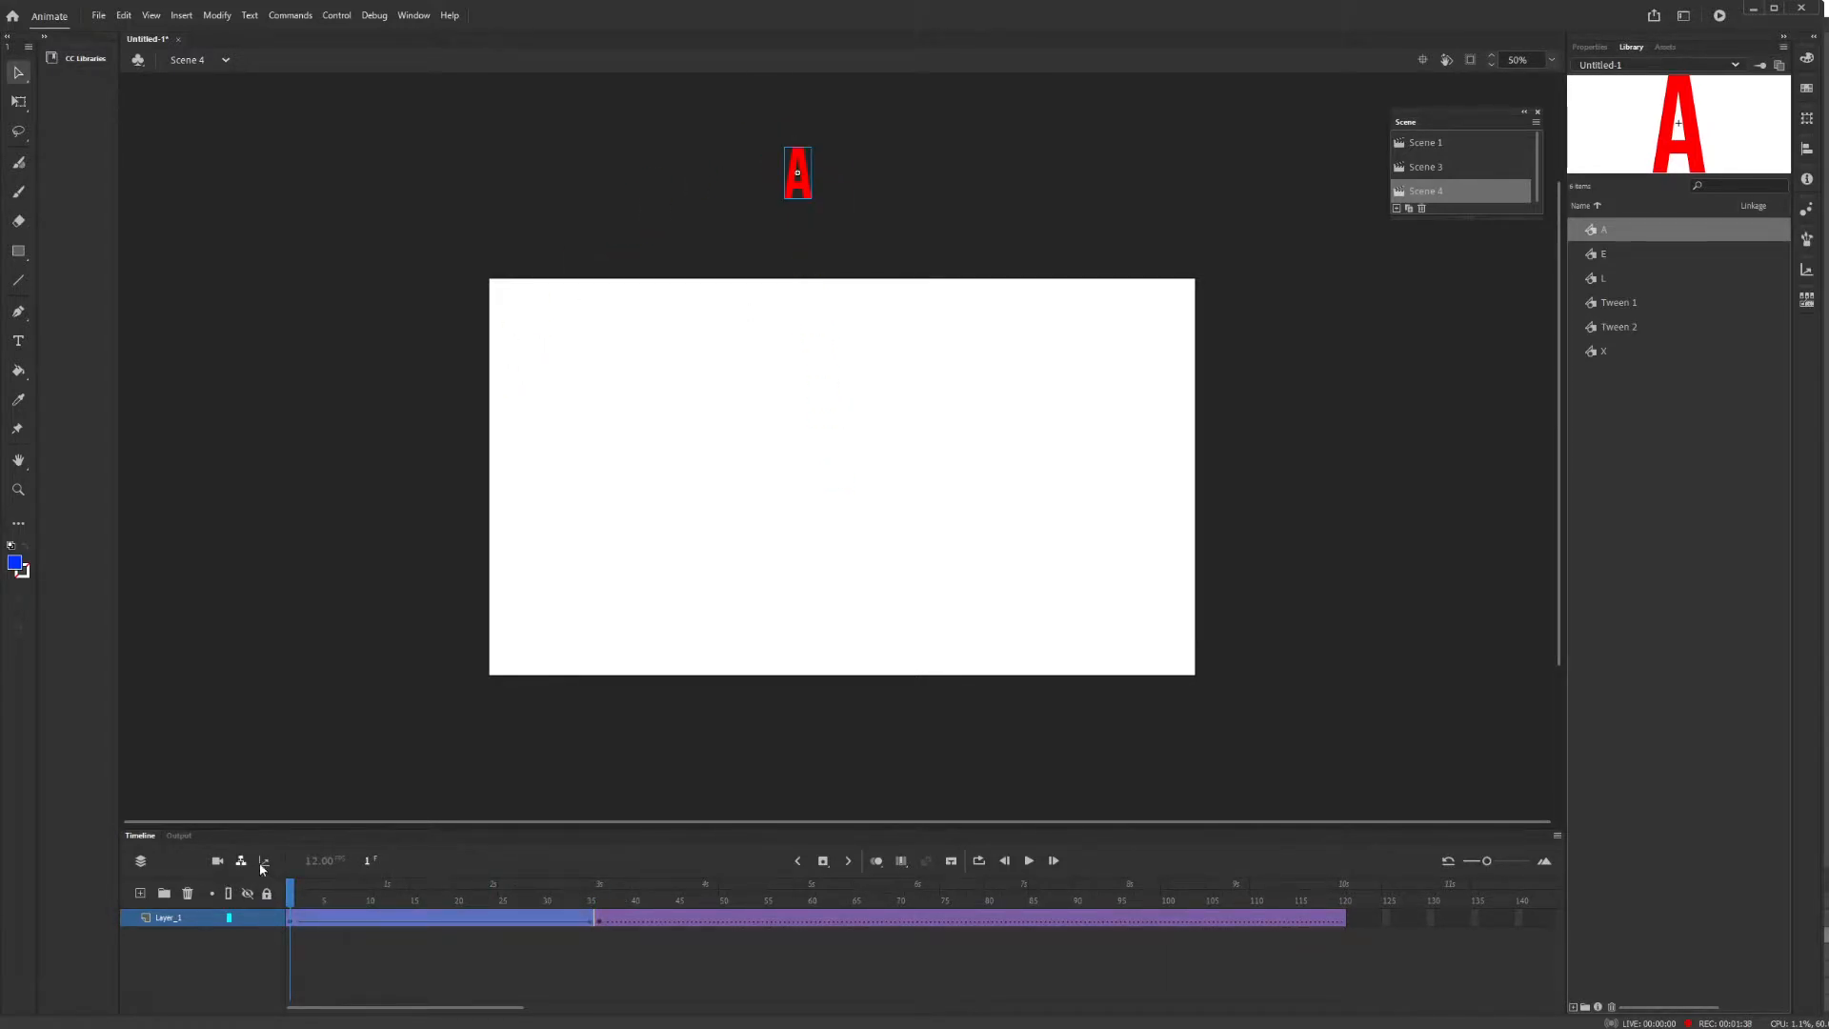
left_click(411, 683)
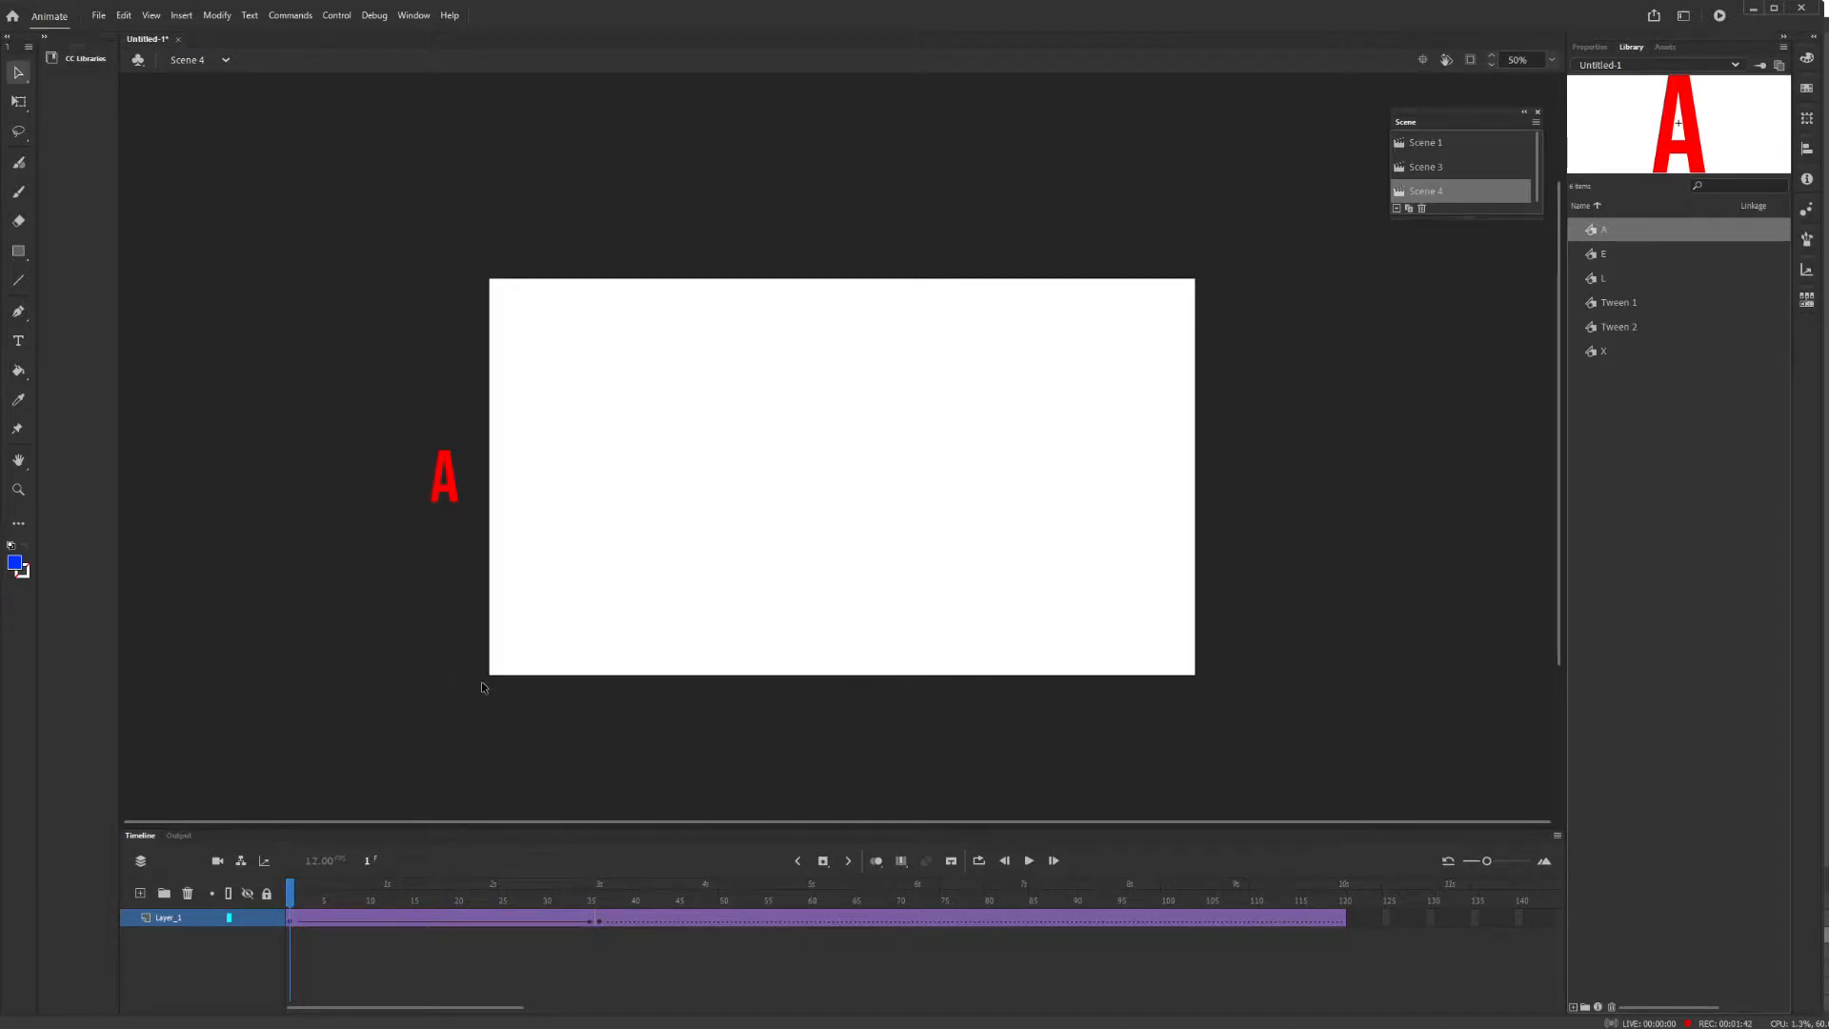
Add a new layer above Layer_1 and rename it Path.
left_click(139, 894)
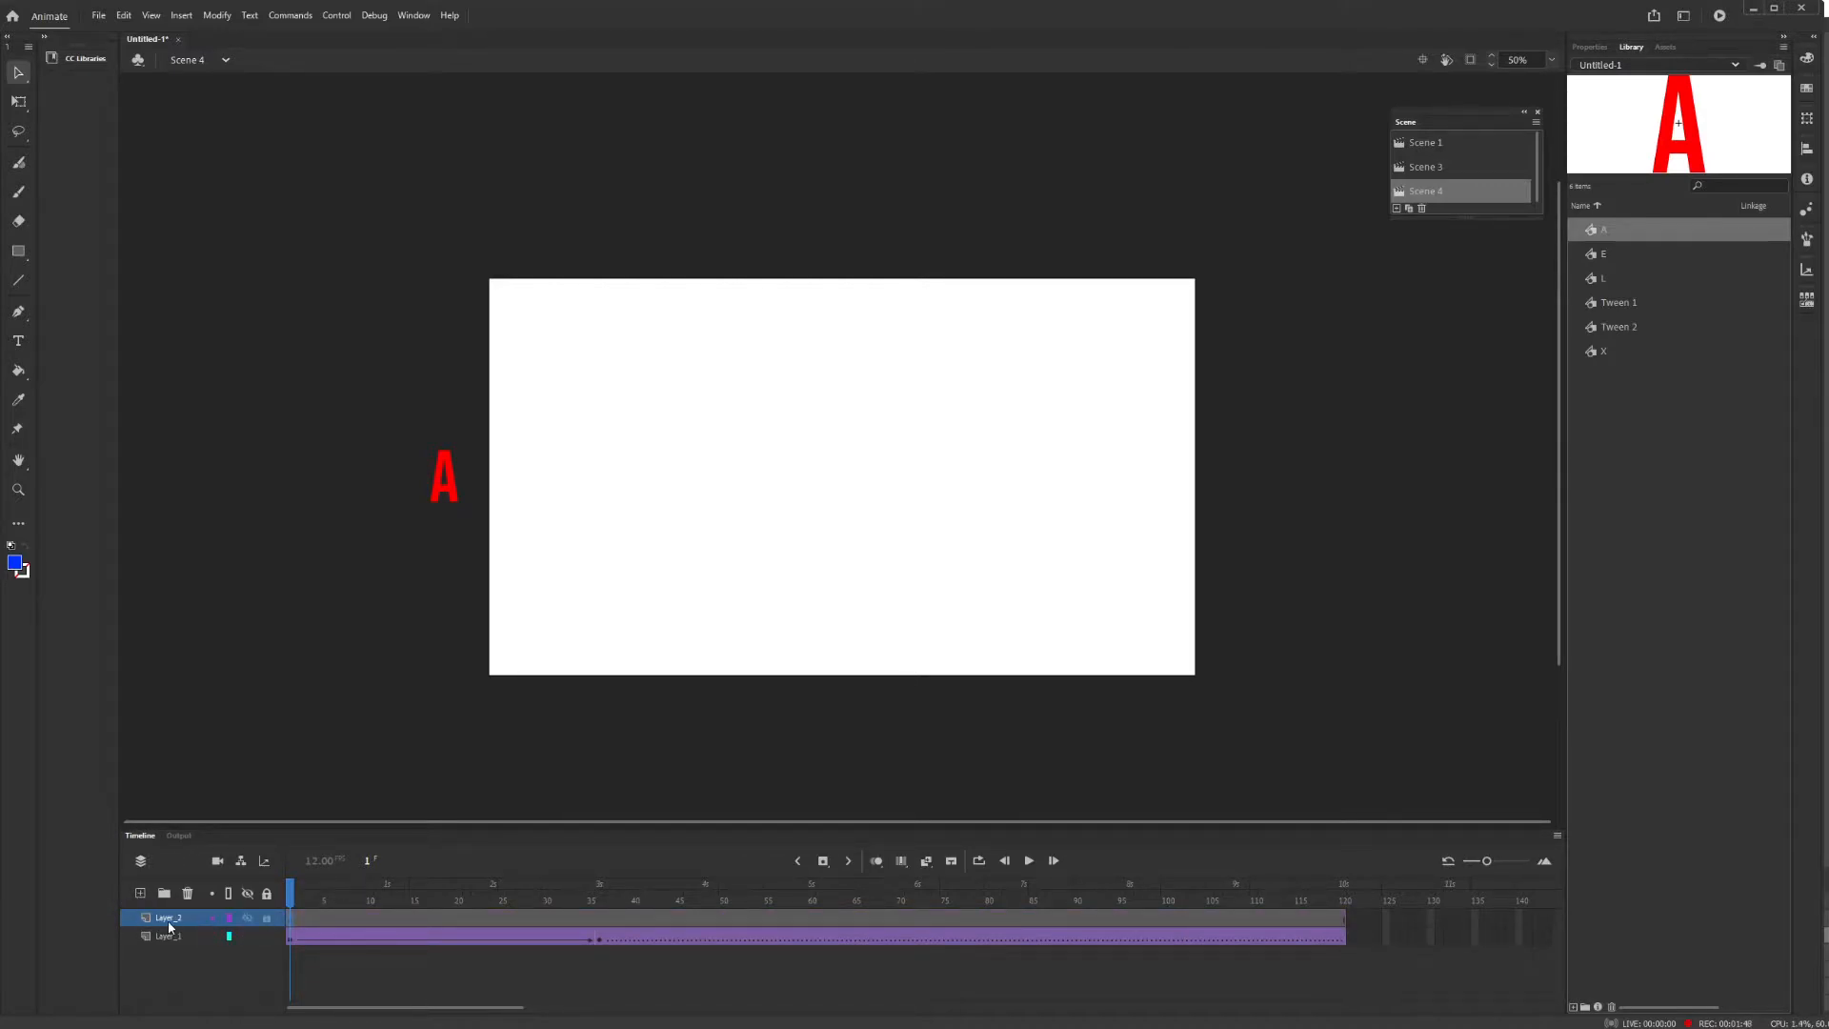
left_click(169, 925)
double_click(168, 921)
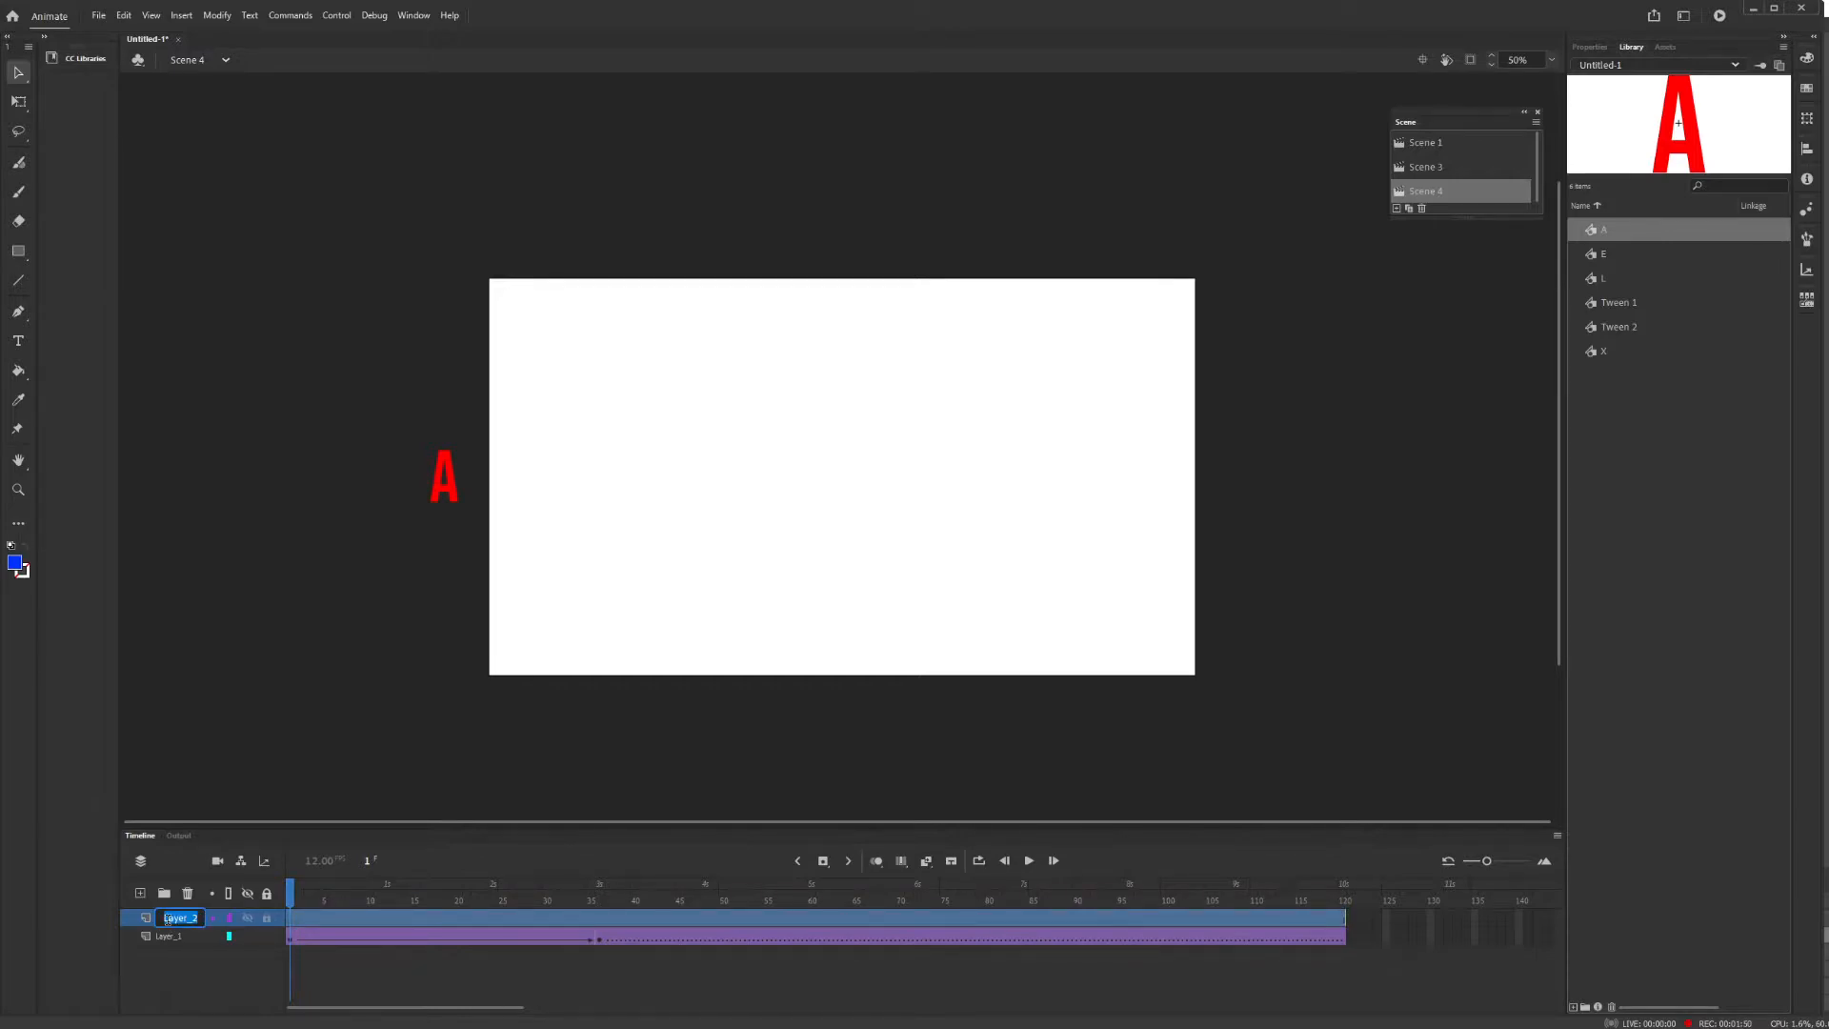
type("Path")
key("Return")
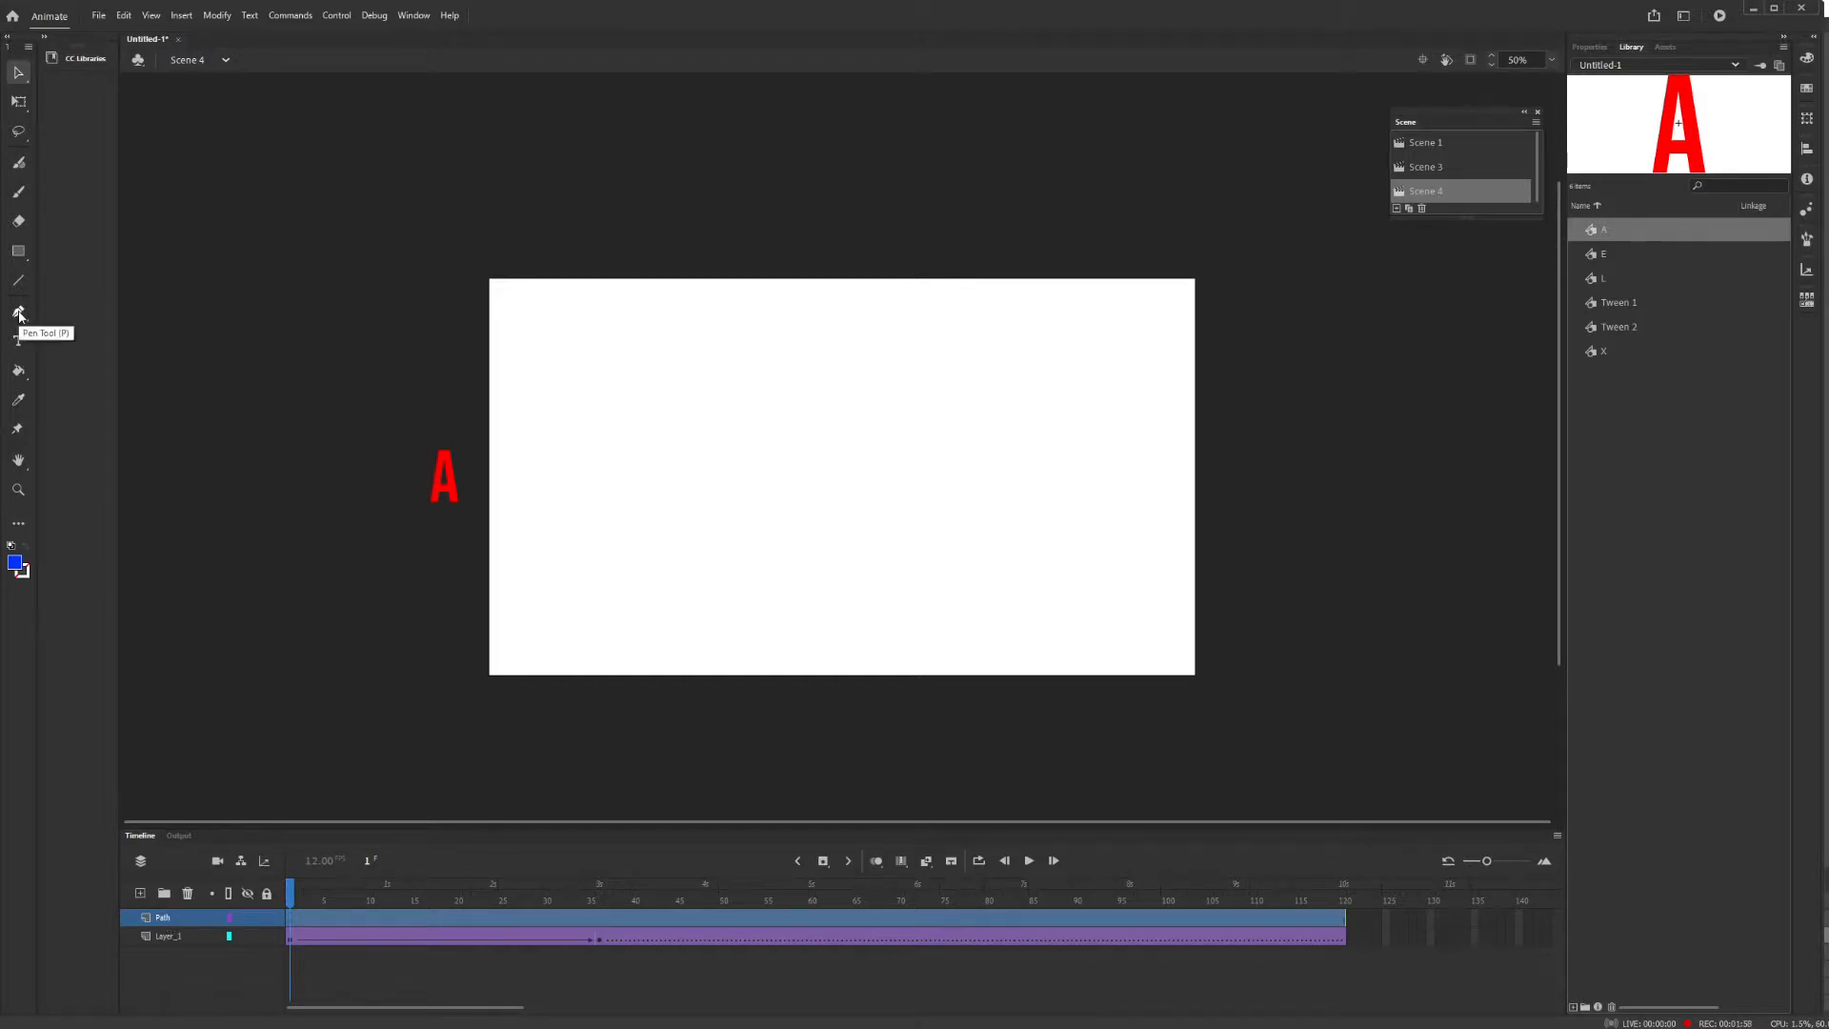
With the Classic Brush in black, draw a thin wavy line from the A's centre to just past the stage centre.
left_click(20, 194)
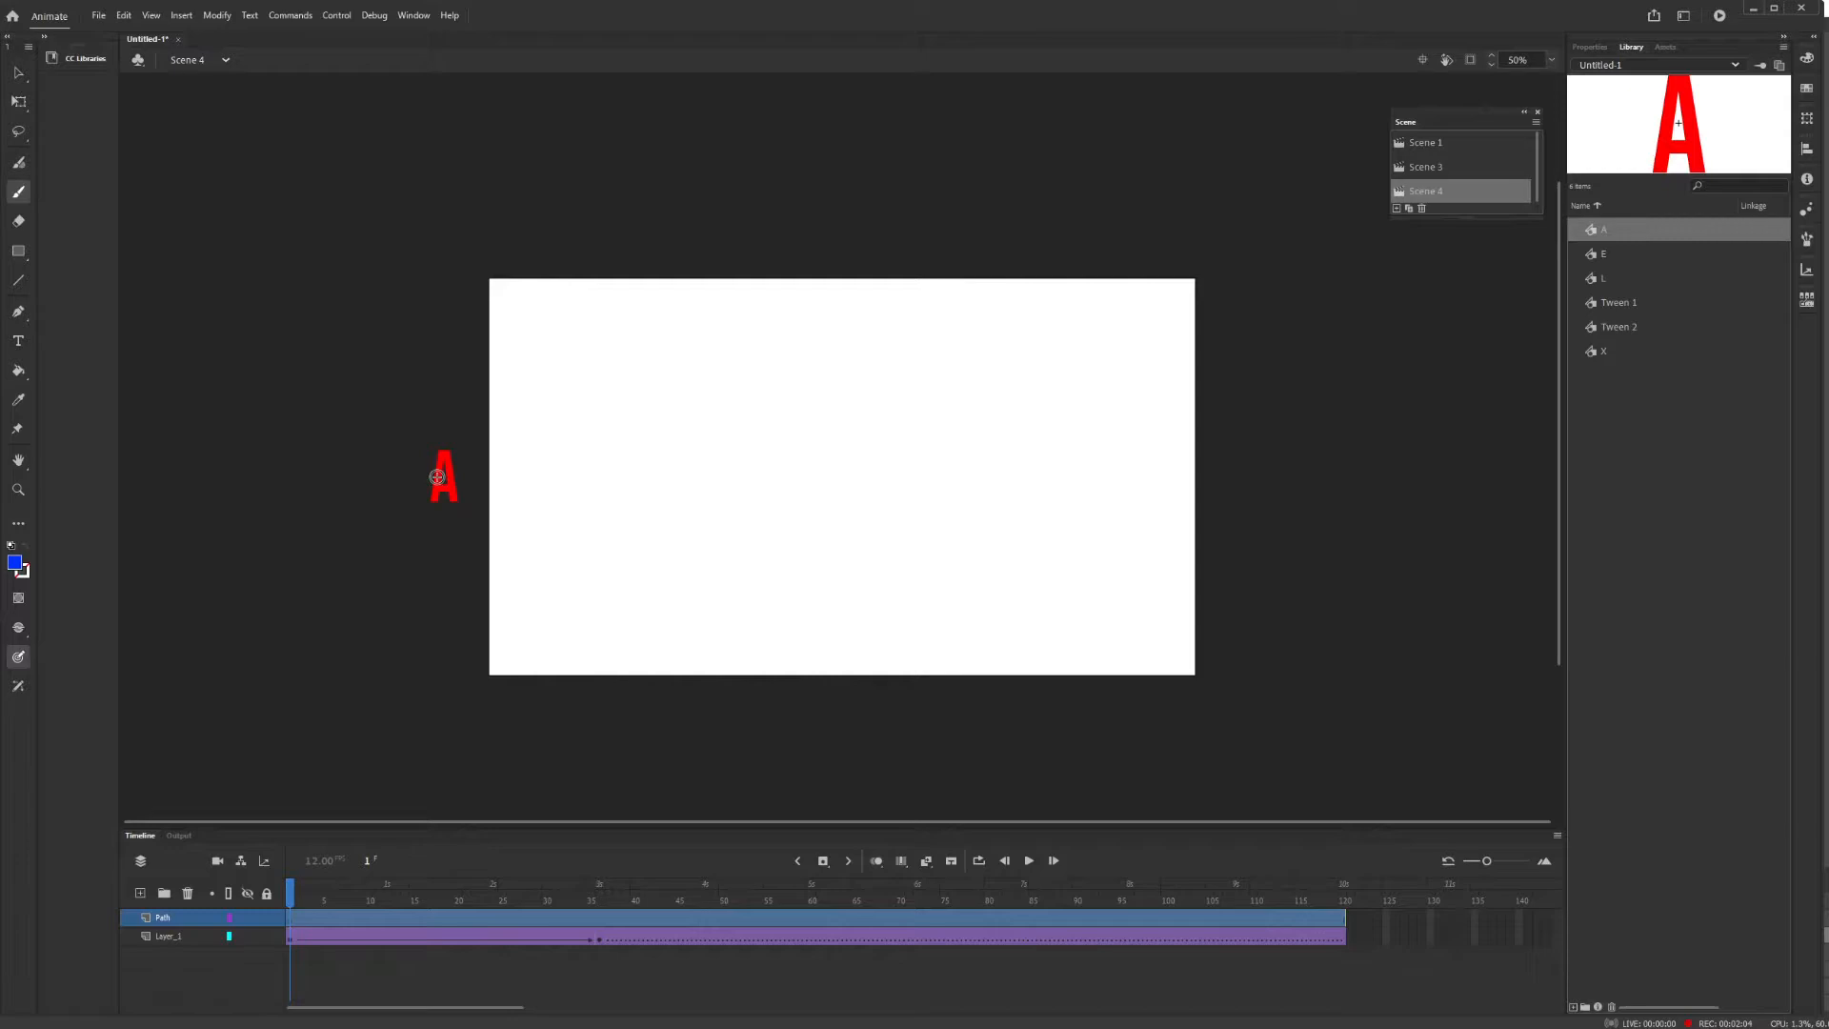
left_click(1590, 47)
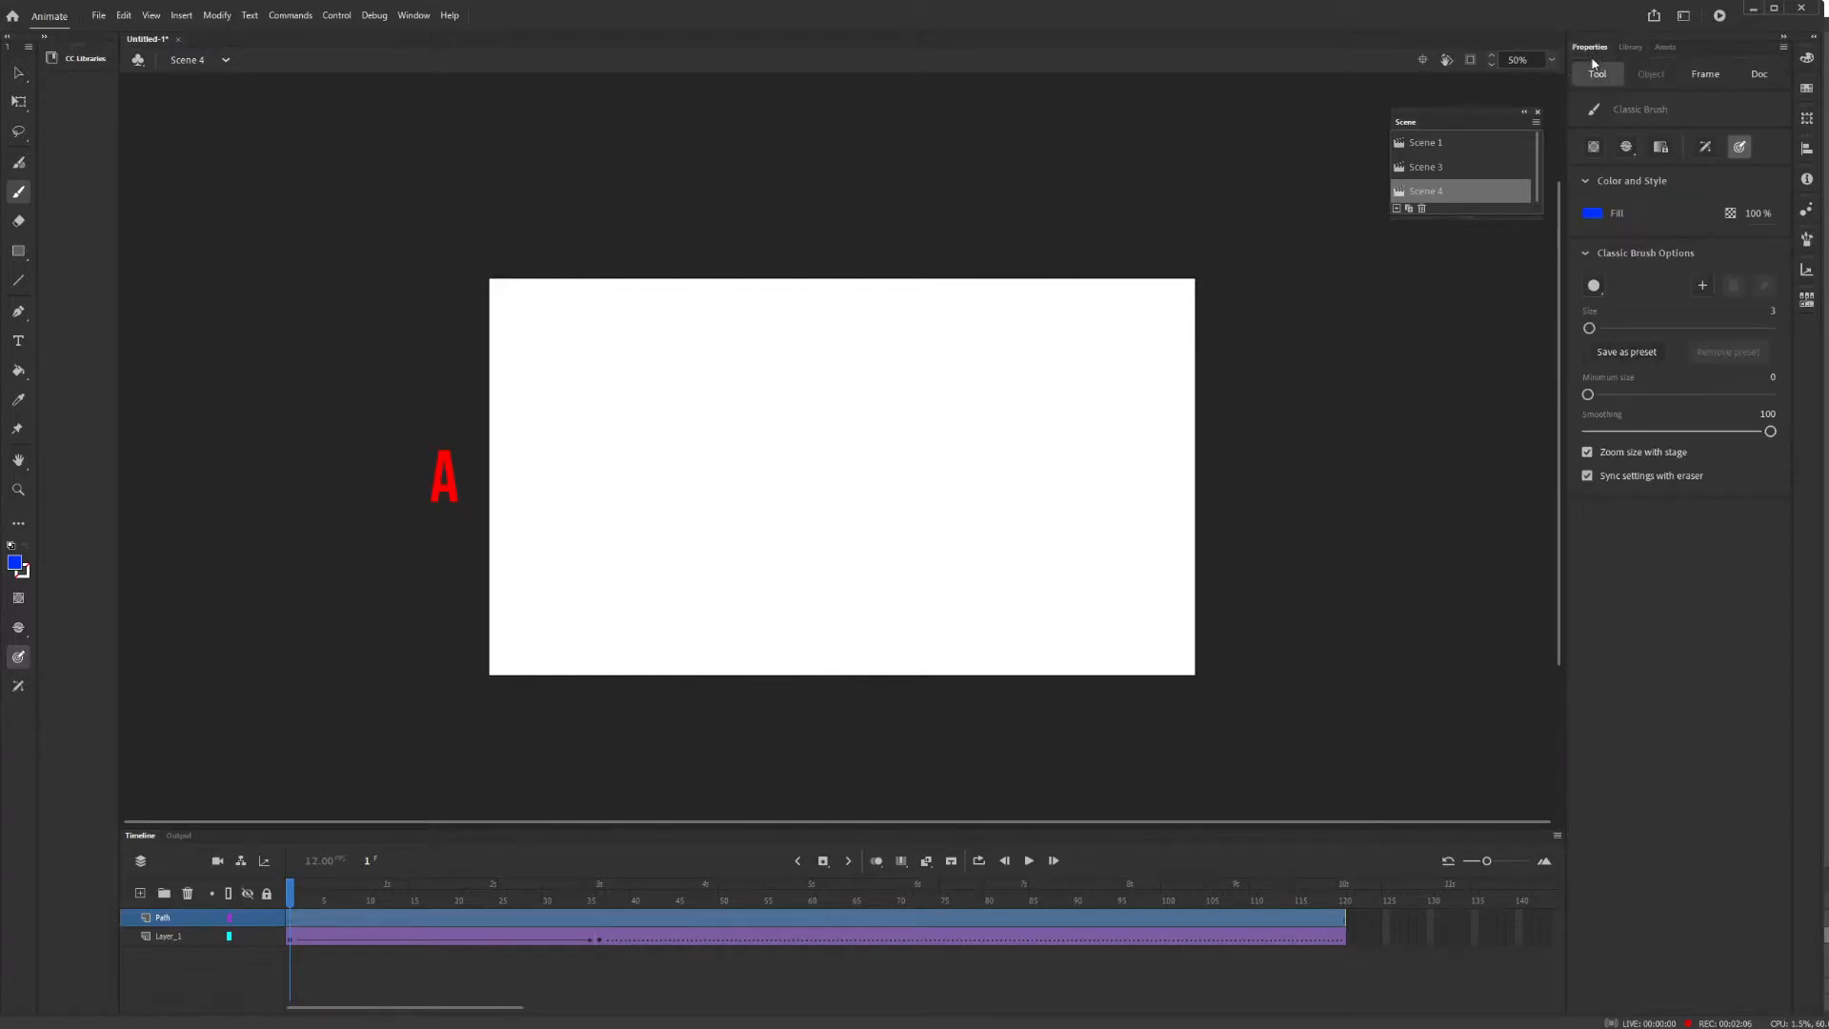
left_click(1595, 214)
left_click(1652, 258)
mouse_move(452, 469)
left_mouse_down()
mouse_move(506, 402)
mouse_move(581, 384)
mouse_move(702, 501)
mouse_move(842, 510)
mouse_move(957, 397)
mouse_move(1063, 416)
mouse_move(1109, 527)
mouse_move(1080, 603)
mouse_move(993, 633)
mouse_move(726, 602)
mouse_move(658, 564)
left_mouse_up()
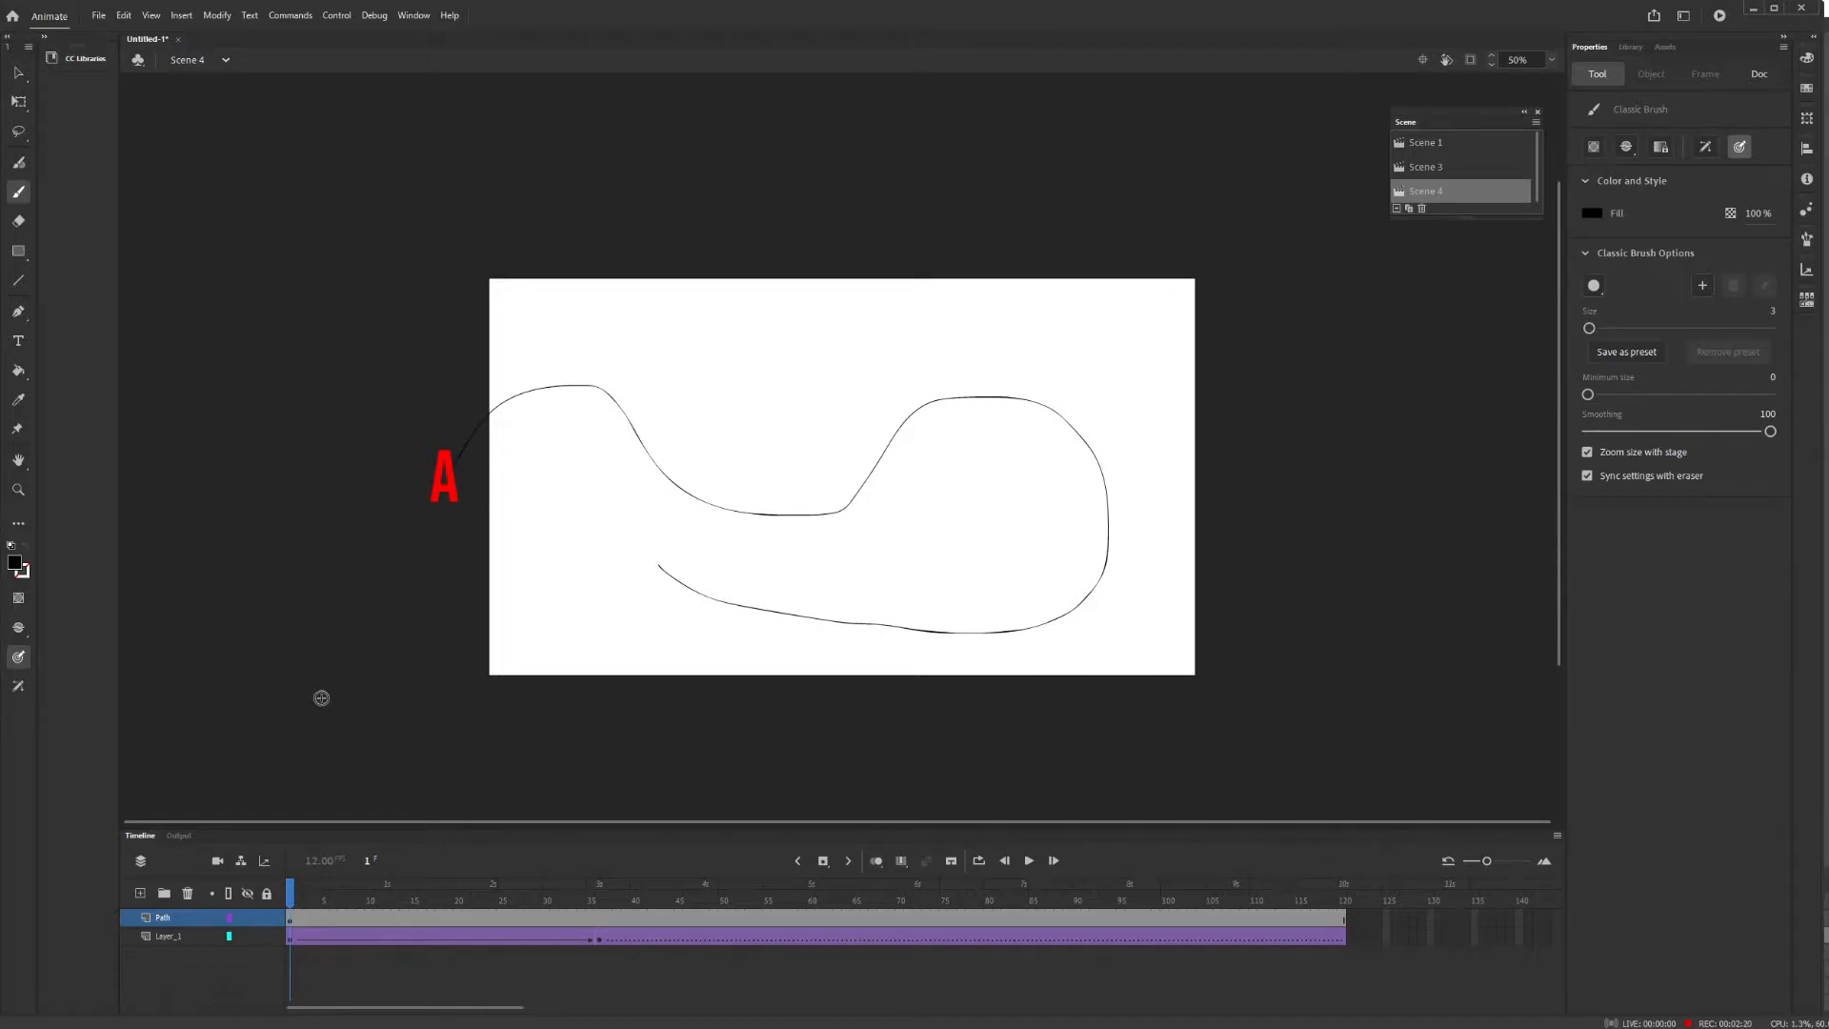
key("ctrl+z")
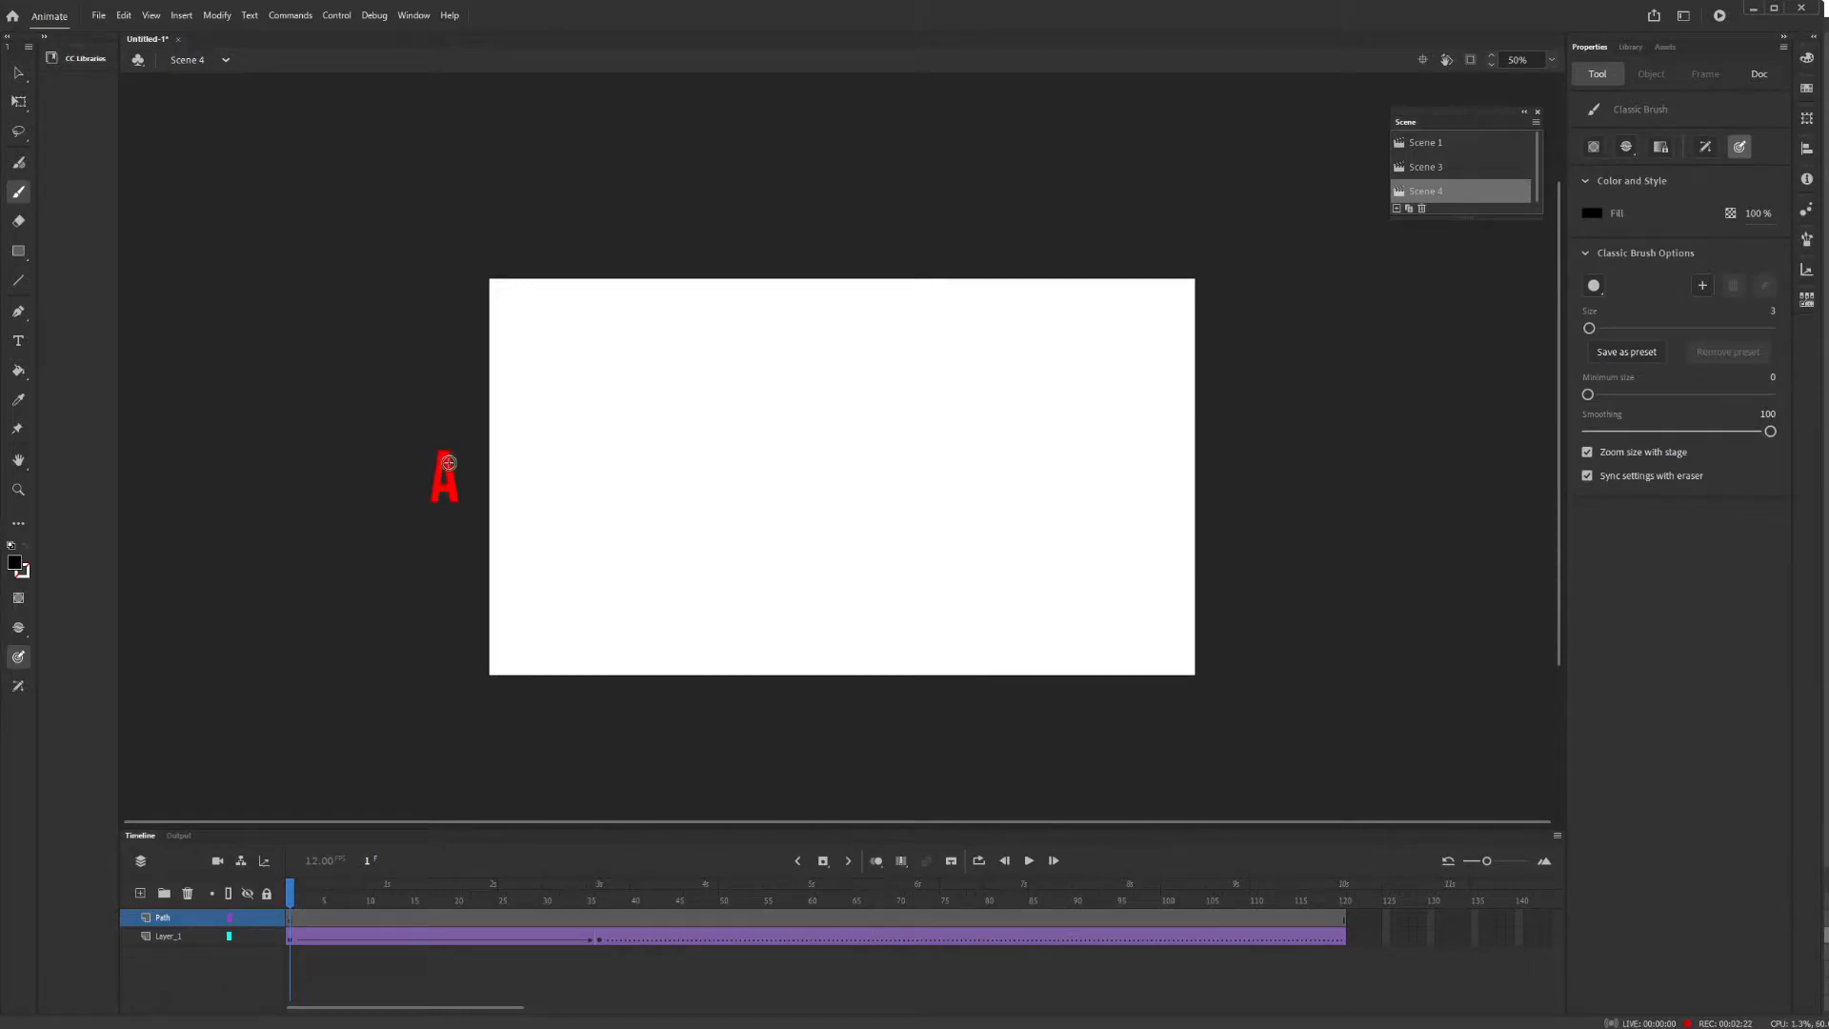
mouse_move(441, 472)
left_mouse_down()
mouse_move(555, 455)
mouse_move(659, 498)
mouse_move(753, 460)
mouse_move(876, 490)
left_mouse_up()
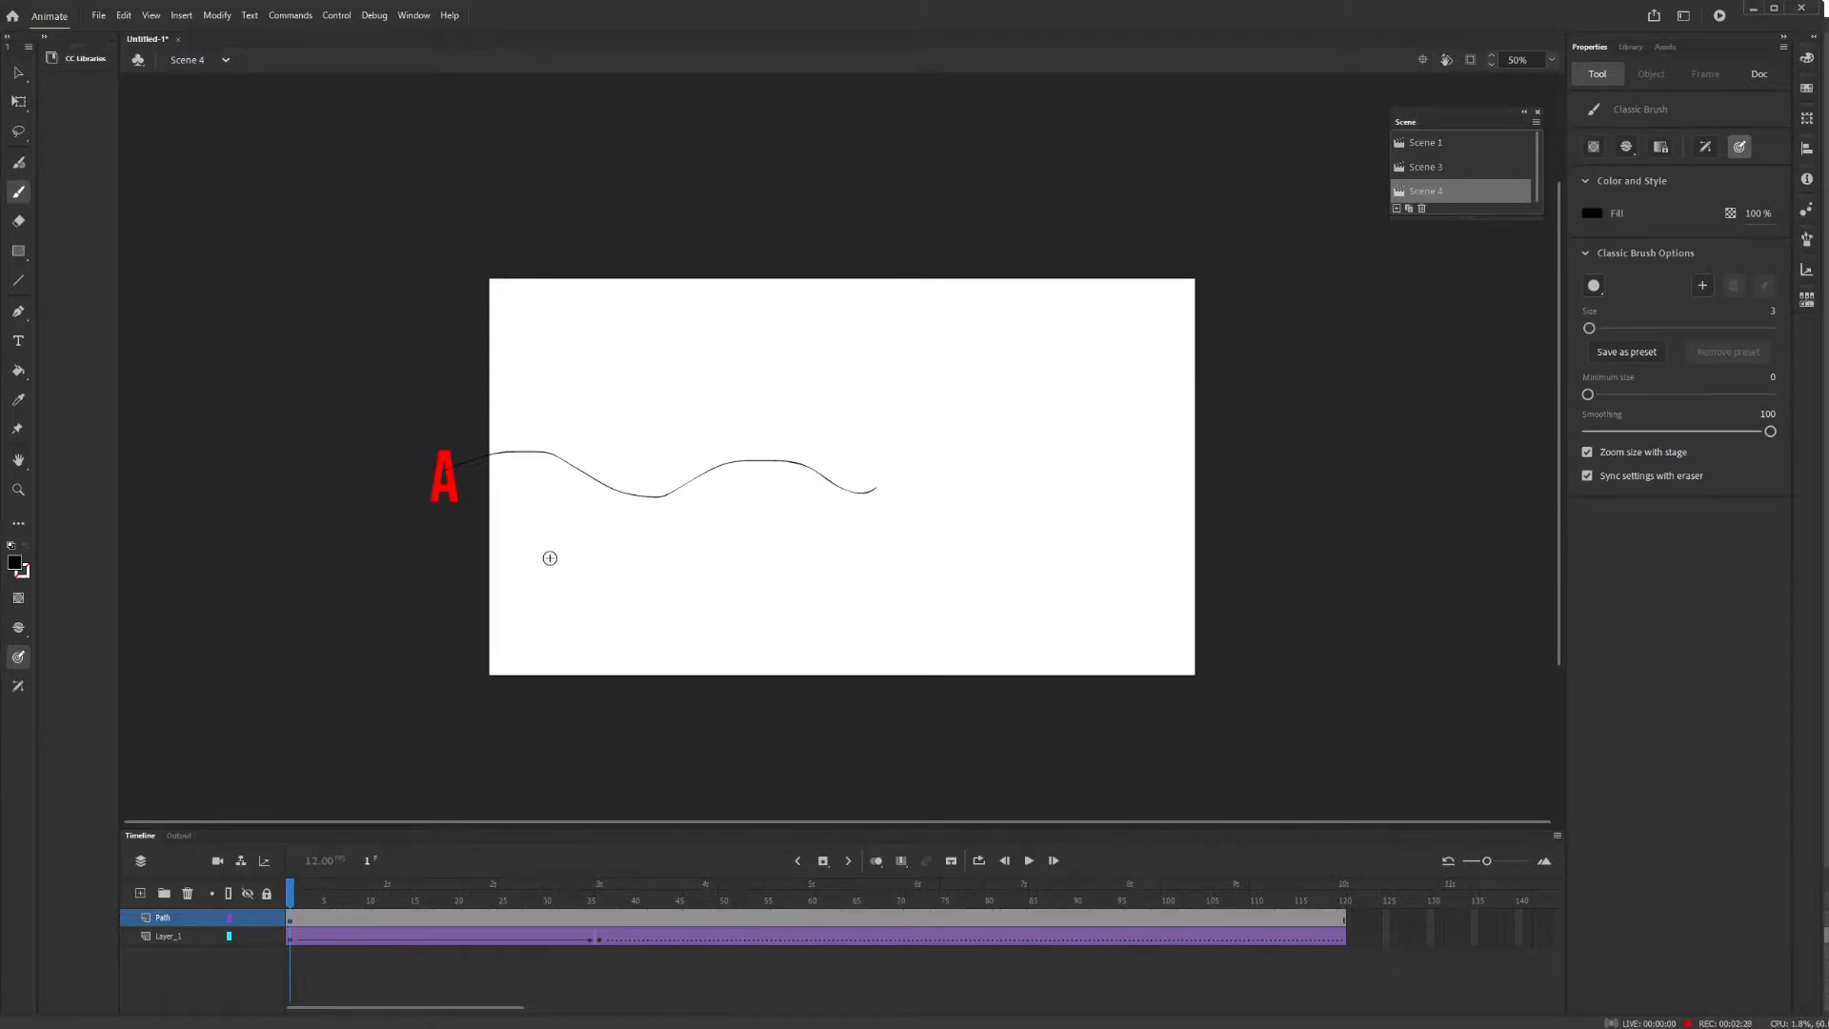
Convert the Path layer into a guide layer.
left_click(180, 916)
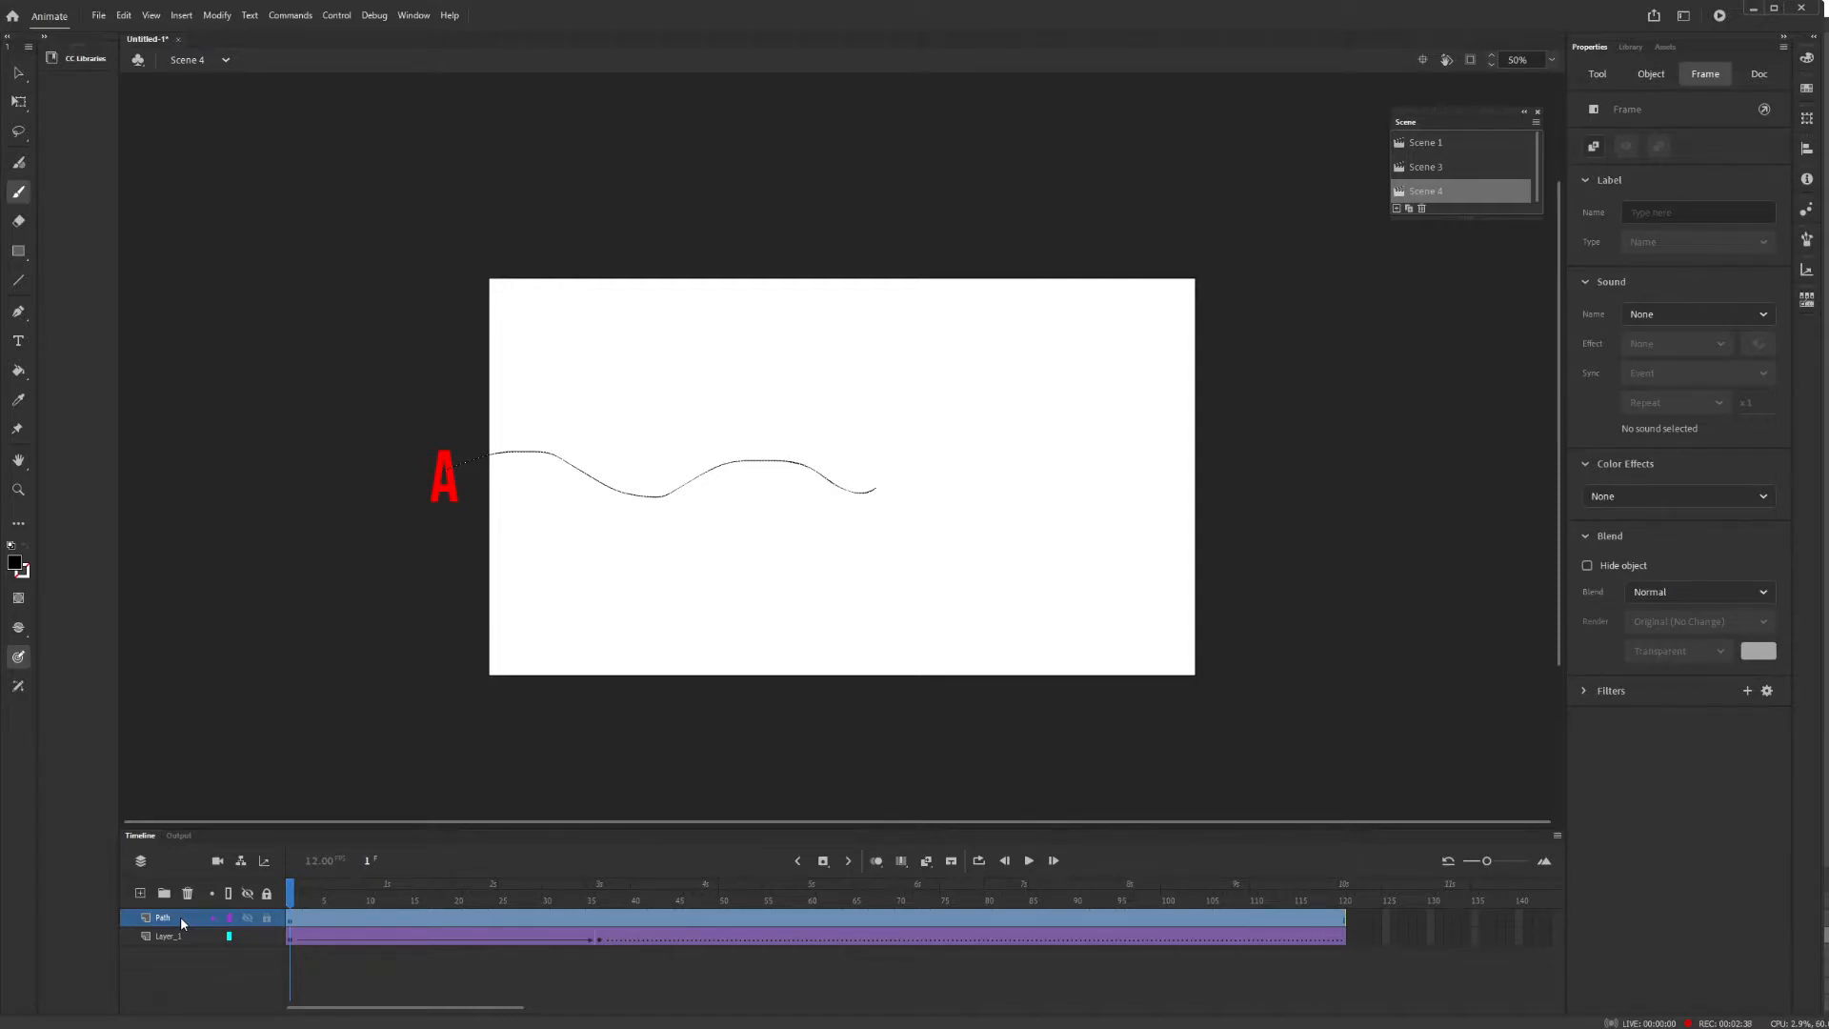
right_click(180, 917)
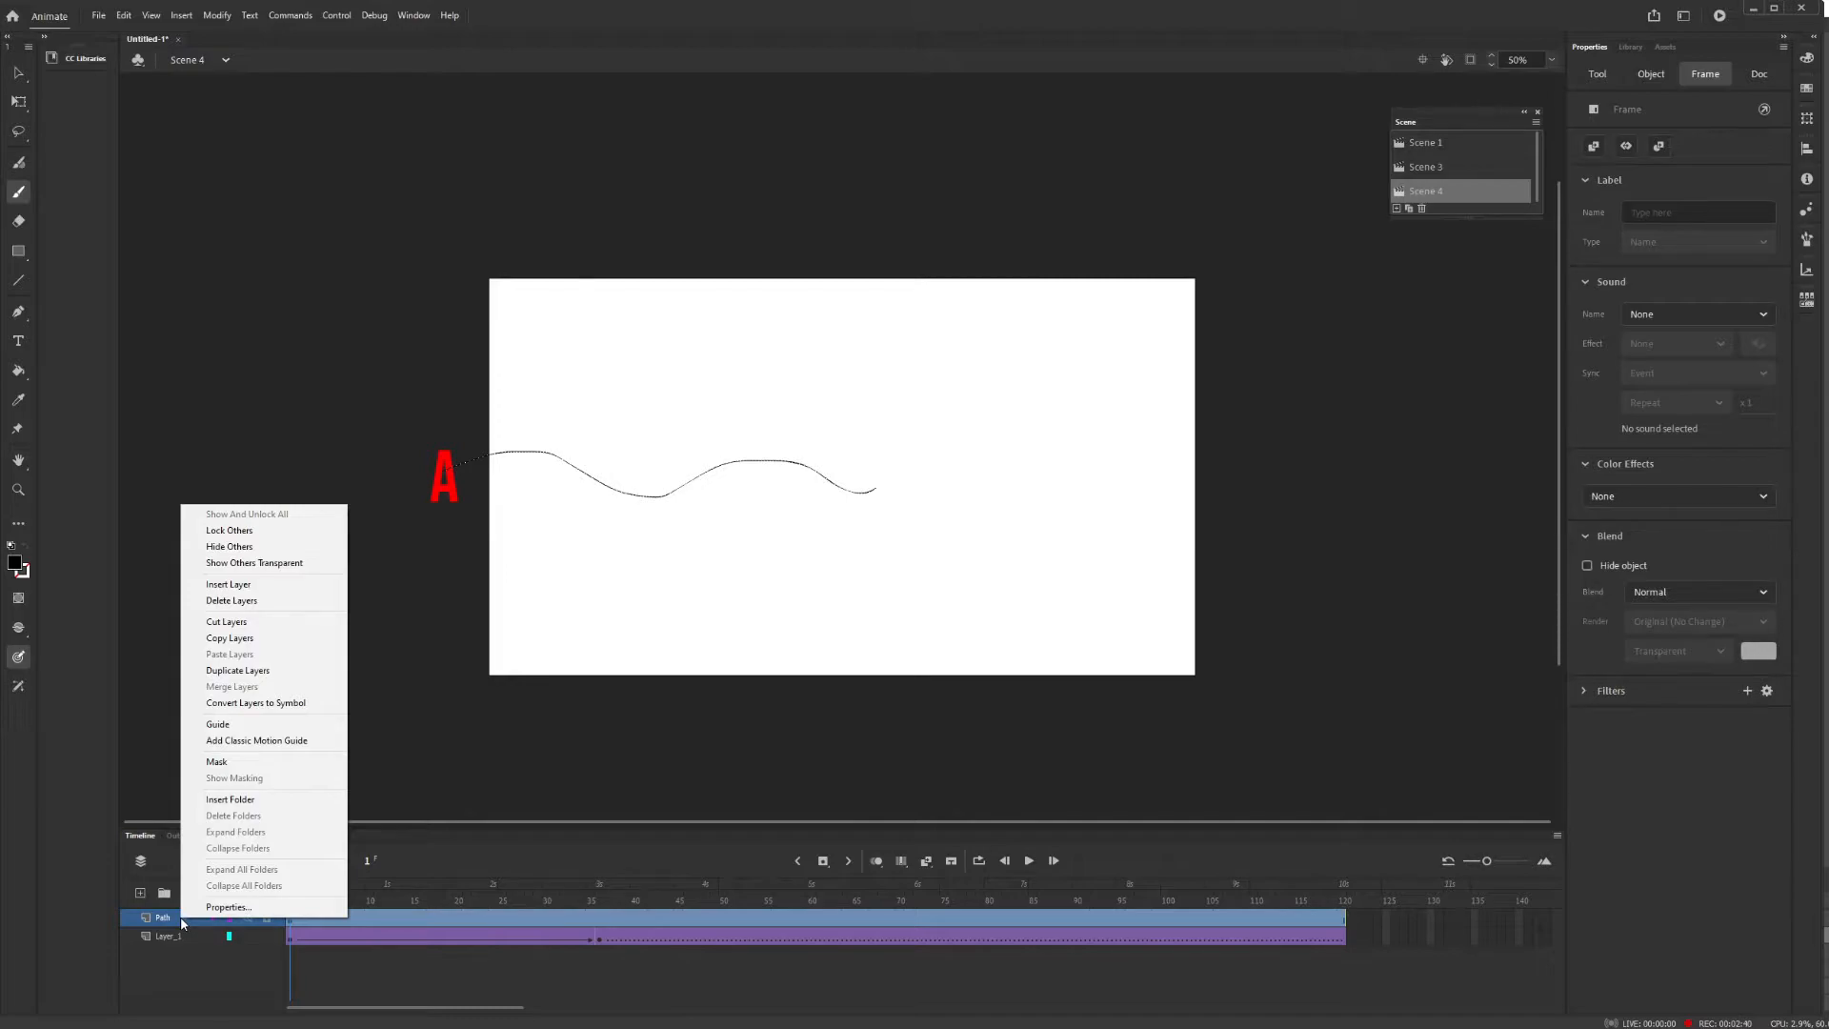
left_click(223, 729)
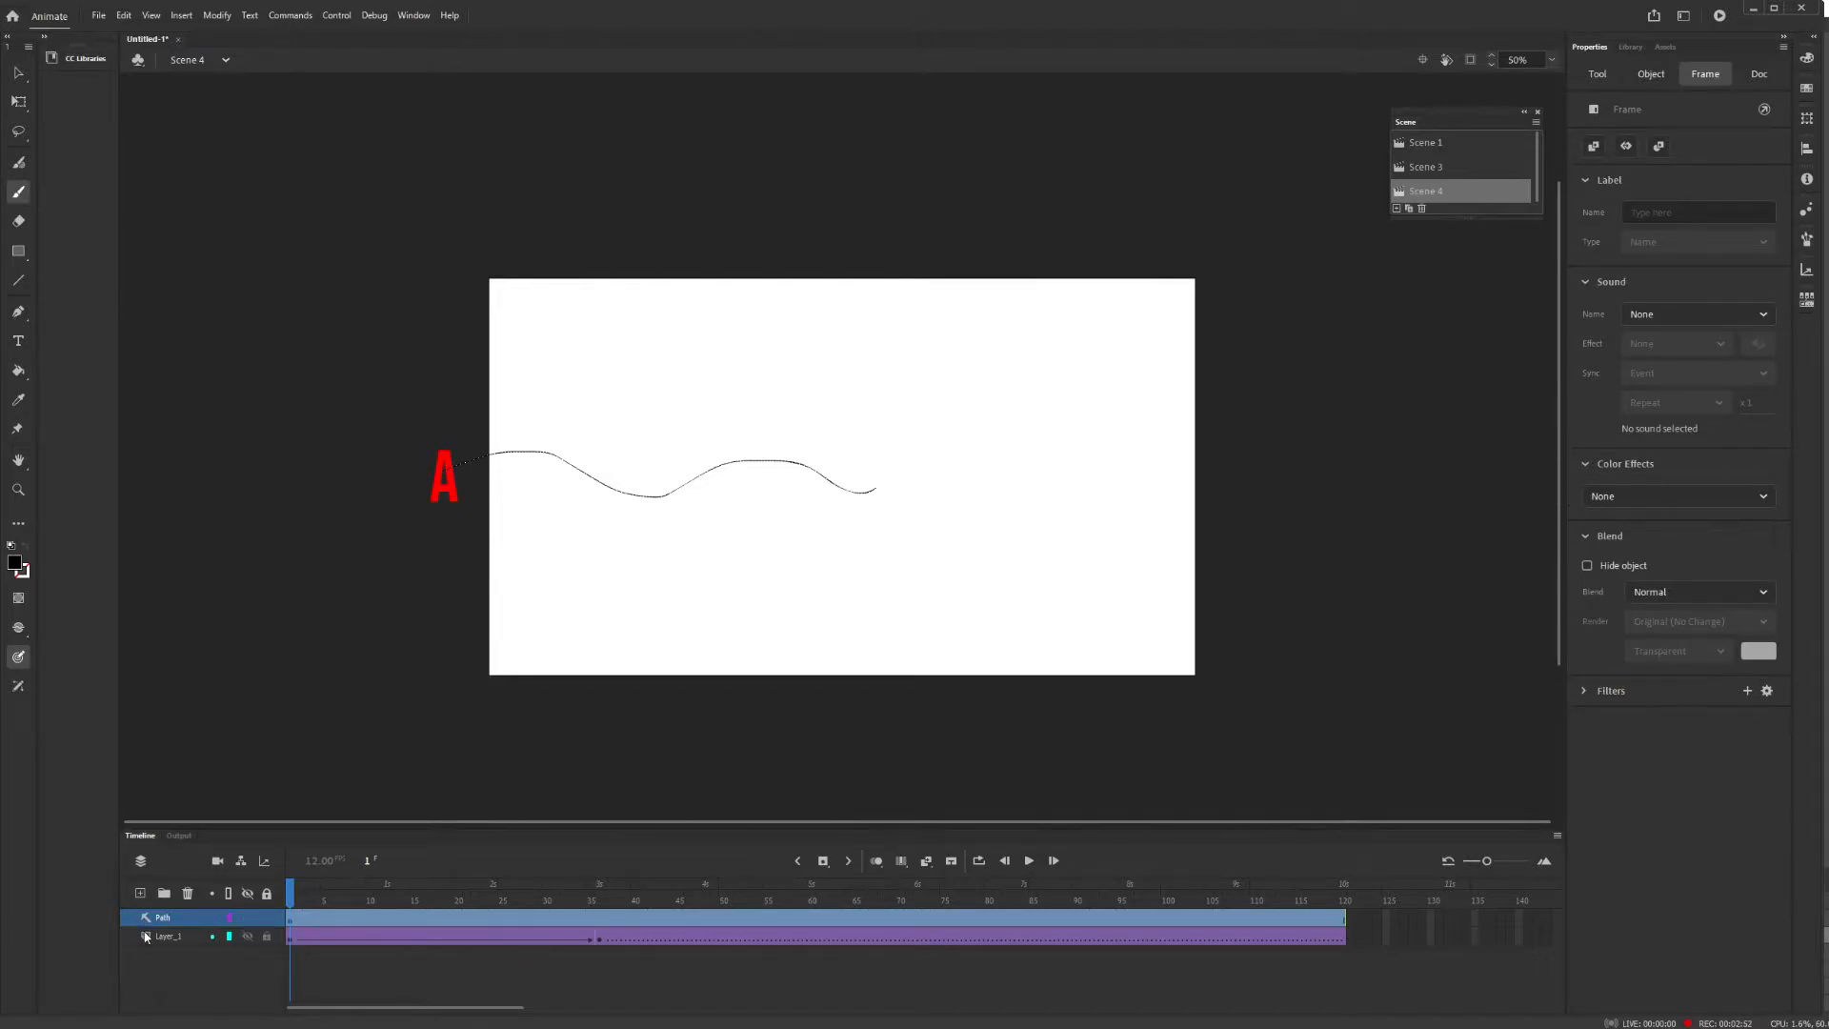
Rename Layer_1 to a and nest it under the Path layer so the line becomes its motion guide.
left_click(176, 938)
double_click(169, 937)
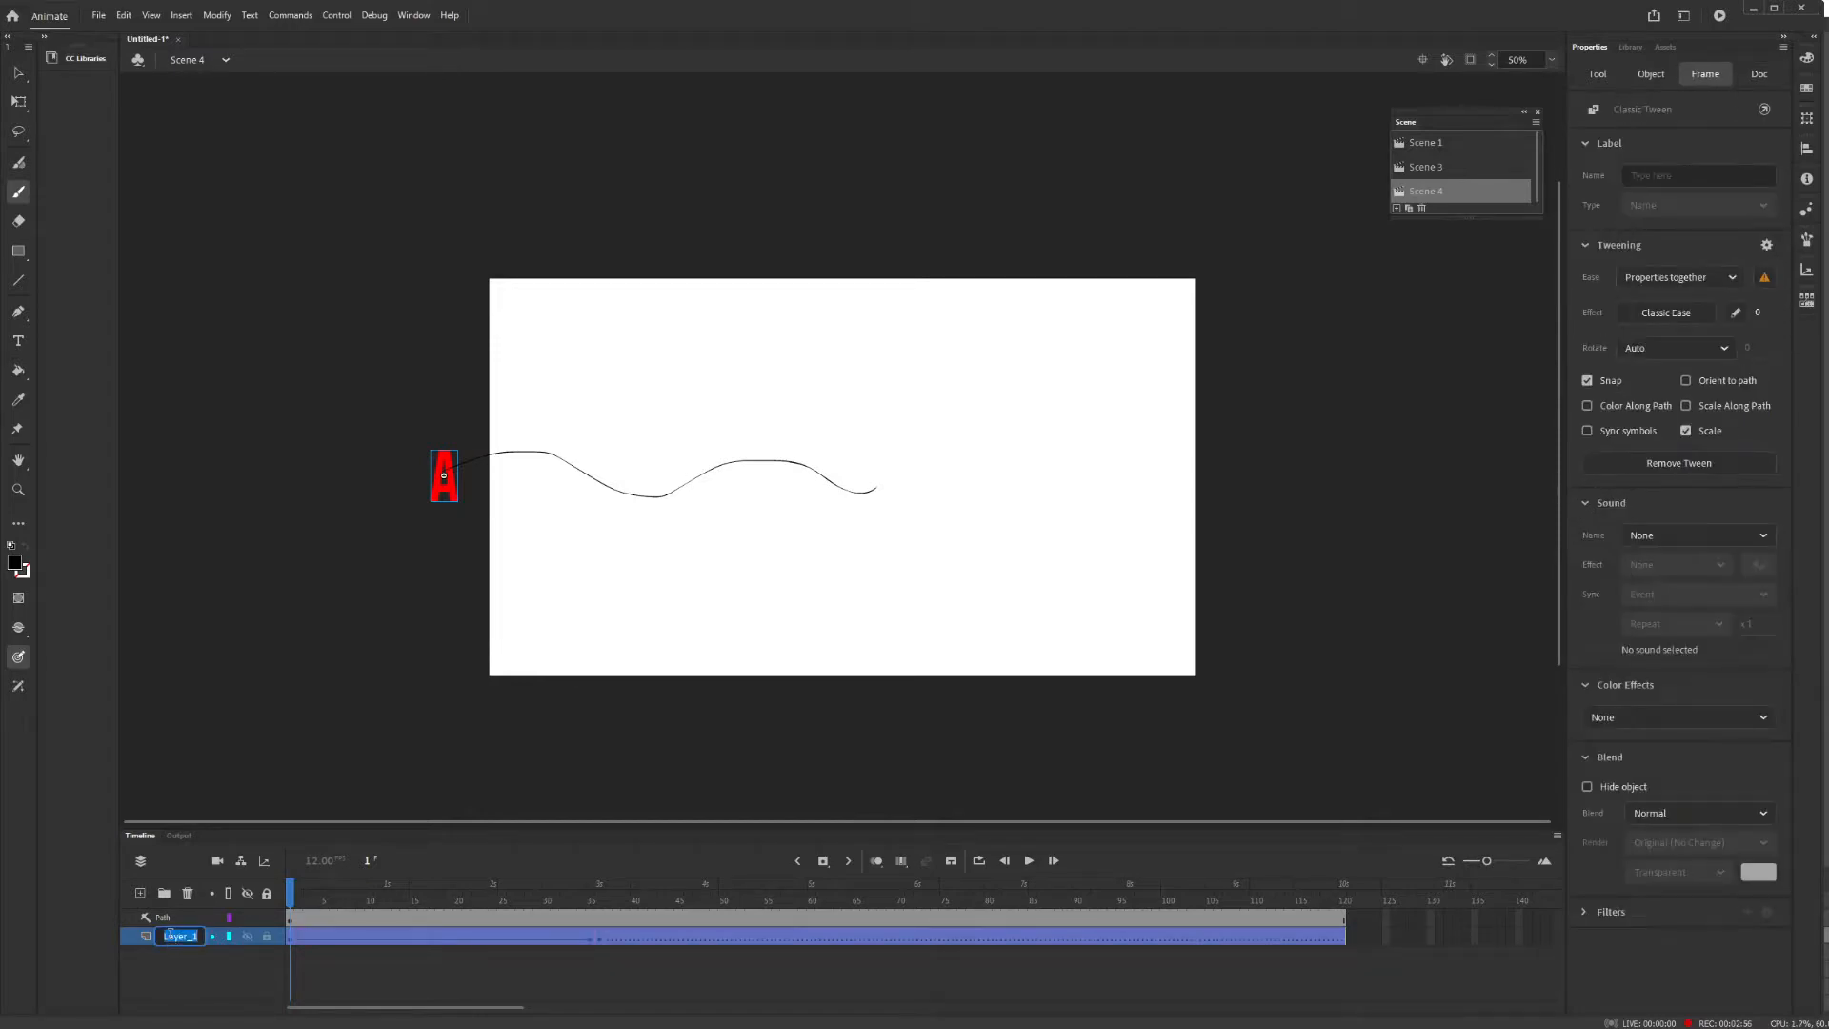
type("a")
key("Return")
left_click_drag(170, 937, 162, 935)
left_click_drag(170, 934, 168, 926)
At frame 36, move the A with the Selection tool onto the right end of the guide line.
left_click(289, 918)
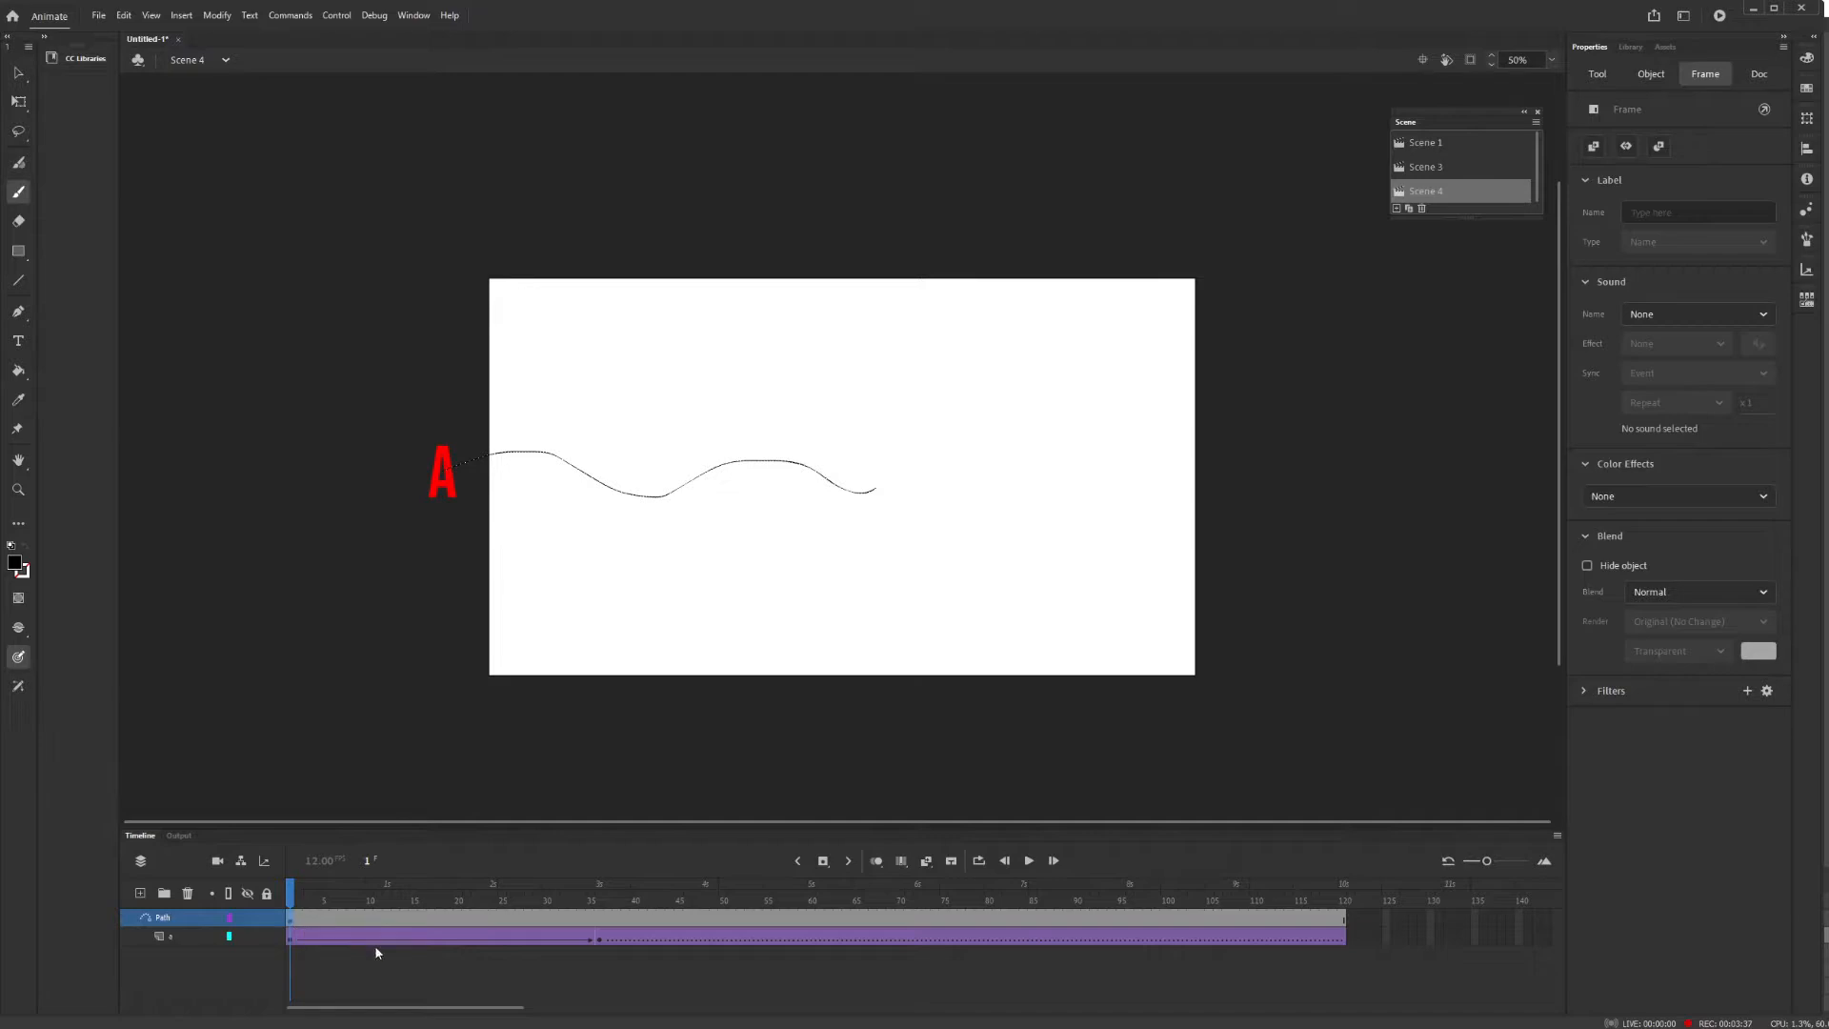
left_click(596, 937)
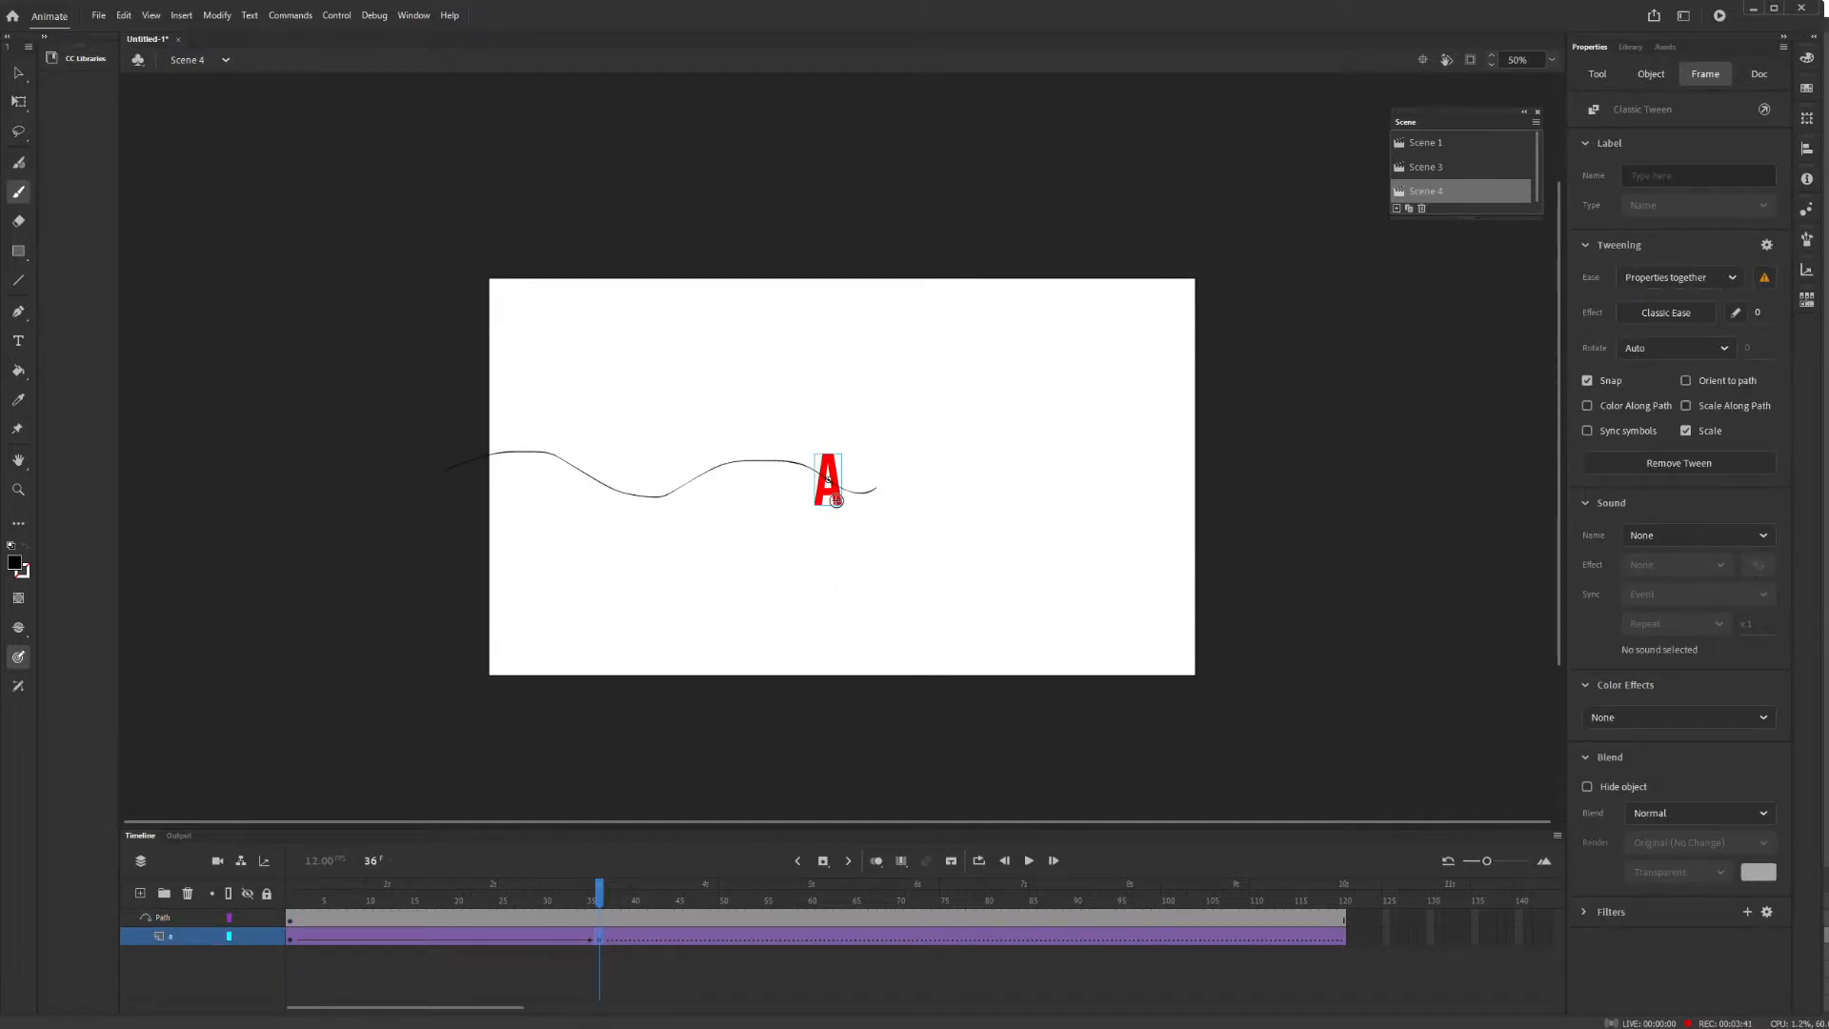
left_click(18, 73)
left_click_drag(837, 506, 884, 507)
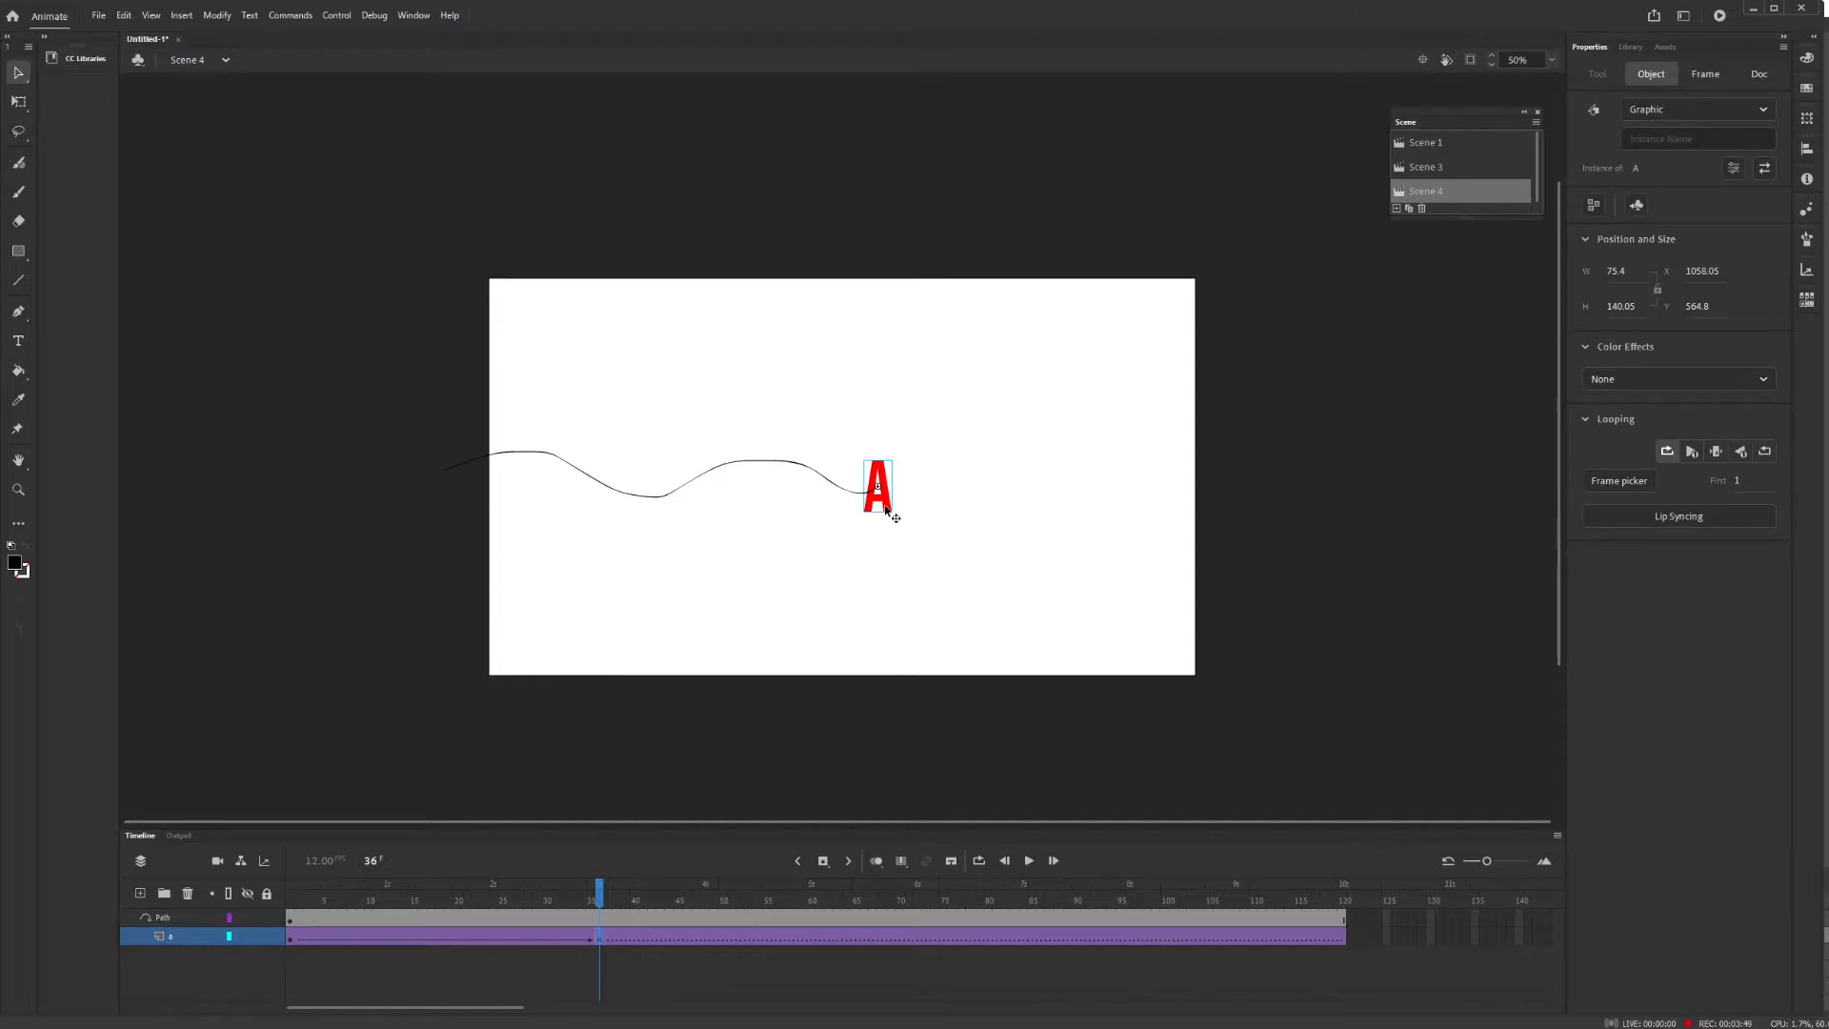
Test moving the A away from and along the guide line at frame 36, and return it to the line's right end.
left_click_drag(885, 507, 1342, 556)
left_click_drag(888, 509, 1148, 294)
left_click_drag(888, 505, 1164, 352)
key("ctrl+z")
left_click_drag(886, 510, 712, 592)
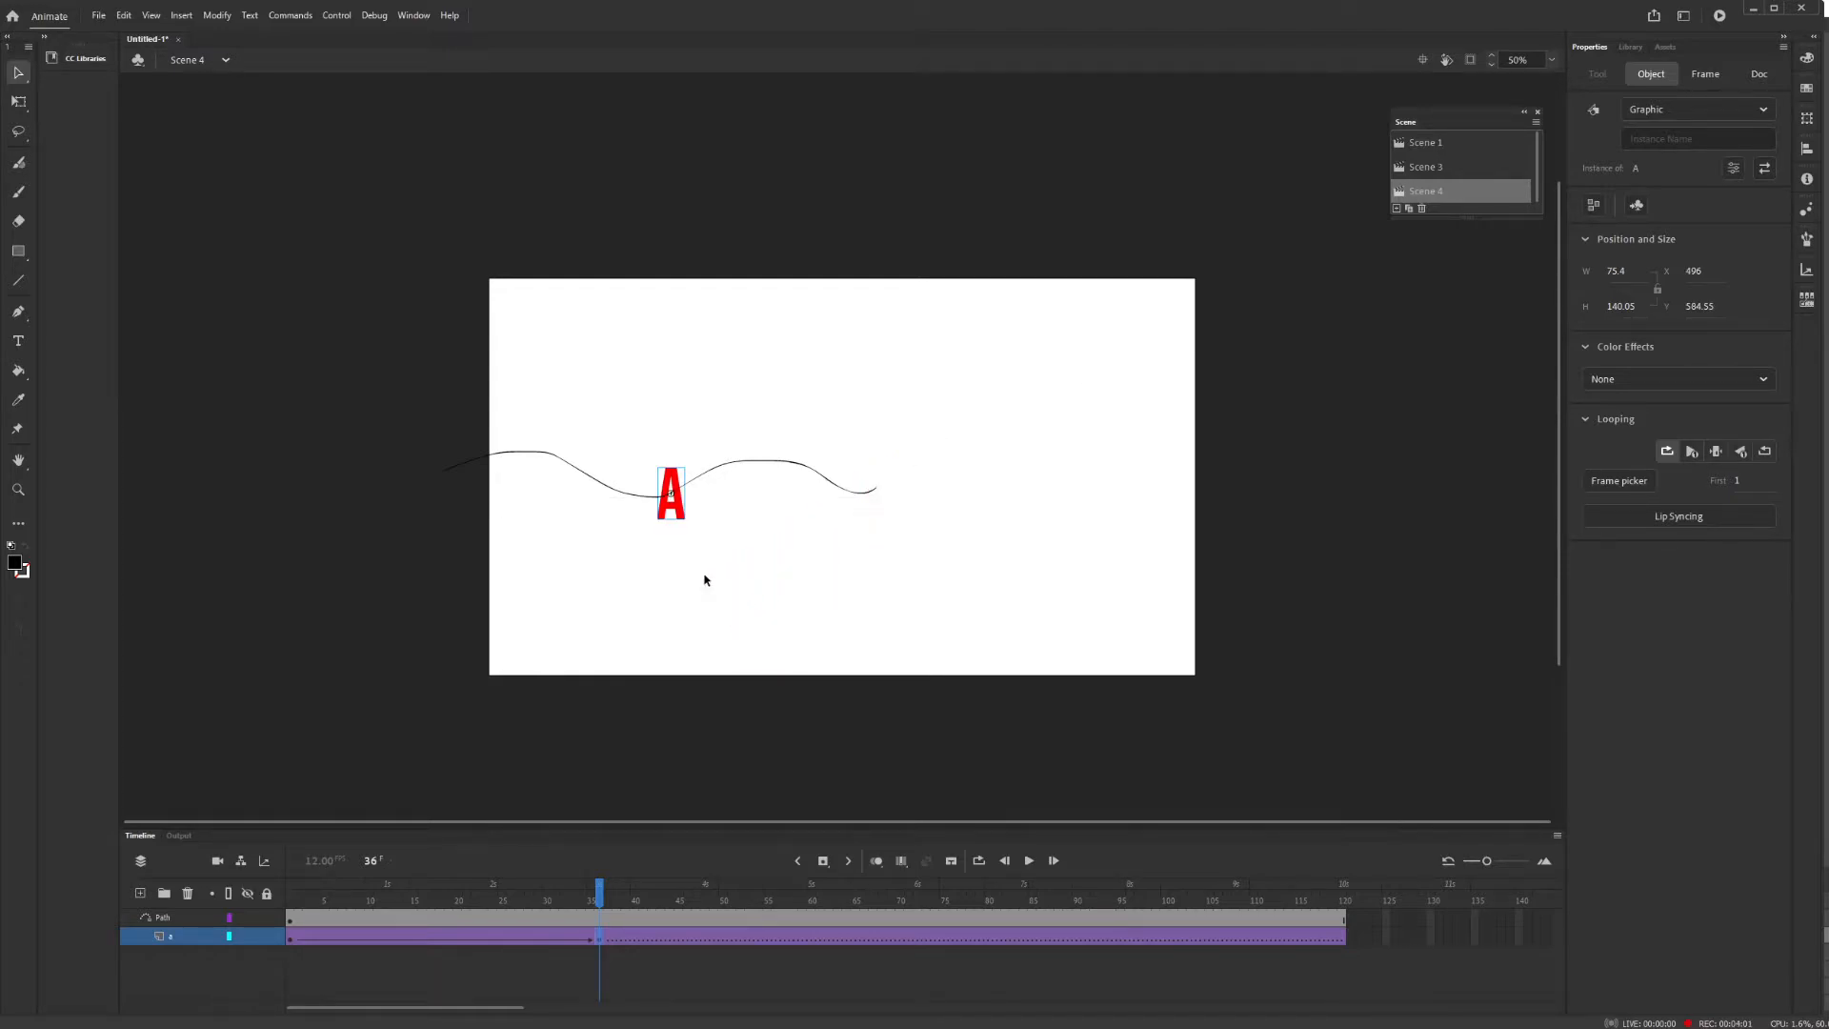
left_click_drag(677, 514, 887, 512)
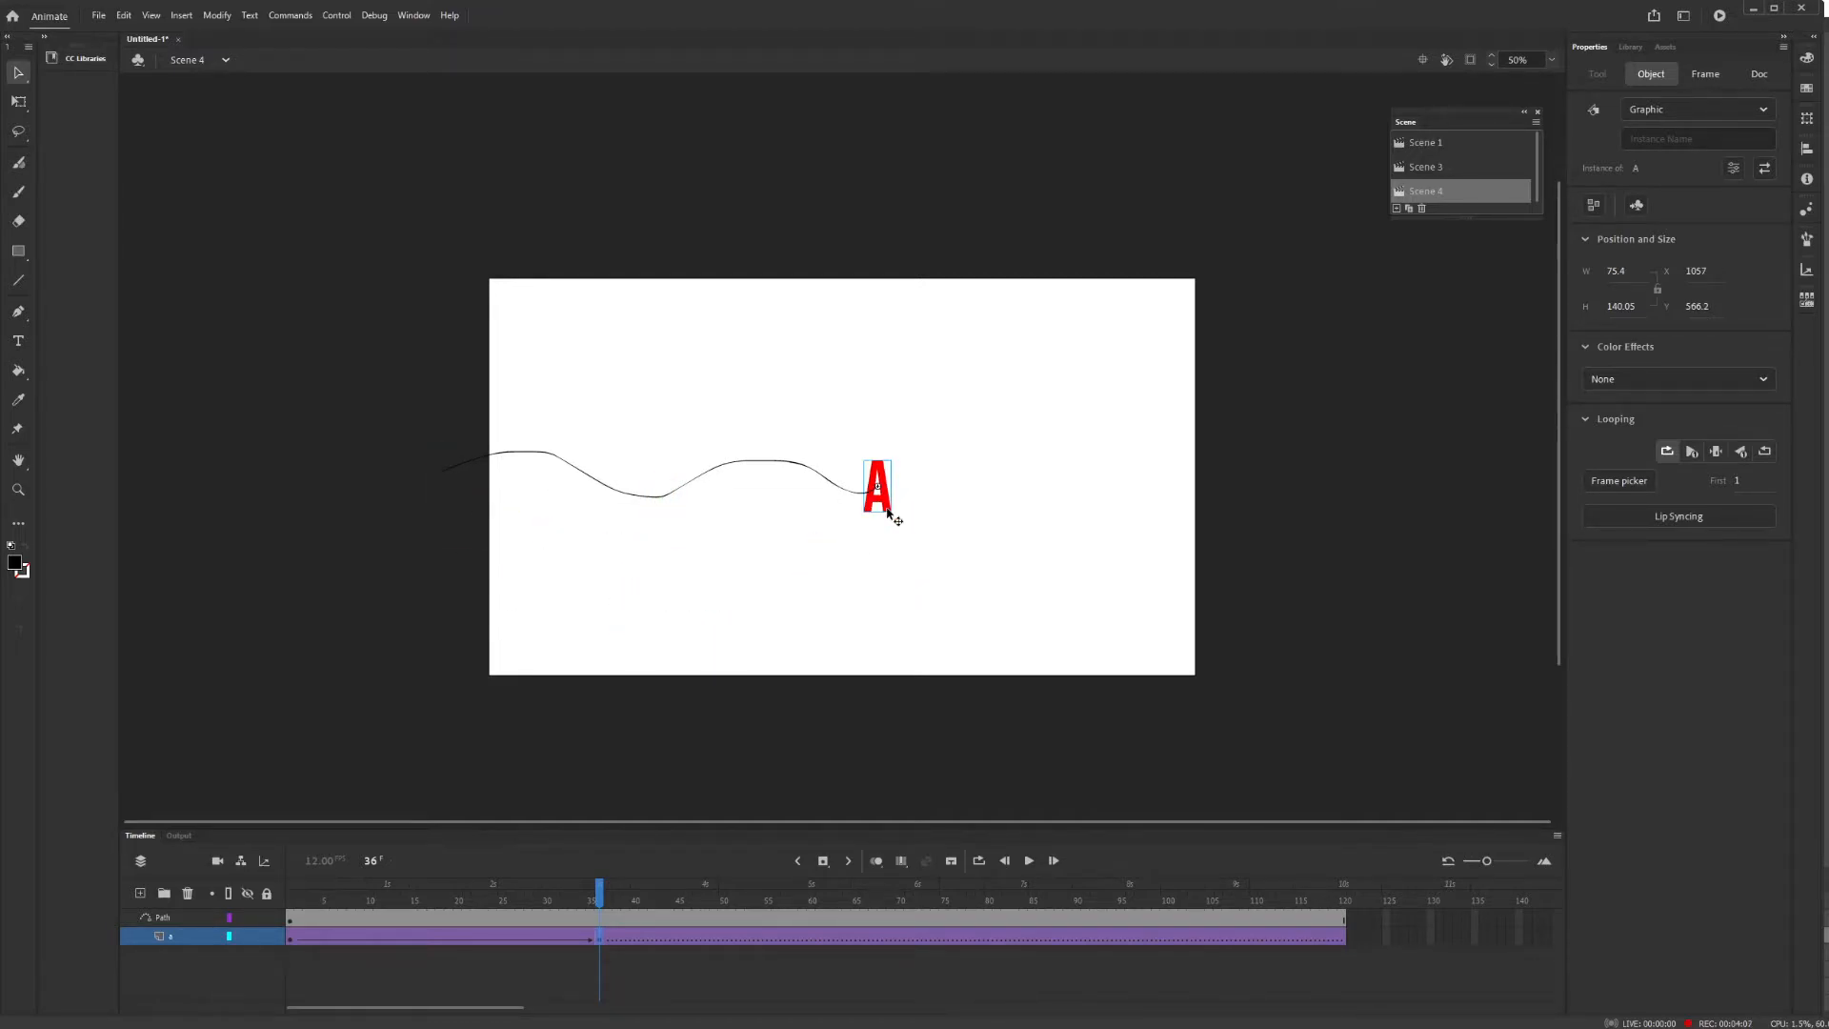
Play the timeline from frame 1 to check the A's motion along the path, and return to the first frame.
left_click(291, 940)
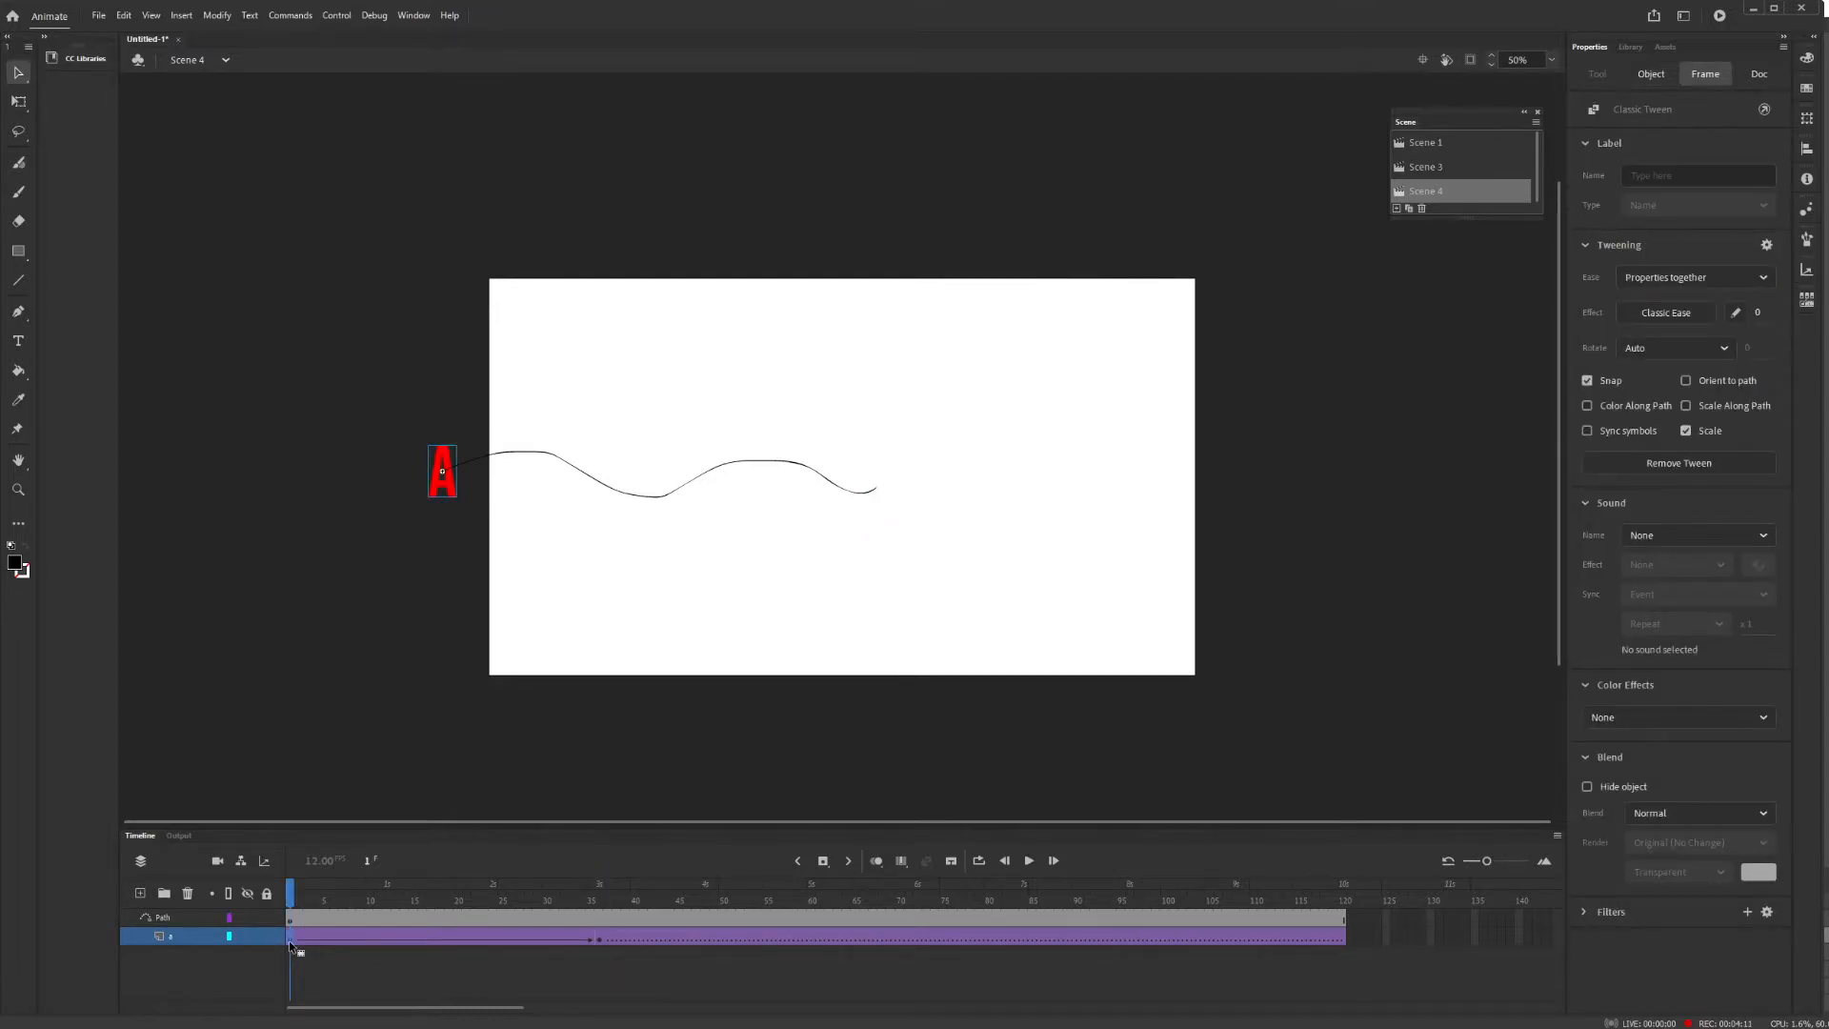
key("Return")
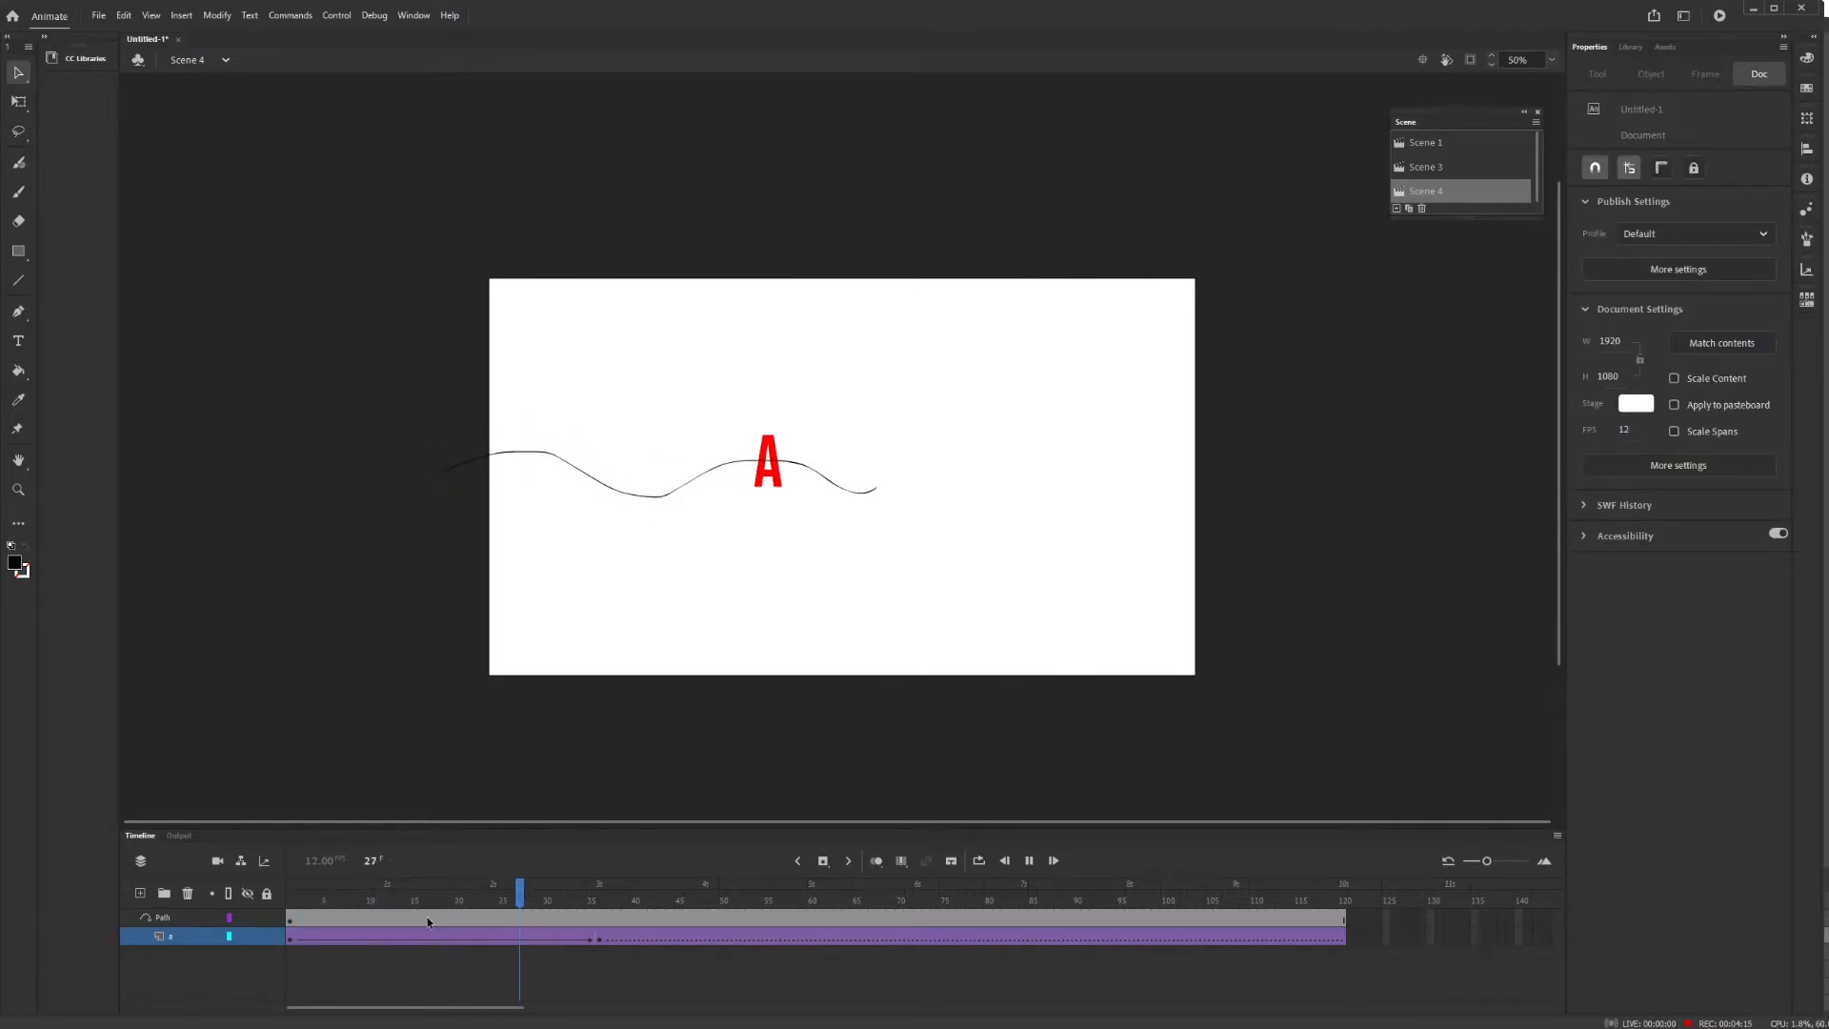
left_click_drag(631, 898, 291, 922)
left_click(291, 940)
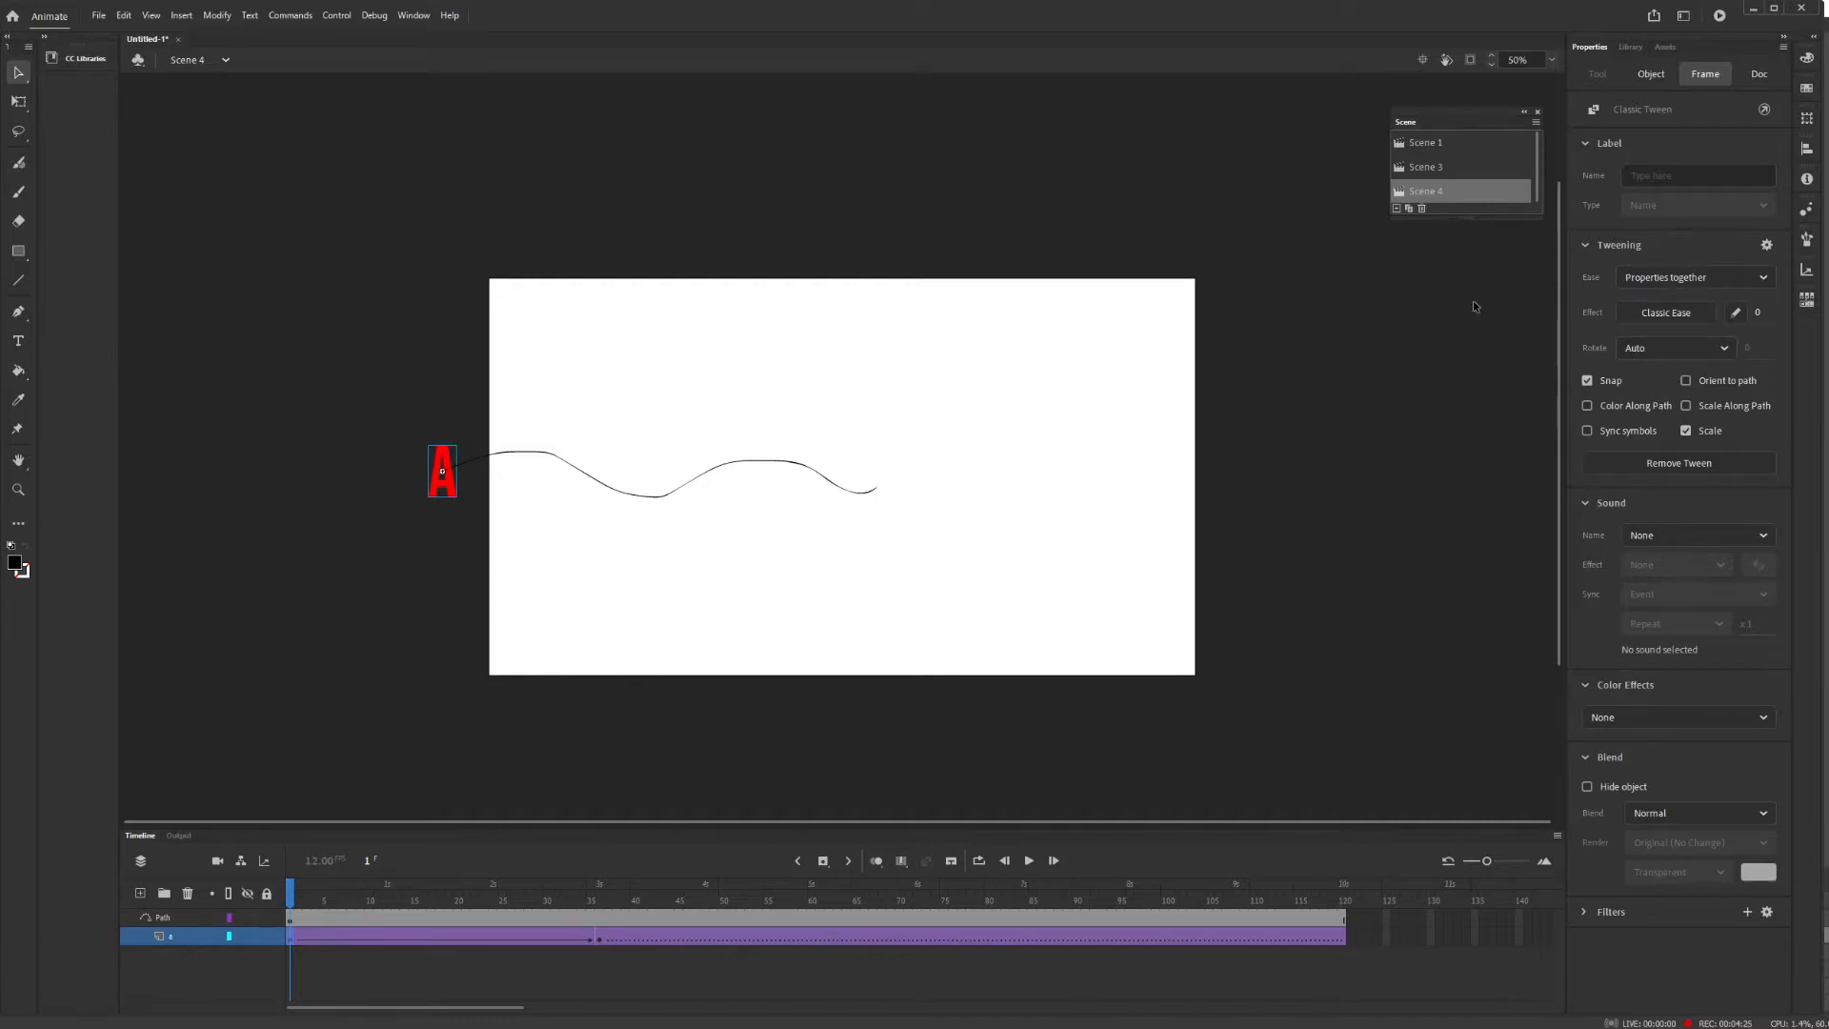
Enlarge the scene list, test the movie, and move Scene 4 to the first place in the scene order.
left_click_drag(1453, 219, 1461, 322)
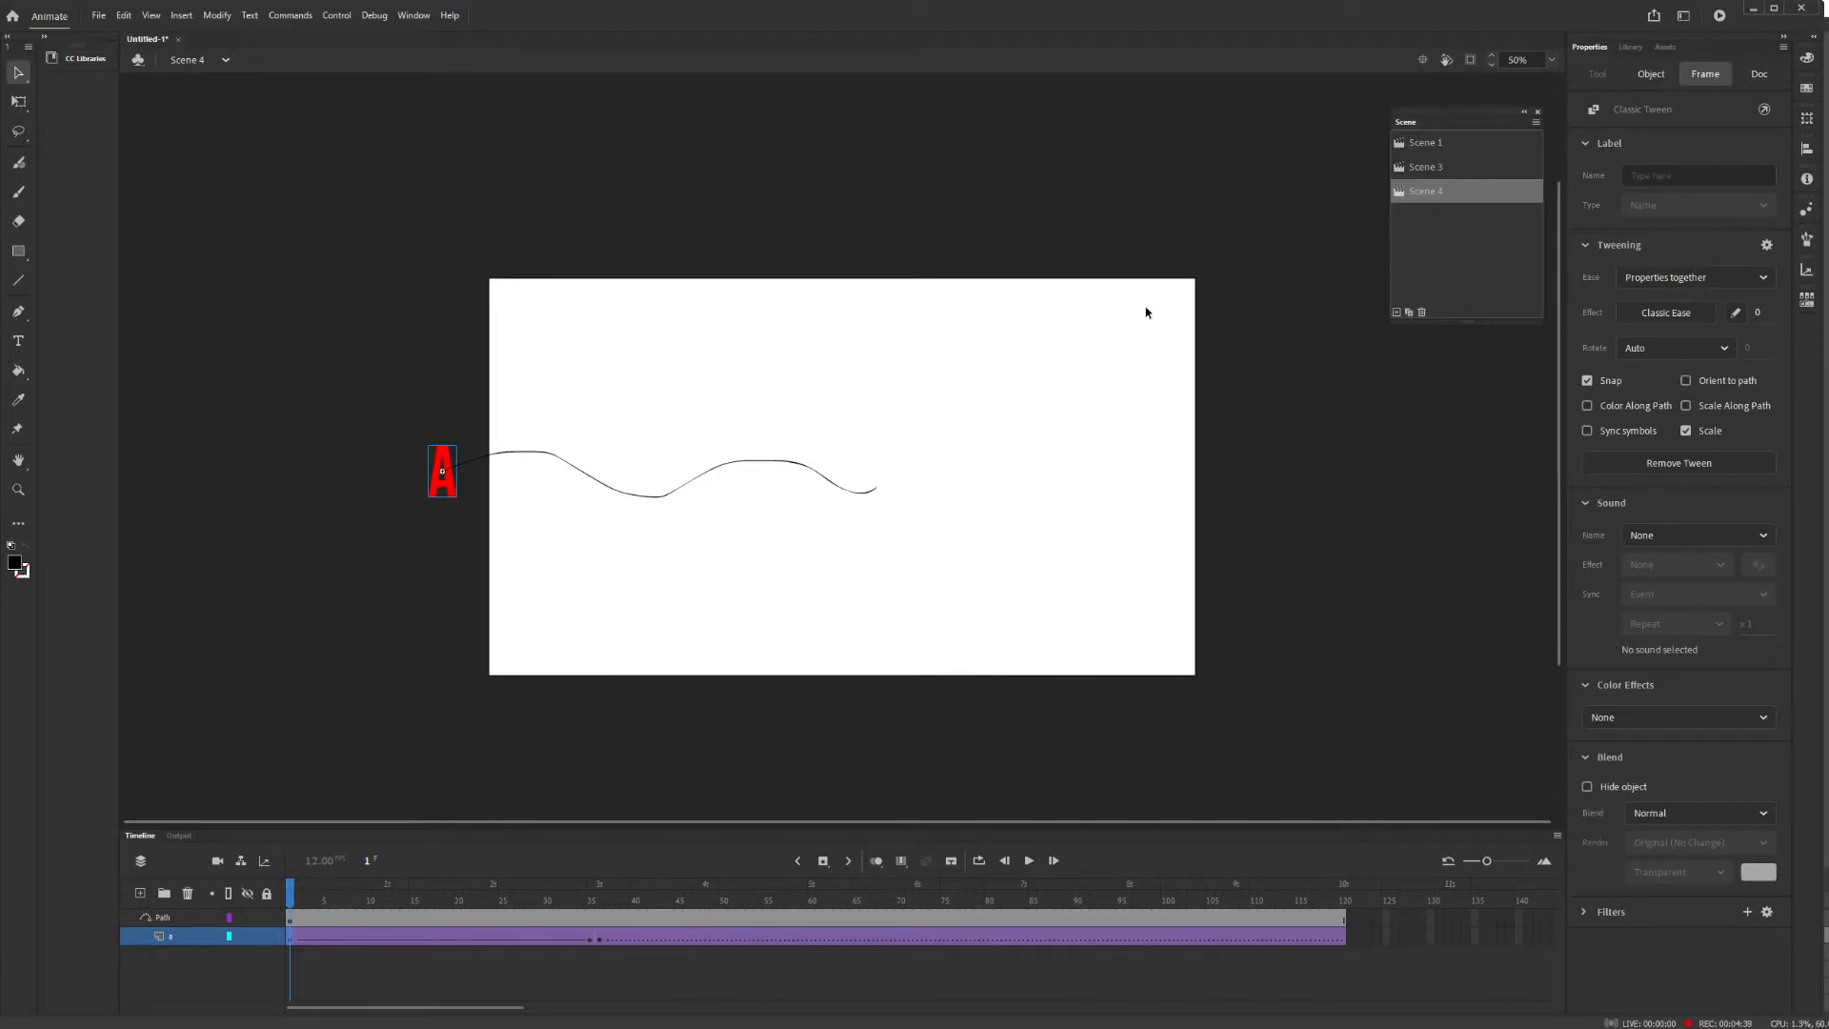
key("ctrl+Return")
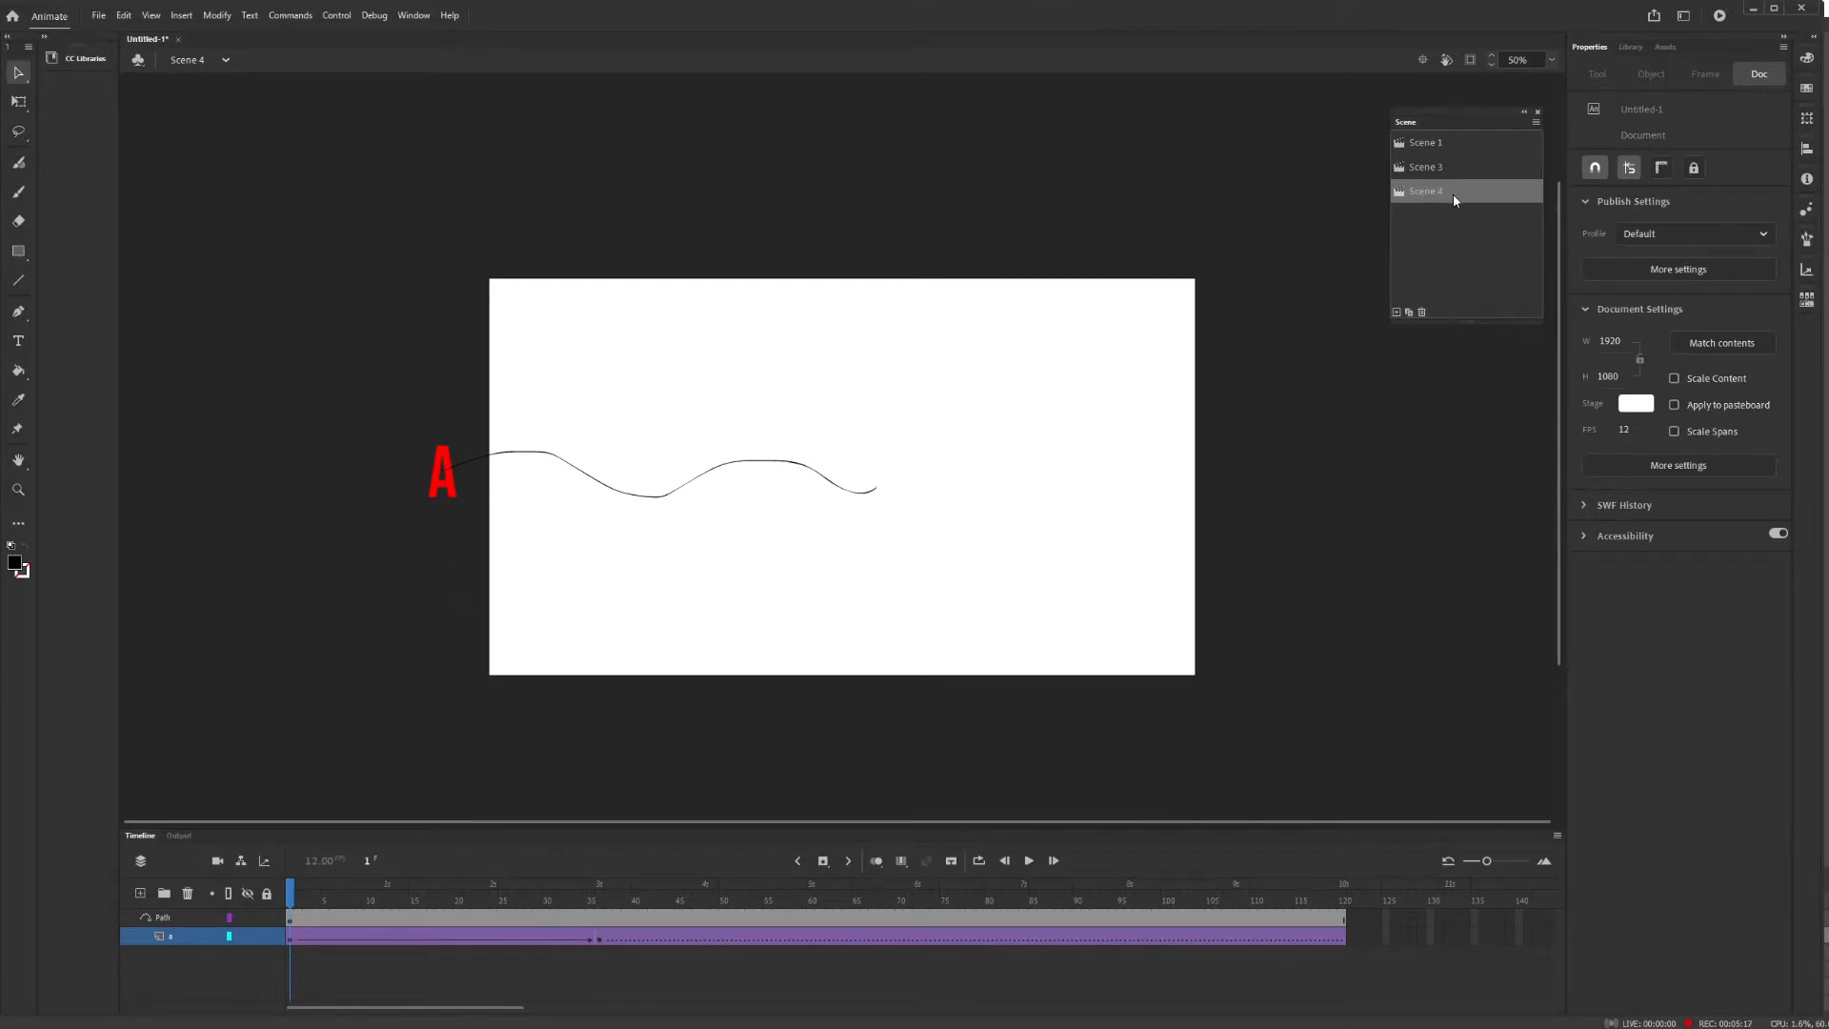
left_click_drag(1454, 192, 1457, 137)
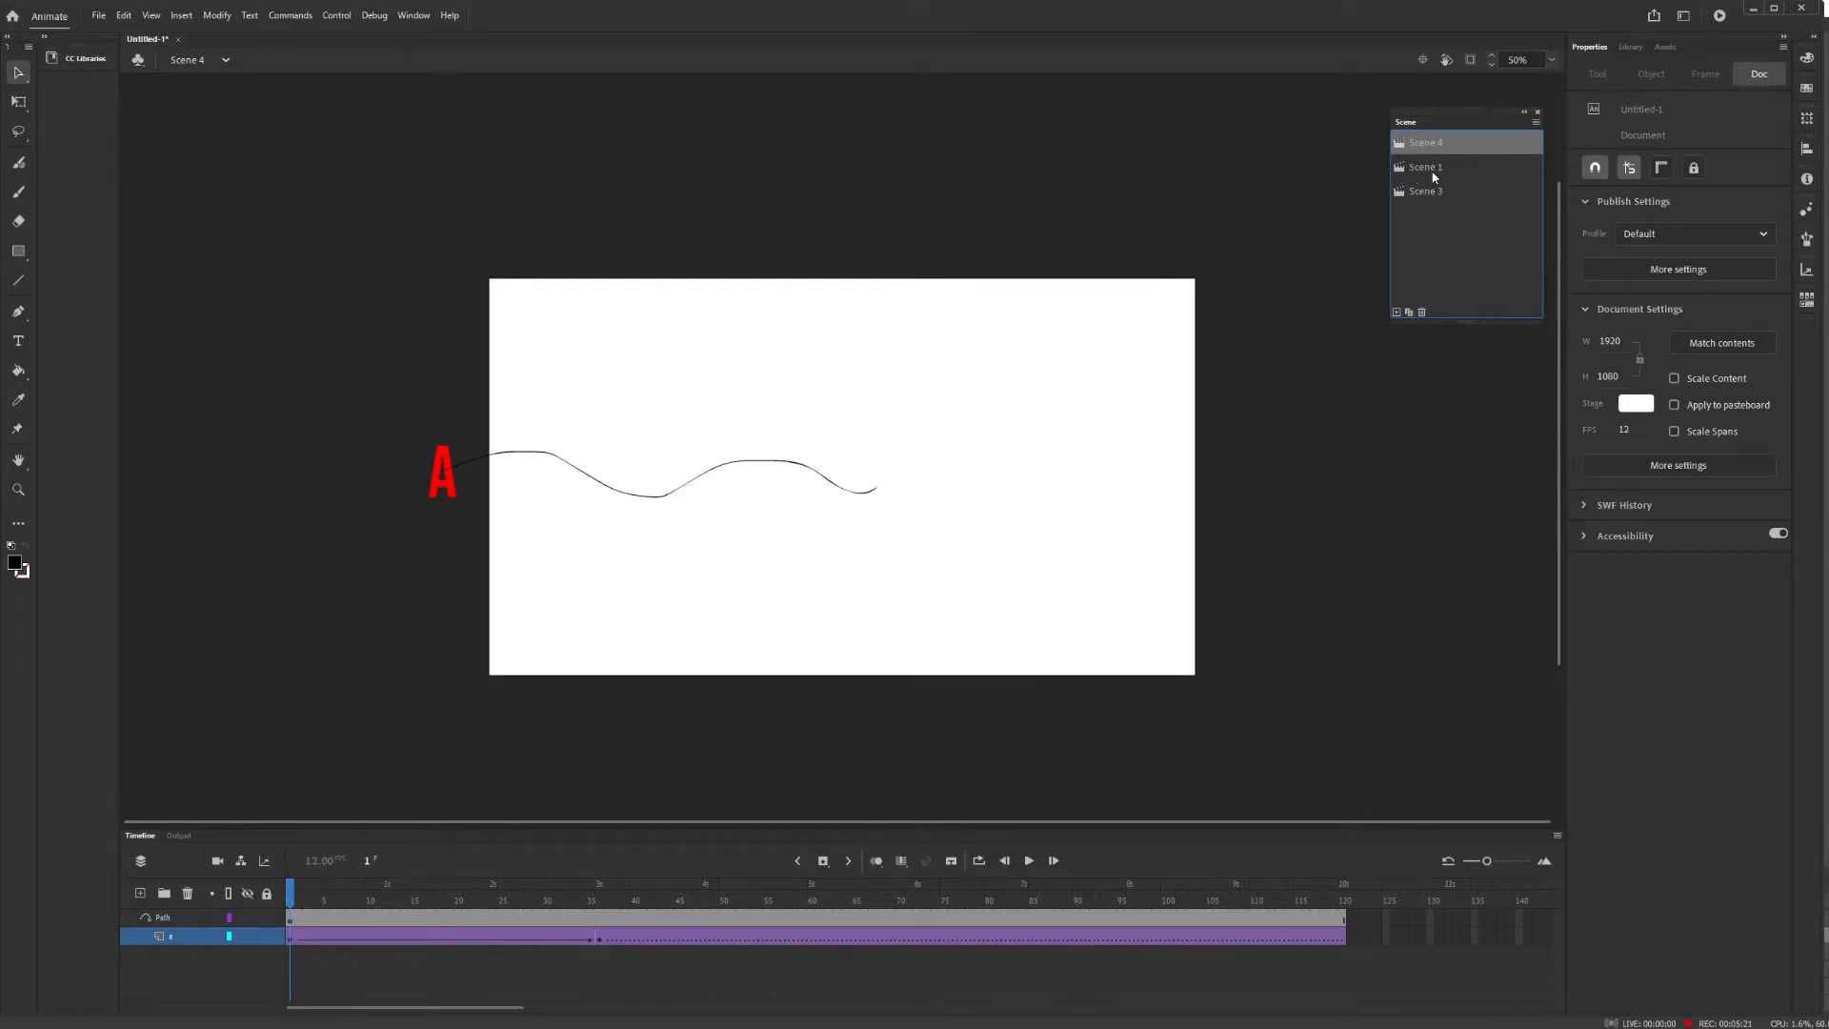
Test the movie, and scrub the timeline between frames 1 and 36 to check the A's motion.
key("ctrl+Return")
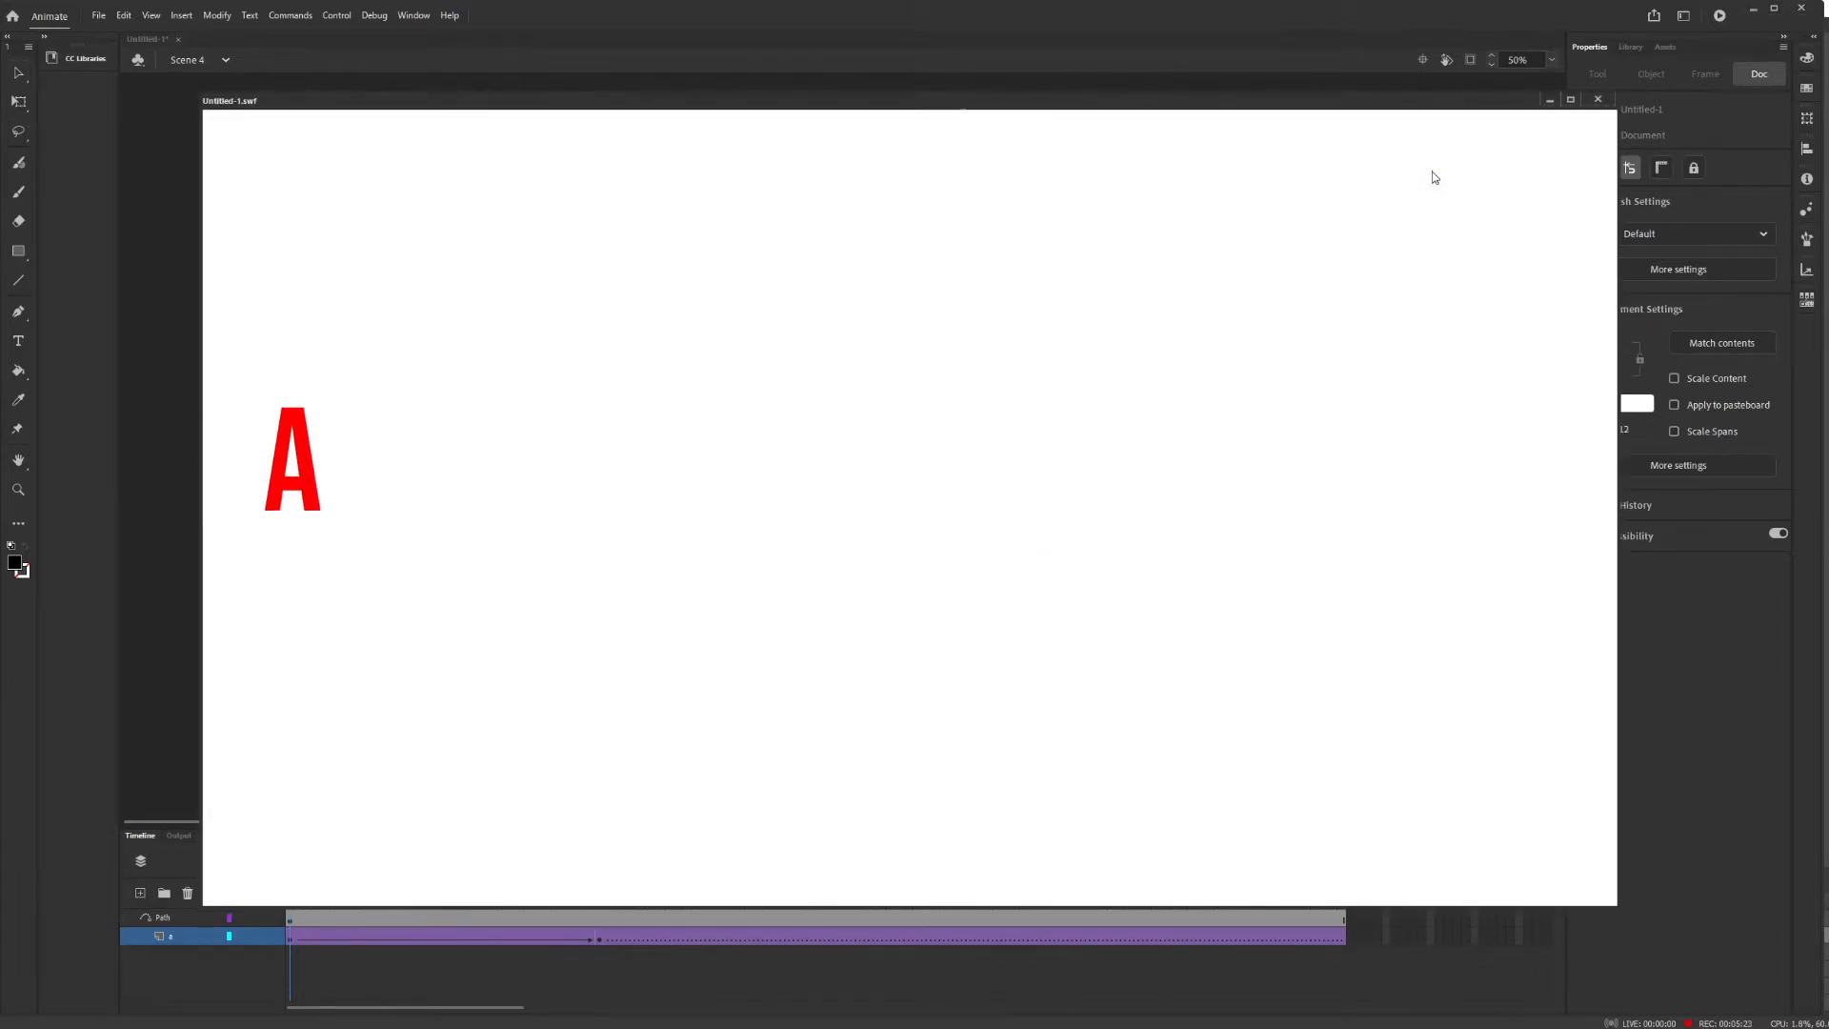
left_click(1599, 100)
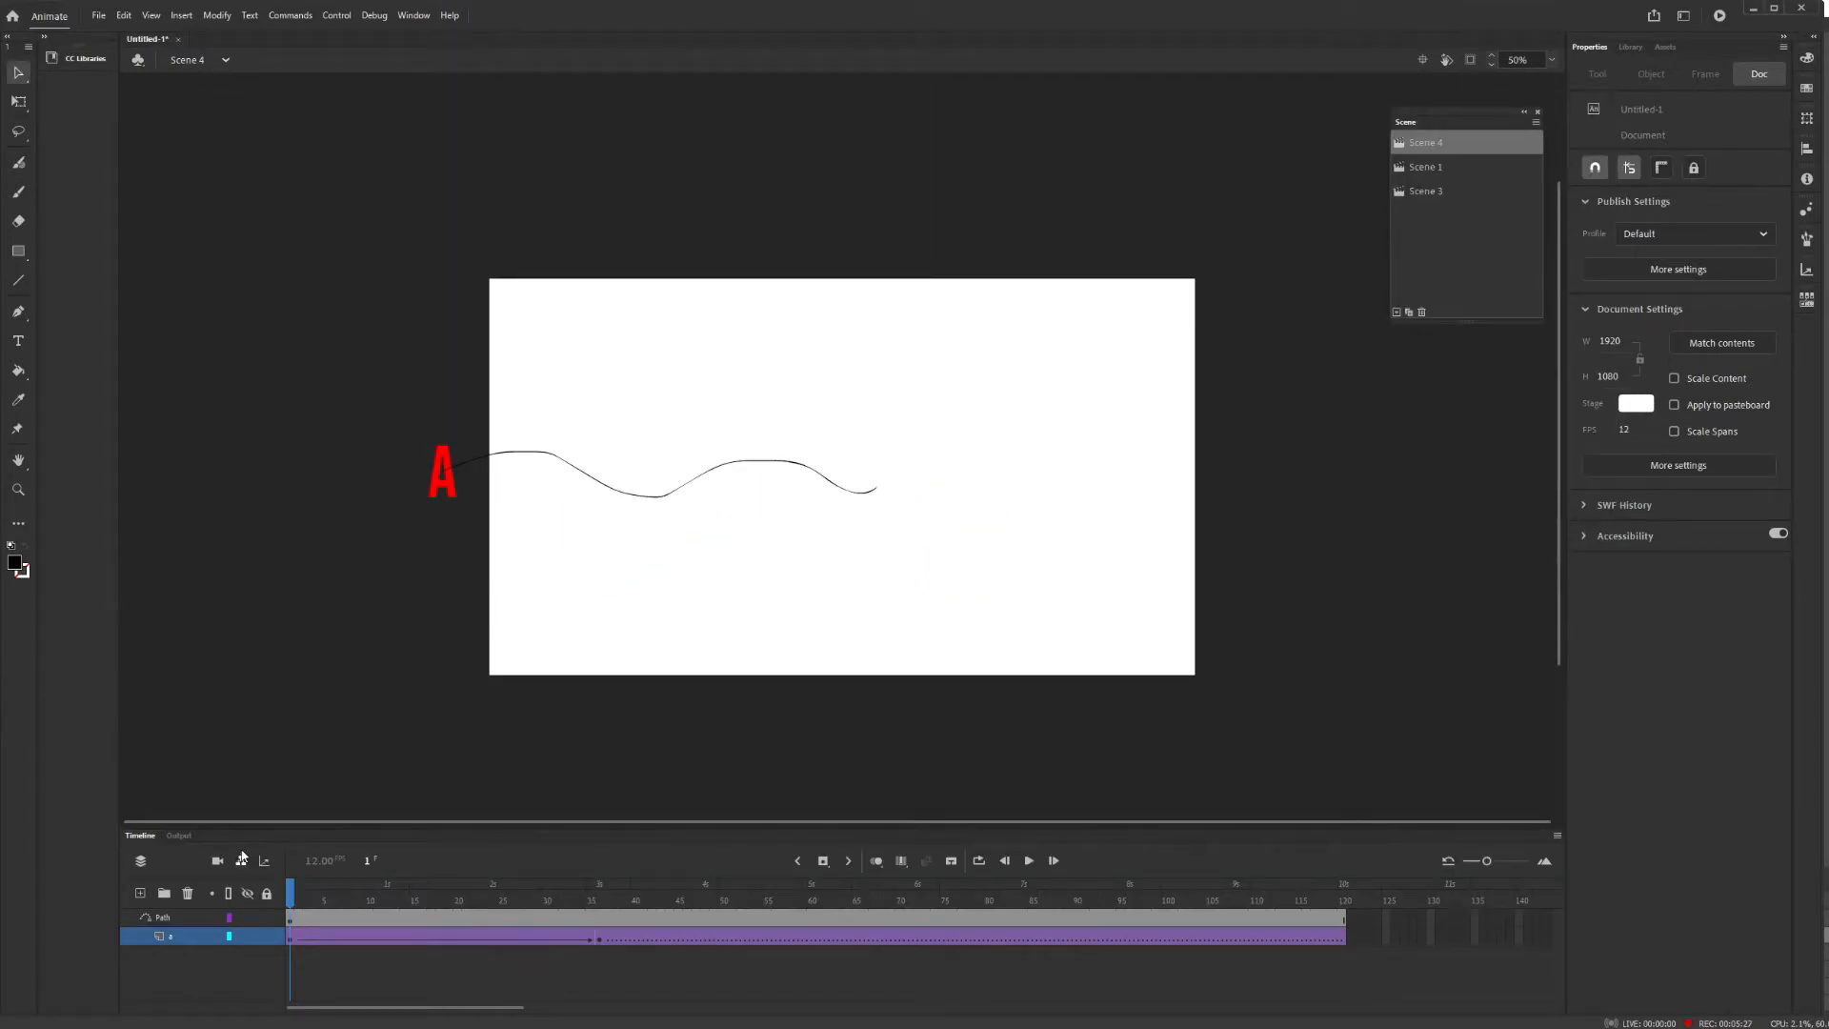
left_click_drag(291, 895, 602, 913)
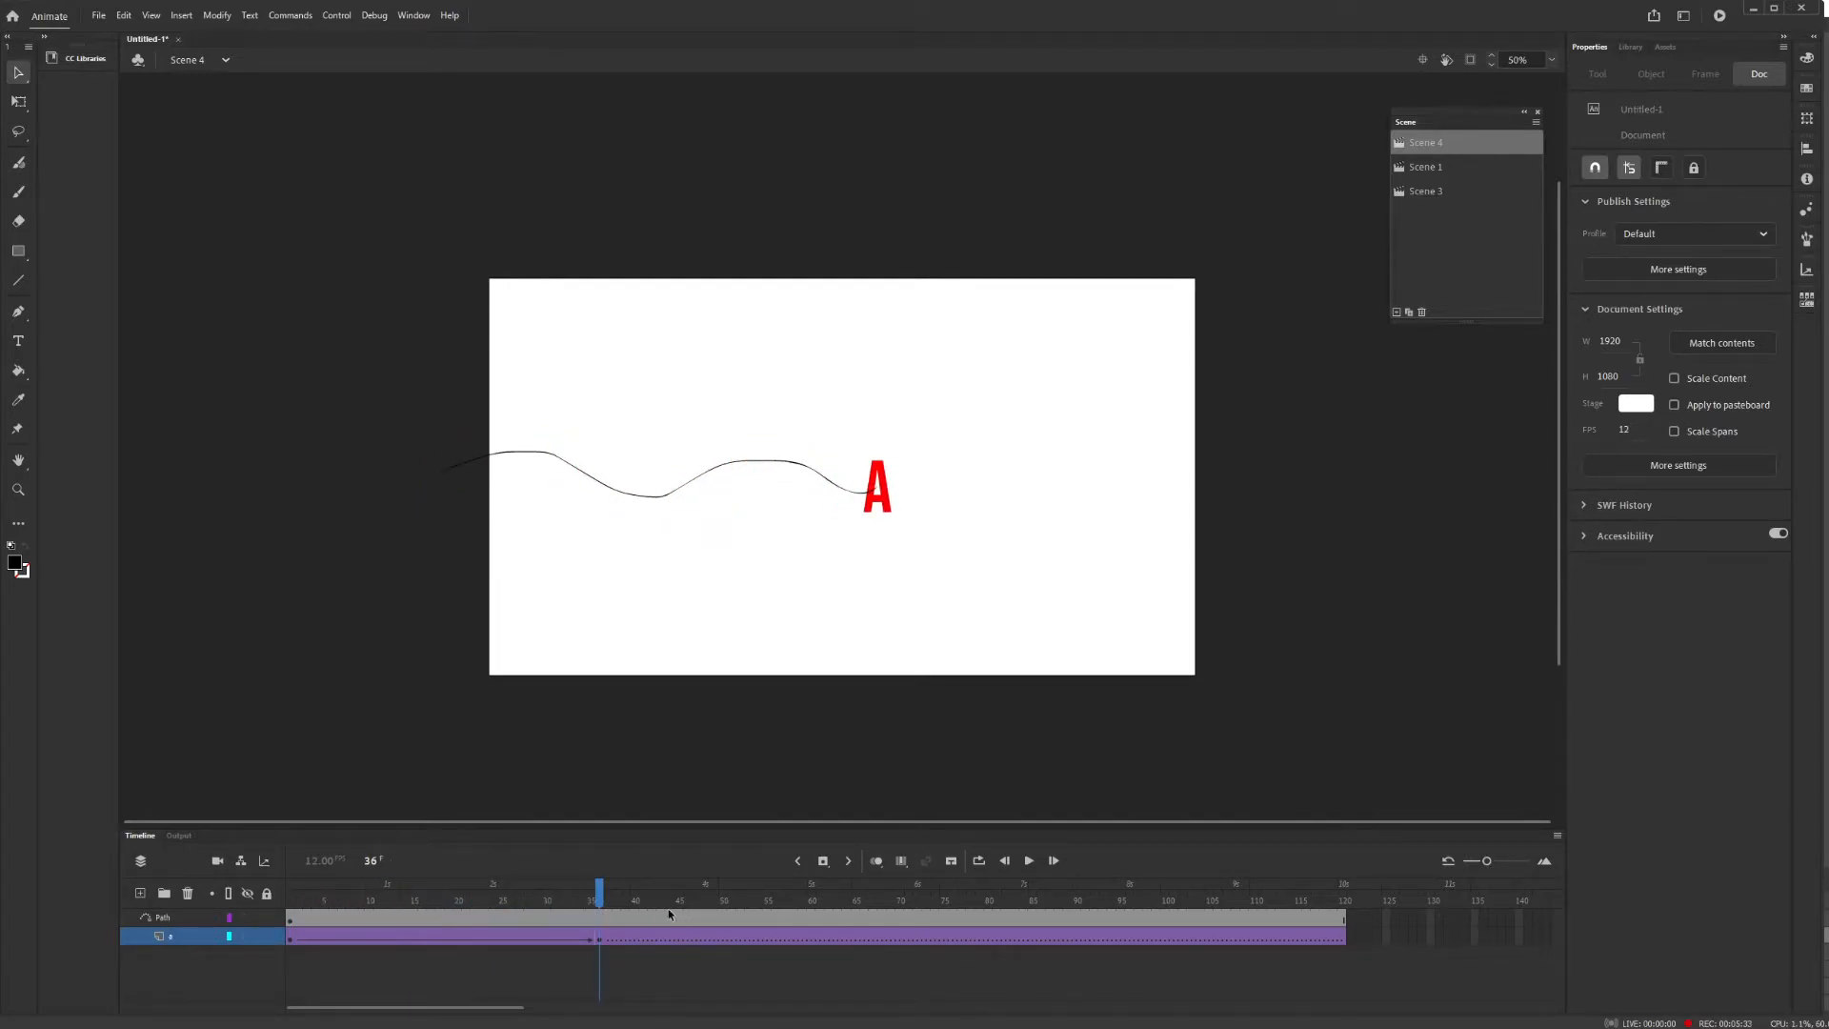
mouse_move(596, 893)
left_mouse_down()
mouse_move(294, 895)
mouse_move(599, 886)
left_mouse_up()
left_click_drag(603, 901, 290, 891)
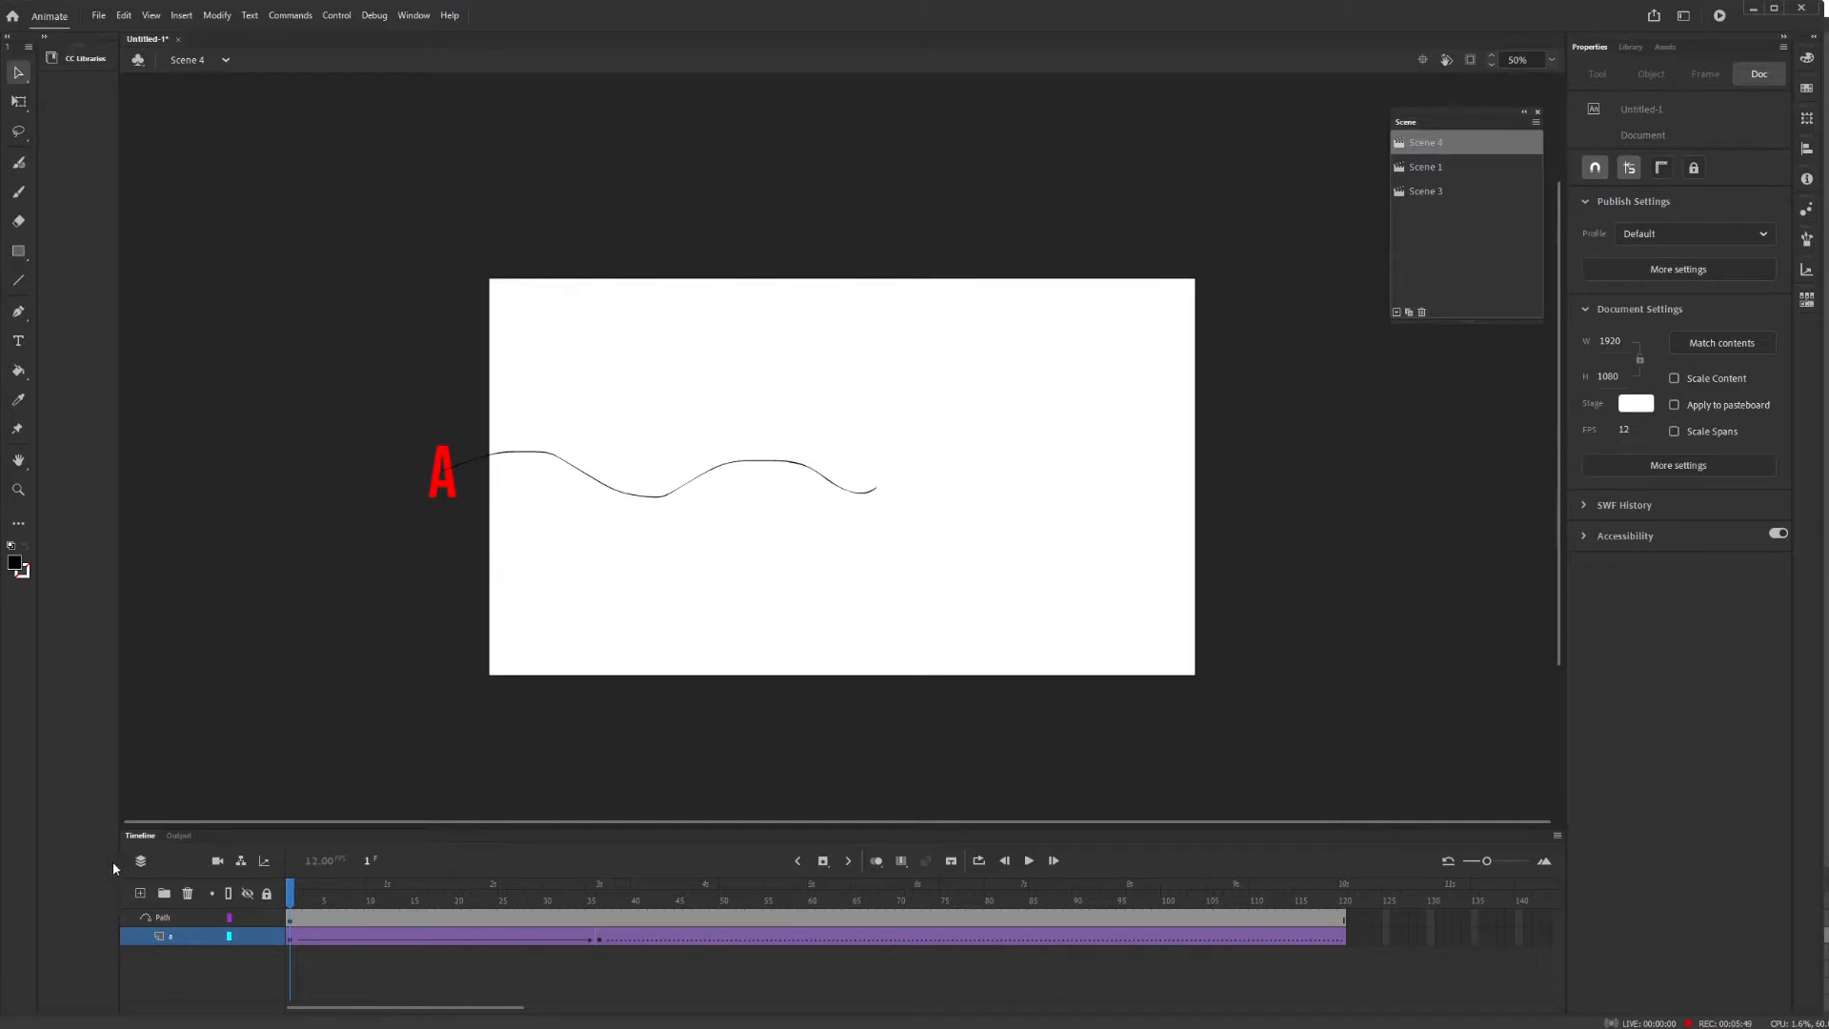
left_click(141, 894)
left_click(141, 893)
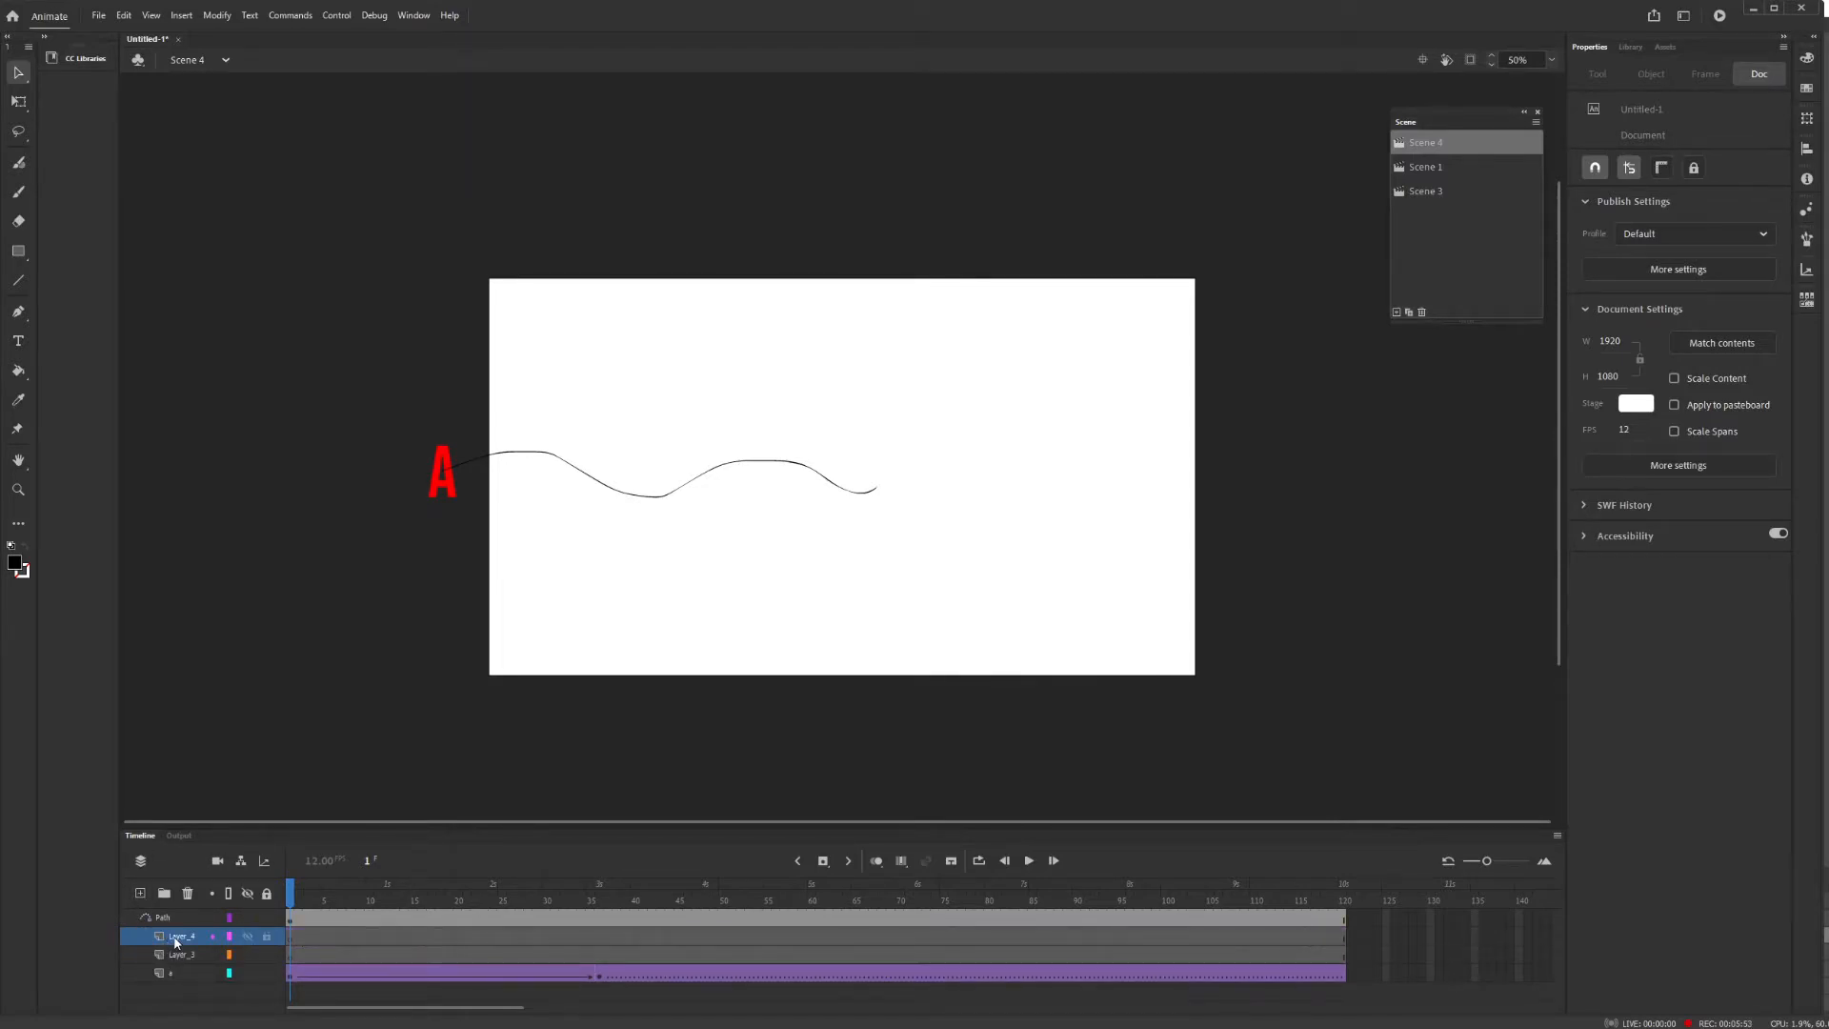
key("ctrl+z")
key("ctrl+z")
Add two new layers above the Path layer and rename the lower one l.
left_click(173, 920)
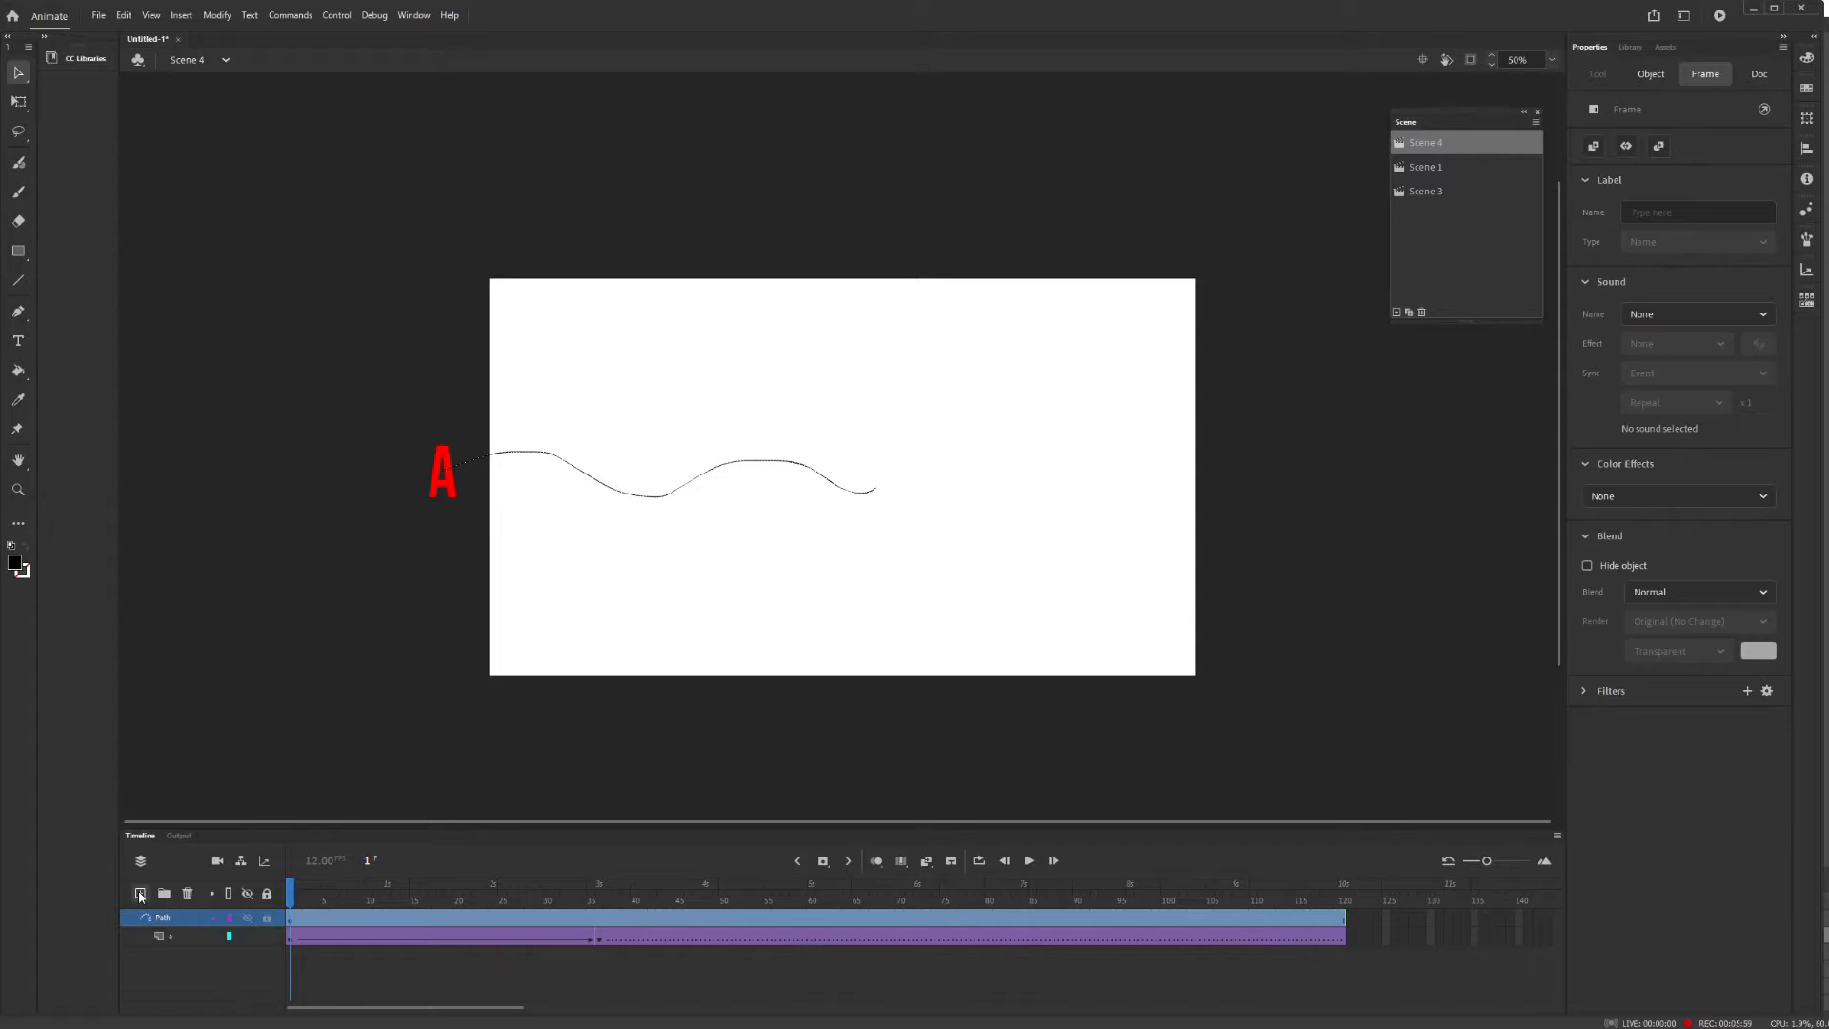
double_click(140, 896)
left_click(172, 938)
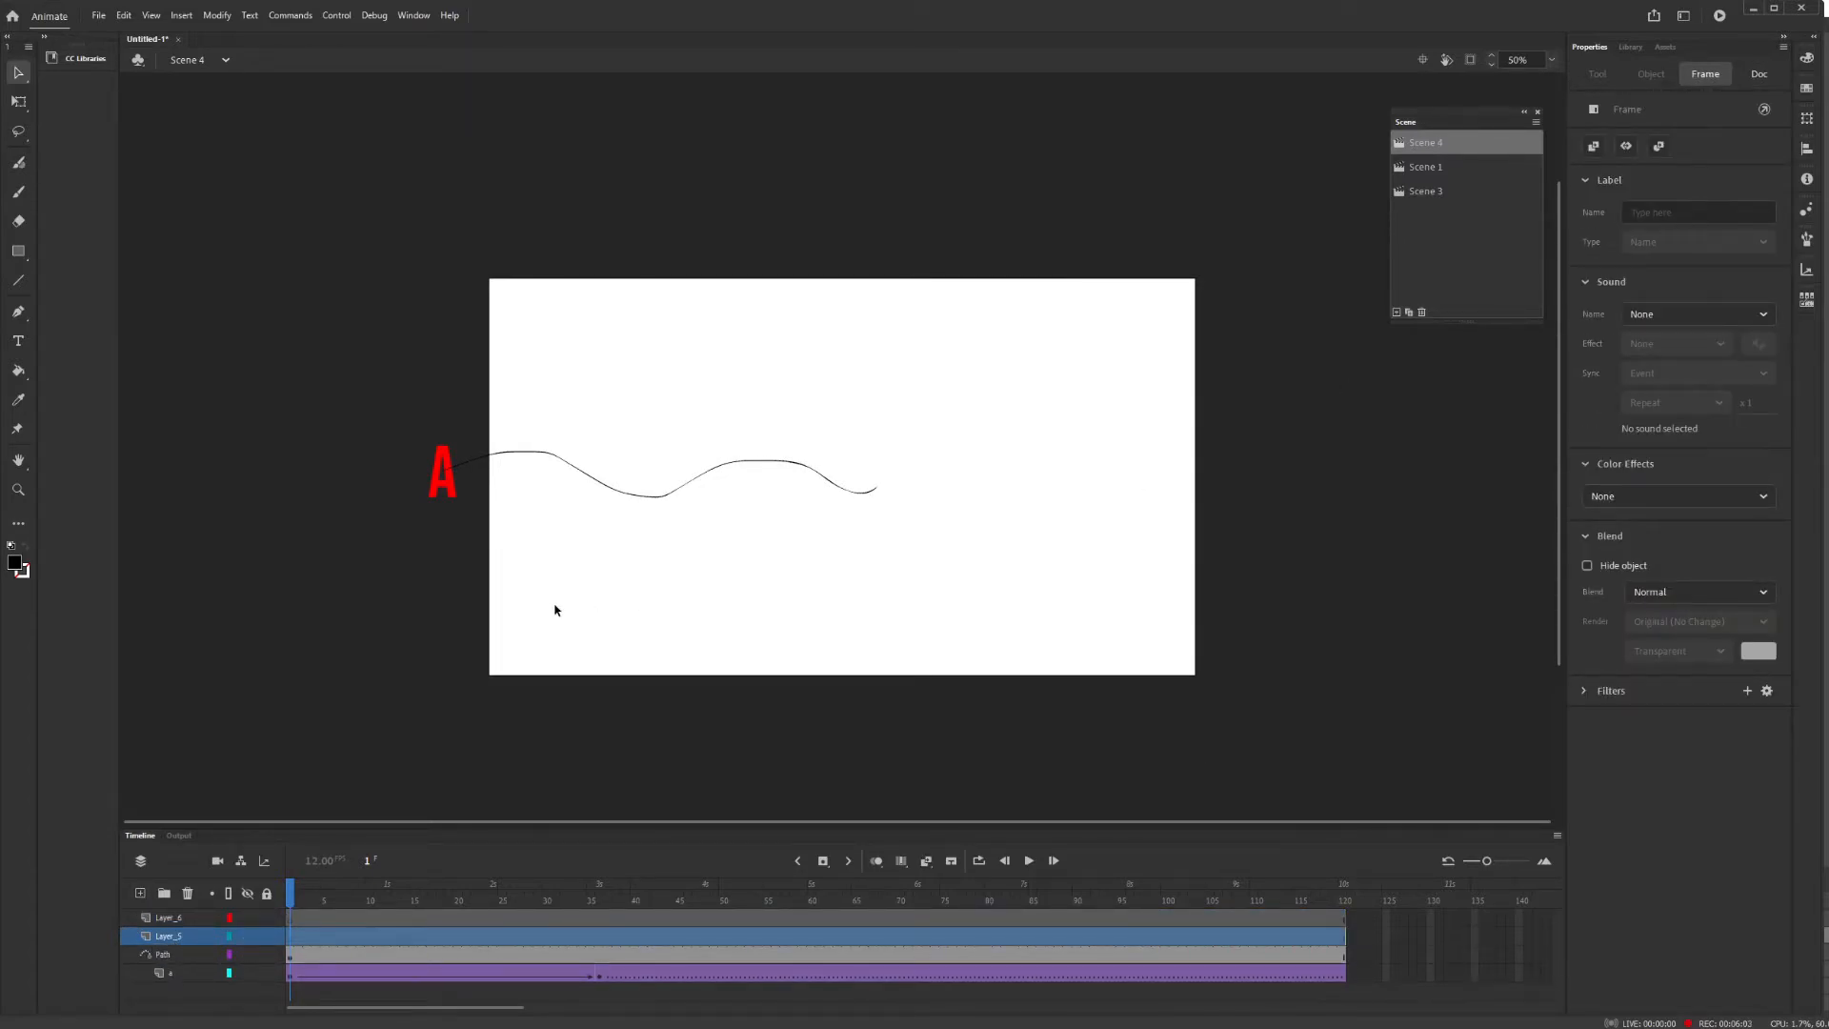
left_click(172, 942)
double_click(173, 938)
type("l")
key("Return")
Place the L symbol from the library on the stage at frame 1 of layer l and create a classic tween.
left_click(294, 939)
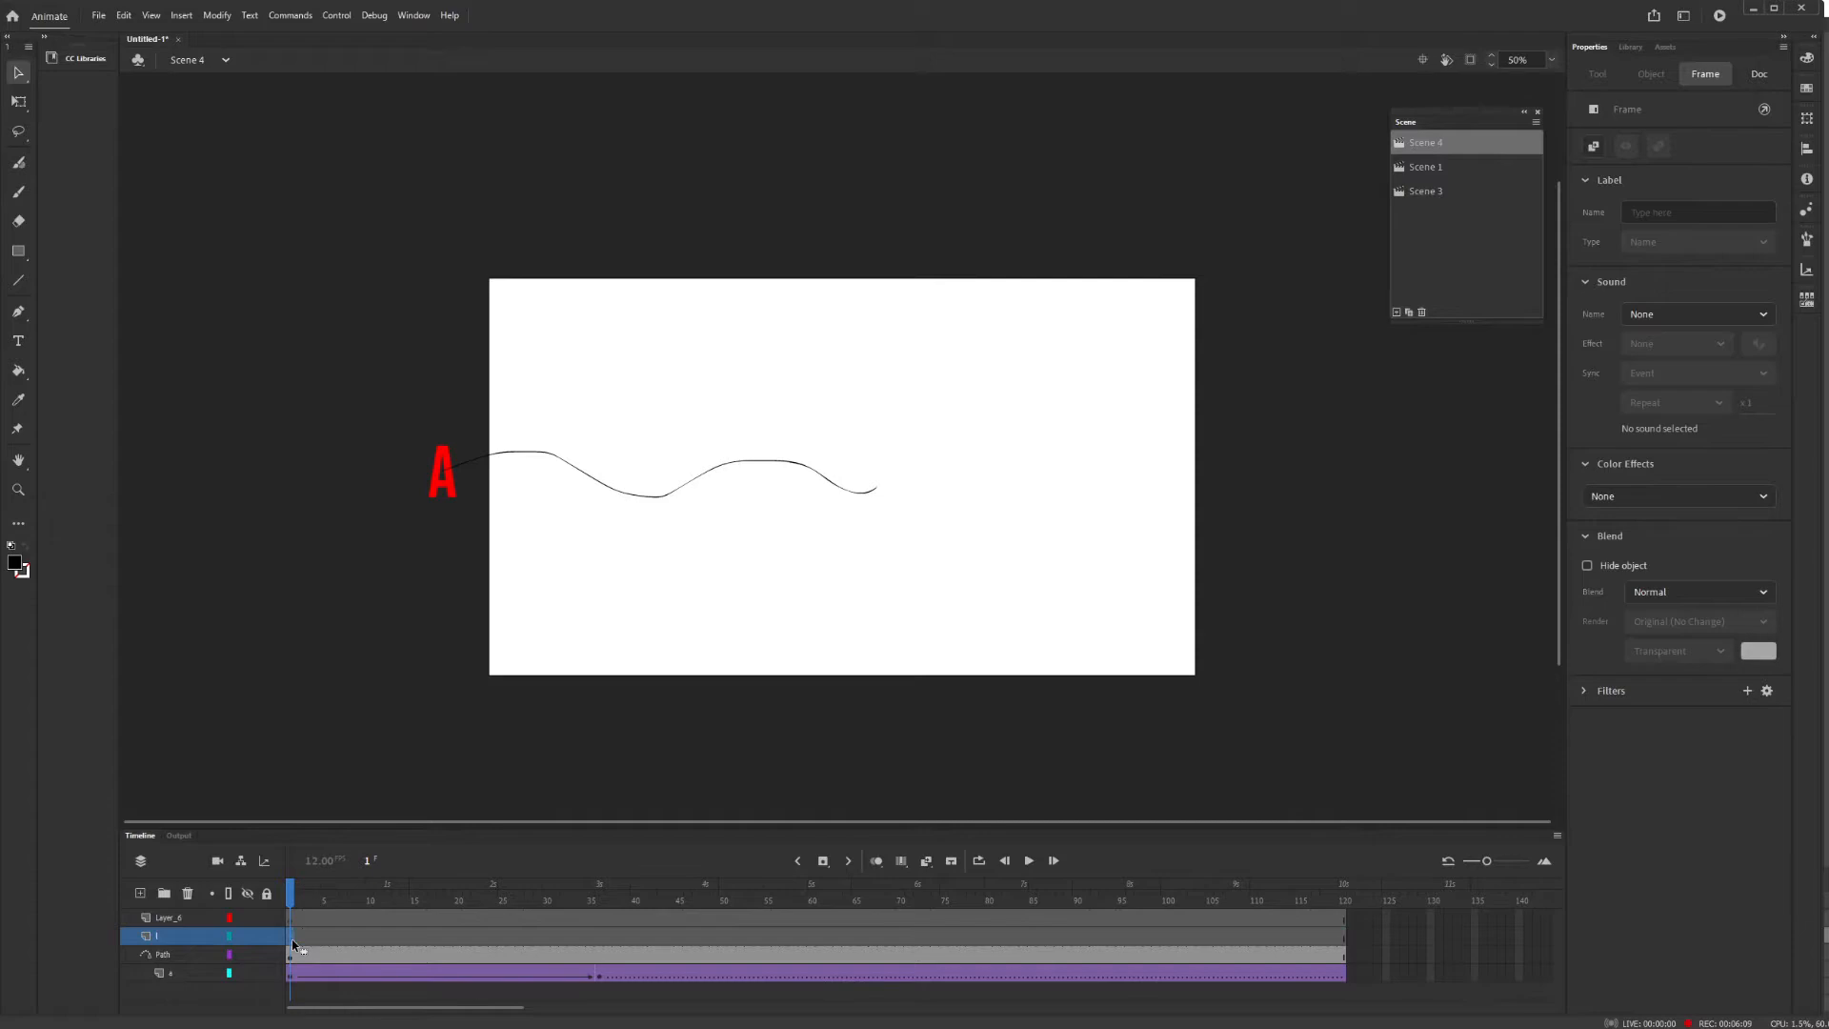
left_click(1633, 49)
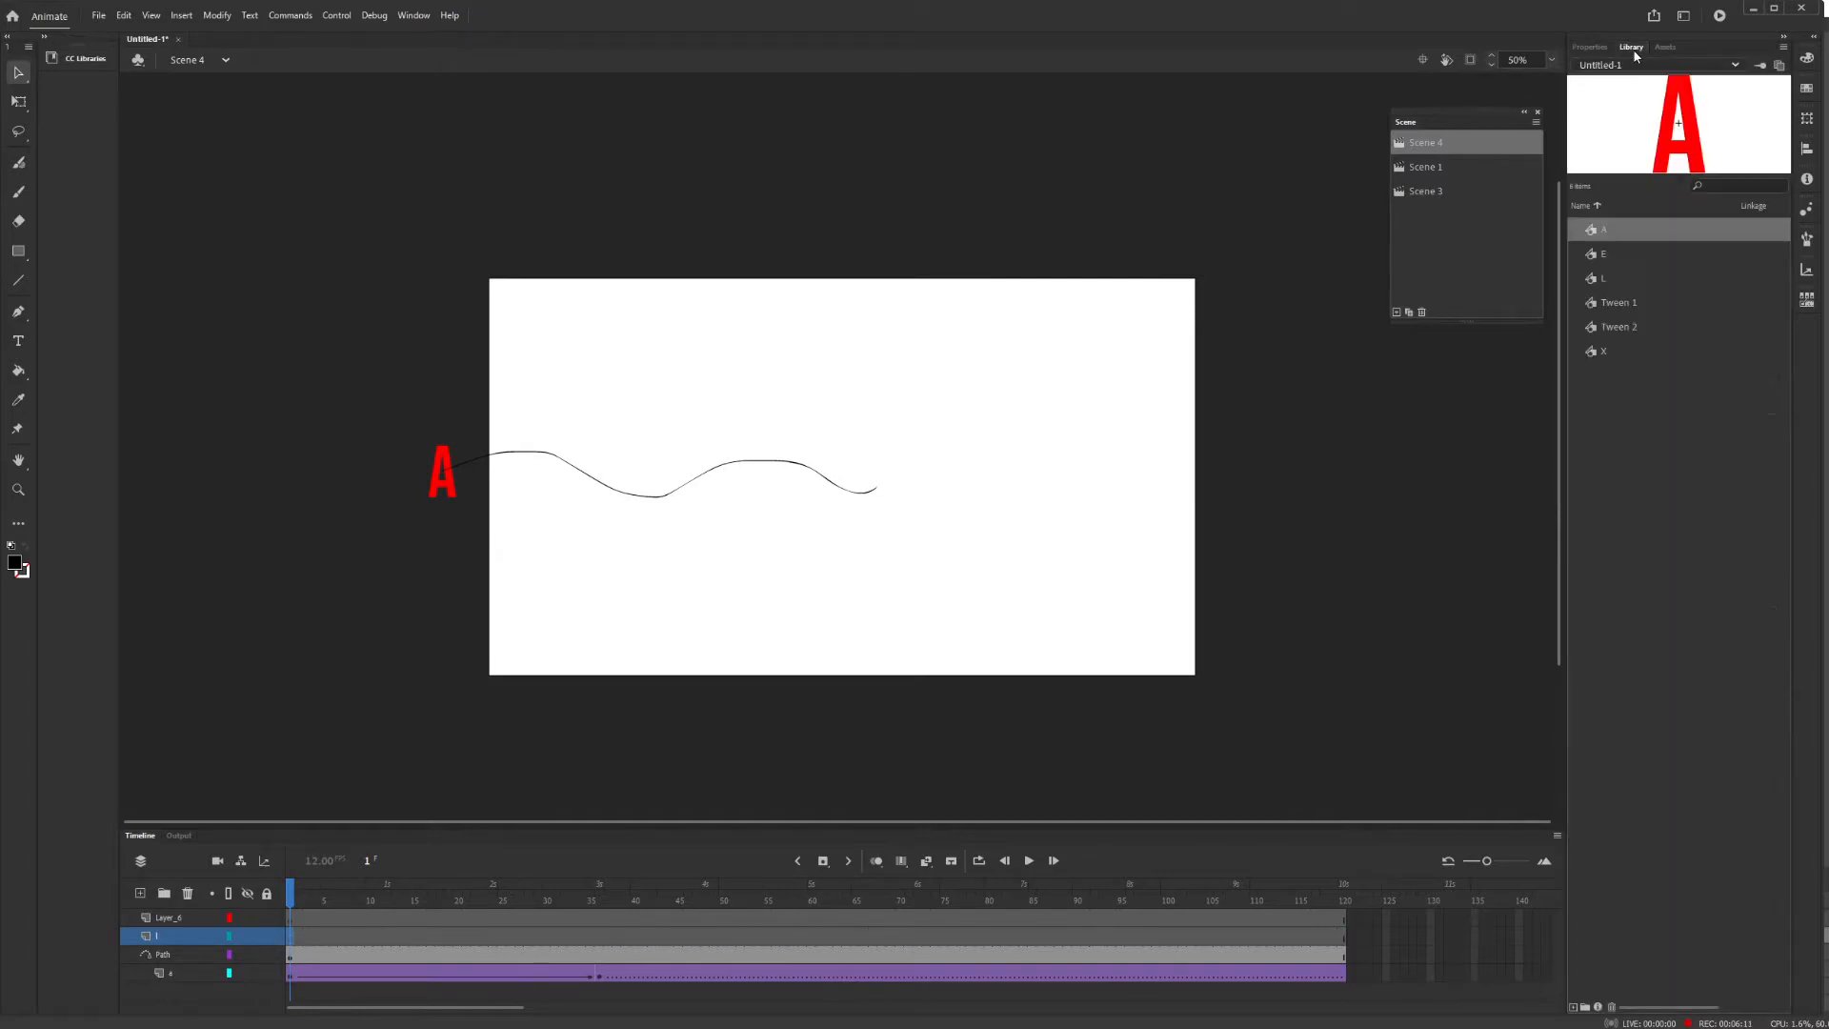
left_click_drag(1601, 277, 1119, 471)
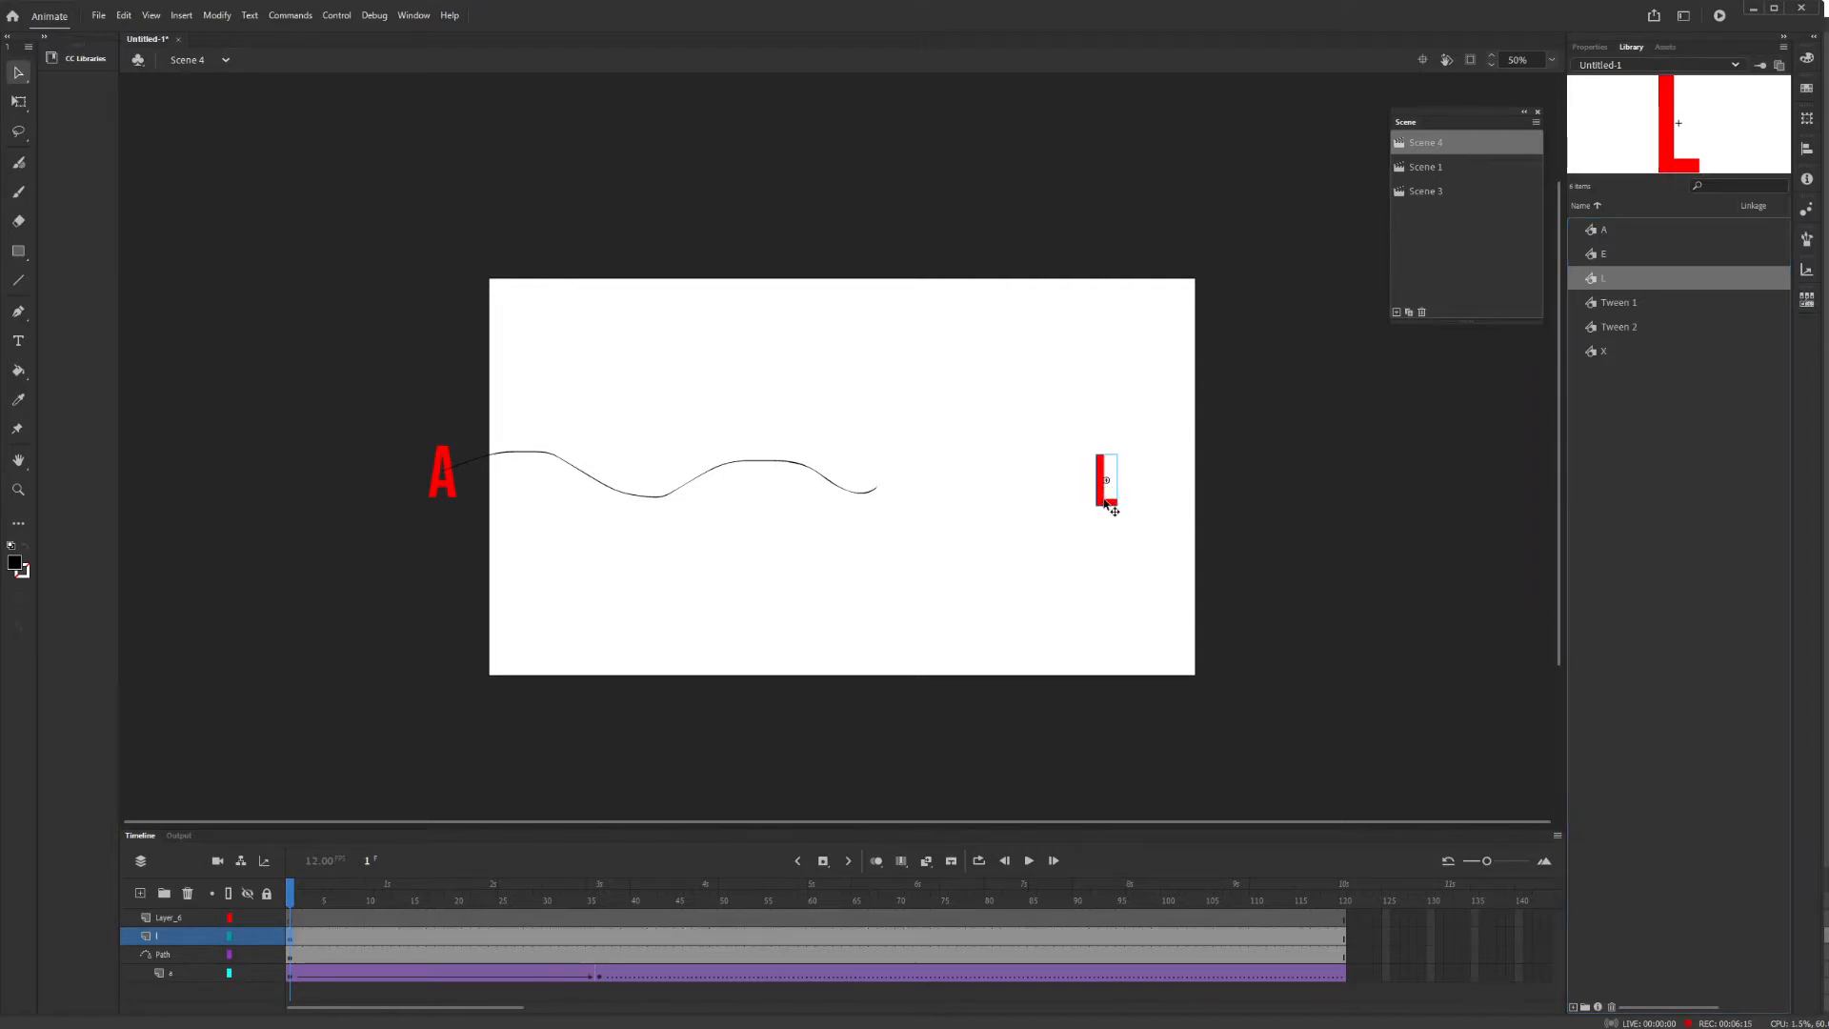
left_click(184, 19)
left_click(232, 53)
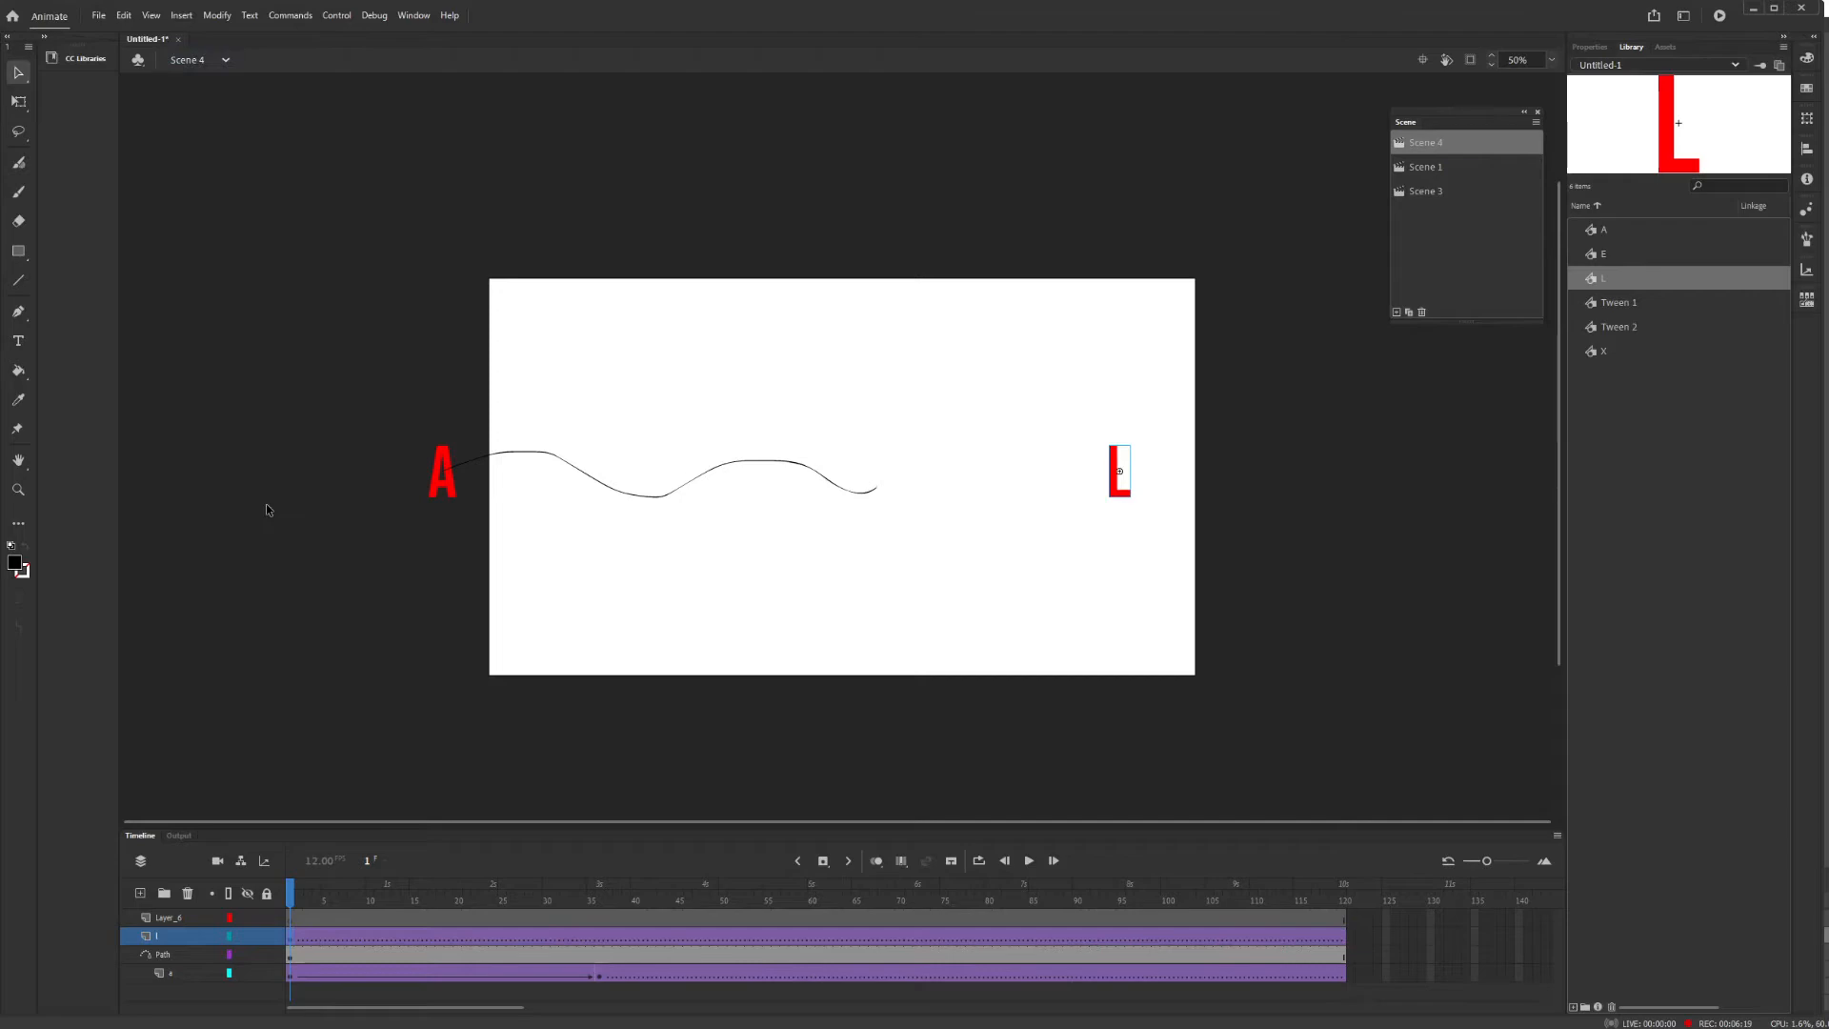
On the topmost layer, draw a curved Pen path from above the stage down to just beside the end of the A's path.
left_click(180, 915)
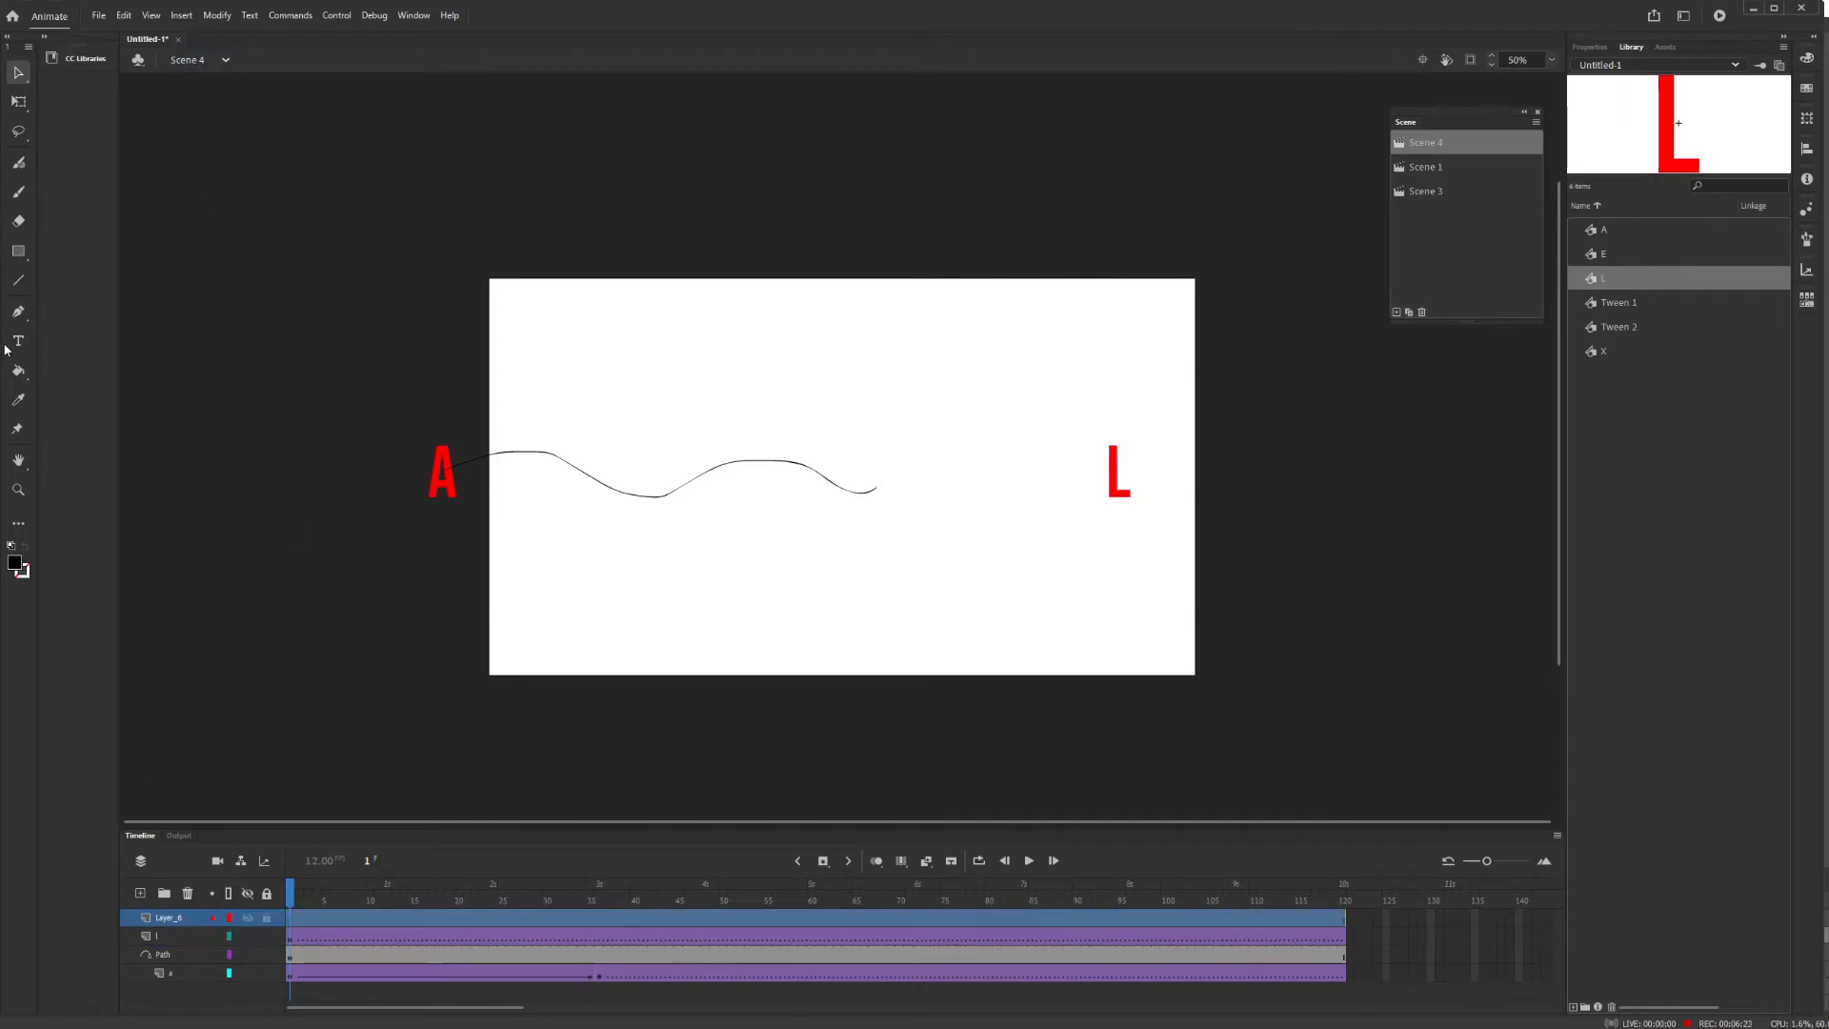
left_click(18, 312)
left_click(1023, 197)
left_click_drag(957, 329, 933, 474)
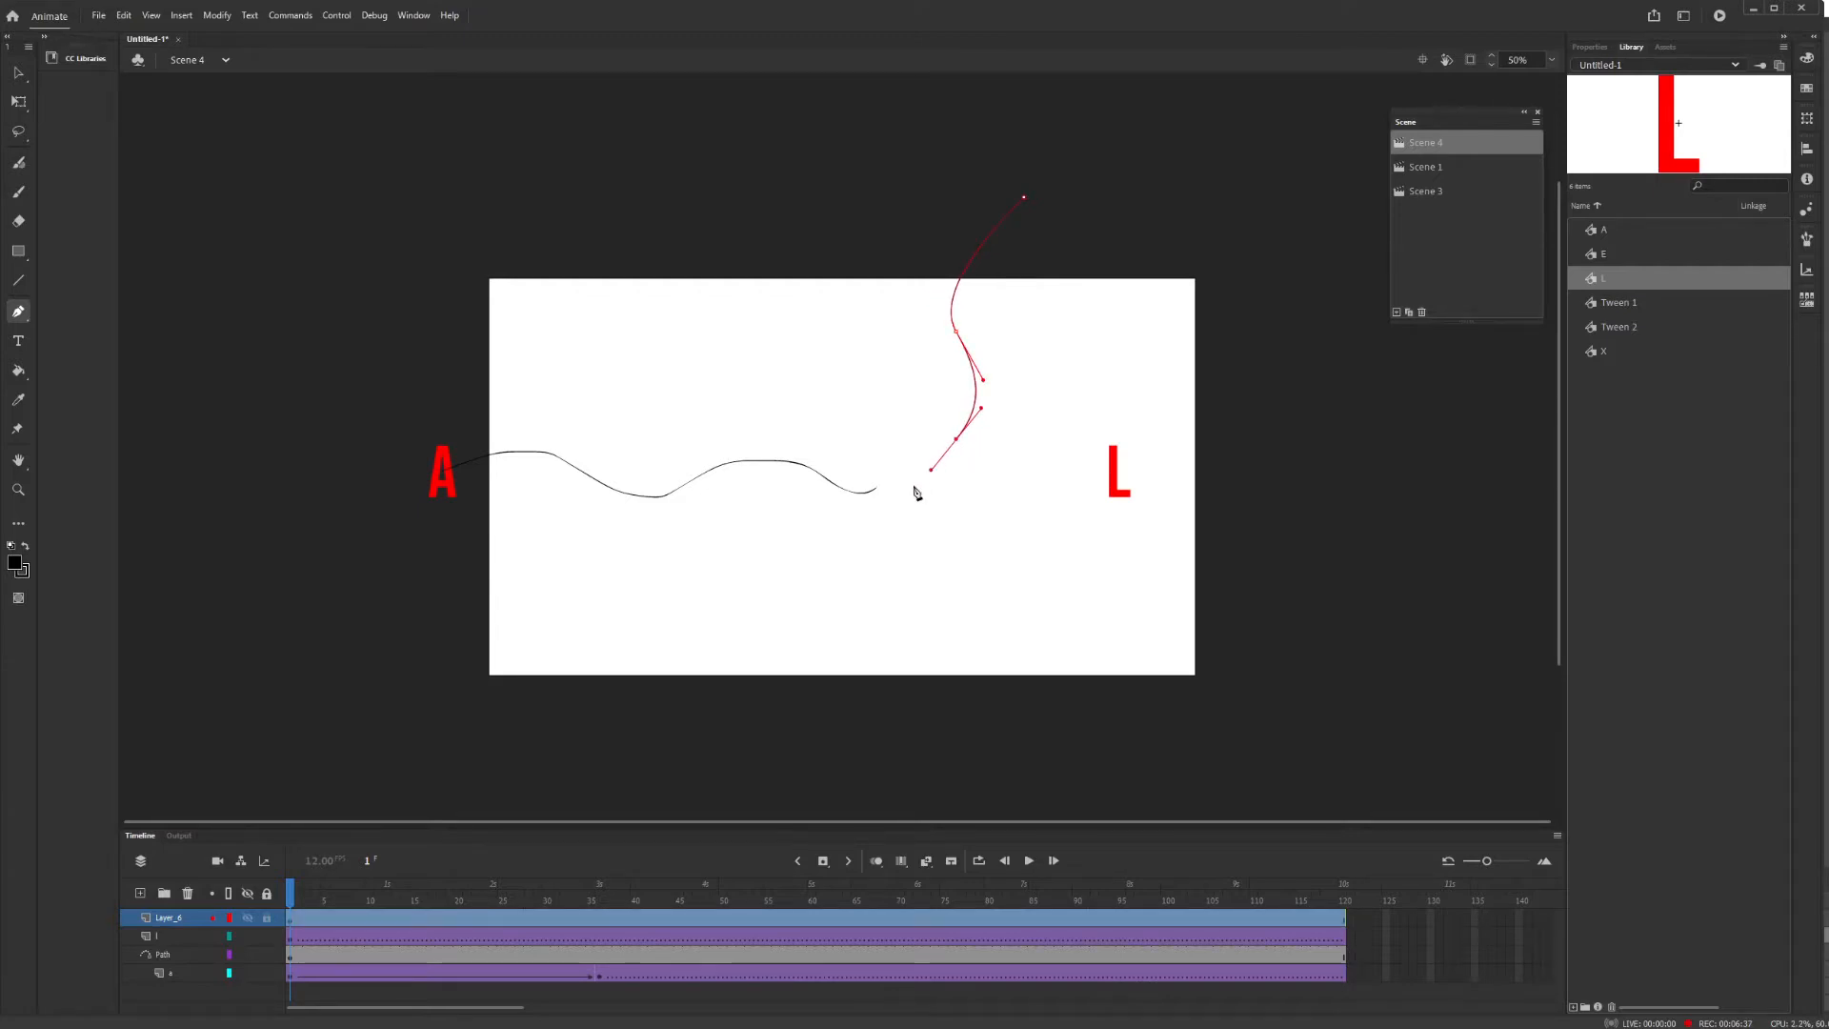
left_click(914, 484)
left_click(910, 497)
Convert the new path's layer to a guide and nest layer l under it.
right_click(168, 922)
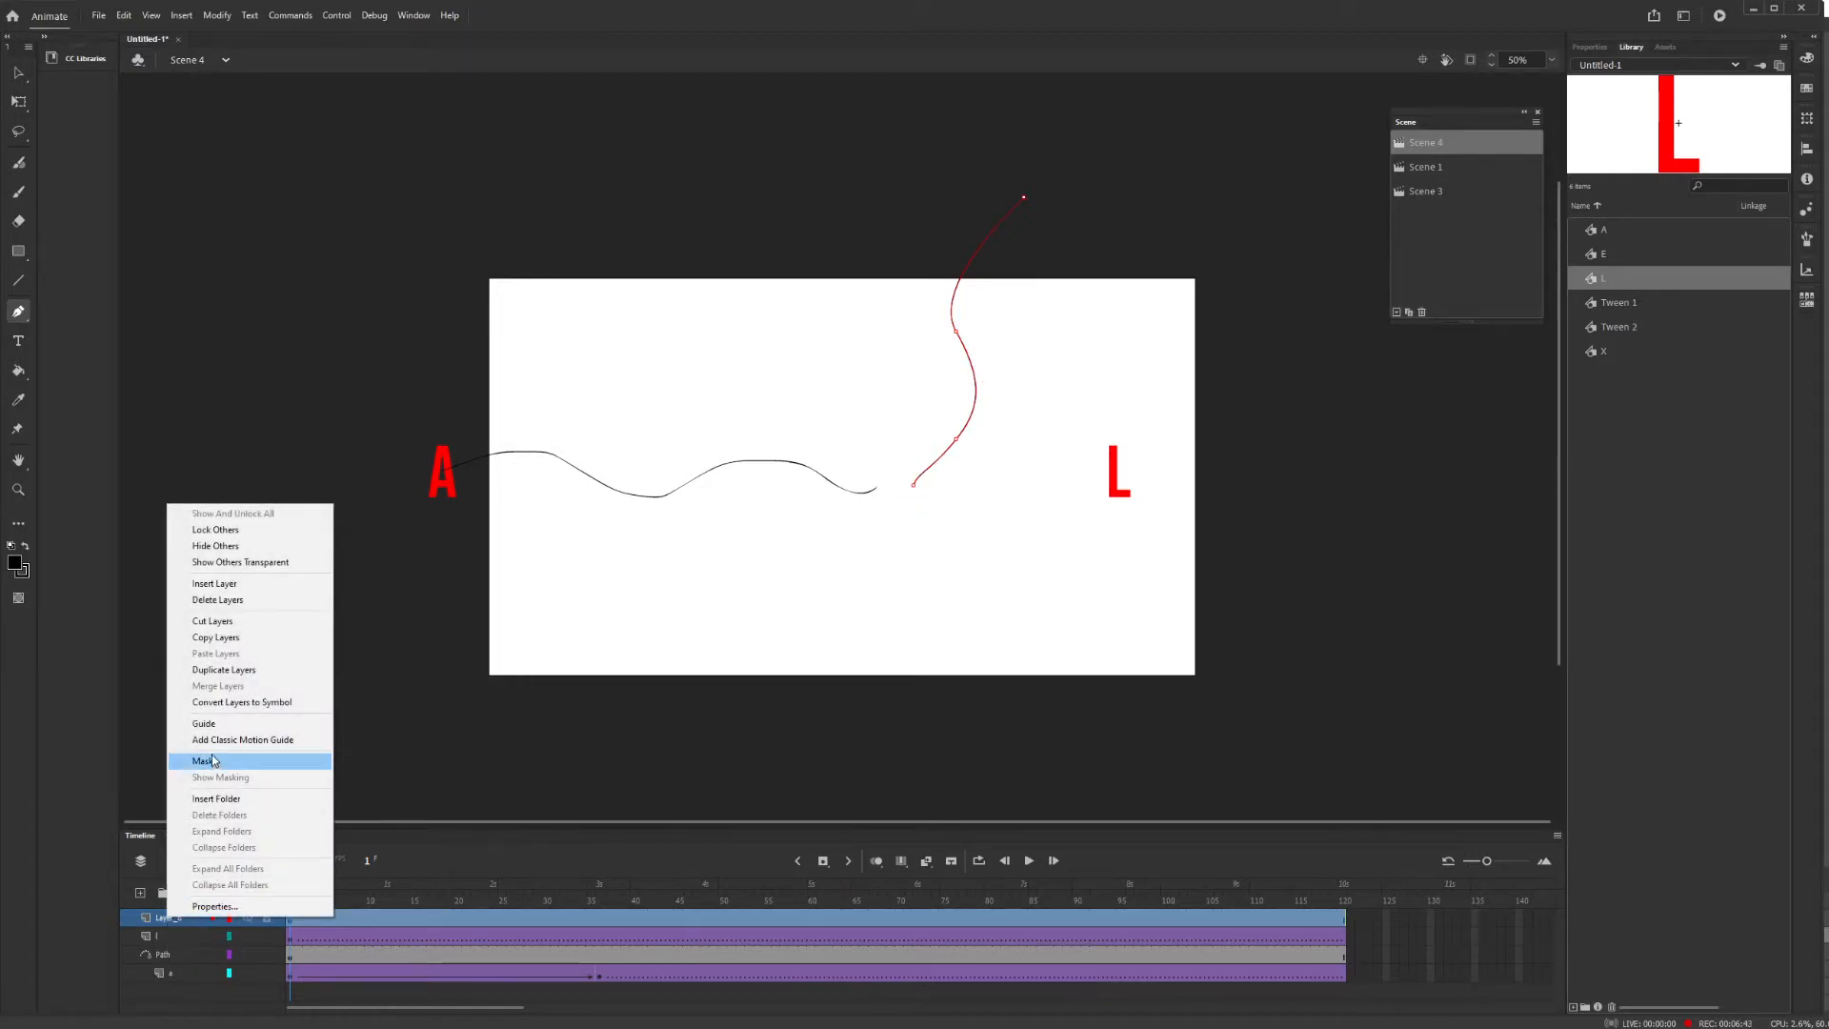
left_click(216, 734)
left_click(152, 937)
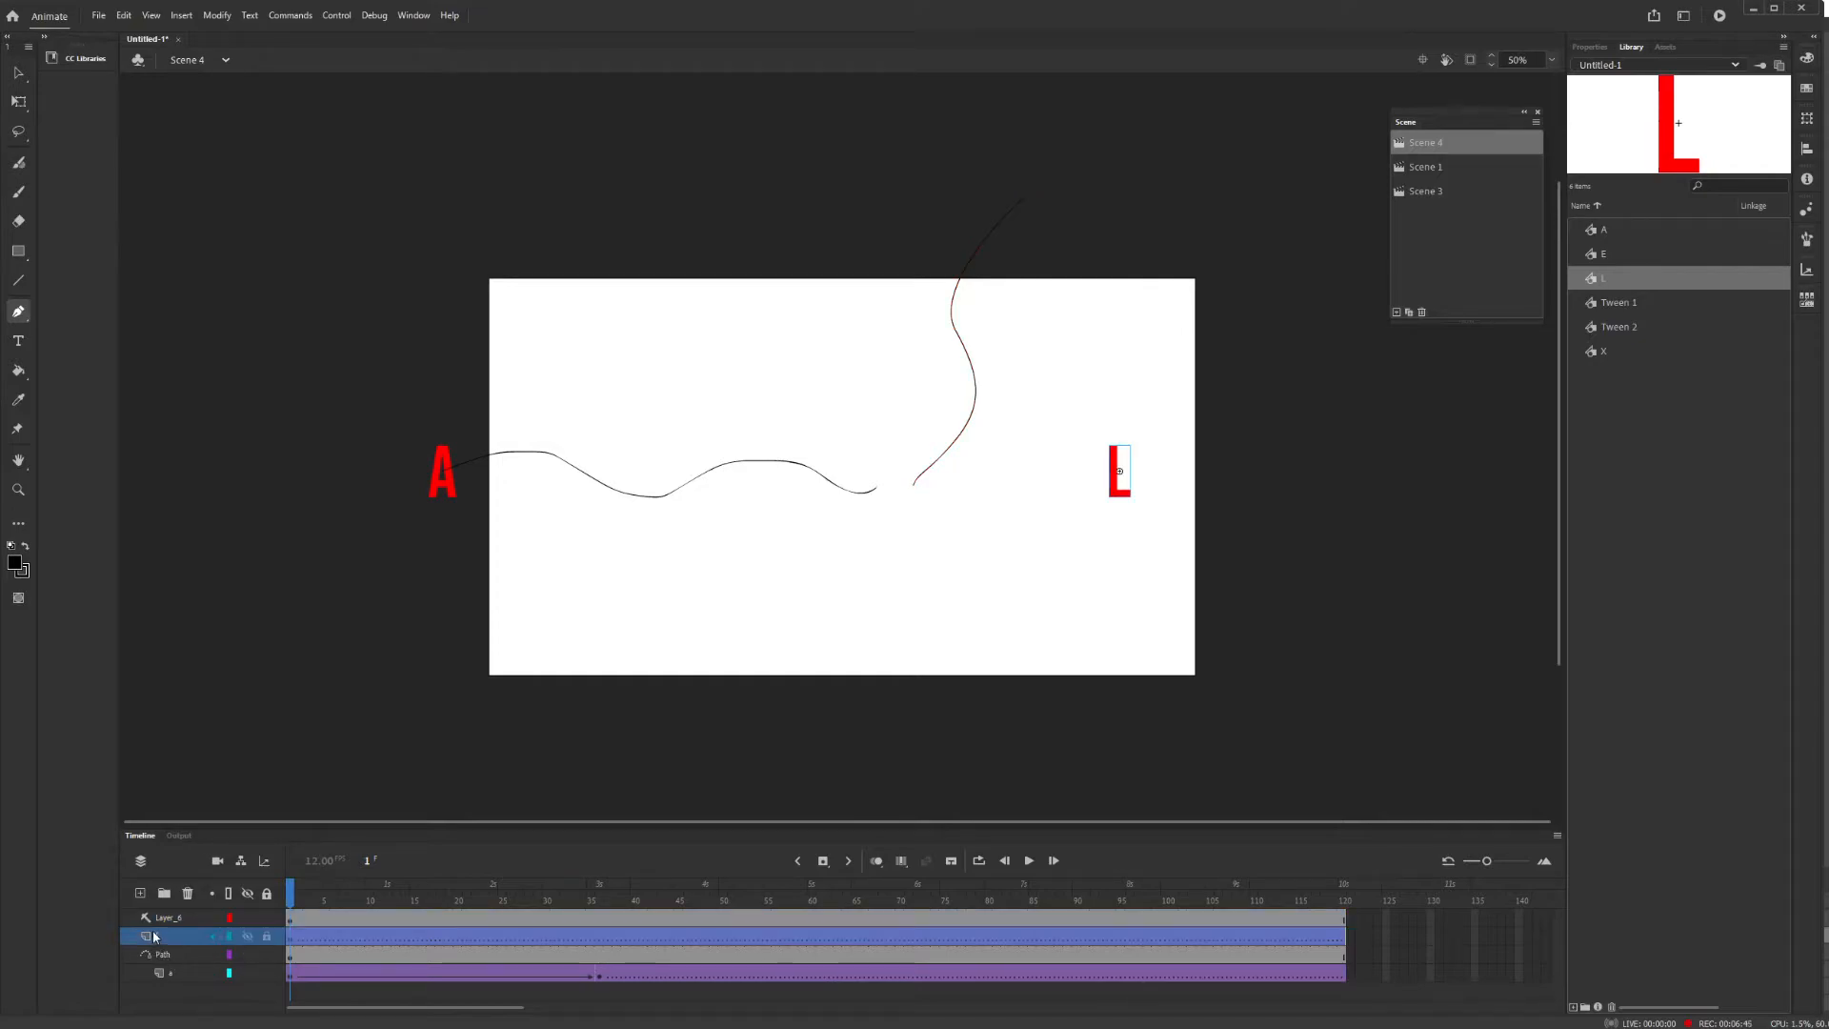
left_click_drag(151, 940, 179, 928)
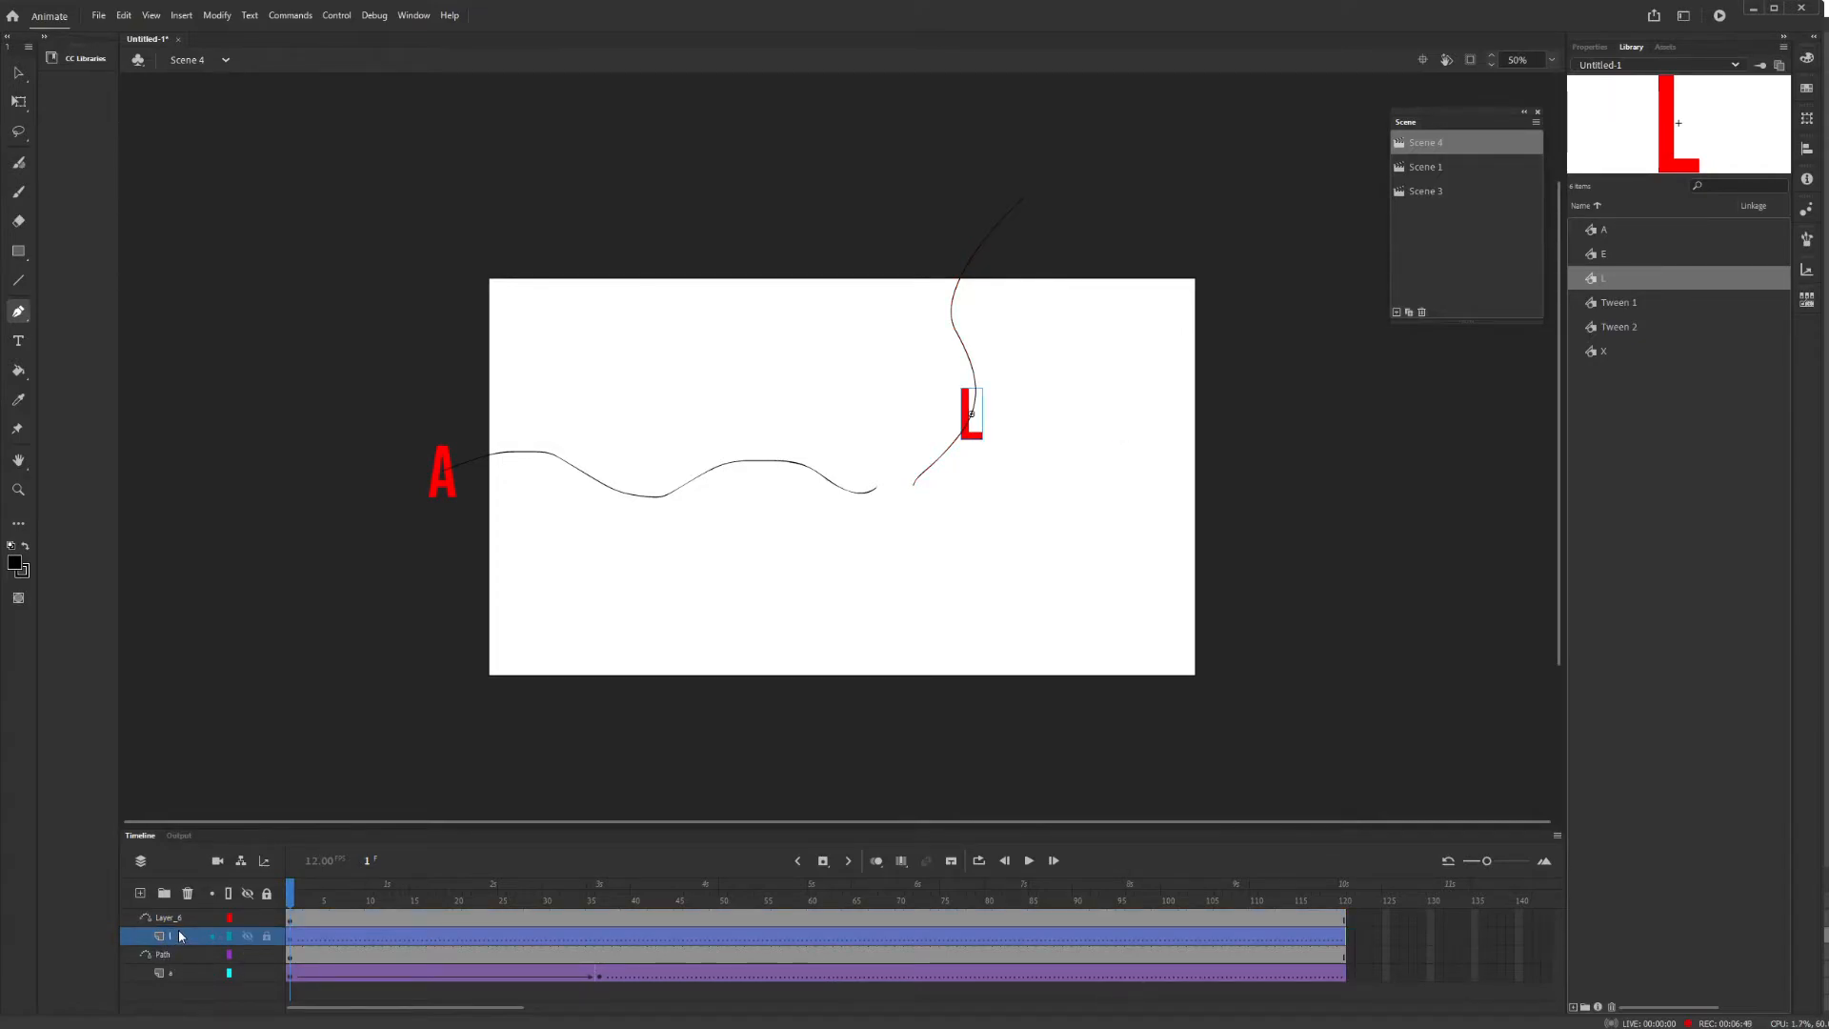
Place the L on the upper end of its guide line at frame 1 and on the lower end at frame 36.
left_click_drag(293, 935, 303, 935)
left_click(15, 70)
left_click_drag(304, 938, 292, 944)
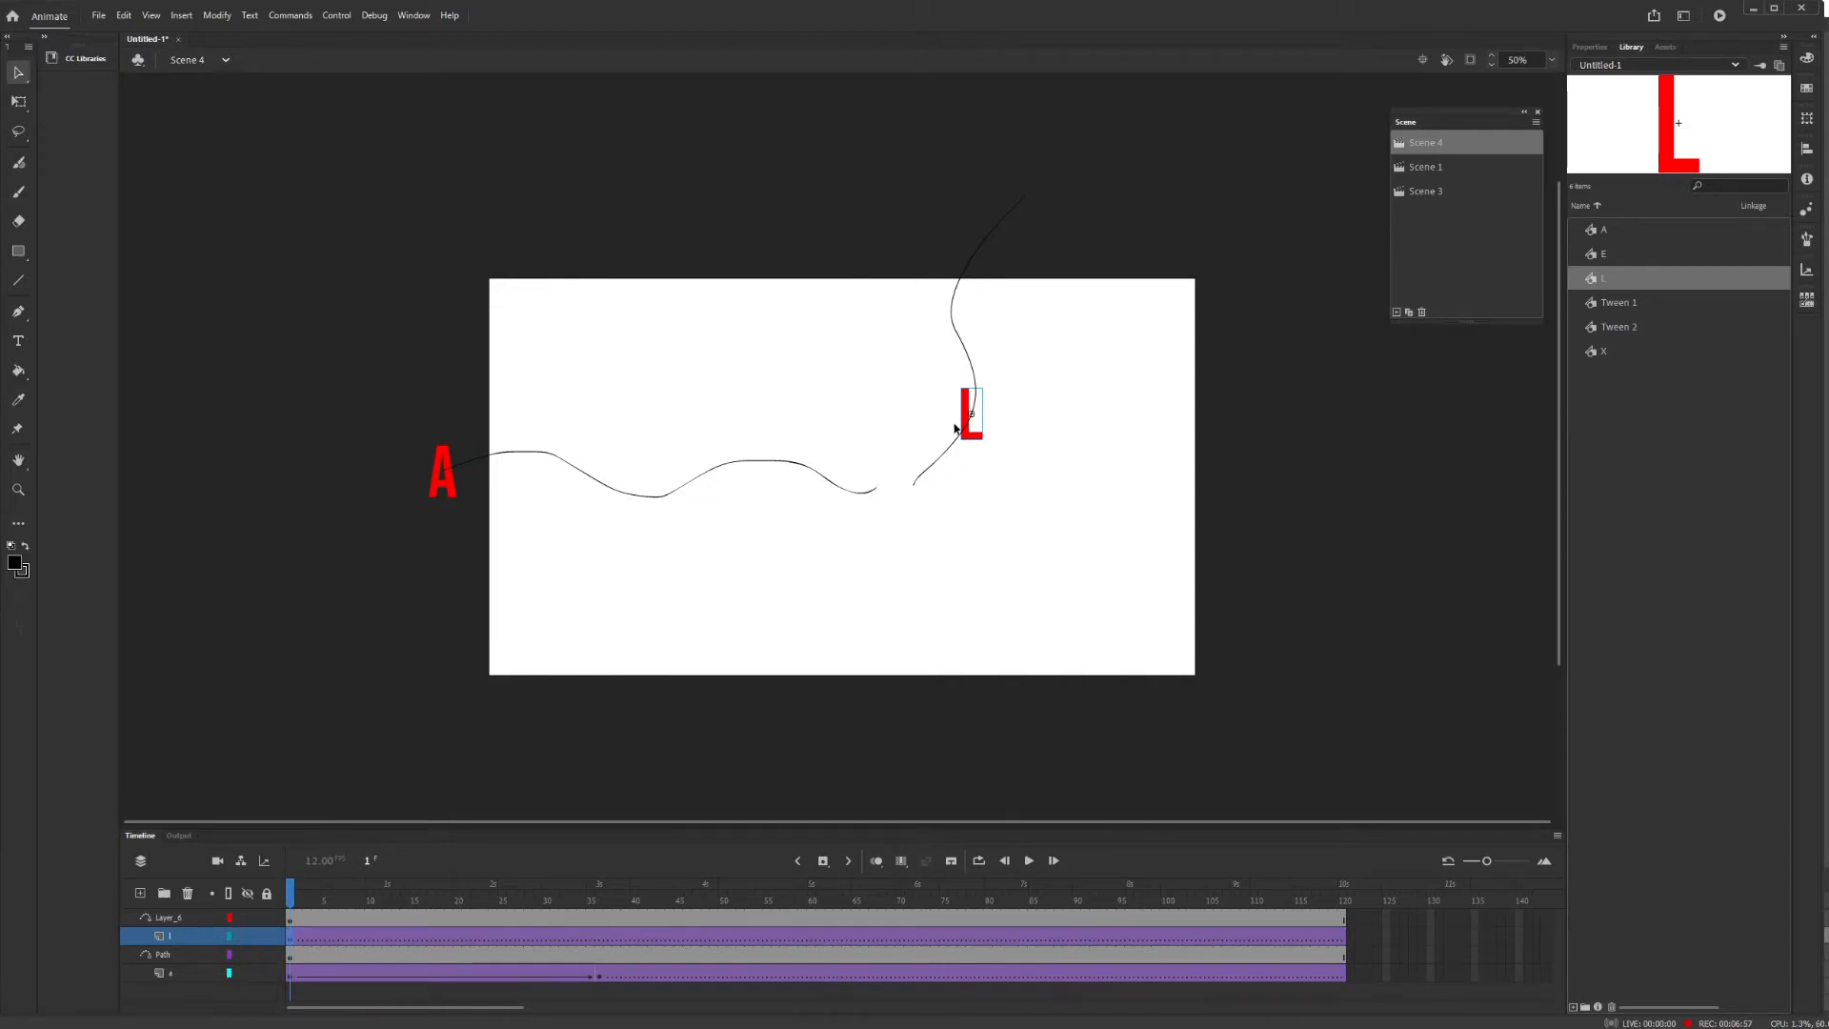
left_click_drag(982, 439, 1019, 239)
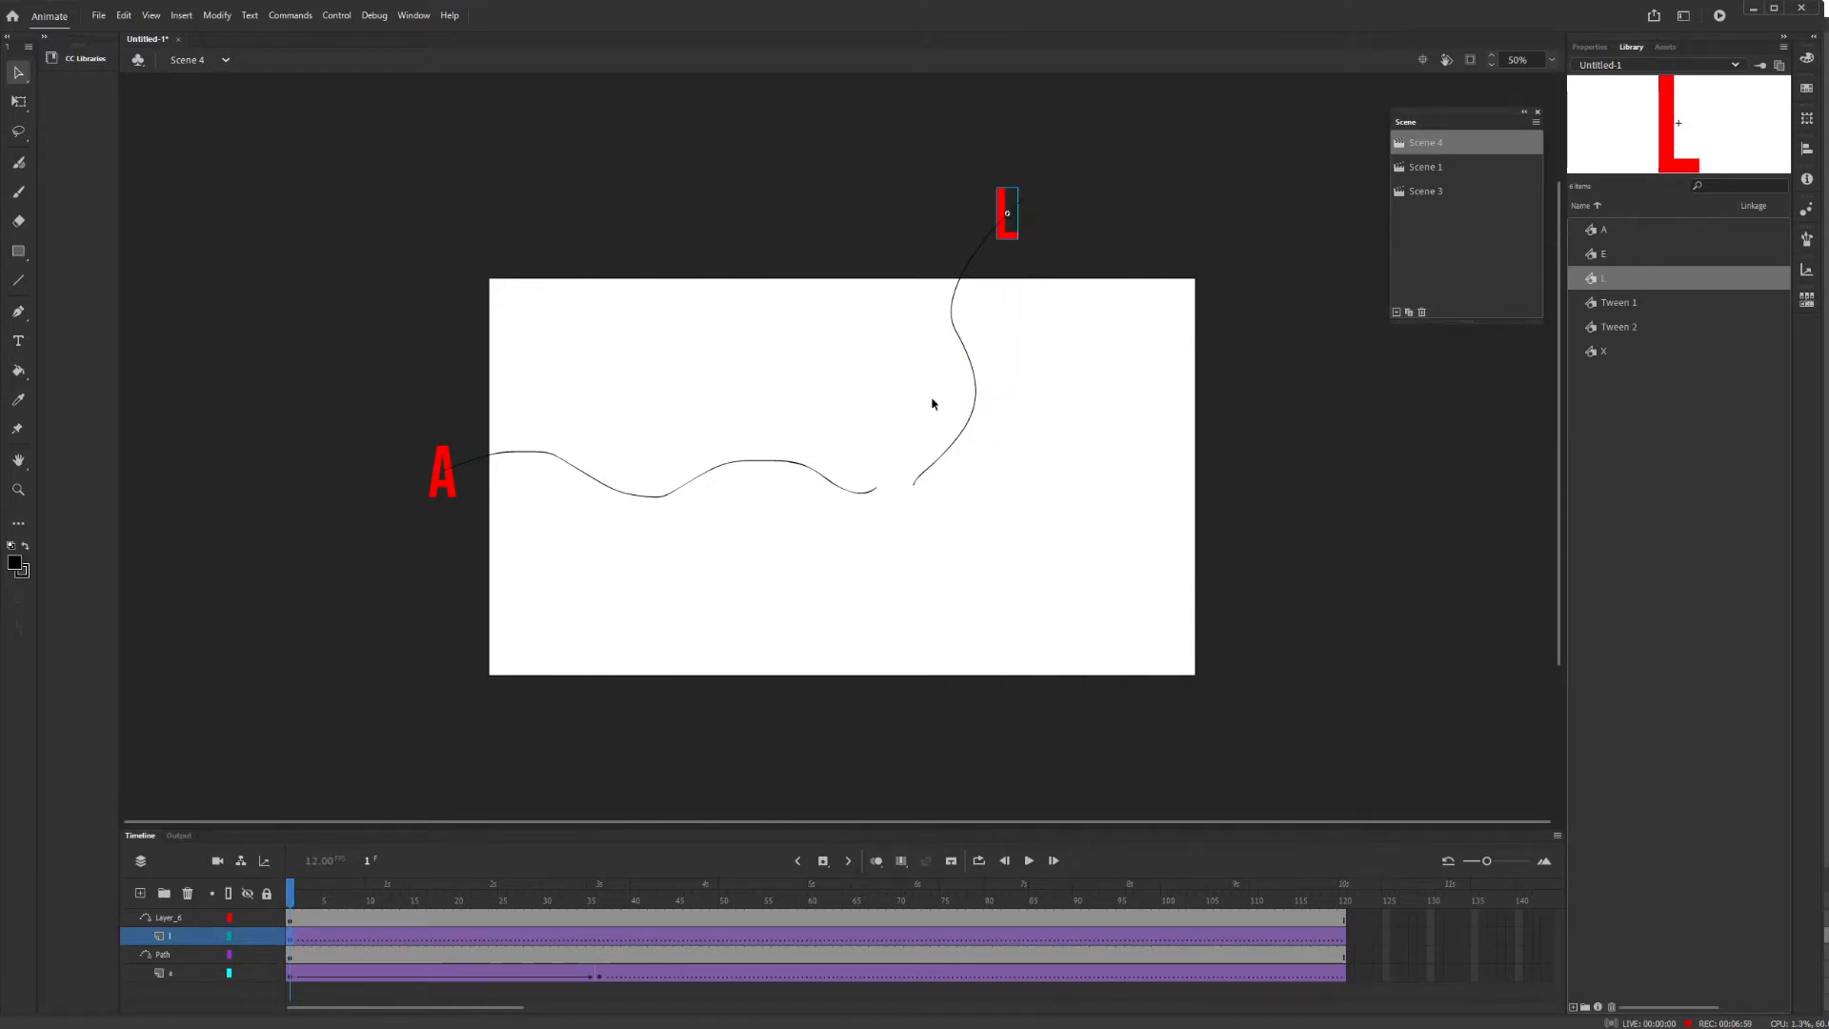
left_click_drag(293, 898, 613, 939)
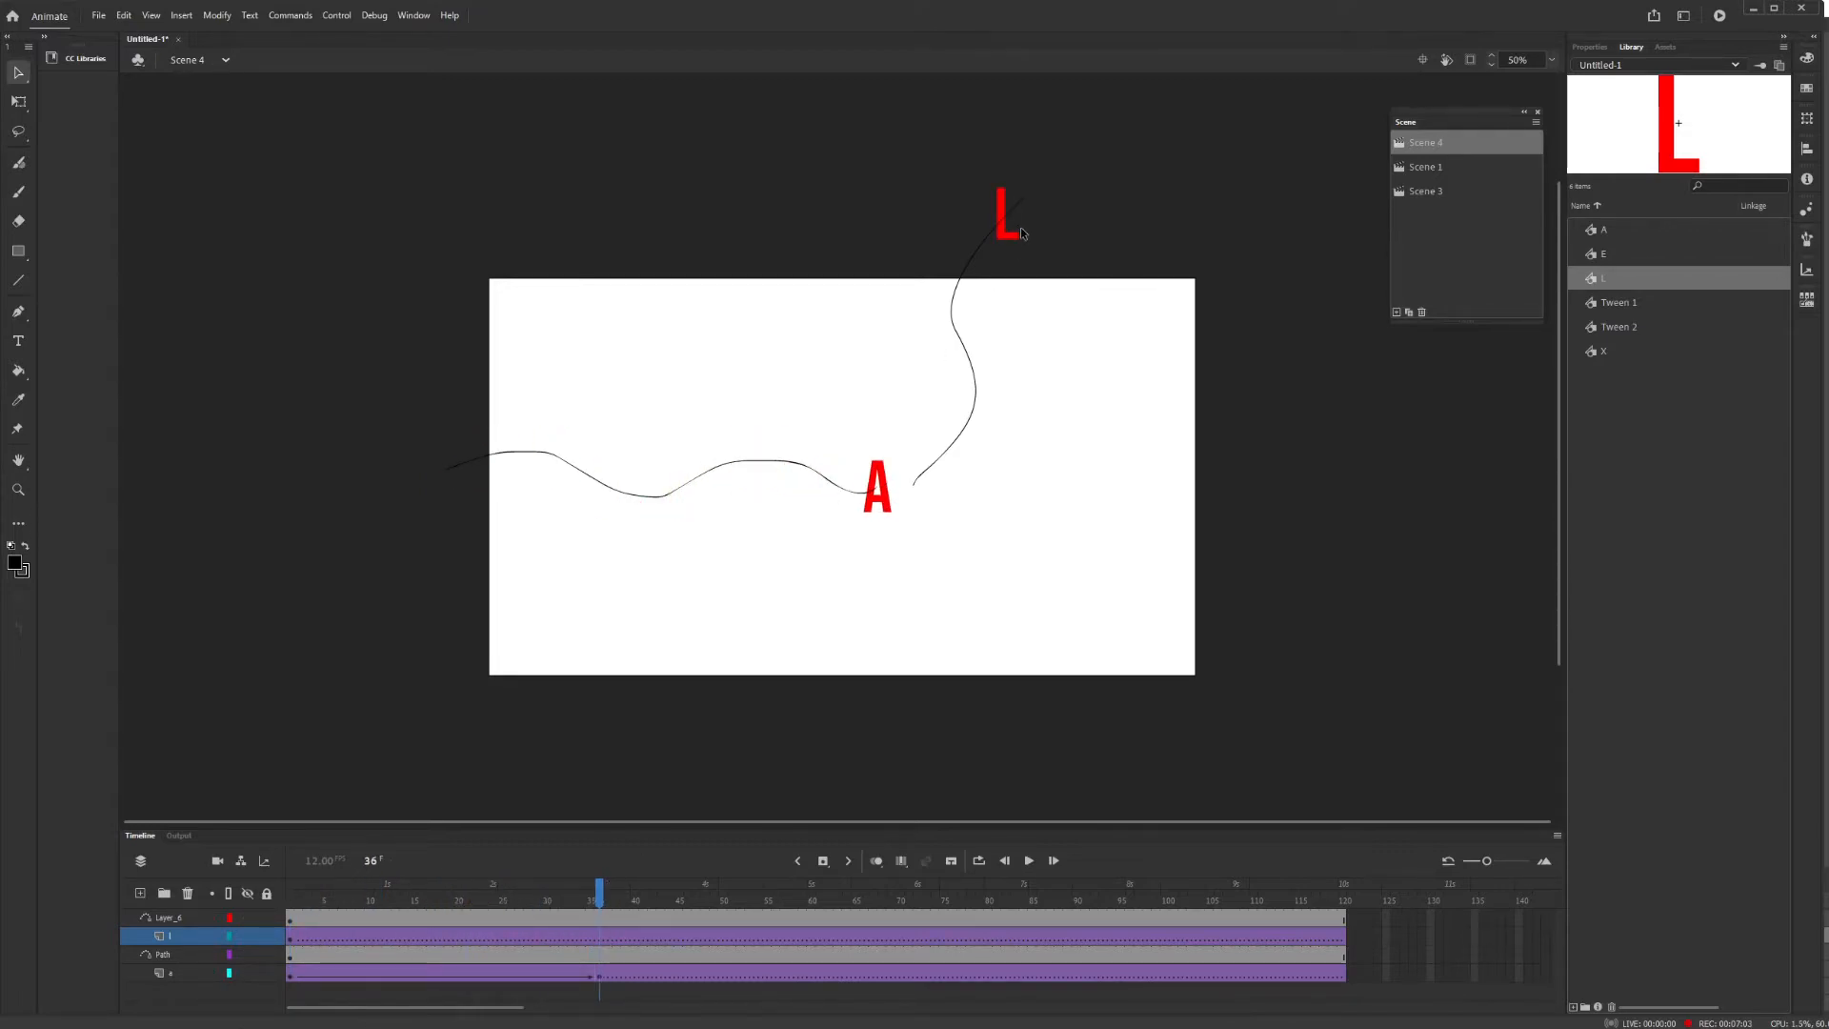
left_click_drag(1010, 233, 917, 513)
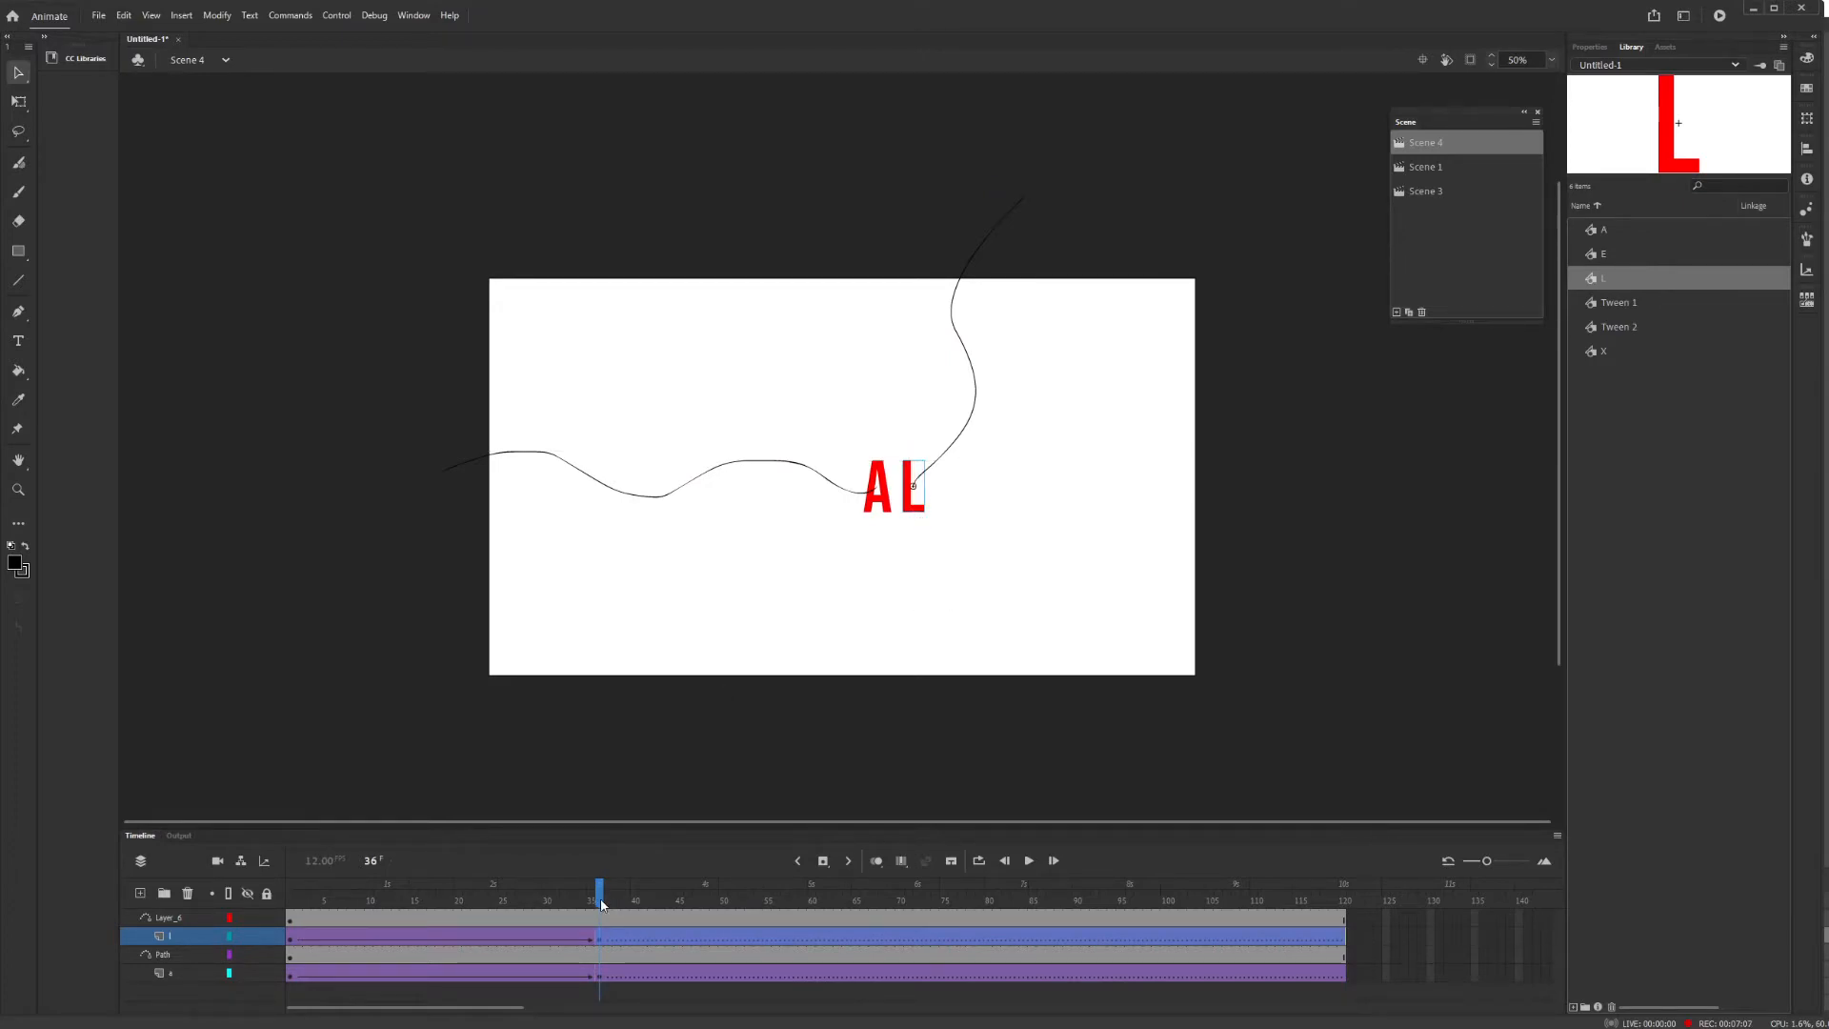
Test the movie from the first frame and scrub to frame 36 to check both letters' motion.
left_click_drag(598, 905, 290, 905)
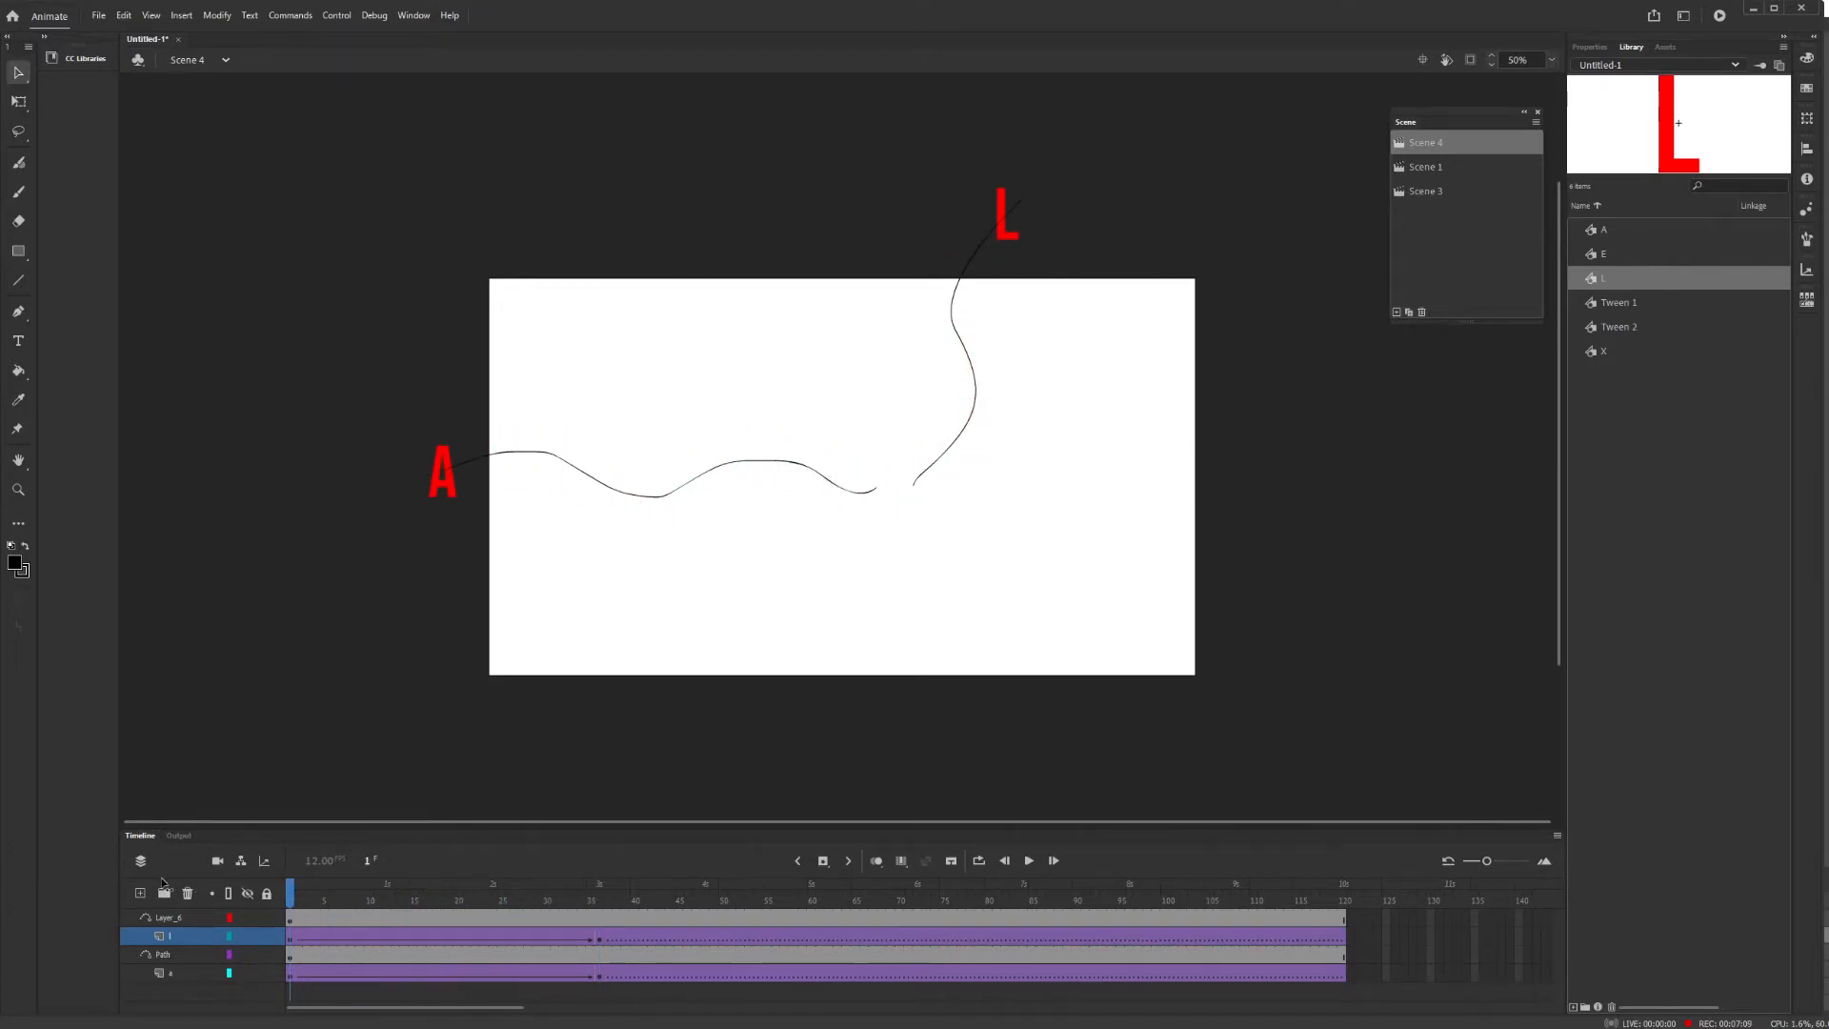
key("ctrl+Return")
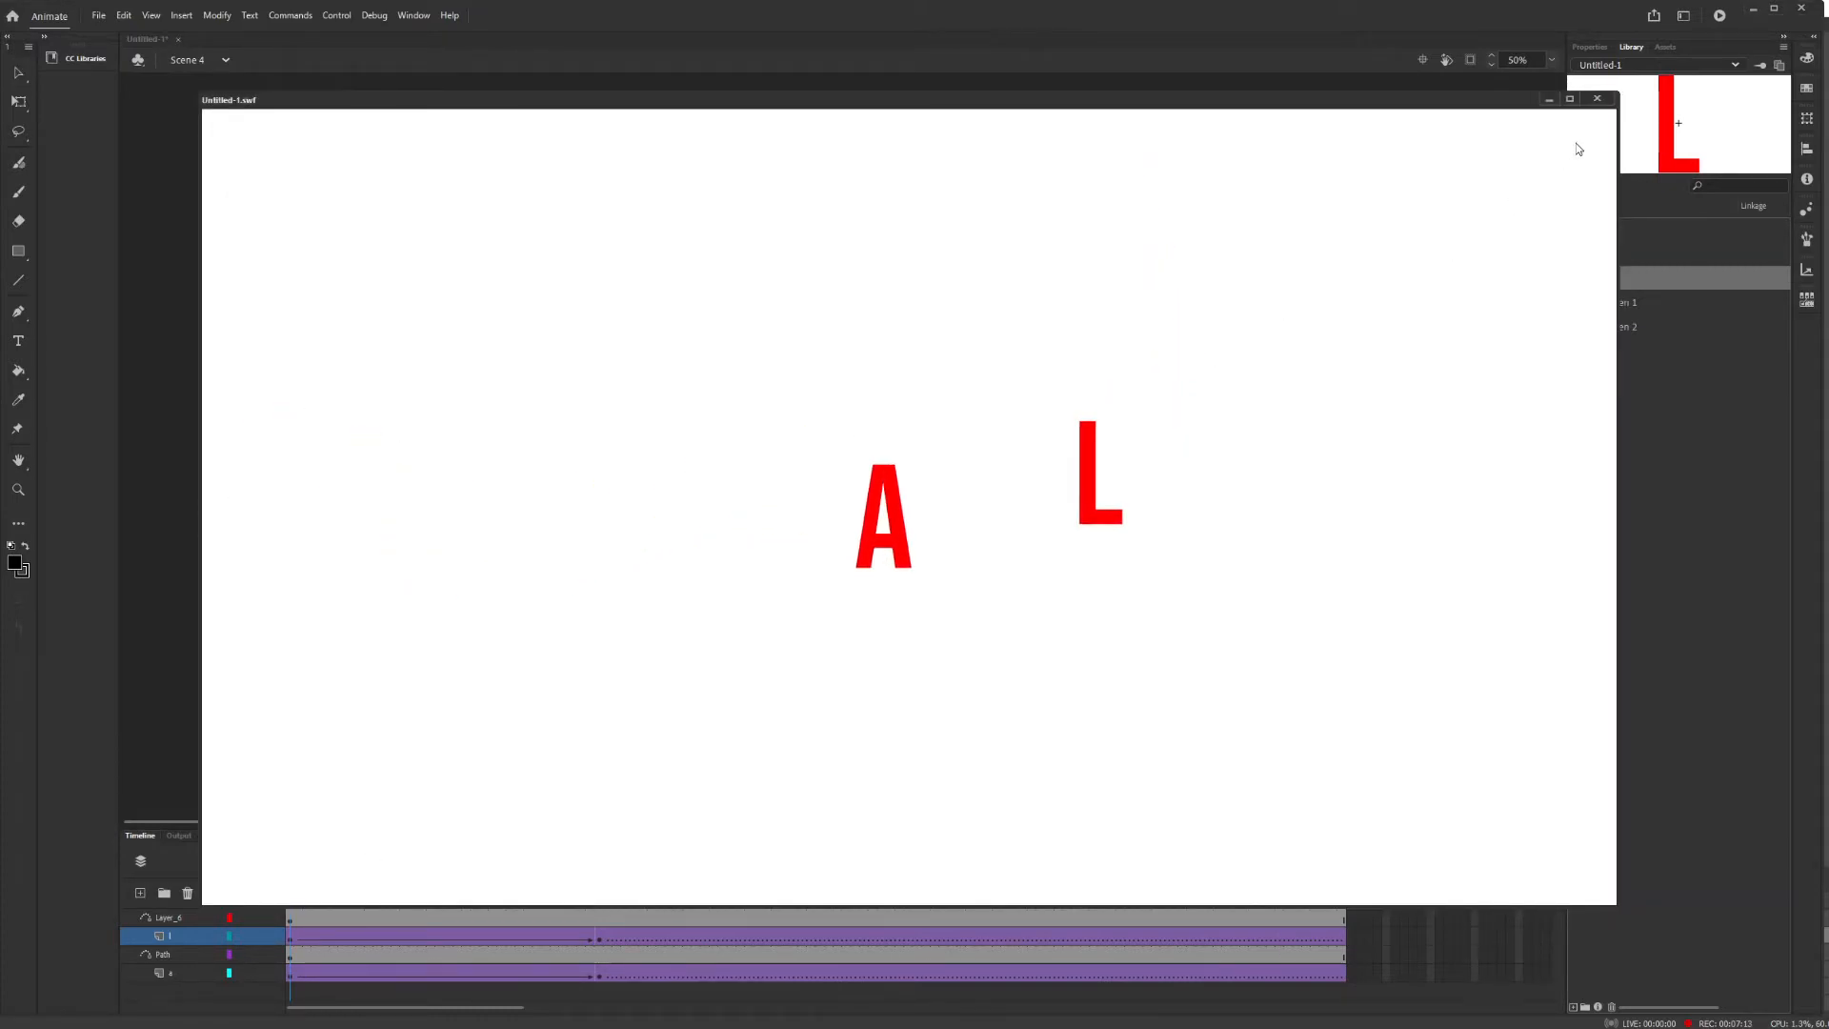
left_click(1598, 99)
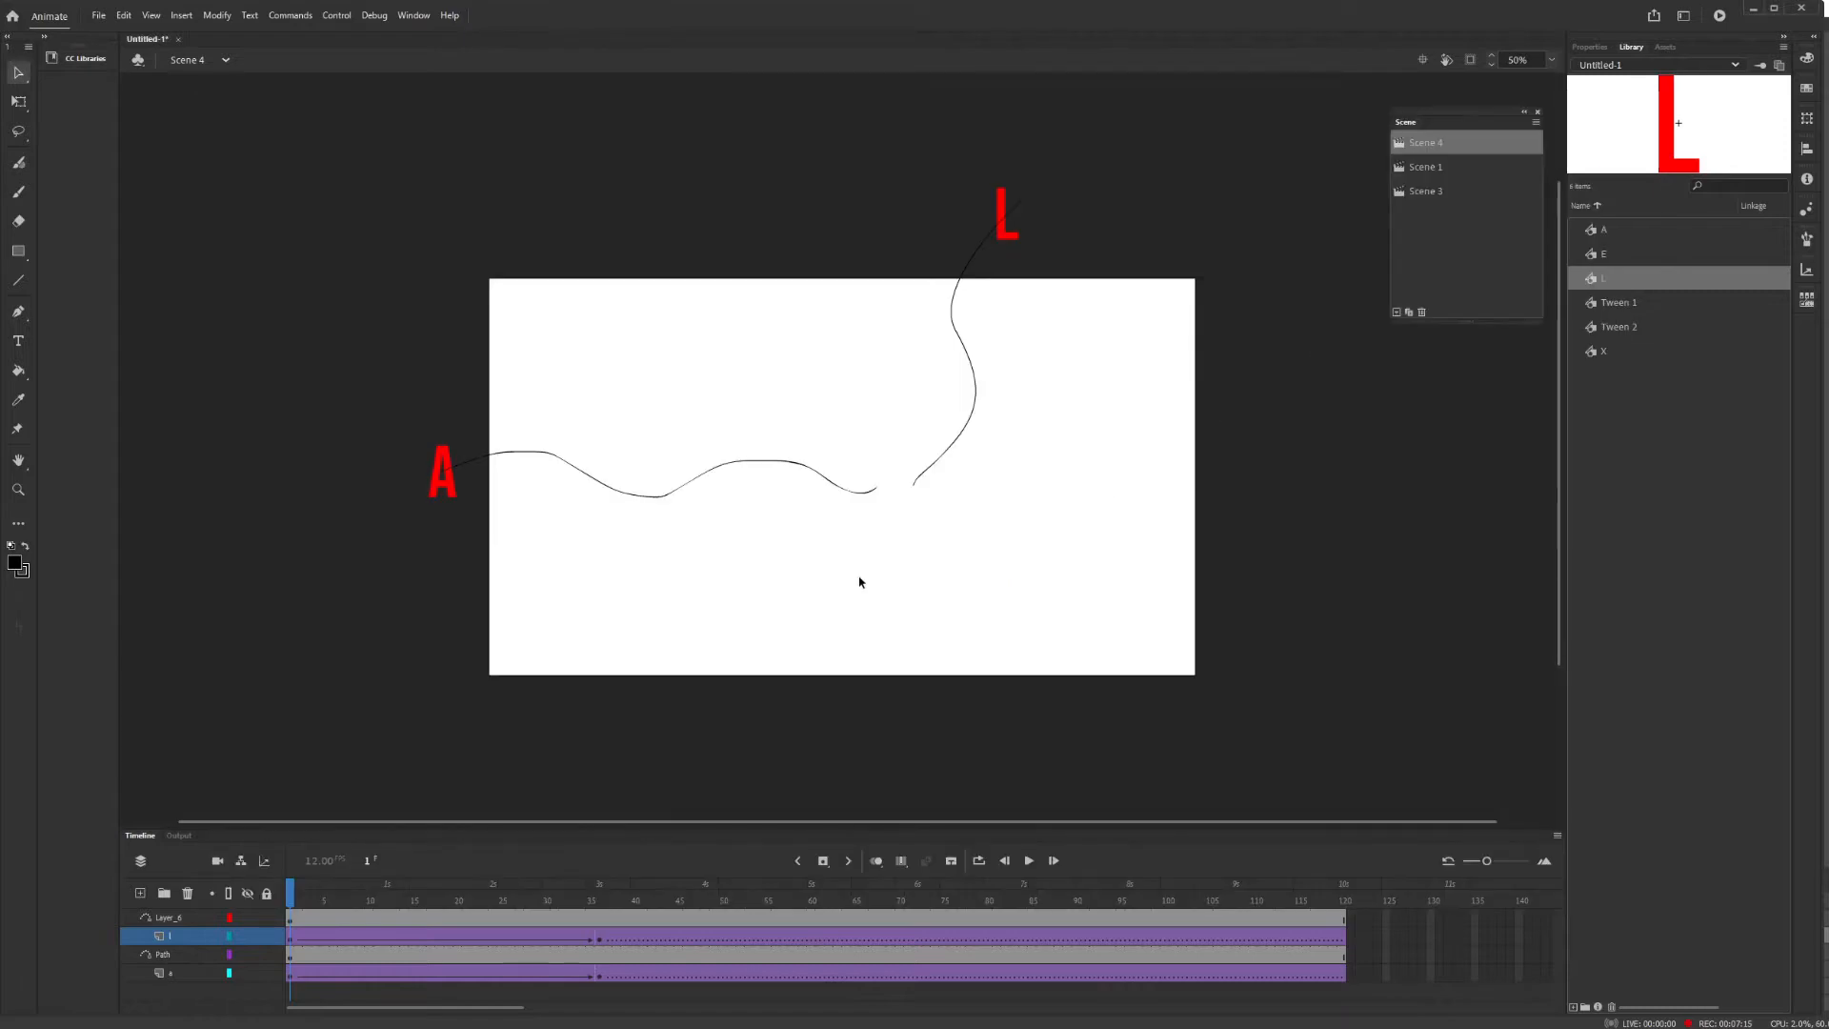
left_click_drag(291, 886, 602, 844)
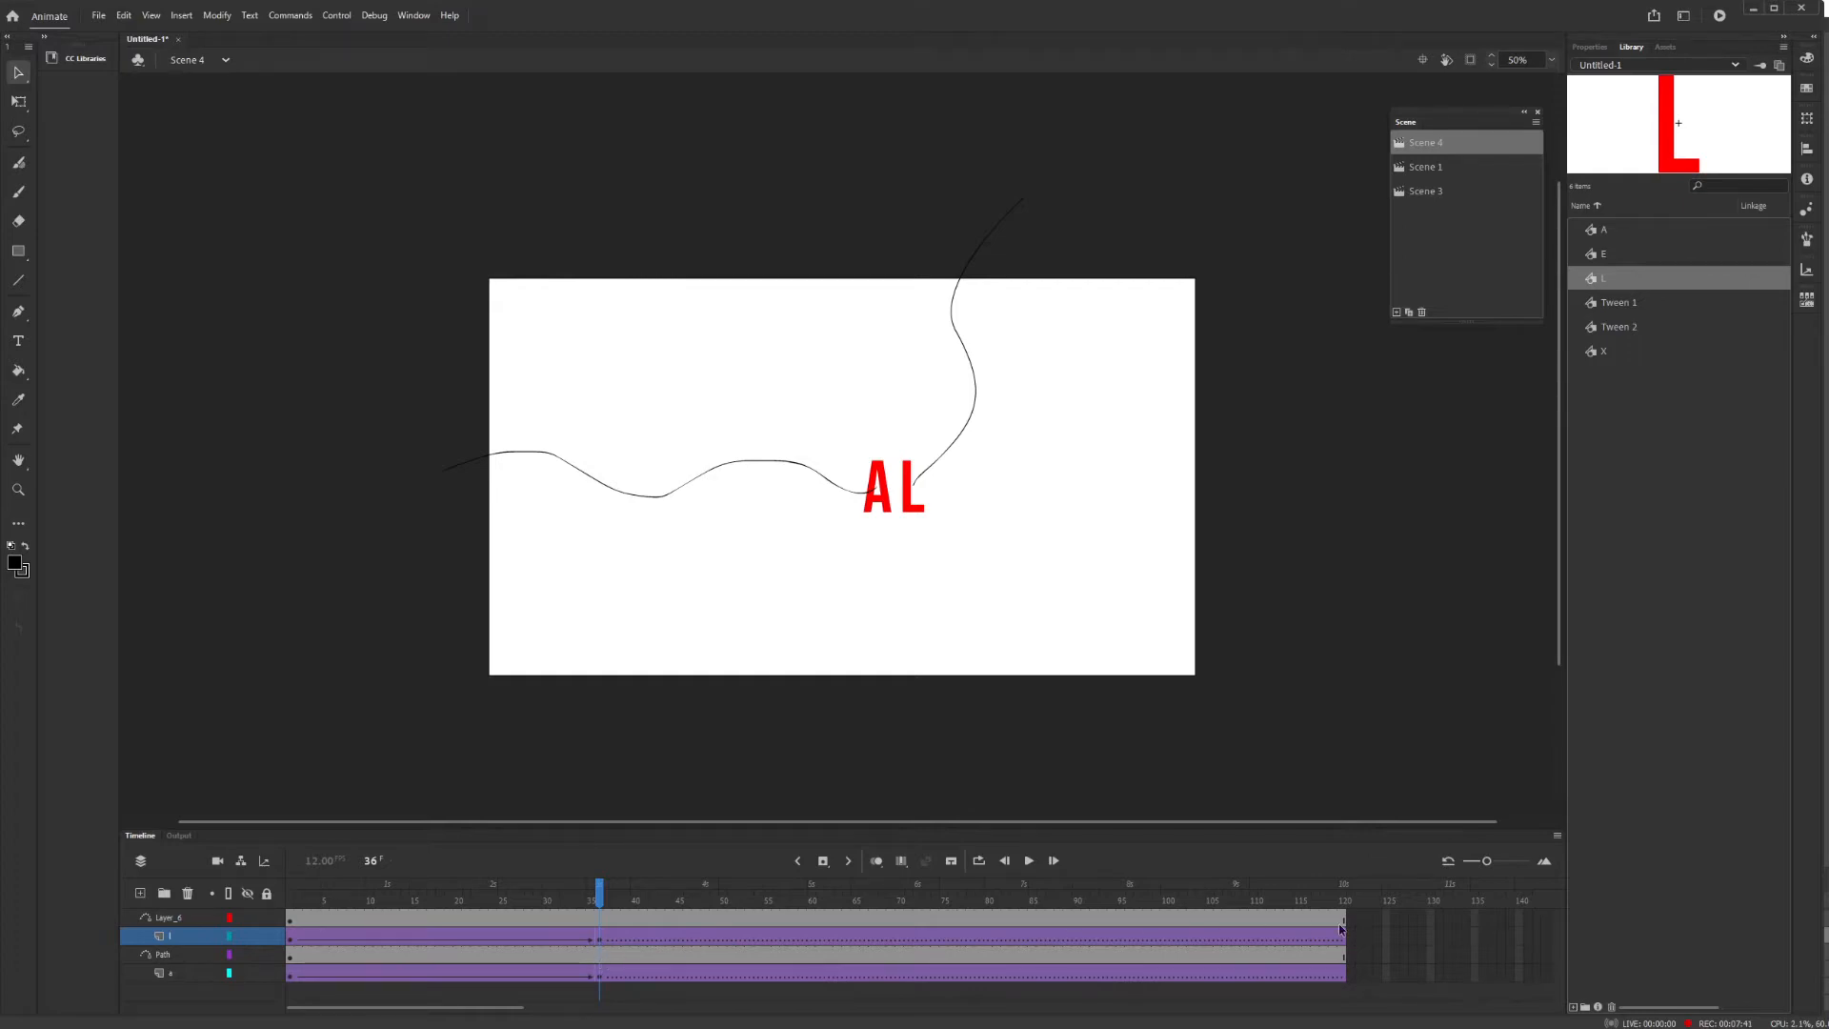
Rename the L's guide layer path2.
left_click(191, 957)
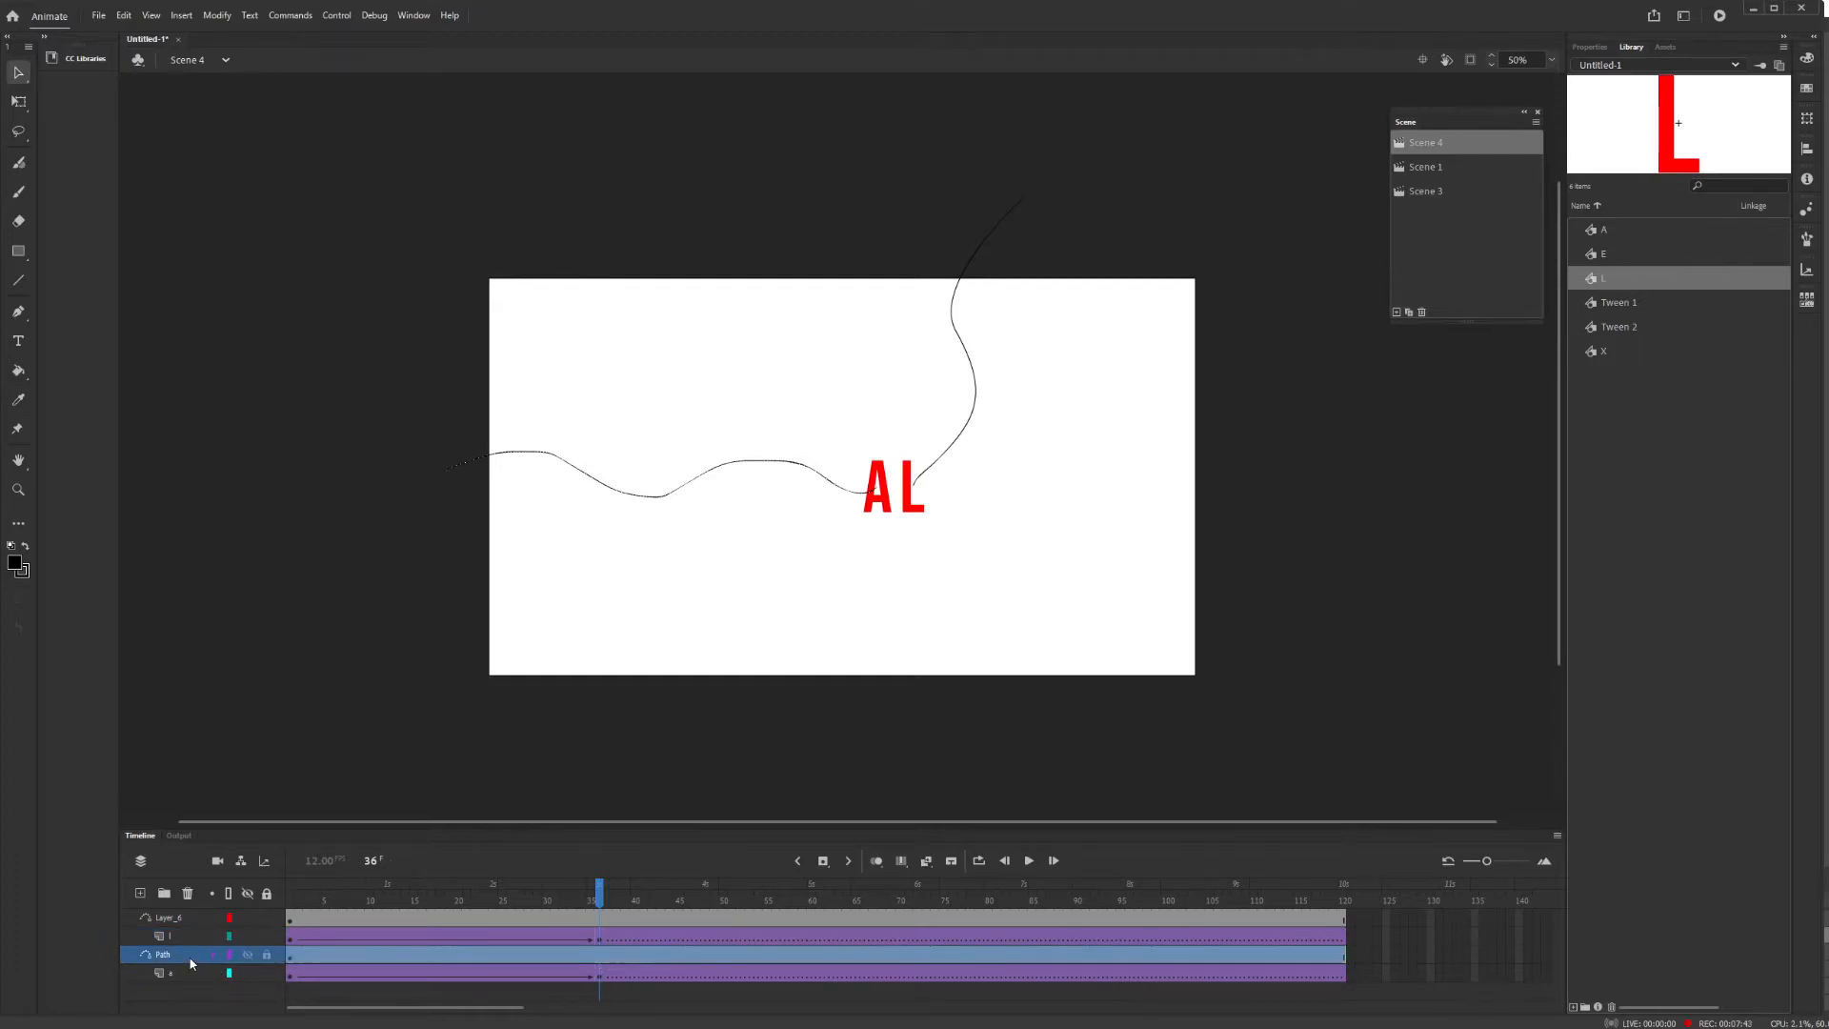
double_click(172, 916)
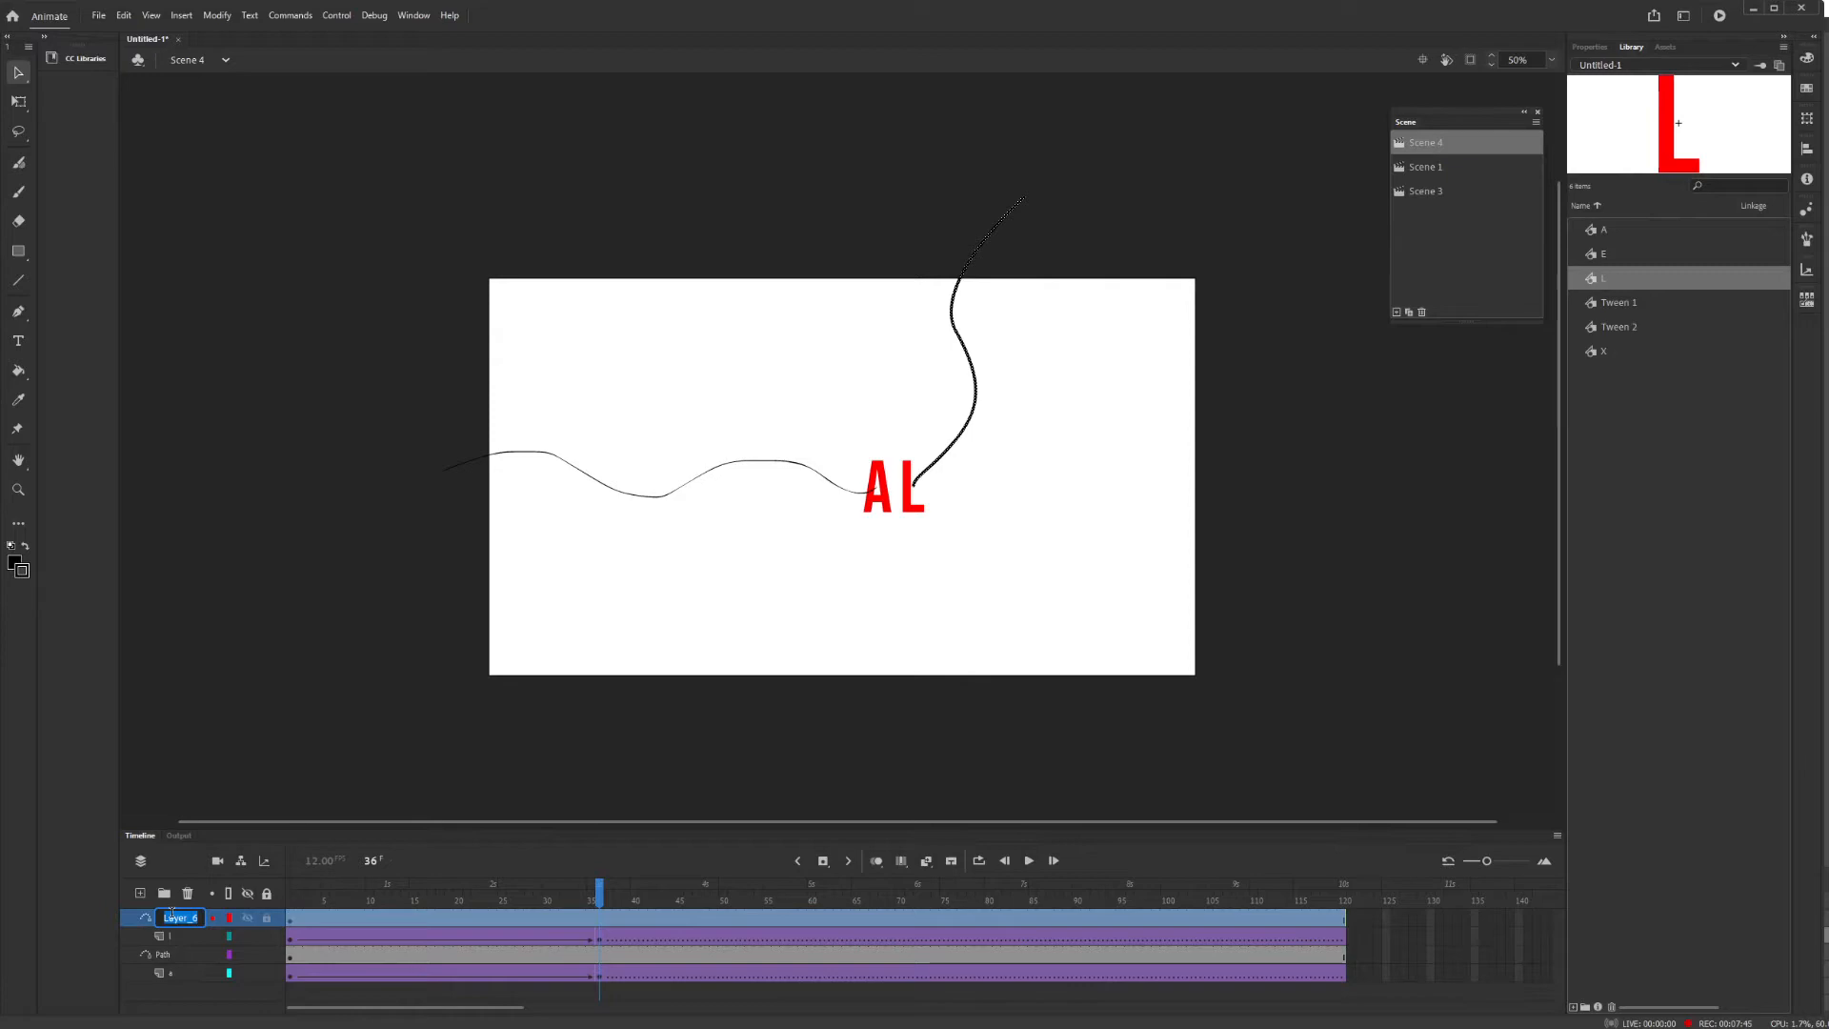
type("path2")
key("Return")
Insert keyframes at frame 36 on the Path and path2 layers.
left_click(1342, 918)
left_click_drag(1344, 900, 797, 911)
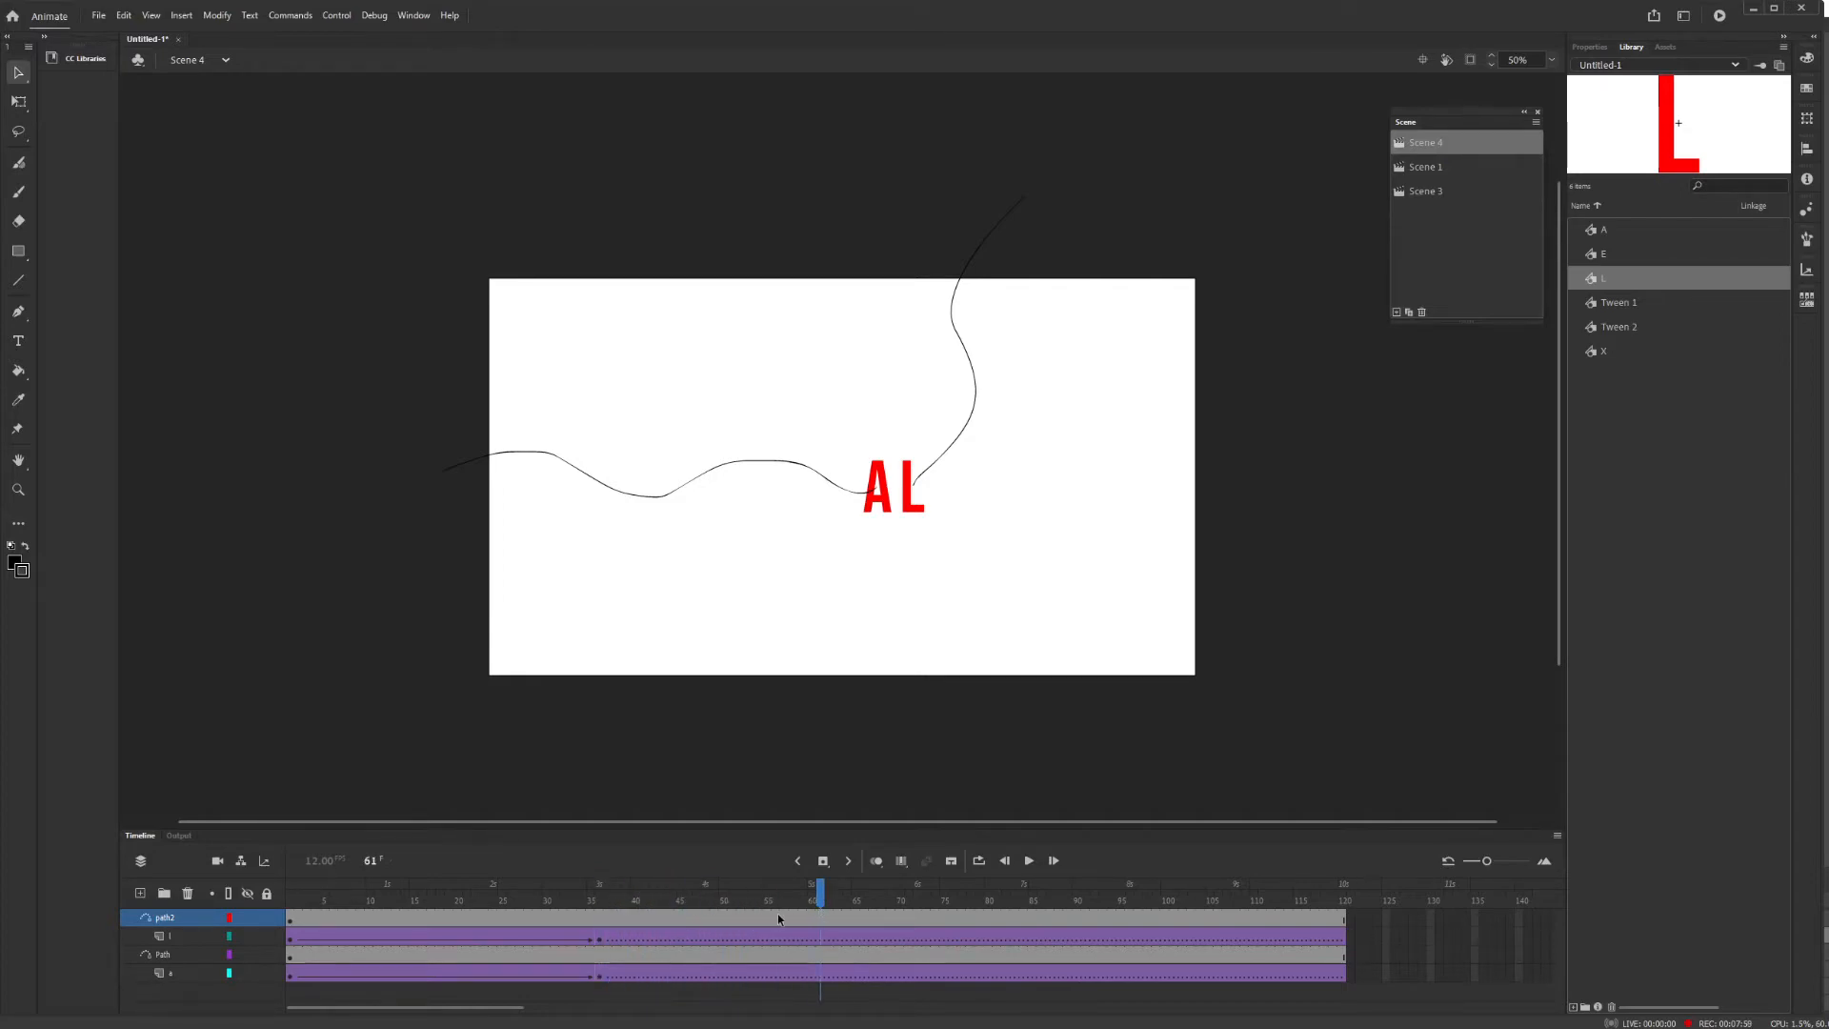
left_click(598, 958)
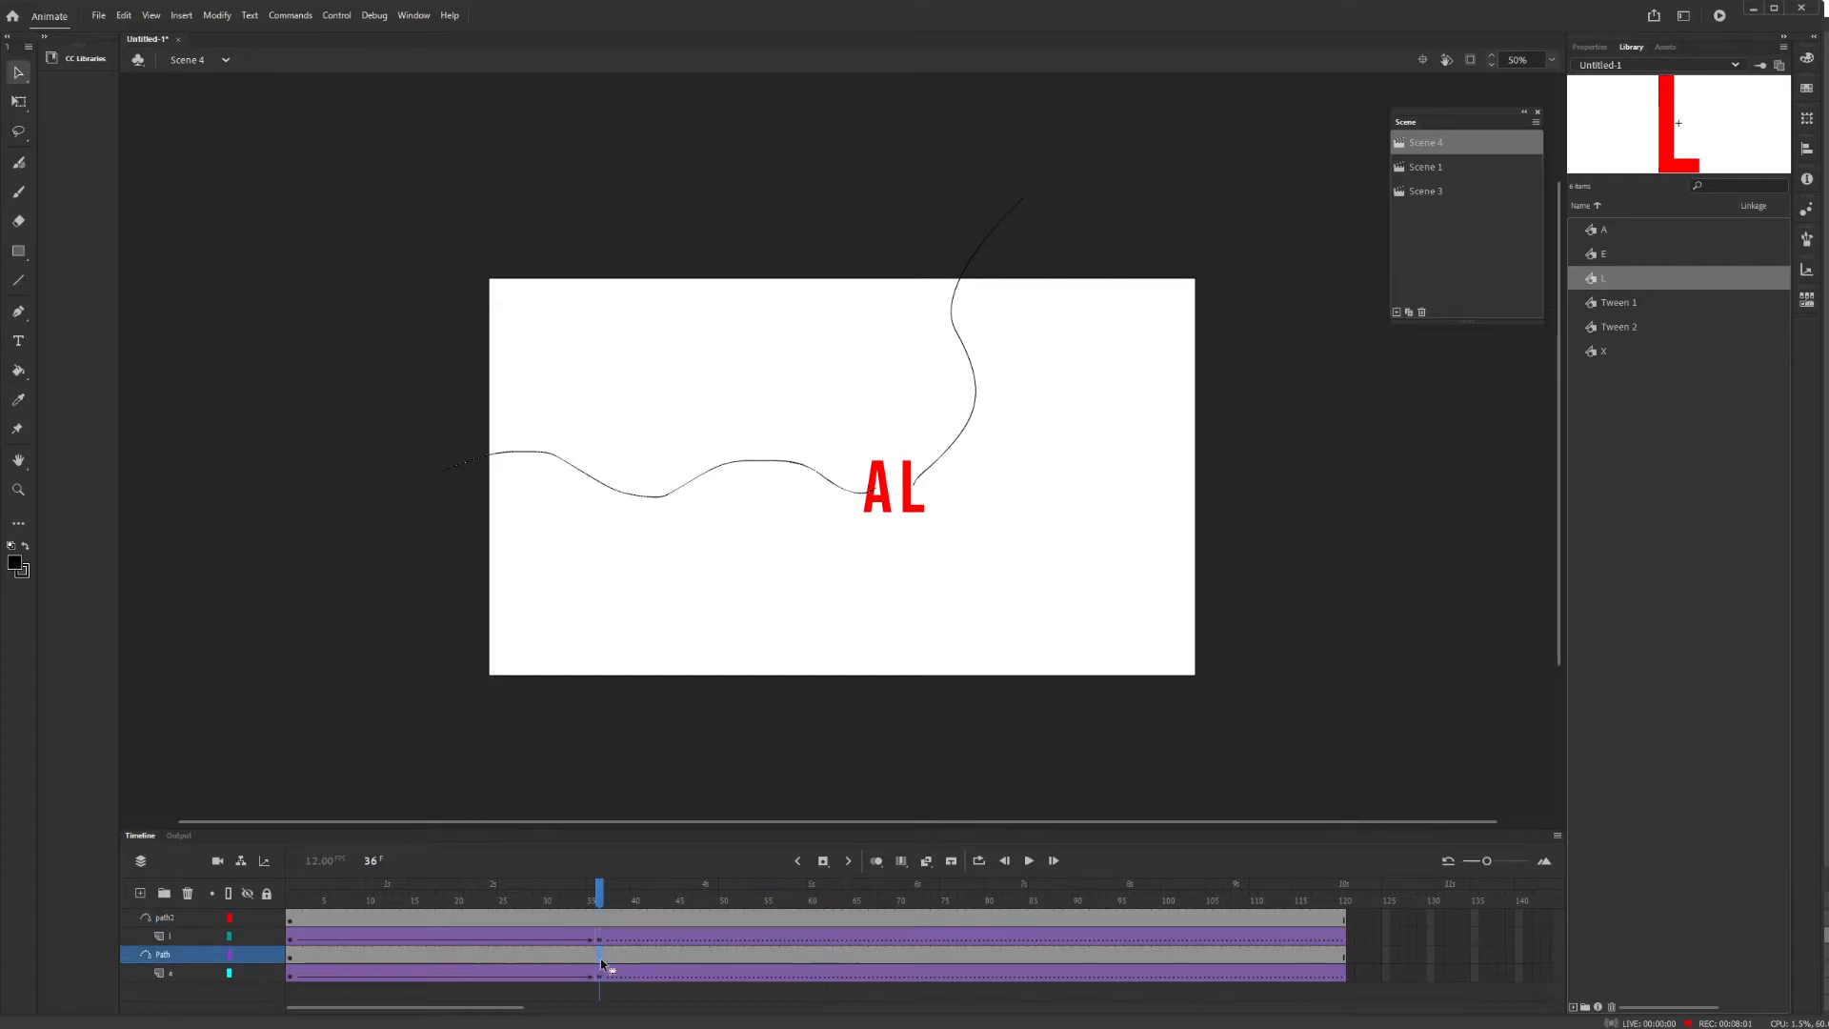
key("F6")
left_click(601, 919)
key("F6")
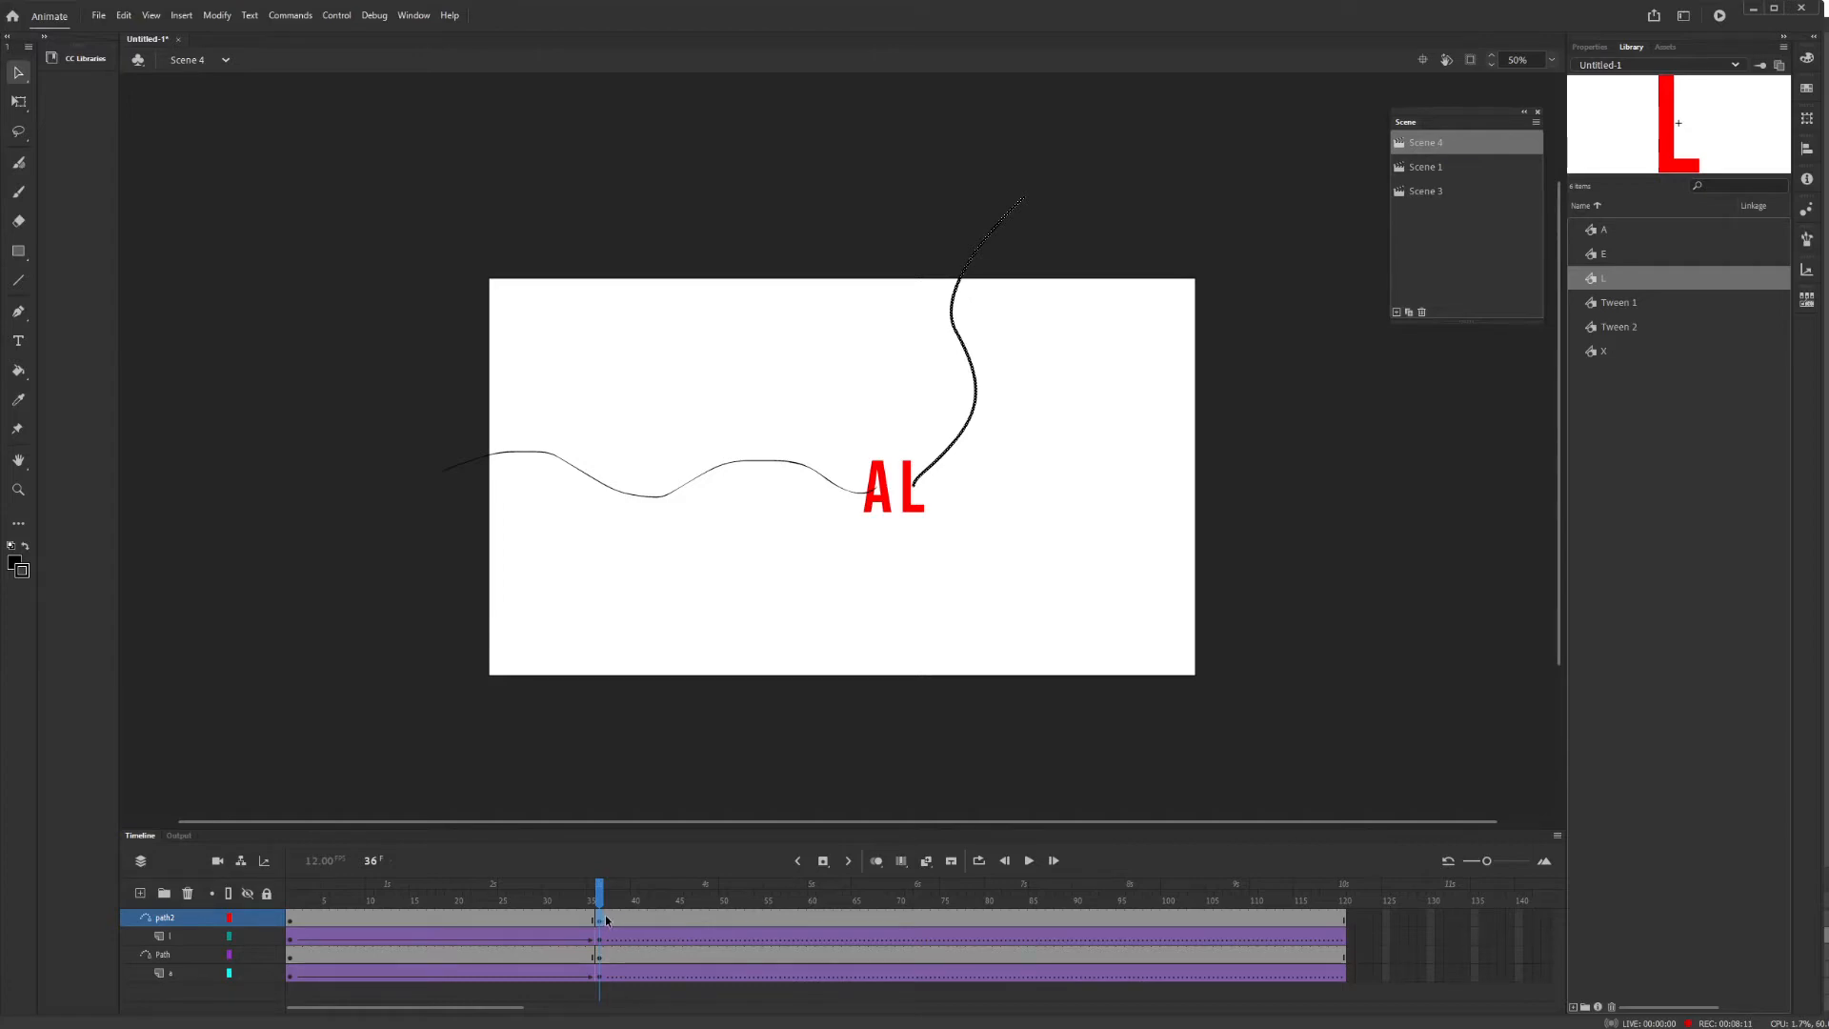
Remove the frames after frame 36 from the path2 and Path layers, and scrub past that point to check.
left_click_drag(606, 919, 1345, 919)
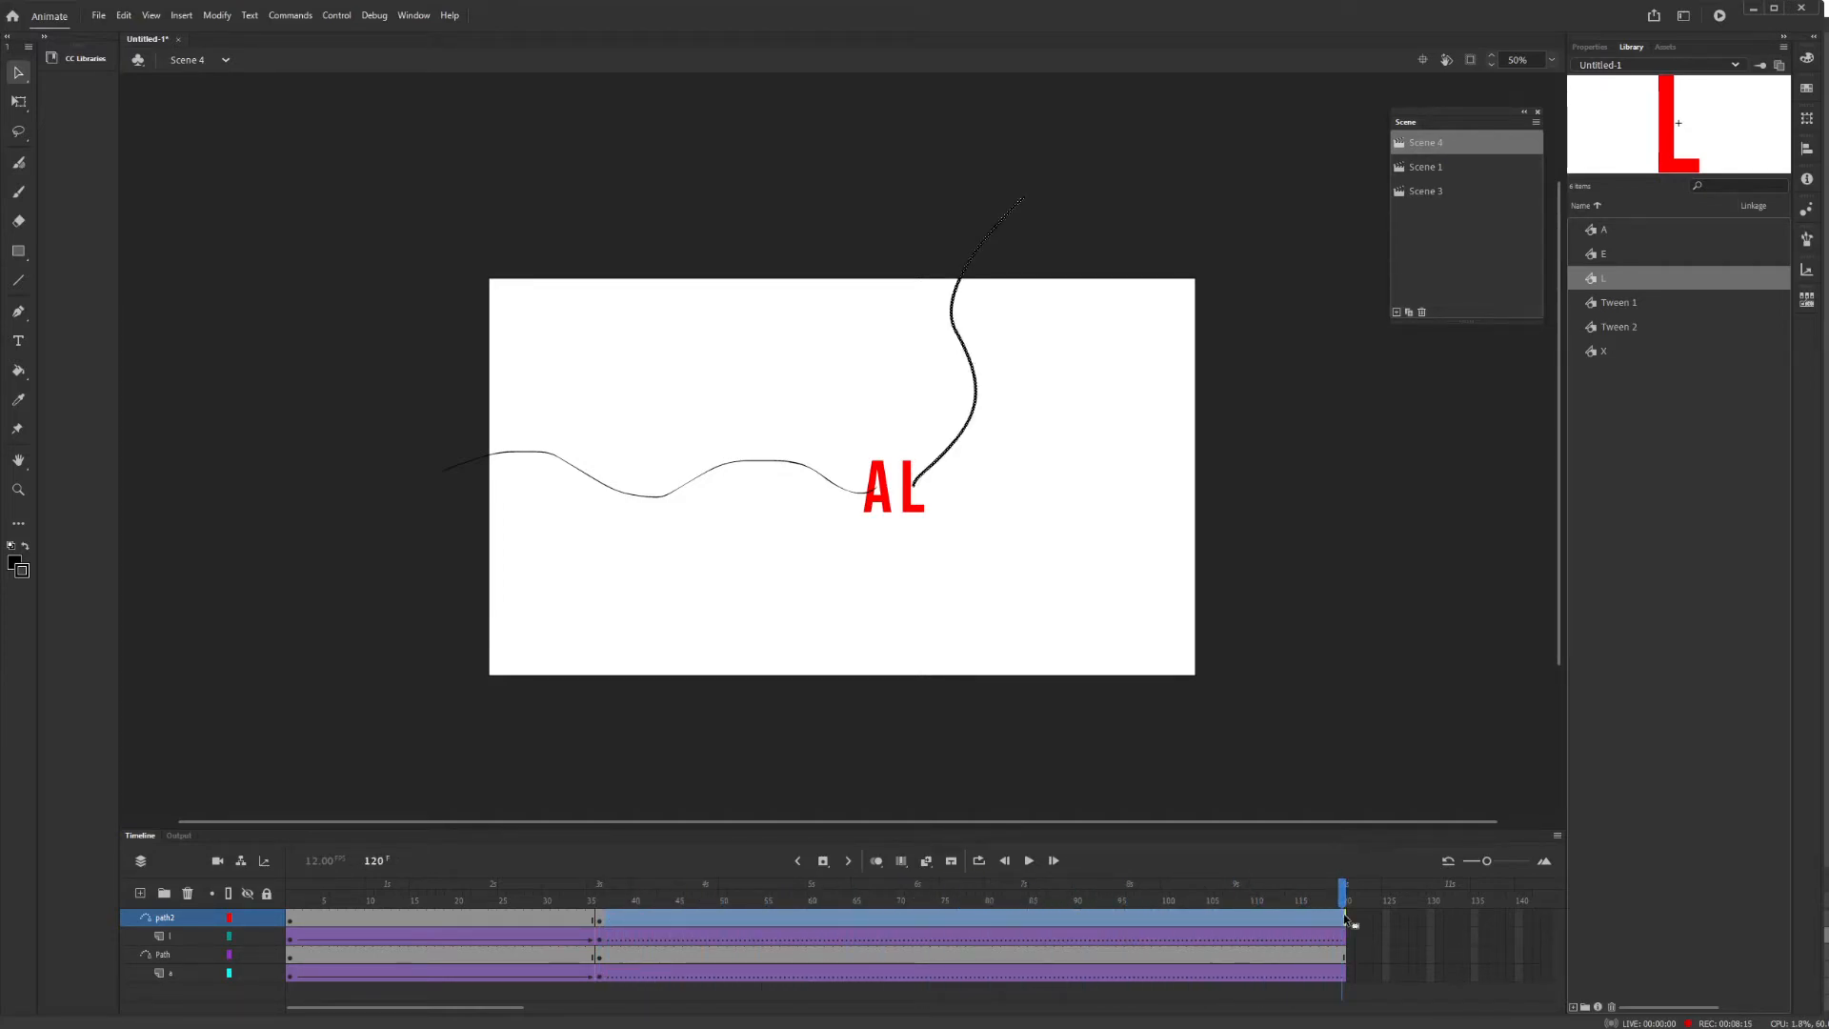
right_click(1307, 919)
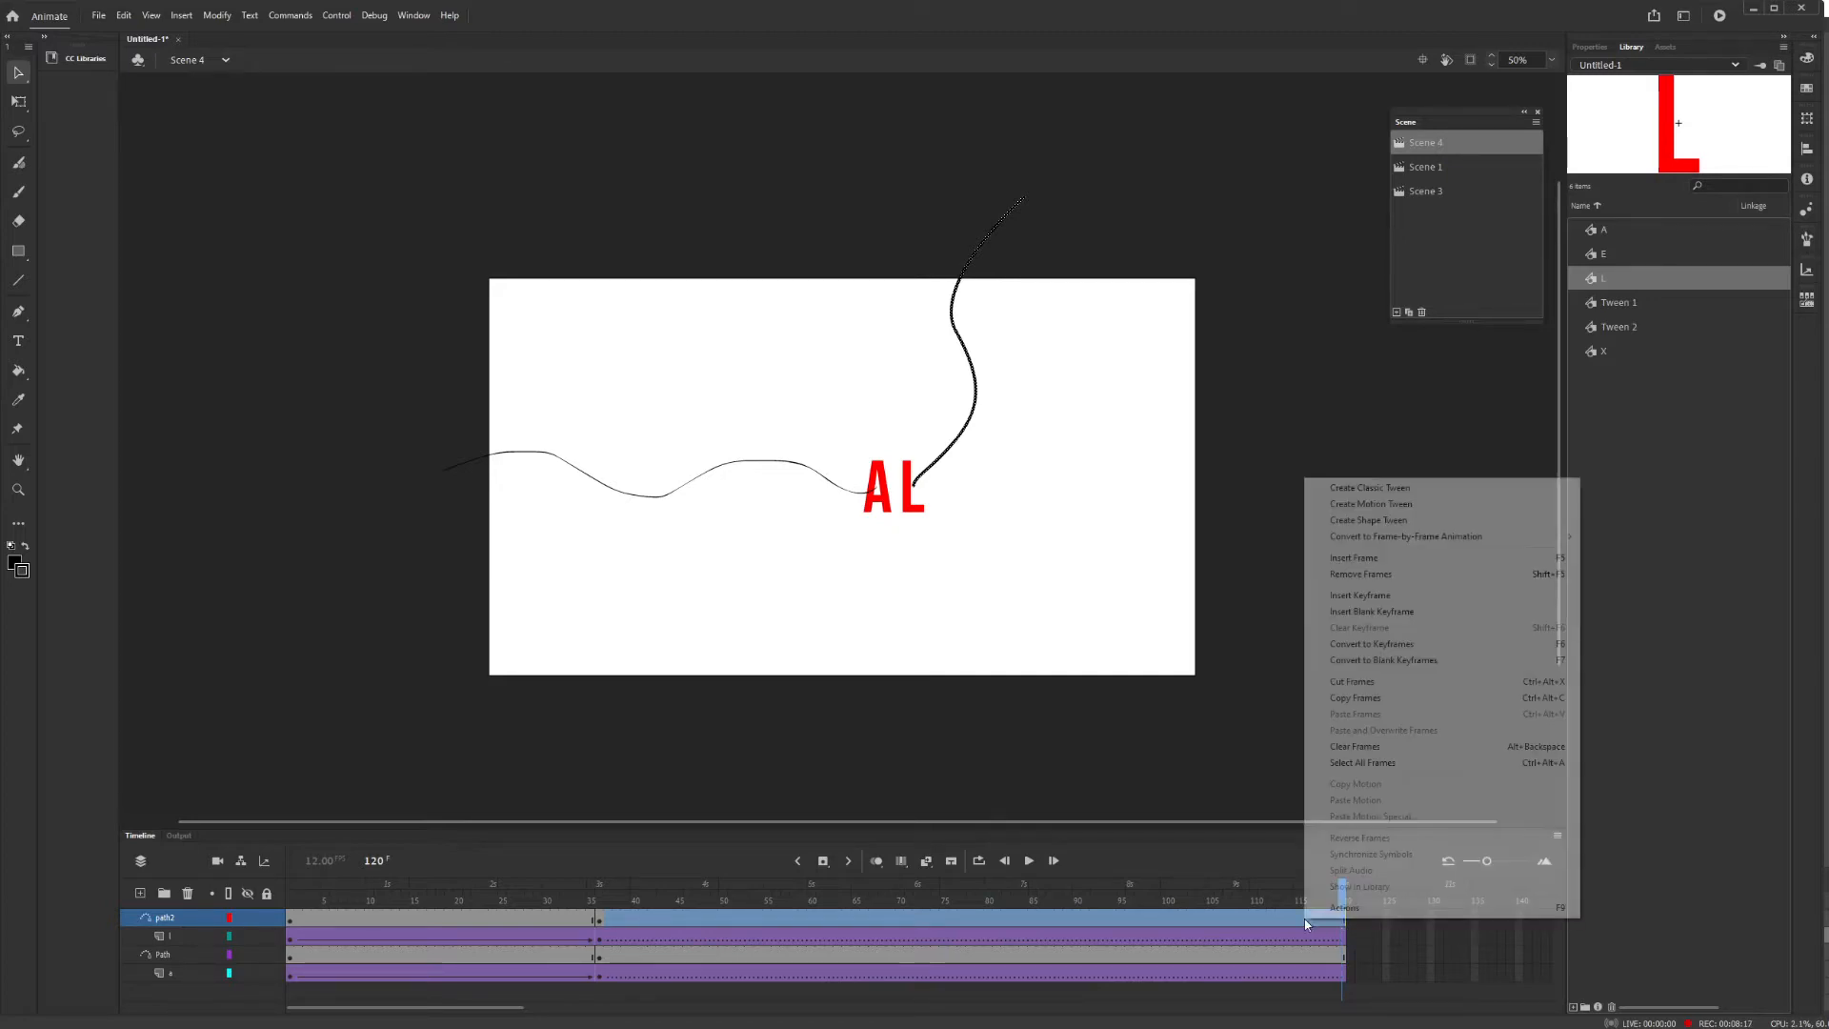
left_click(1358, 577)
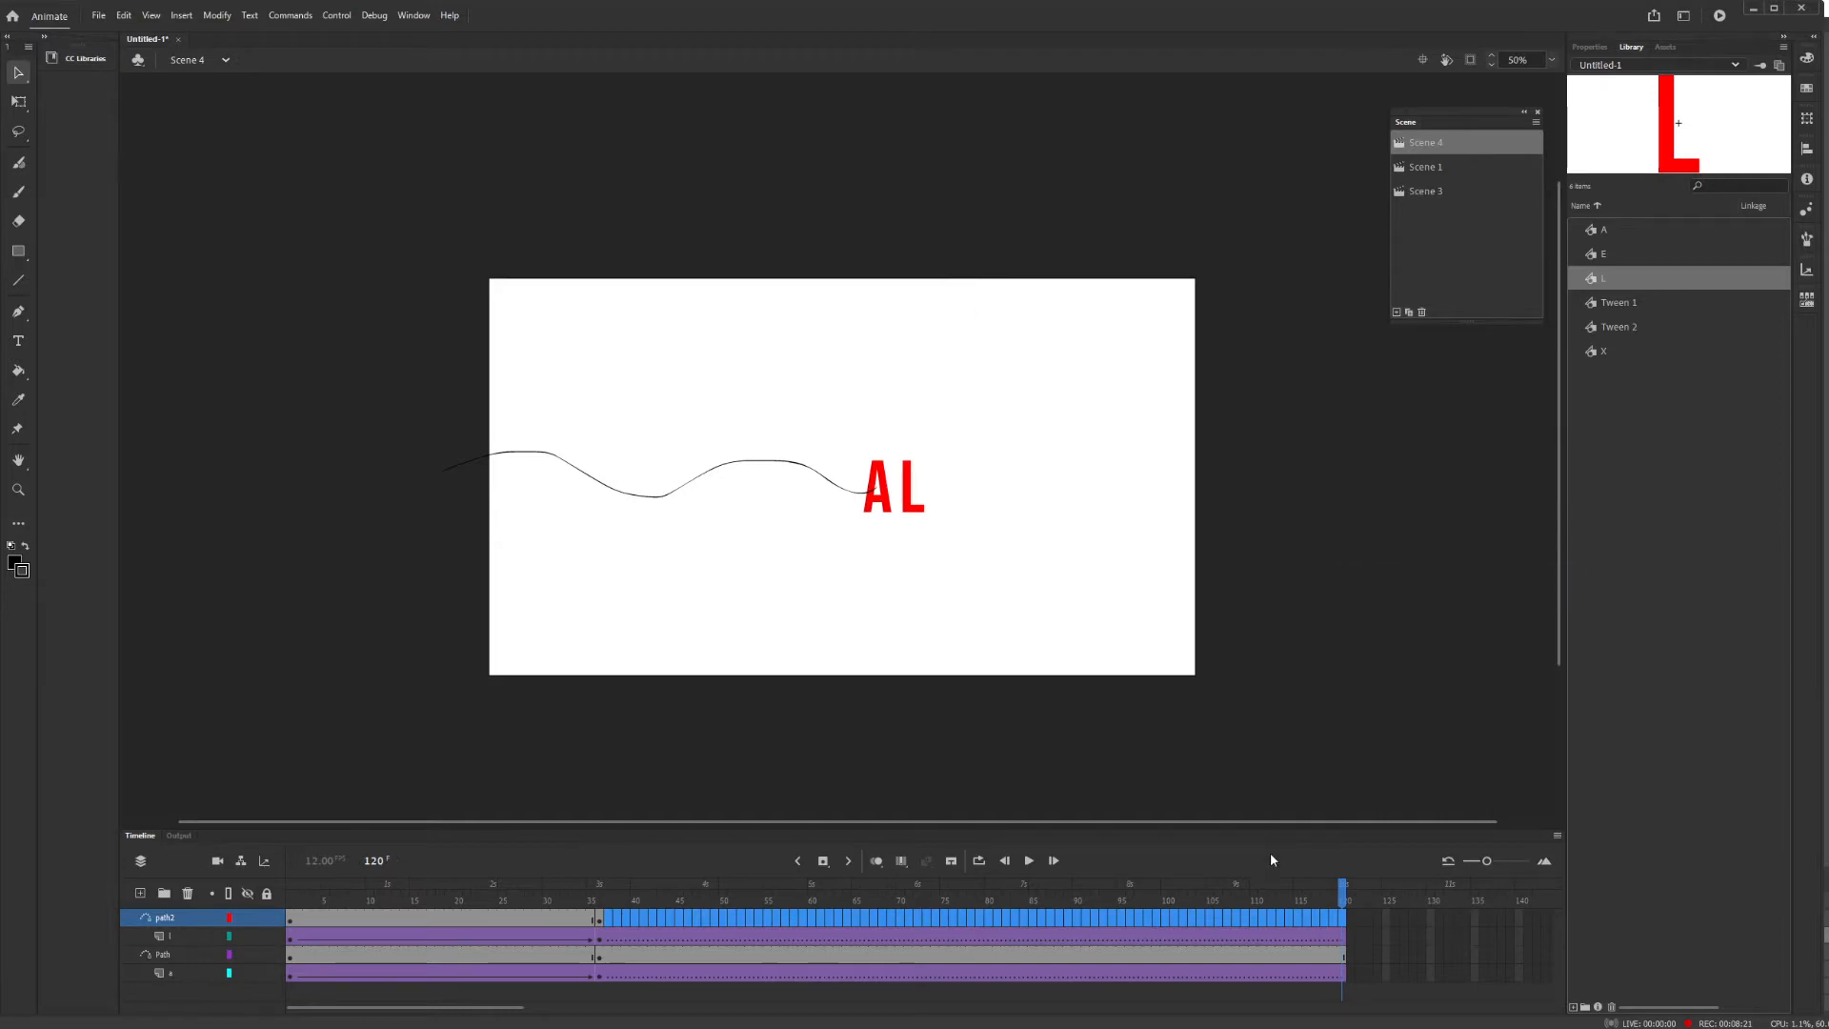
left_click_drag(1377, 956, 610, 953)
right_click(615, 957)
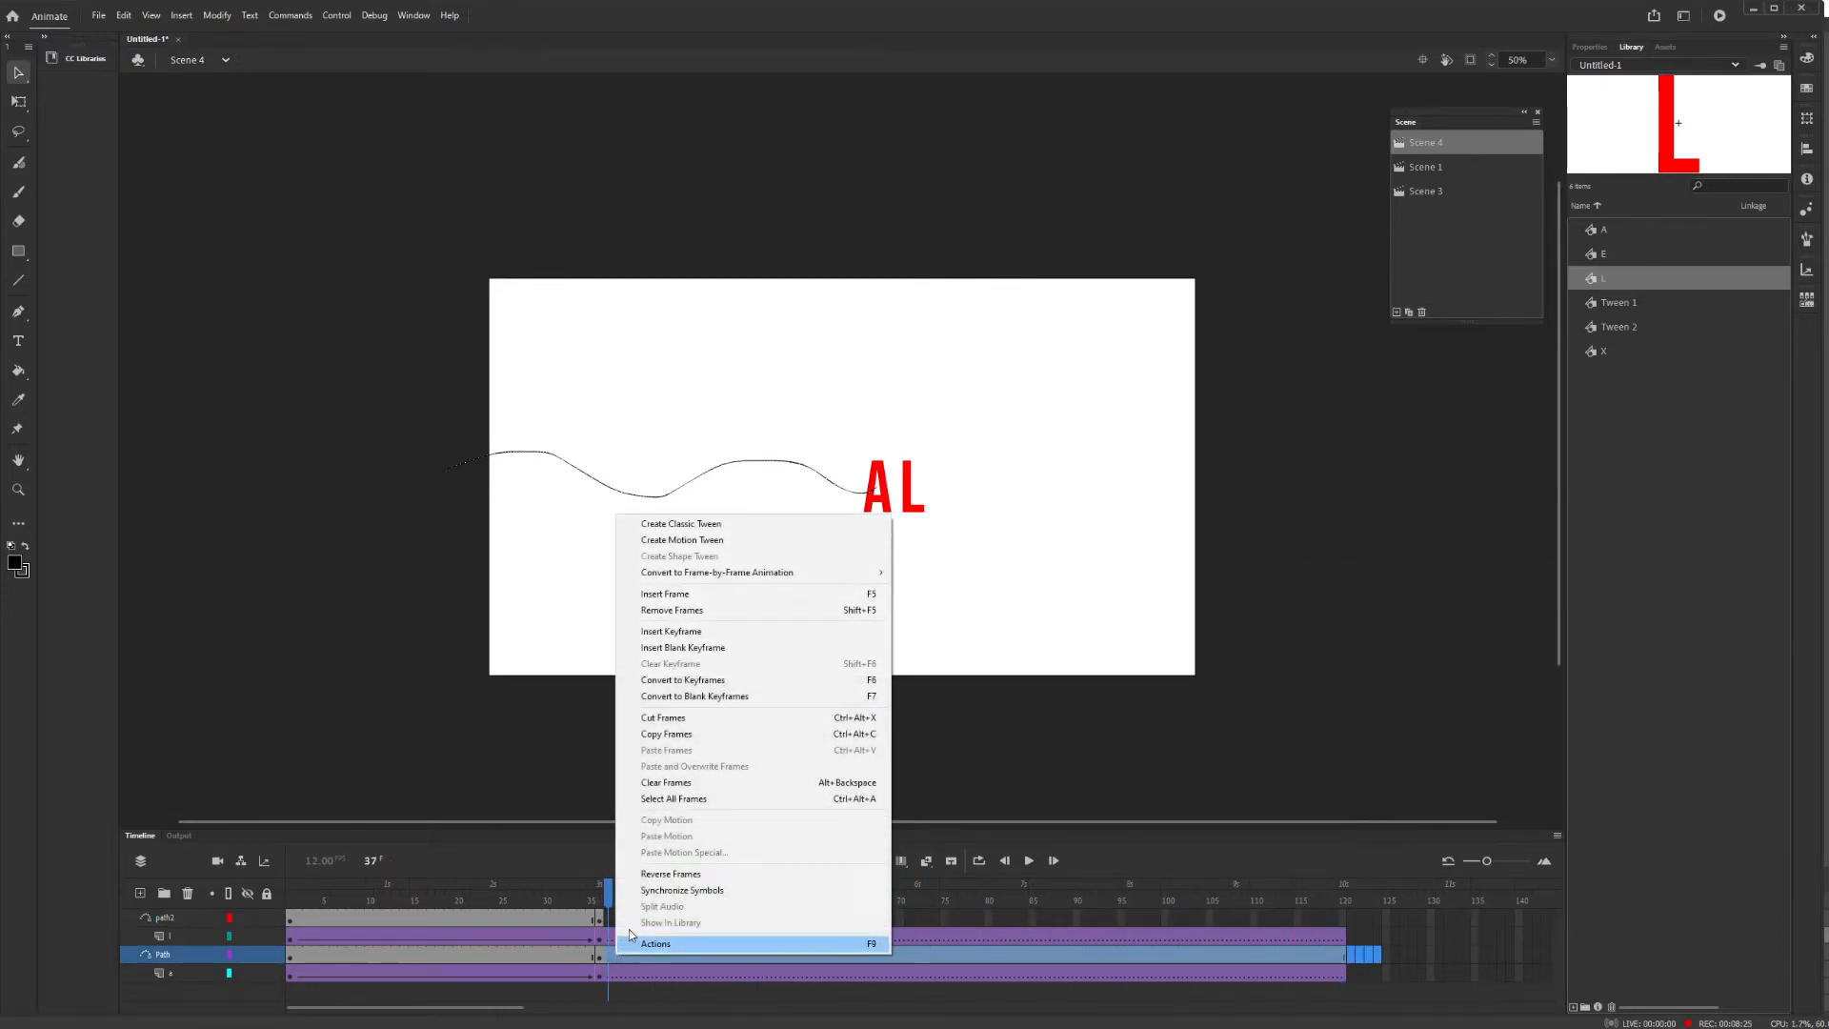
left_click(740, 600)
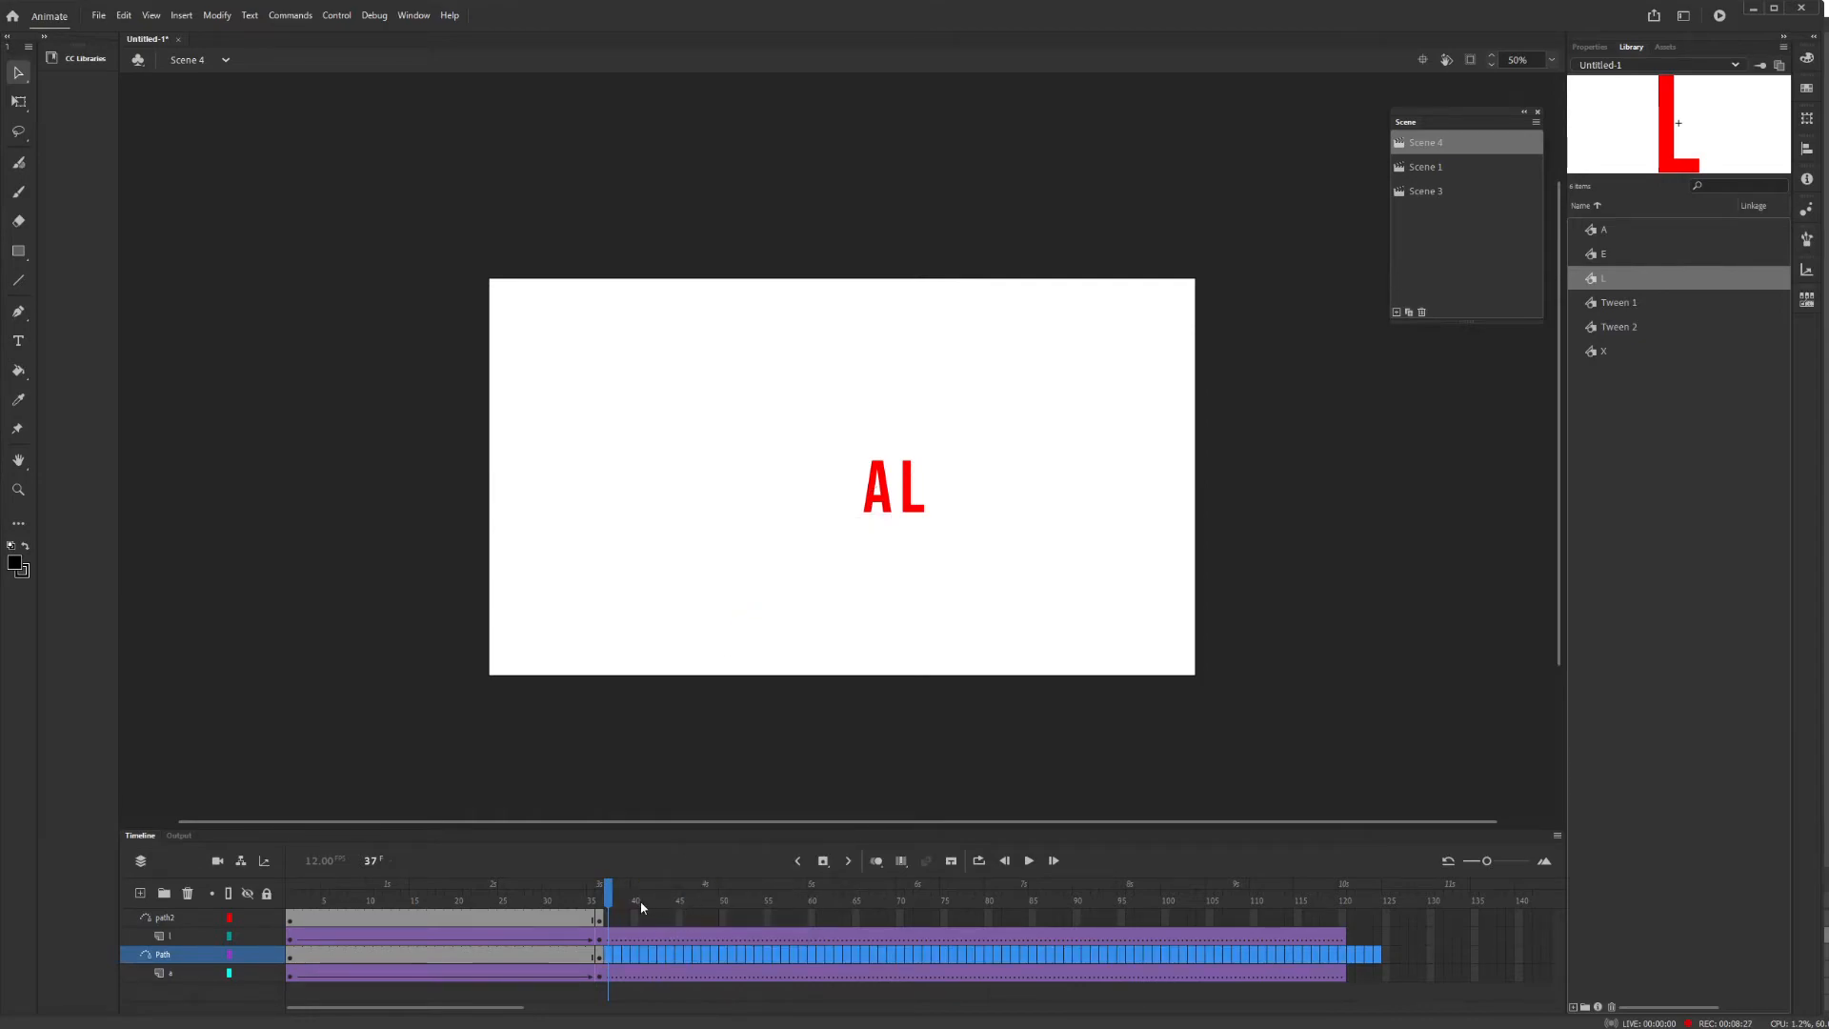
left_click_drag(621, 896, 705, 896)
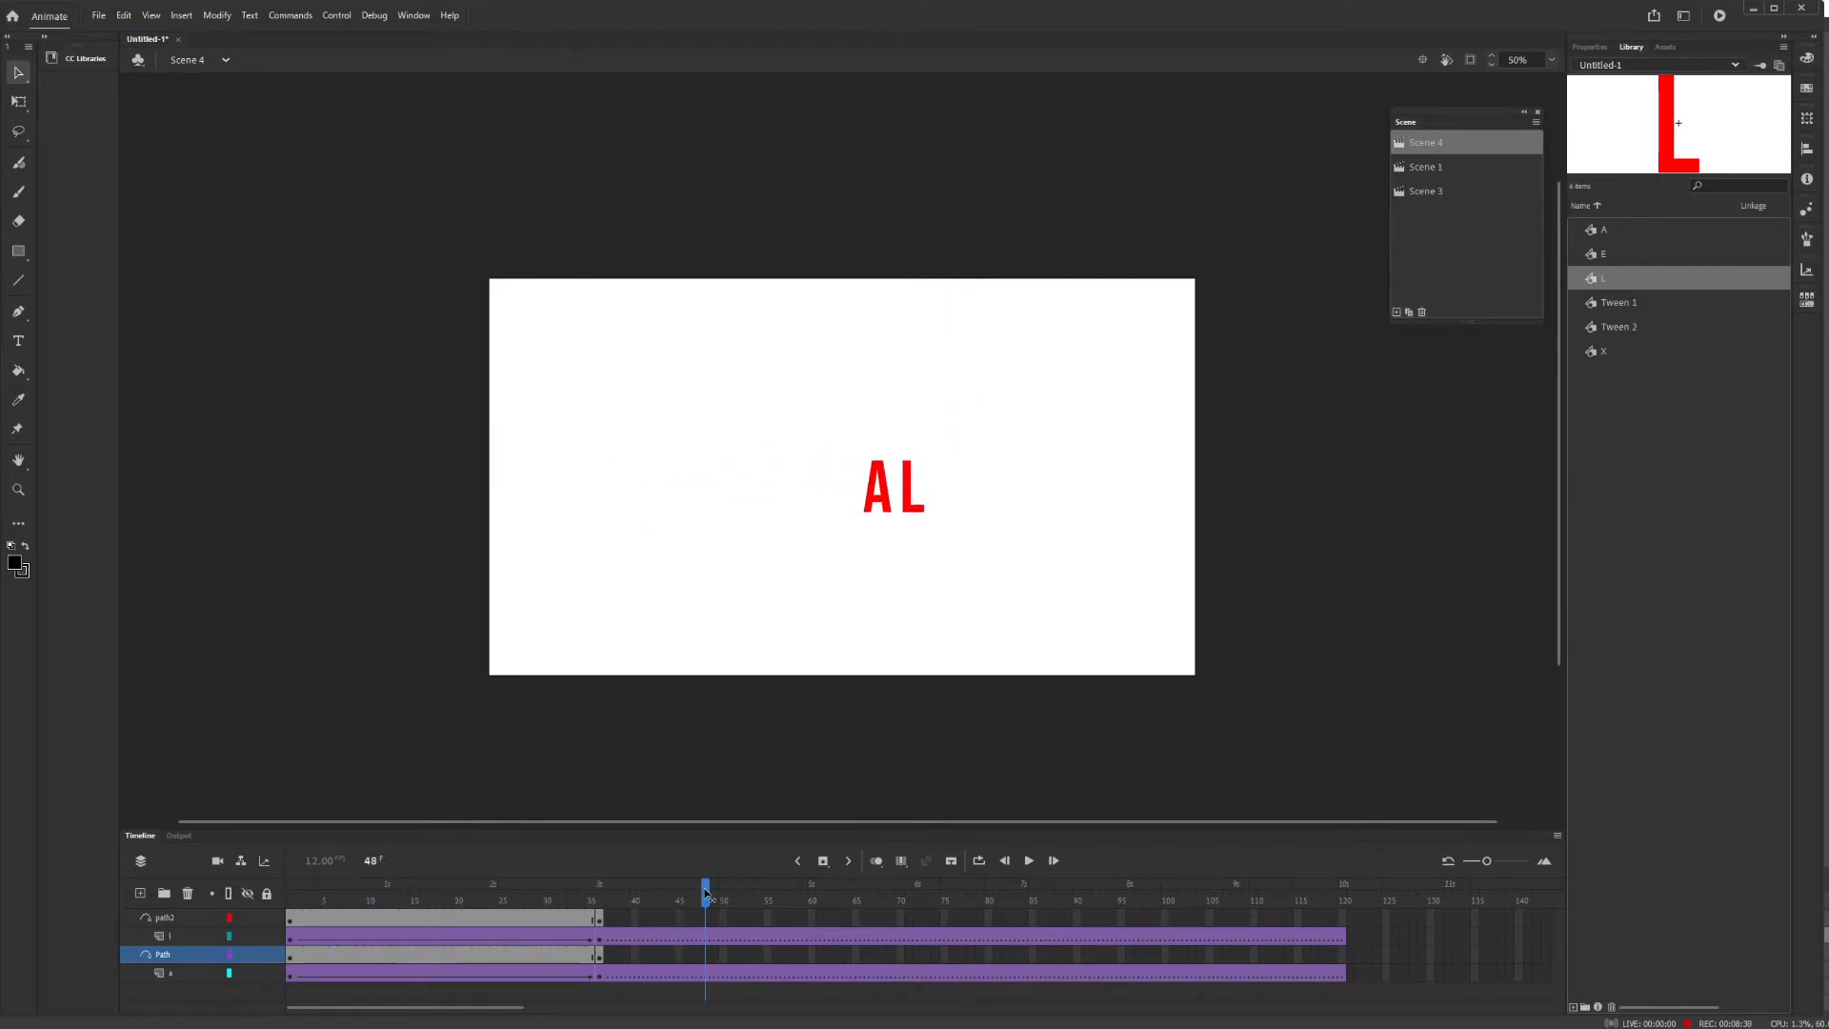
Insert keyframes at frame 48 on the layers holding the letters L and A.
left_click(707, 939)
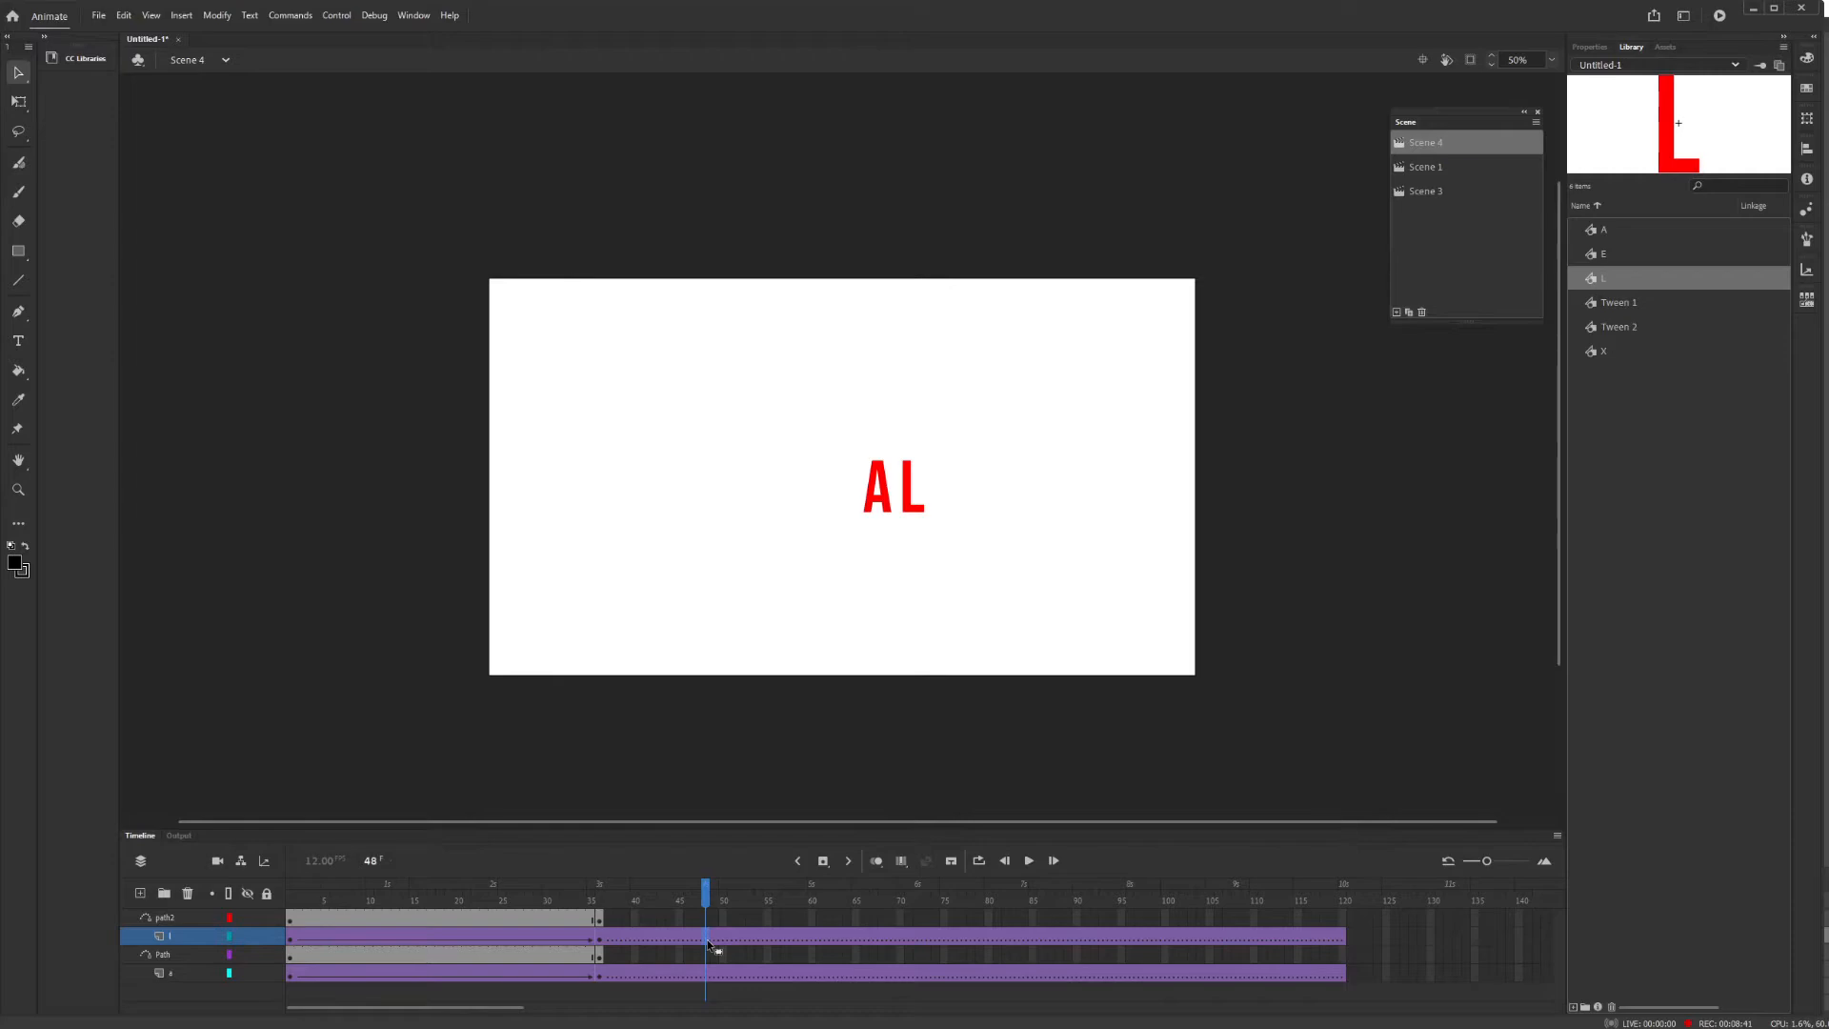
key("F6")
key("F6")
key("ctrl+z")
left_click(704, 978)
key("F6")
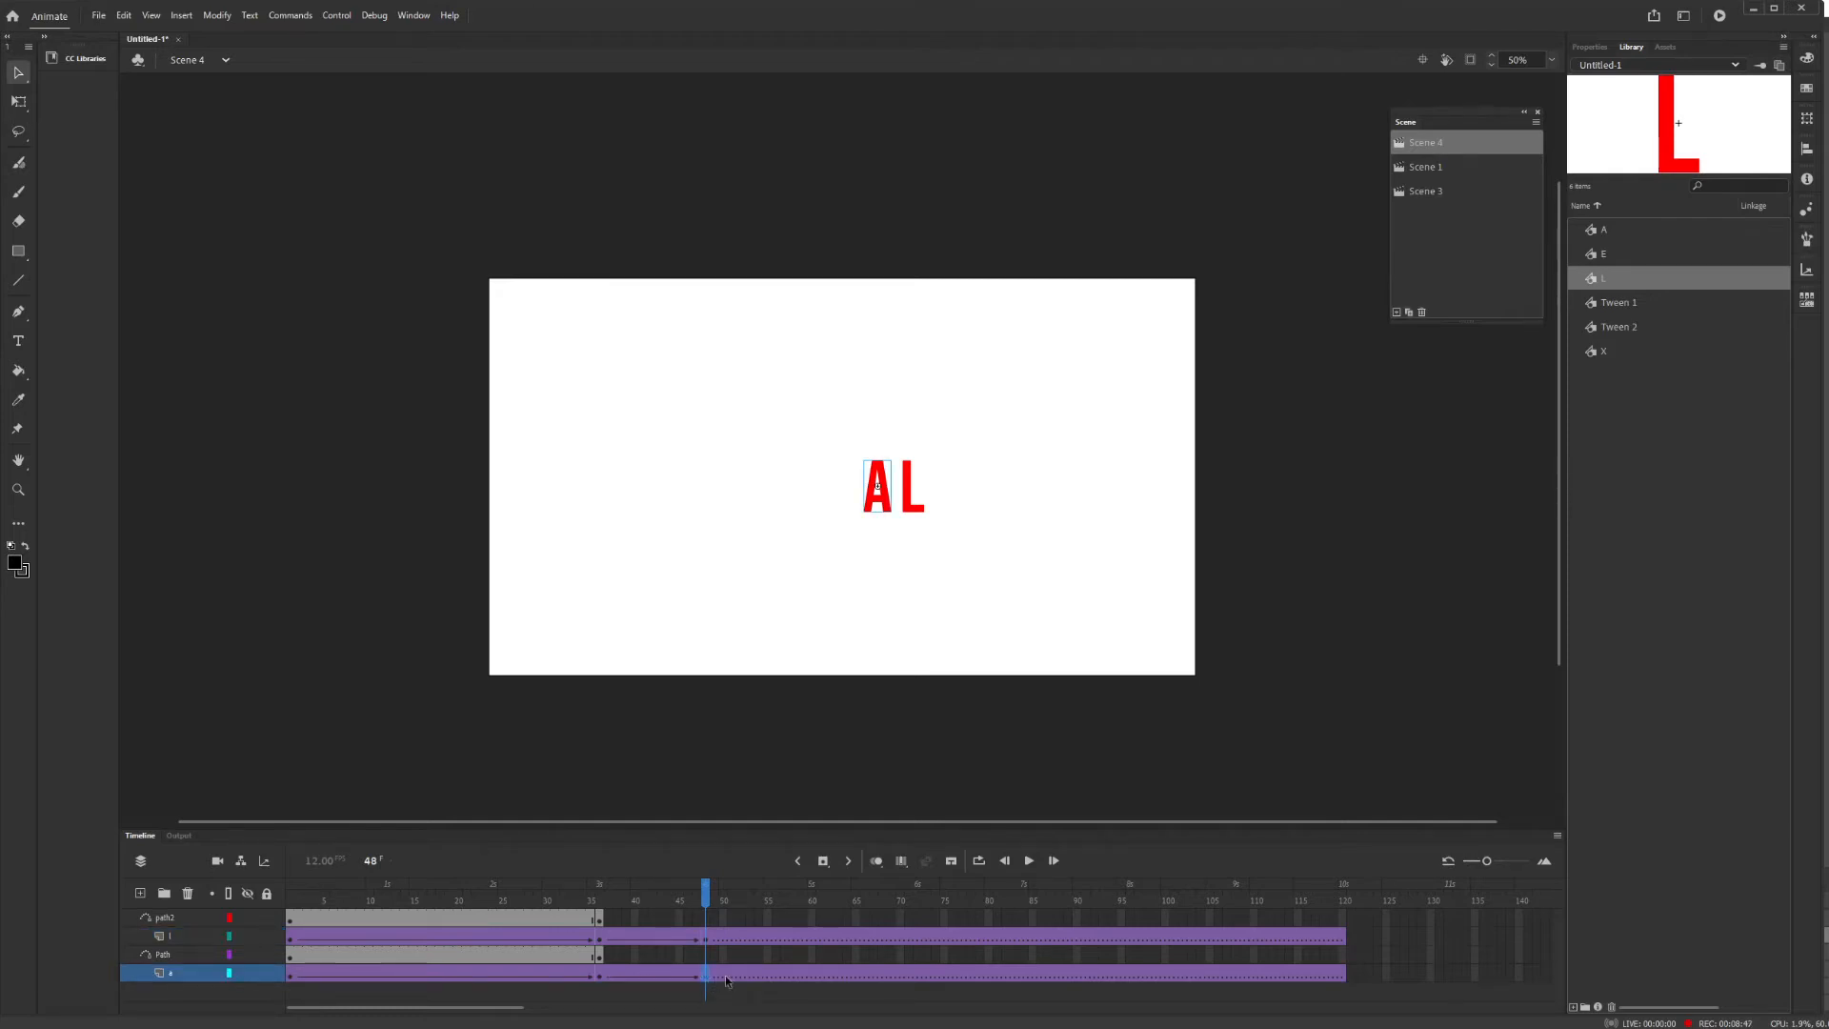
At frame 72, move the L horizontally past the stage's right edge and the A straight down below the stage.
left_click(922, 940)
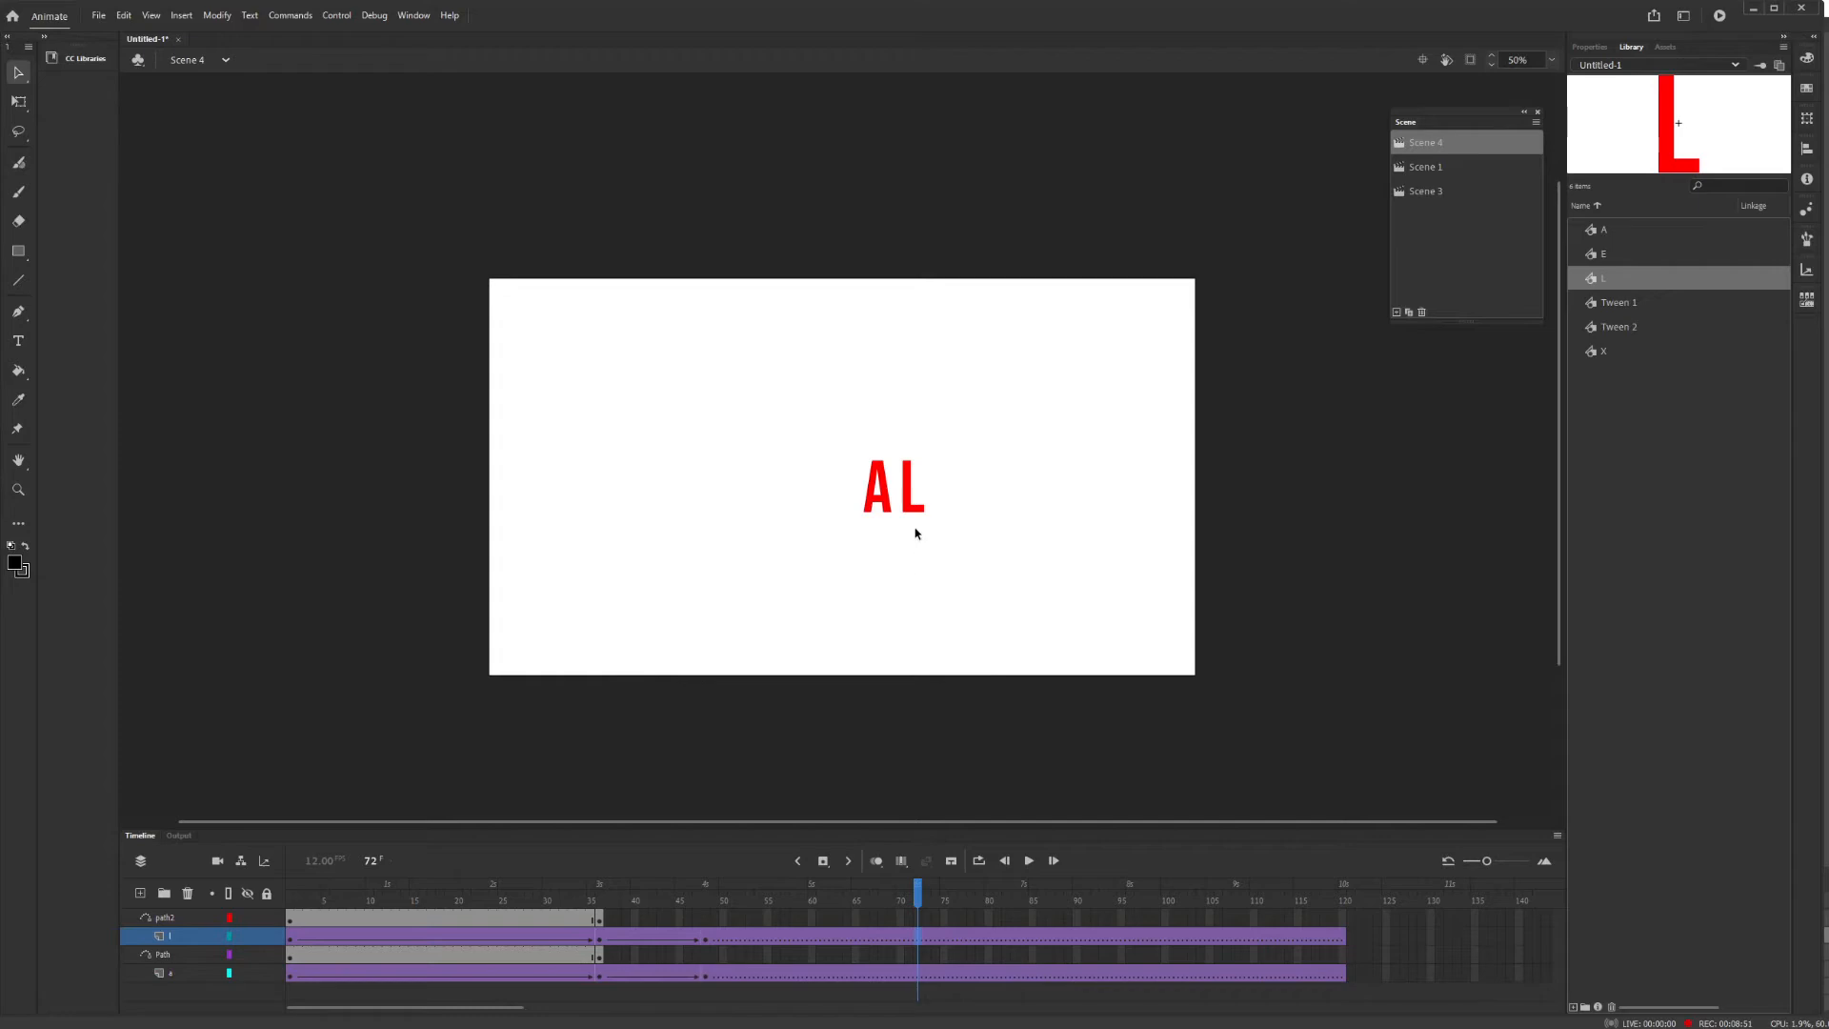
left_click_drag(910, 511, 1234, 506)
left_click_drag(883, 509, 882, 734)
left_click(1005, 752)
Test the movie to check how both letters leave the stage, and return the playhead to frame 1.
key("ctrl+Return")
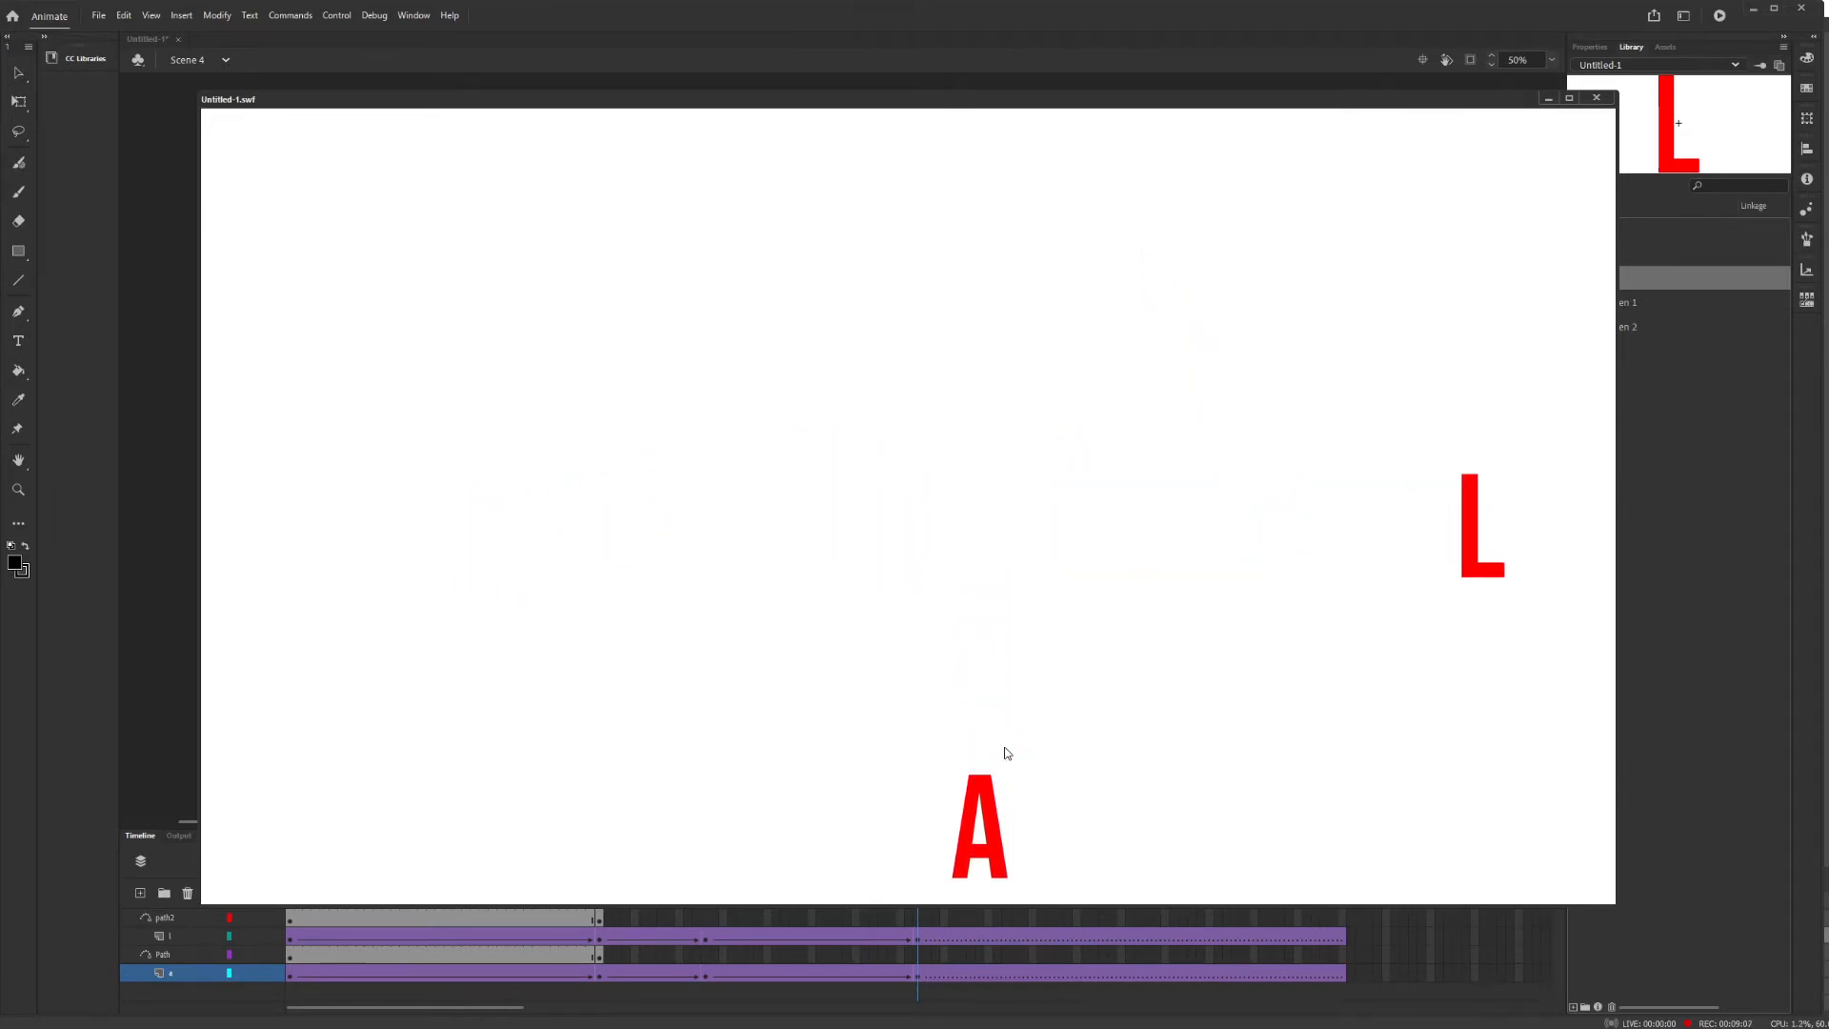
left_click(1597, 97)
key("shift+F2")
left_click_drag(914, 886, 218, 863)
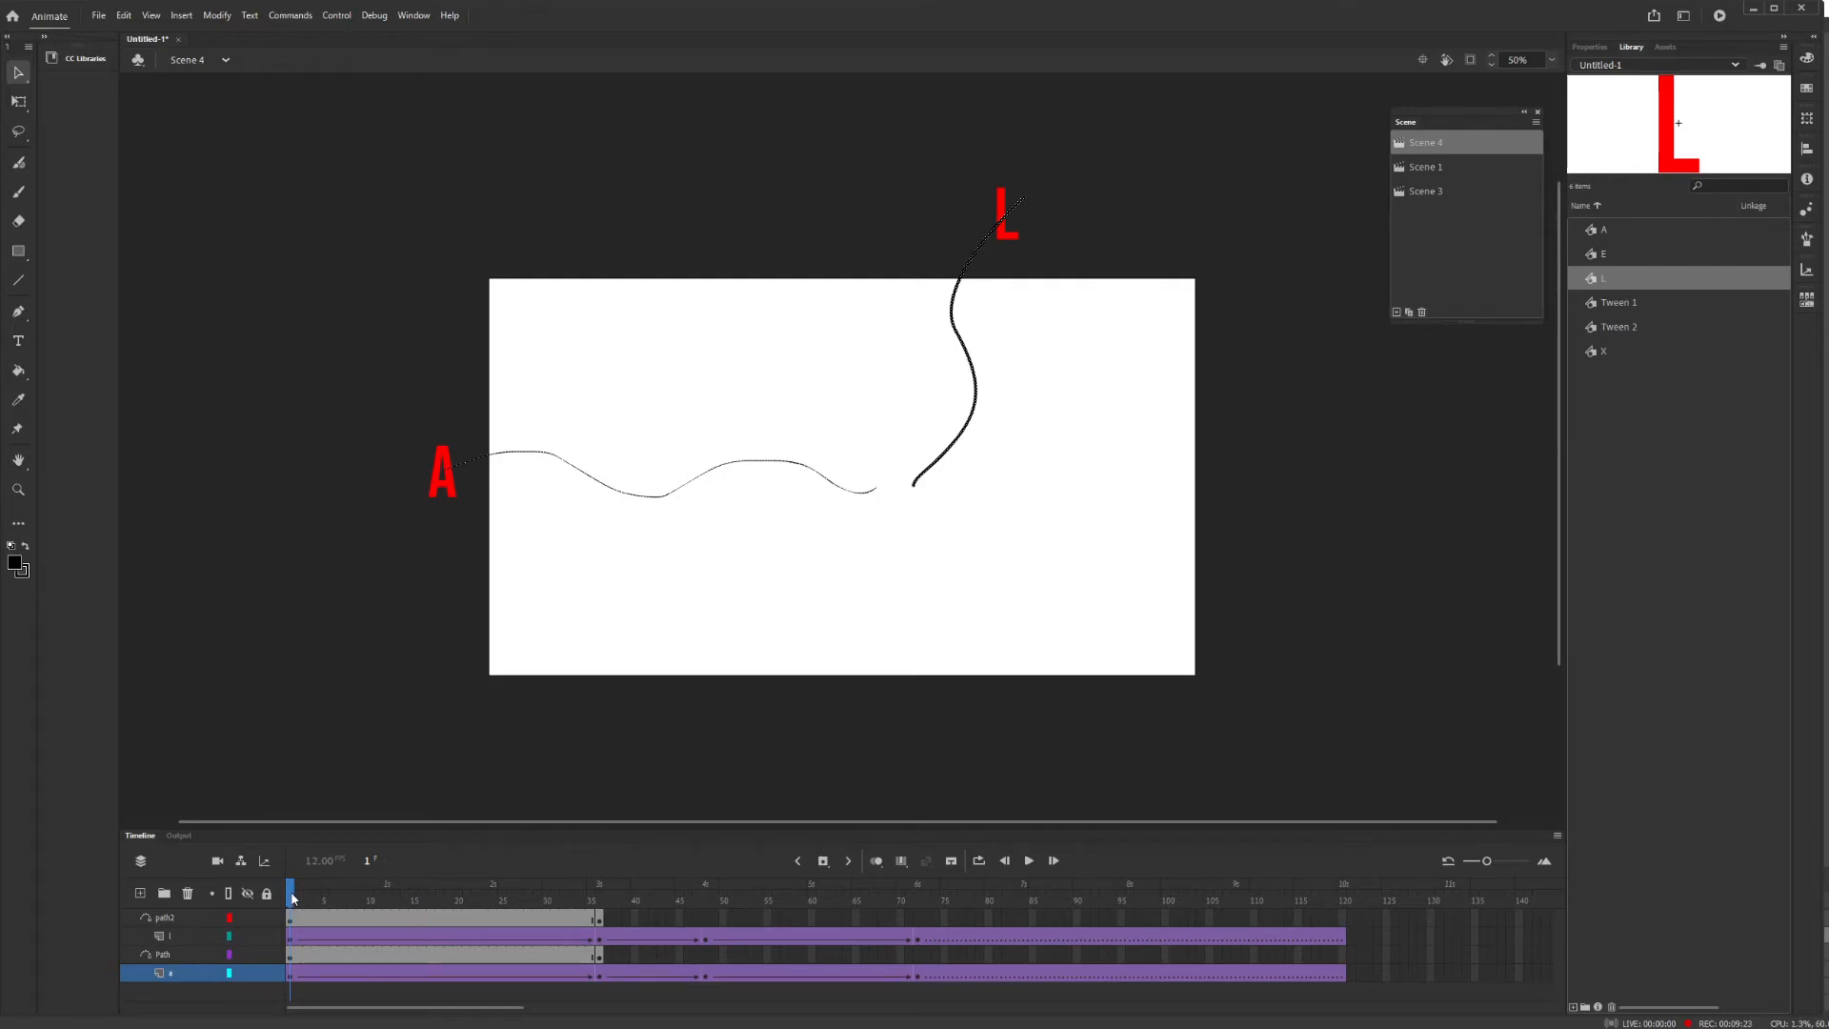
Add two new layers above path2 and rename the lower one e.
left_click(168, 920)
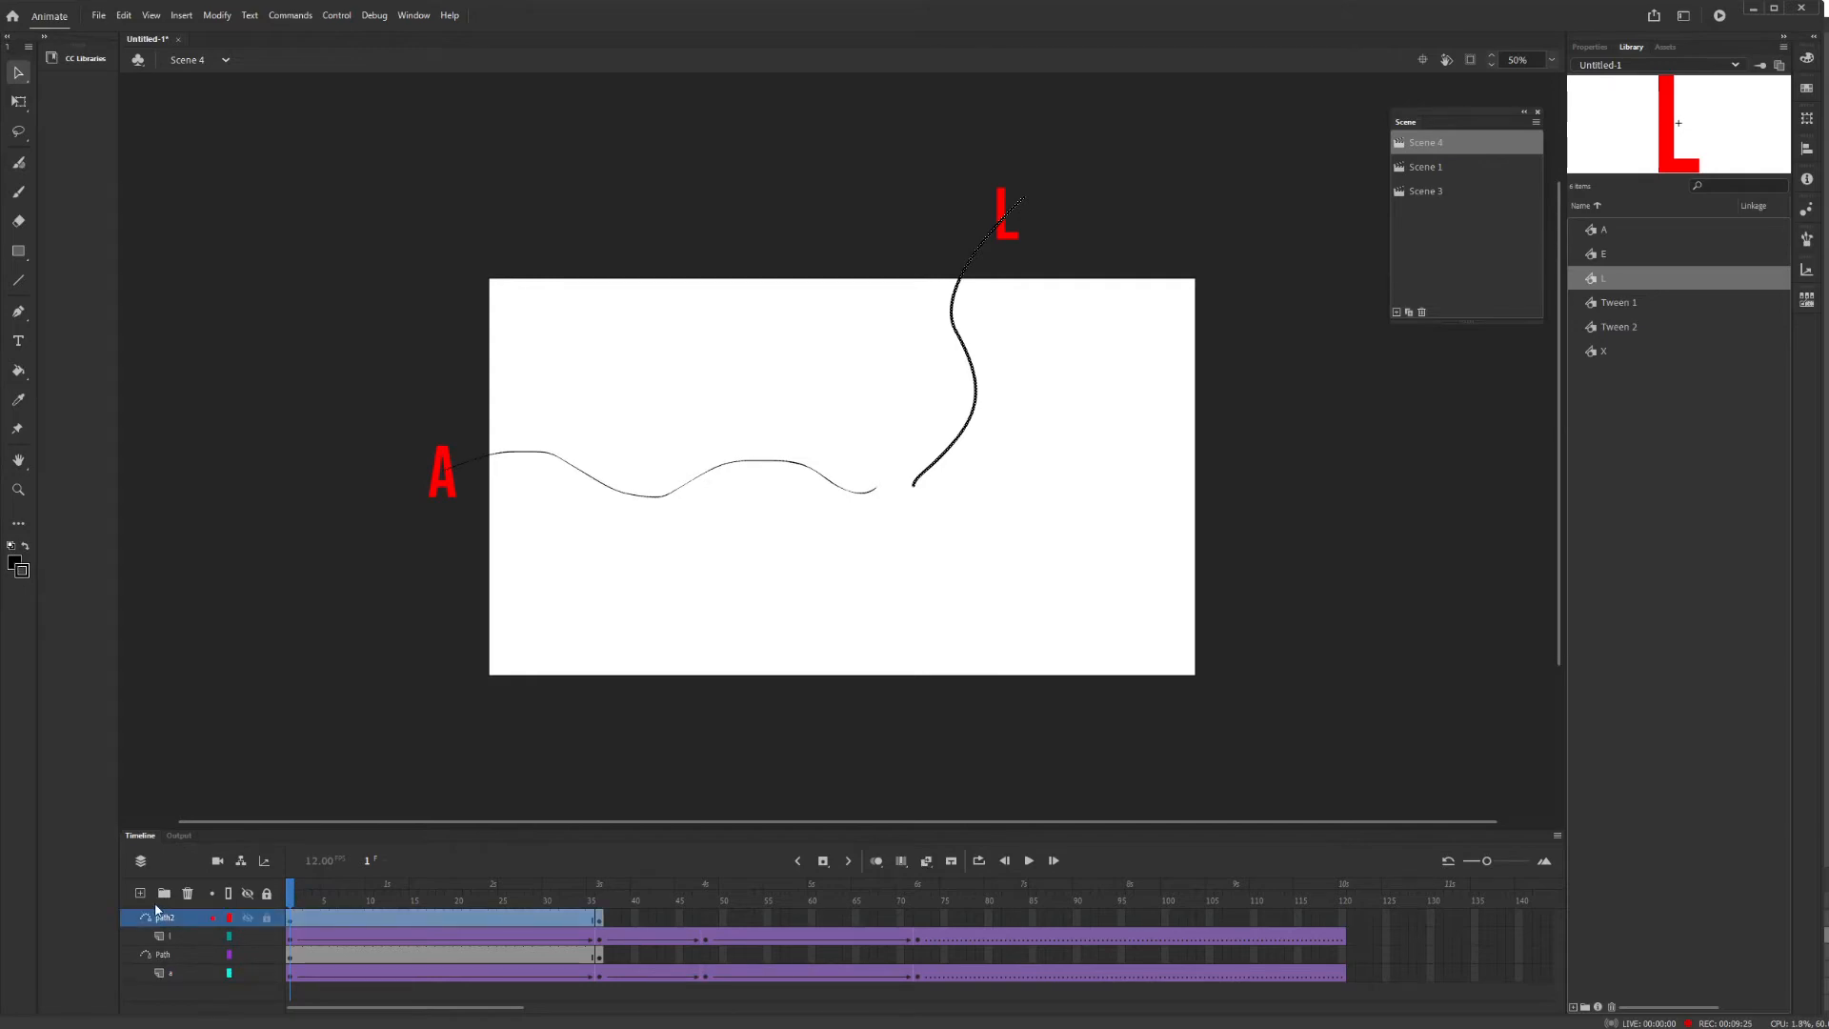
left_click(140, 893)
left_click(140, 893)
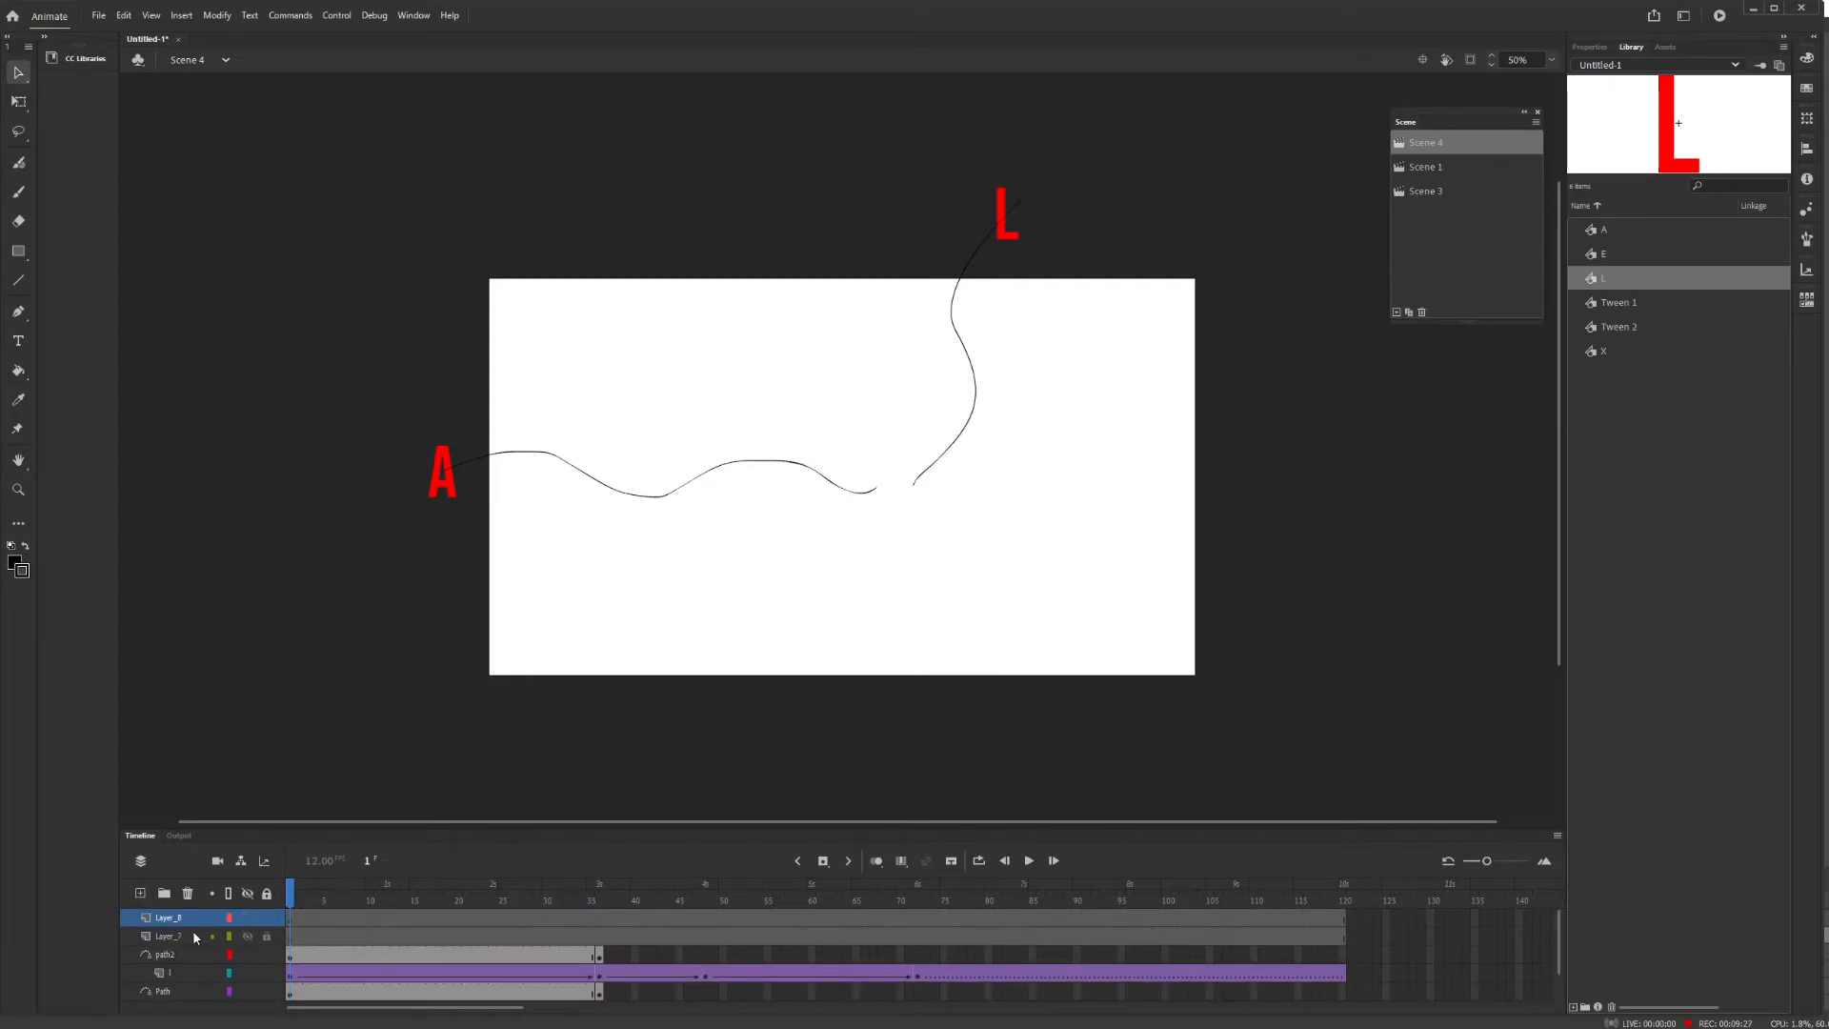
double_click(175, 936)
type("e")
key("Return")
Place the E symbol from the library on the e layer and align it beside the L as seen at frame 36.
left_click_drag(1603, 253, 985, 493)
left_click_drag(291, 901, 600, 903)
left_click_drag(980, 503, 943, 524)
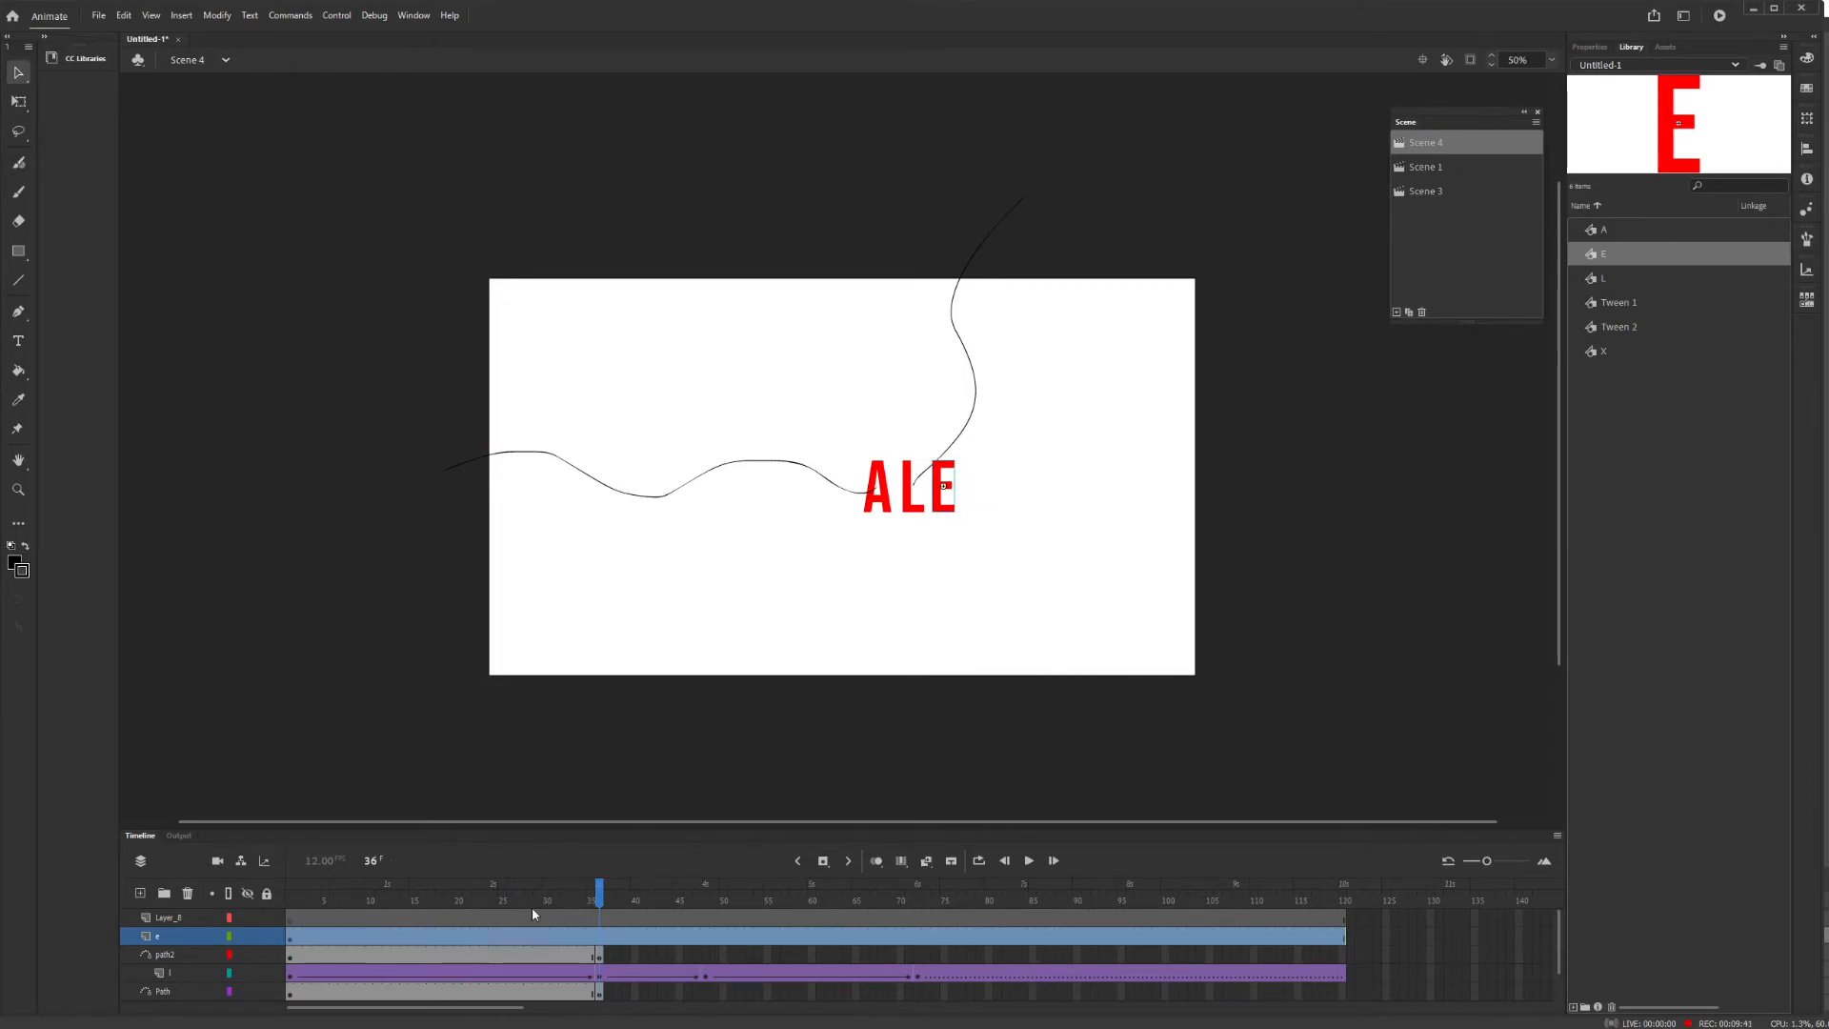
On Layer_8, draw a looping Pen path from above the stage's upper-left corner through the E and off the right edge.
left_click(290, 920)
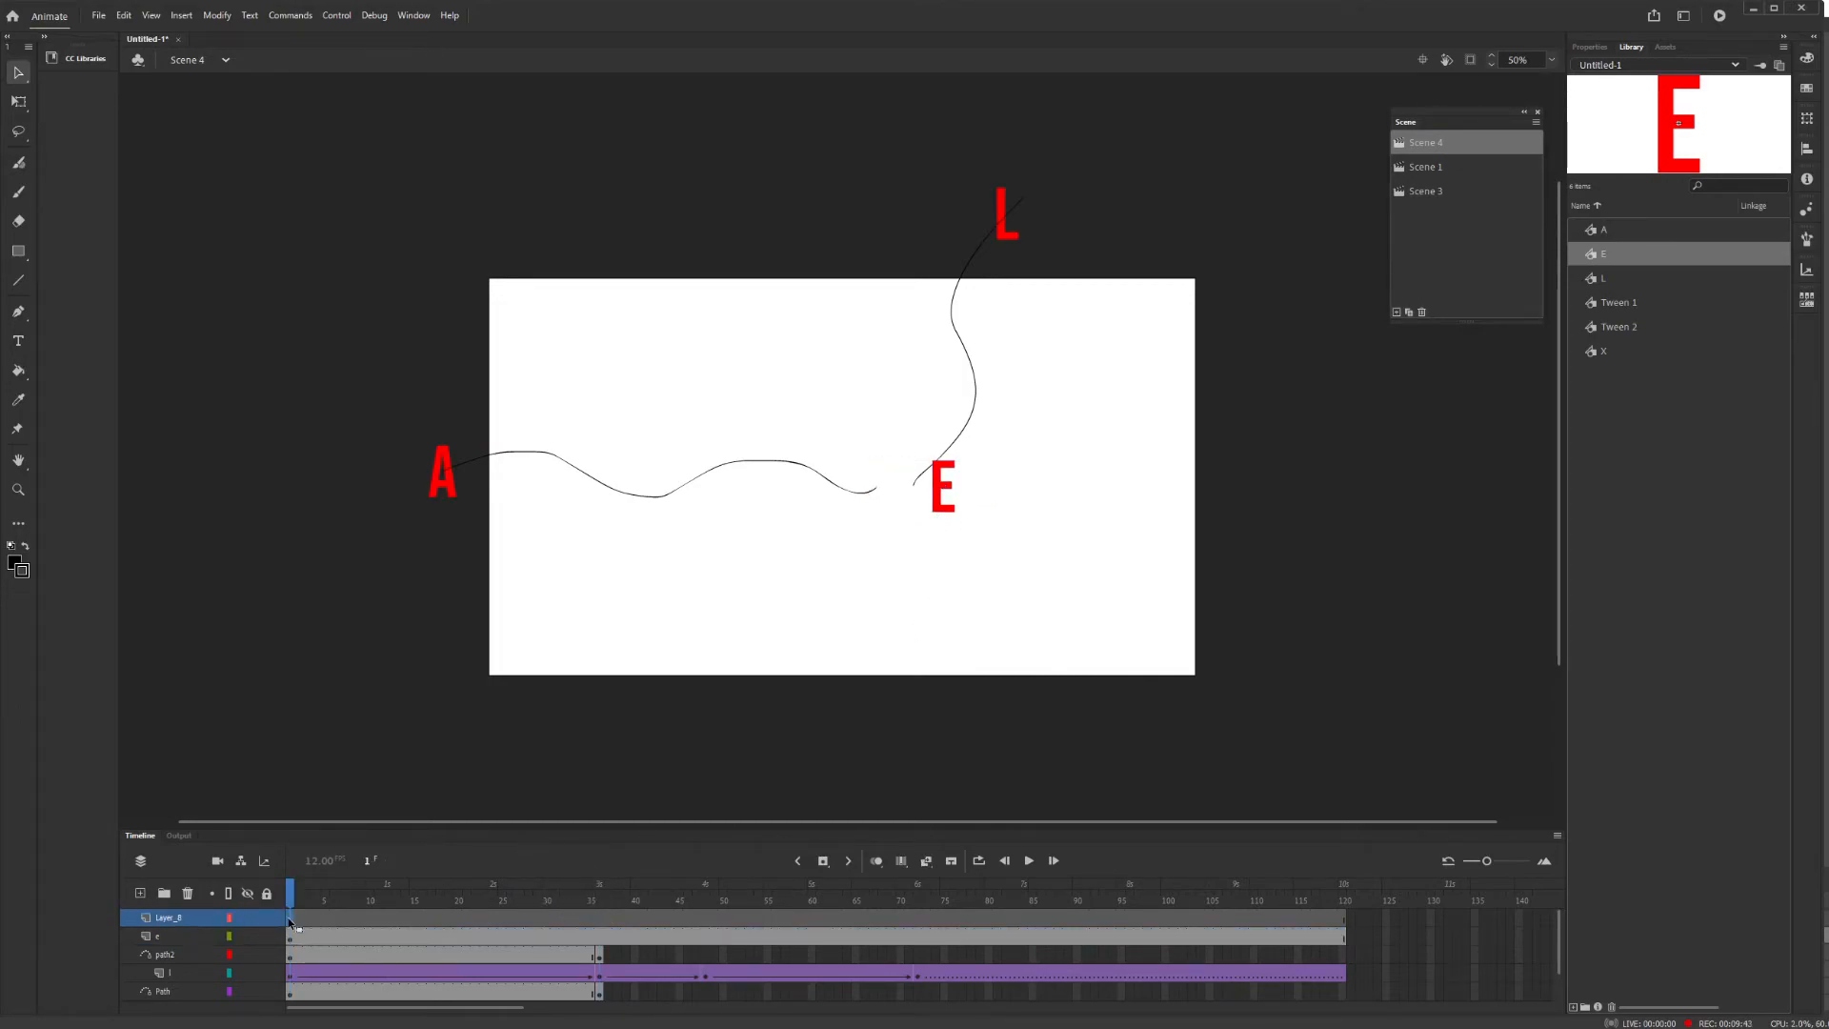
left_click(18, 311)
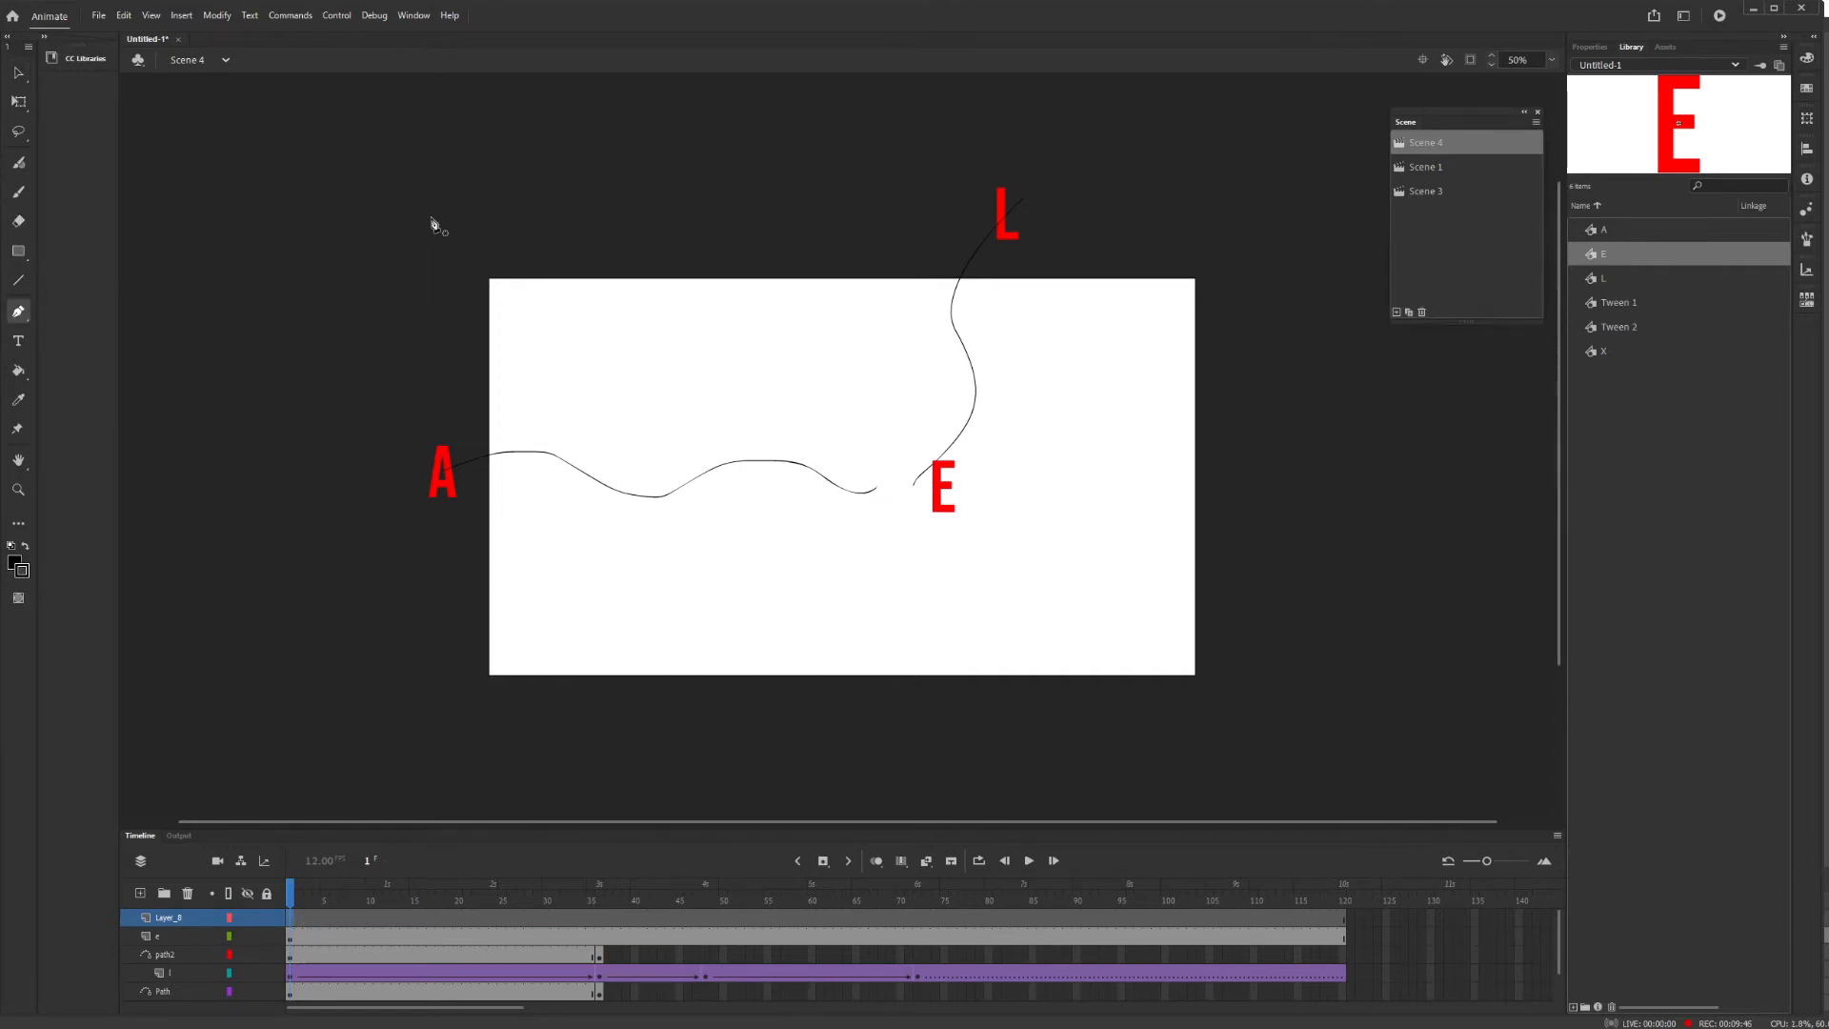
left_click(492, 222)
left_click_drag(705, 298, 705, 357)
left_click_drag(614, 414, 619, 317)
left_click_drag(766, 330, 904, 451)
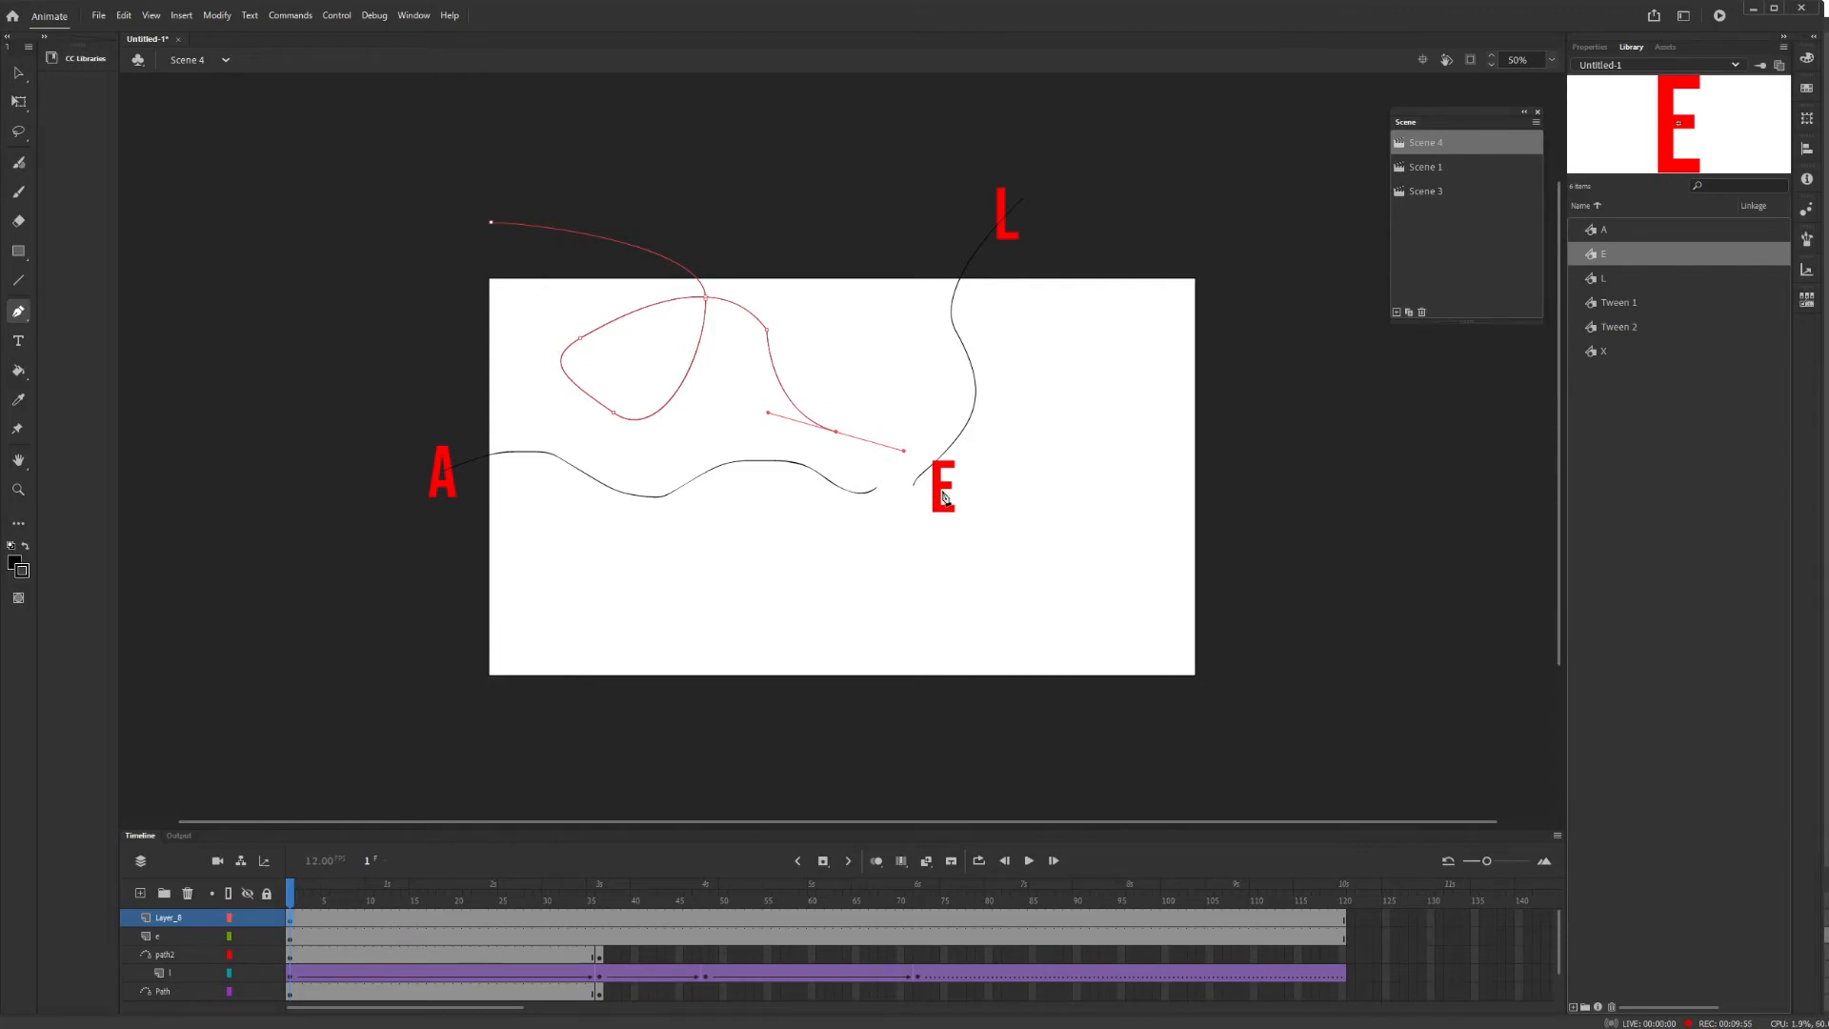
left_click_drag(1090, 561, 1359, 621)
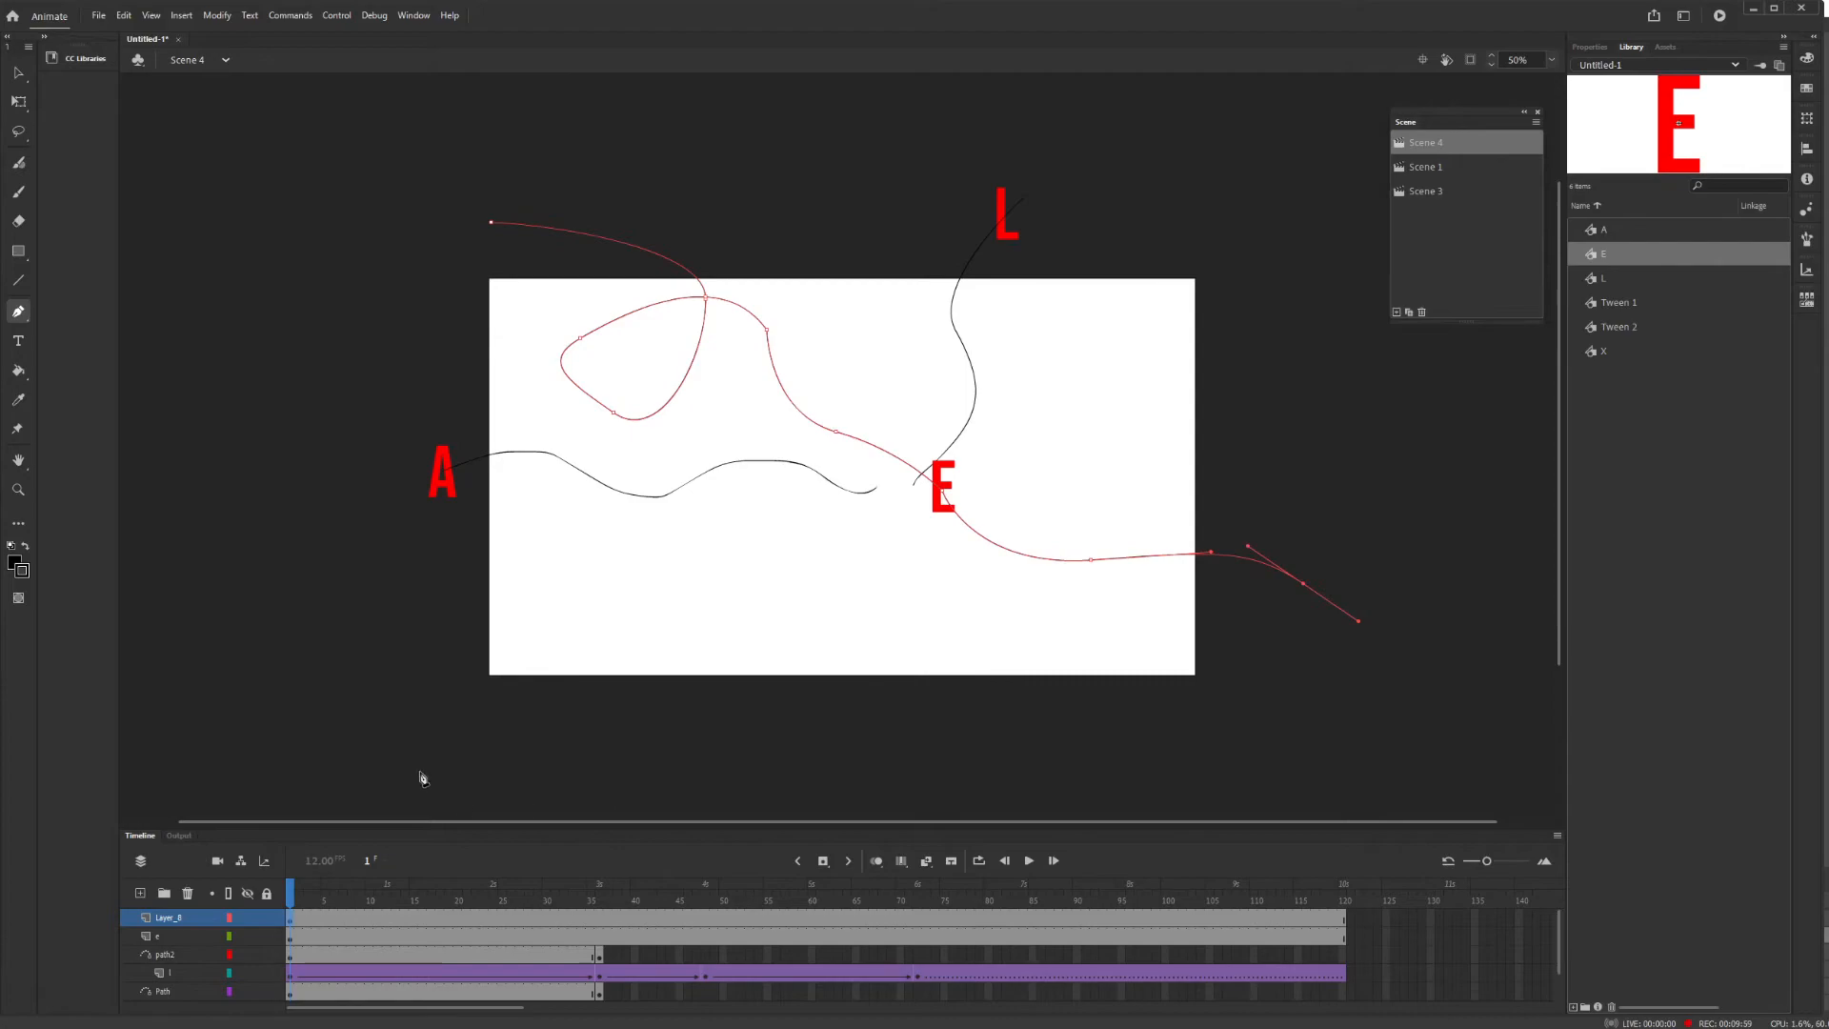
Turn Layer_8 into a guide layer and attach the e layer beneath it as a guided layer.
right_click(178, 916)
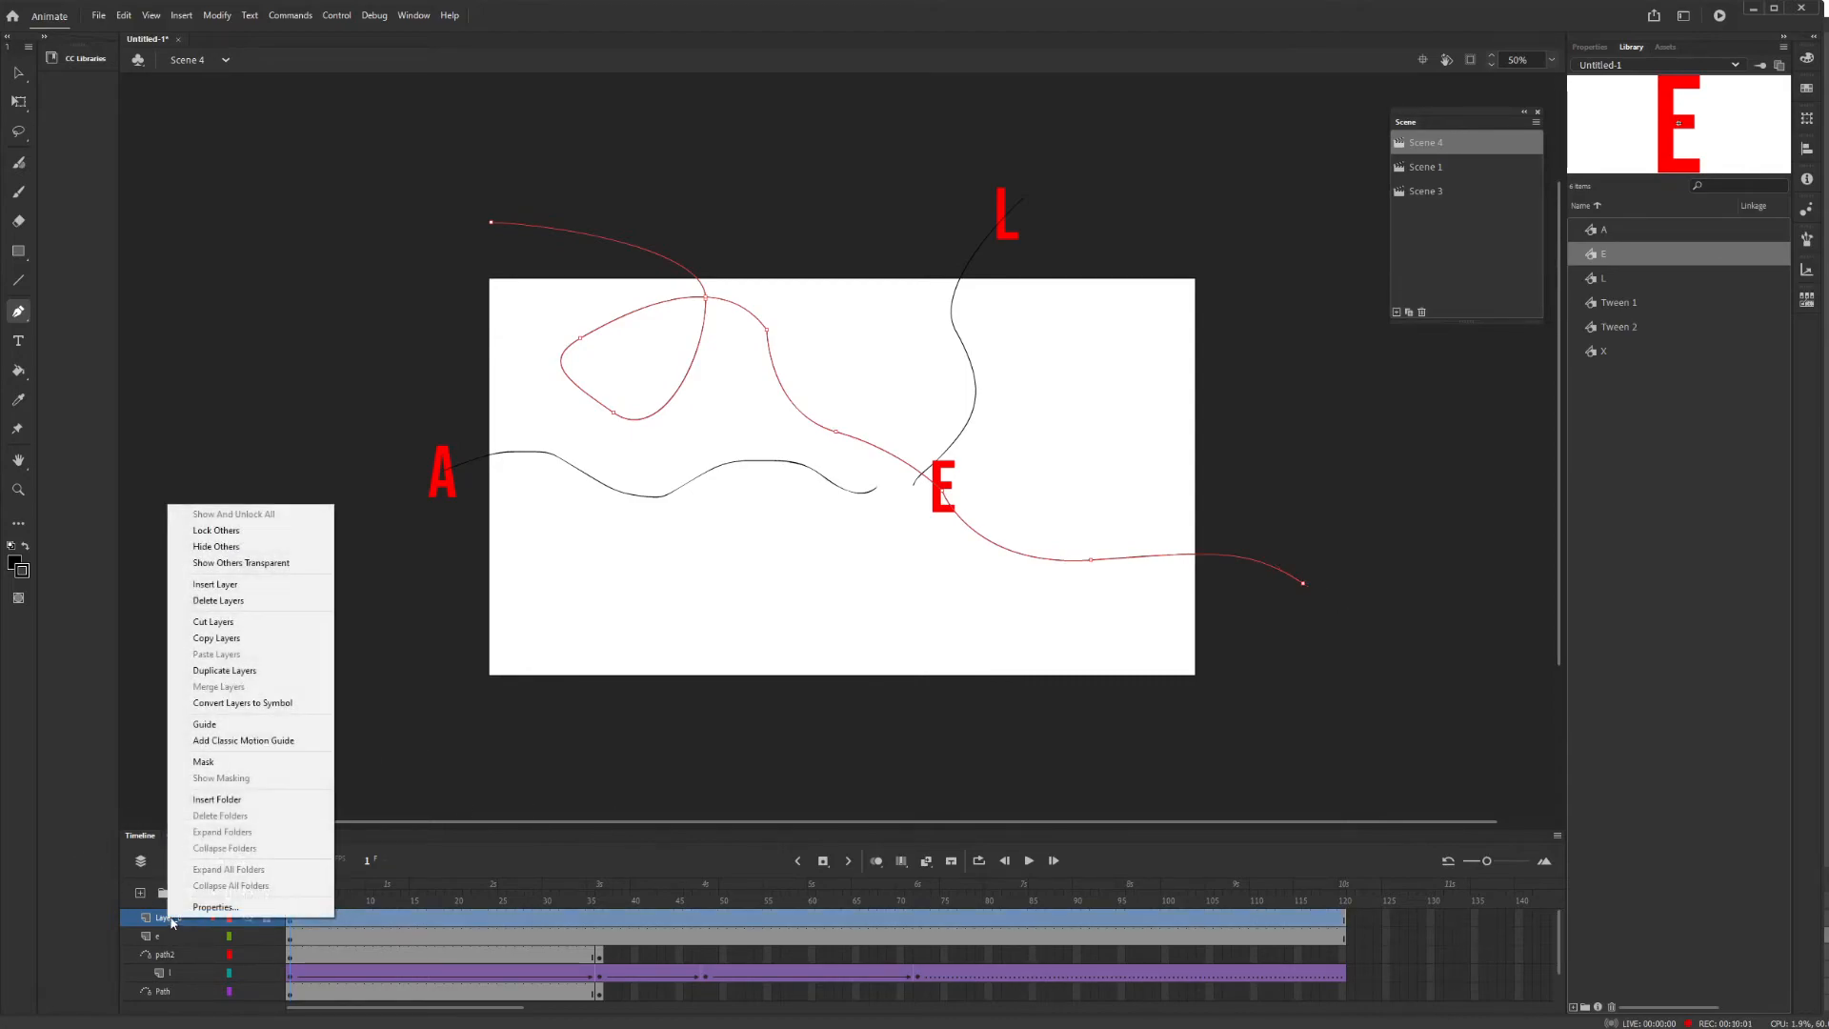
left_click(229, 740)
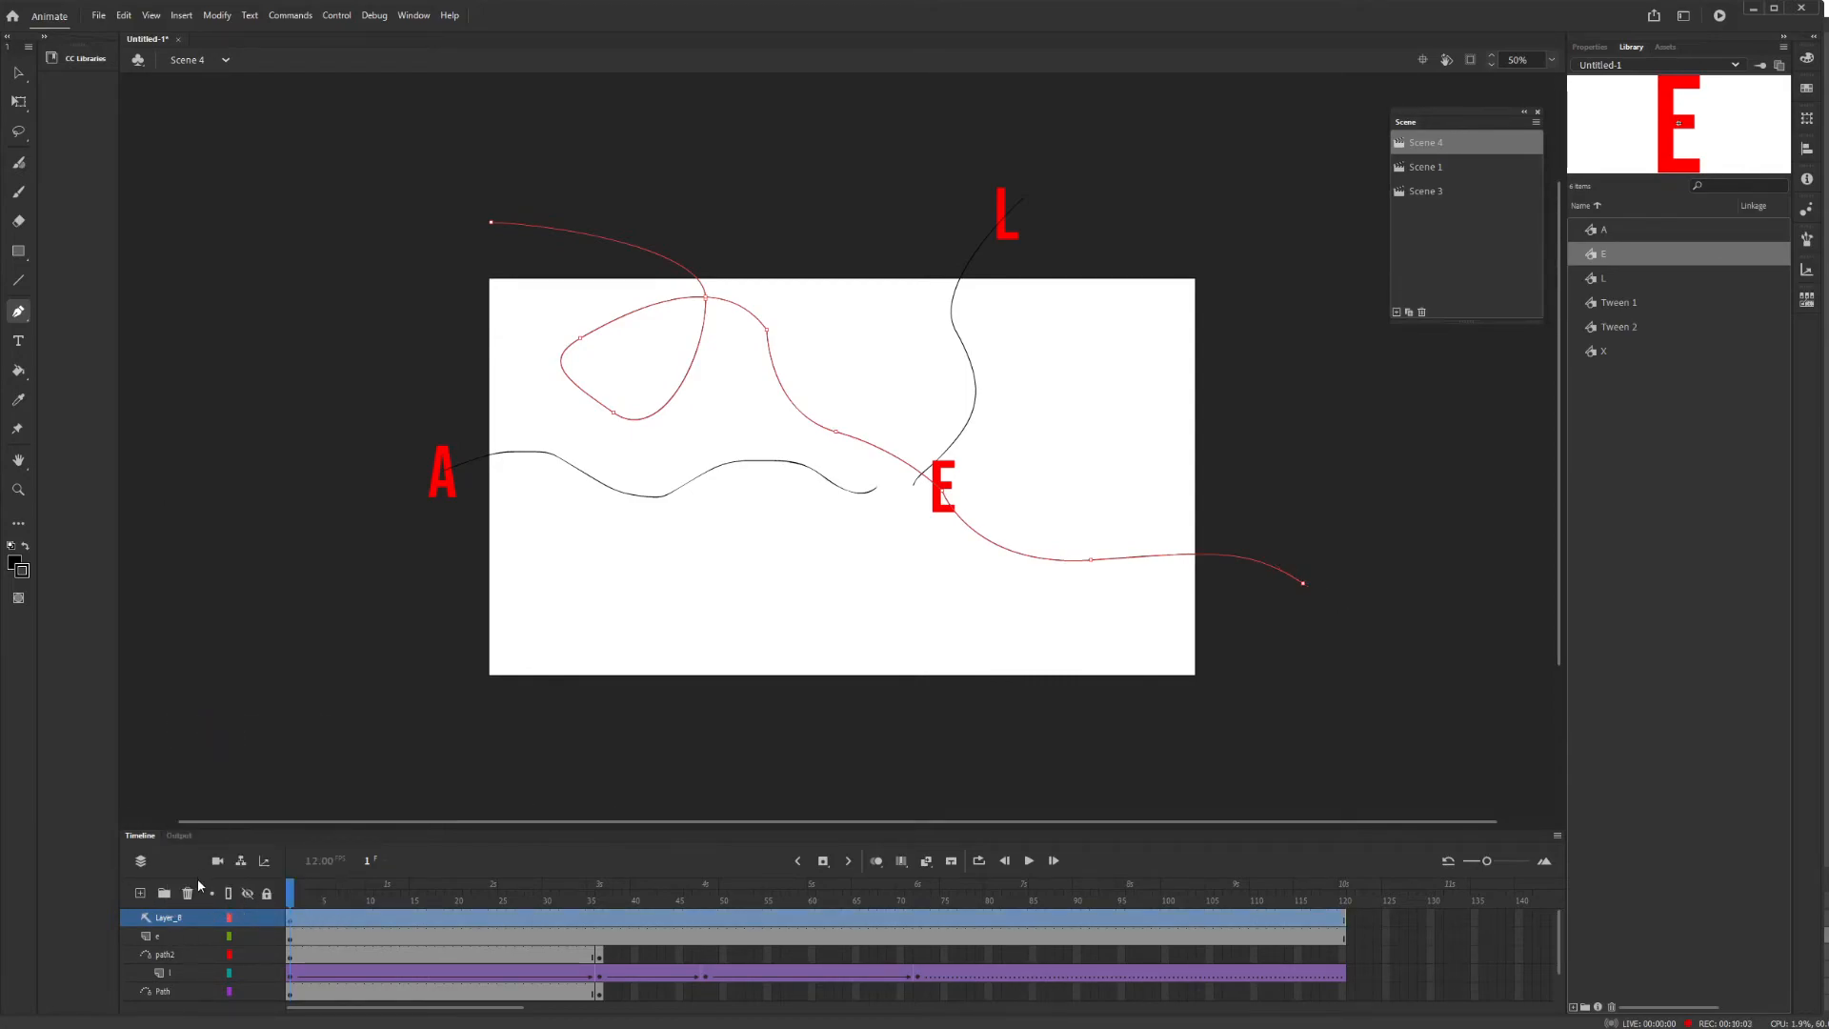
left_click(171, 939)
left_click_drag(164, 943, 176, 934)
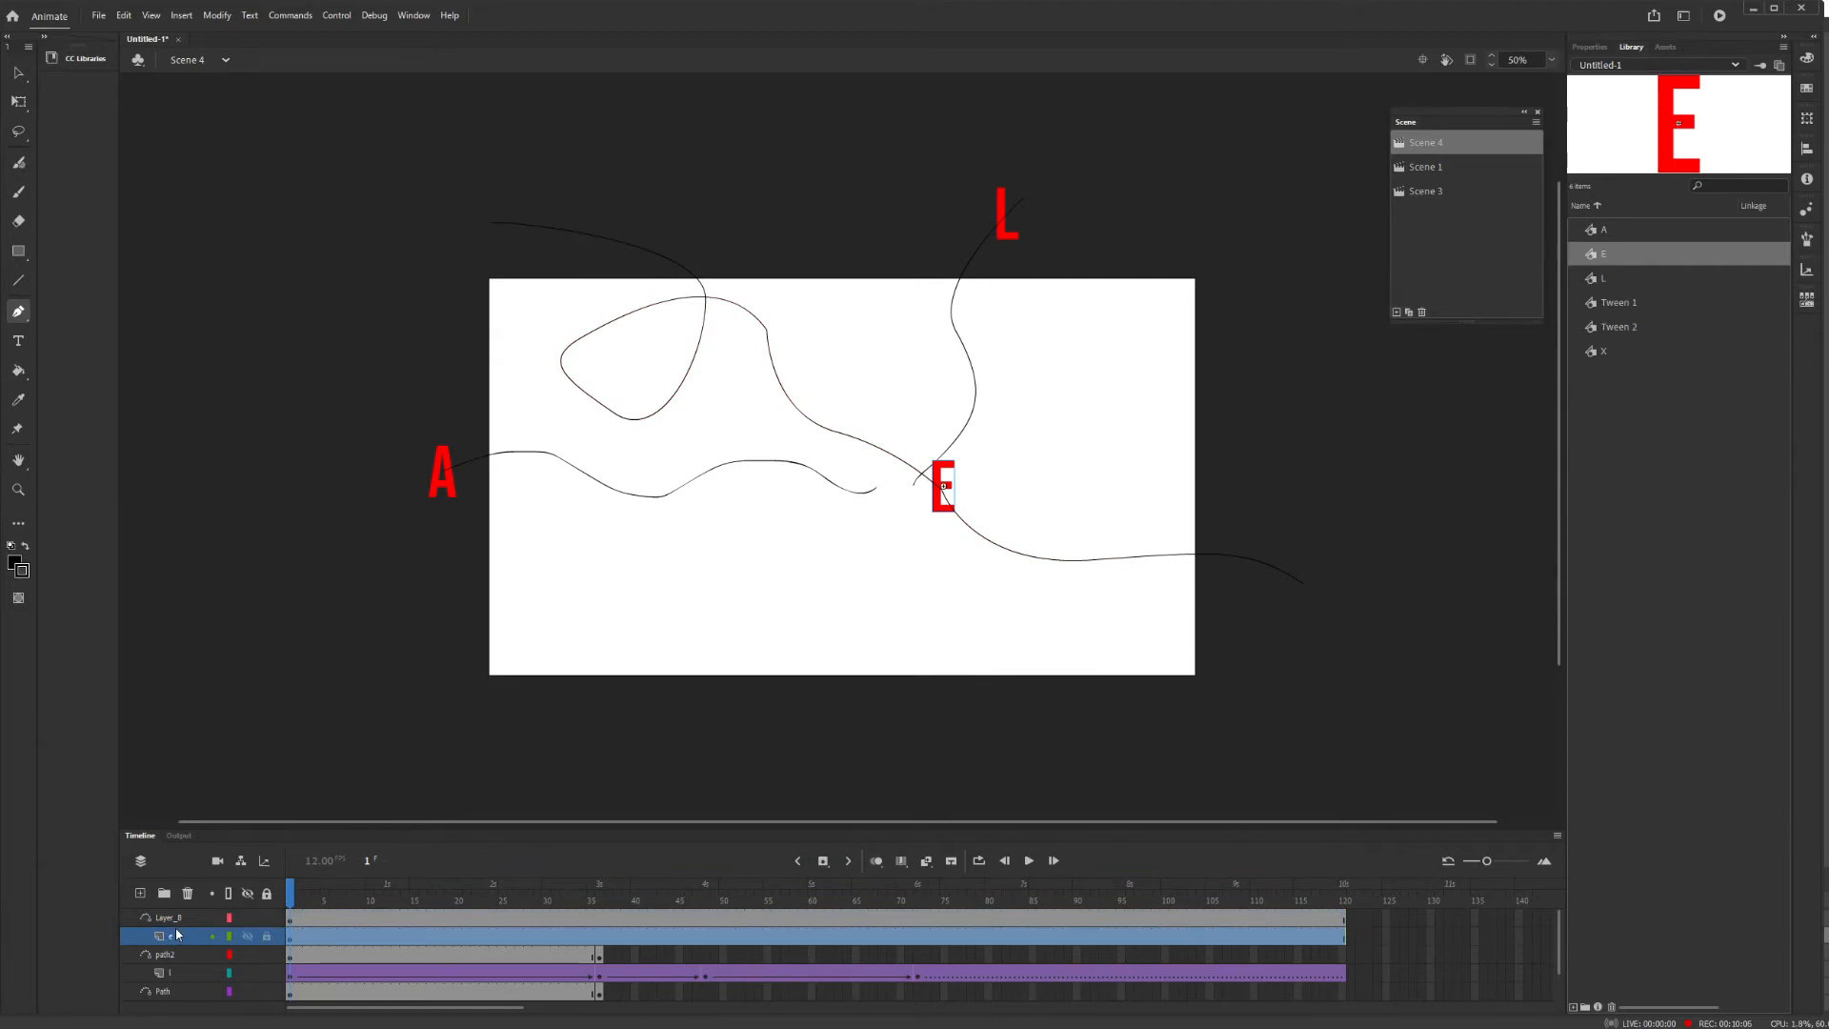
Create a classic tween on the e layer and snap the E to the start of its path at frame 1.
left_click(290, 941)
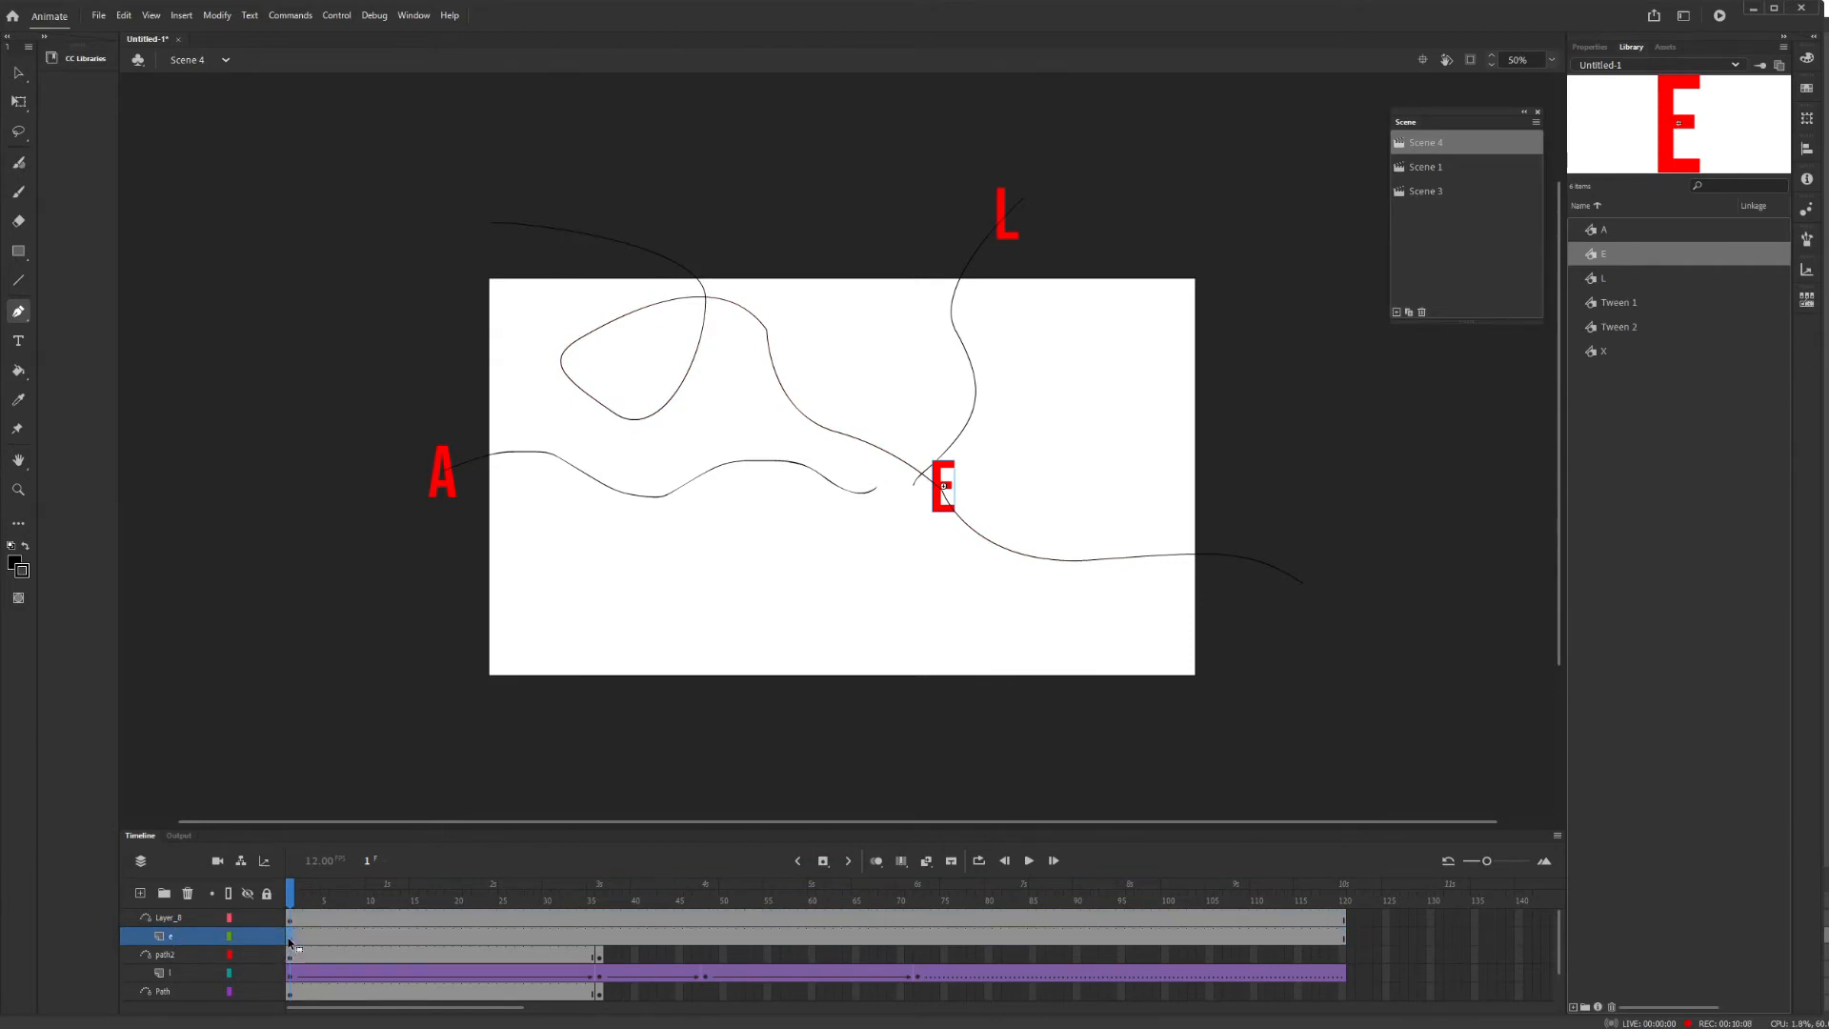
left_click(181, 16)
left_click(199, 57)
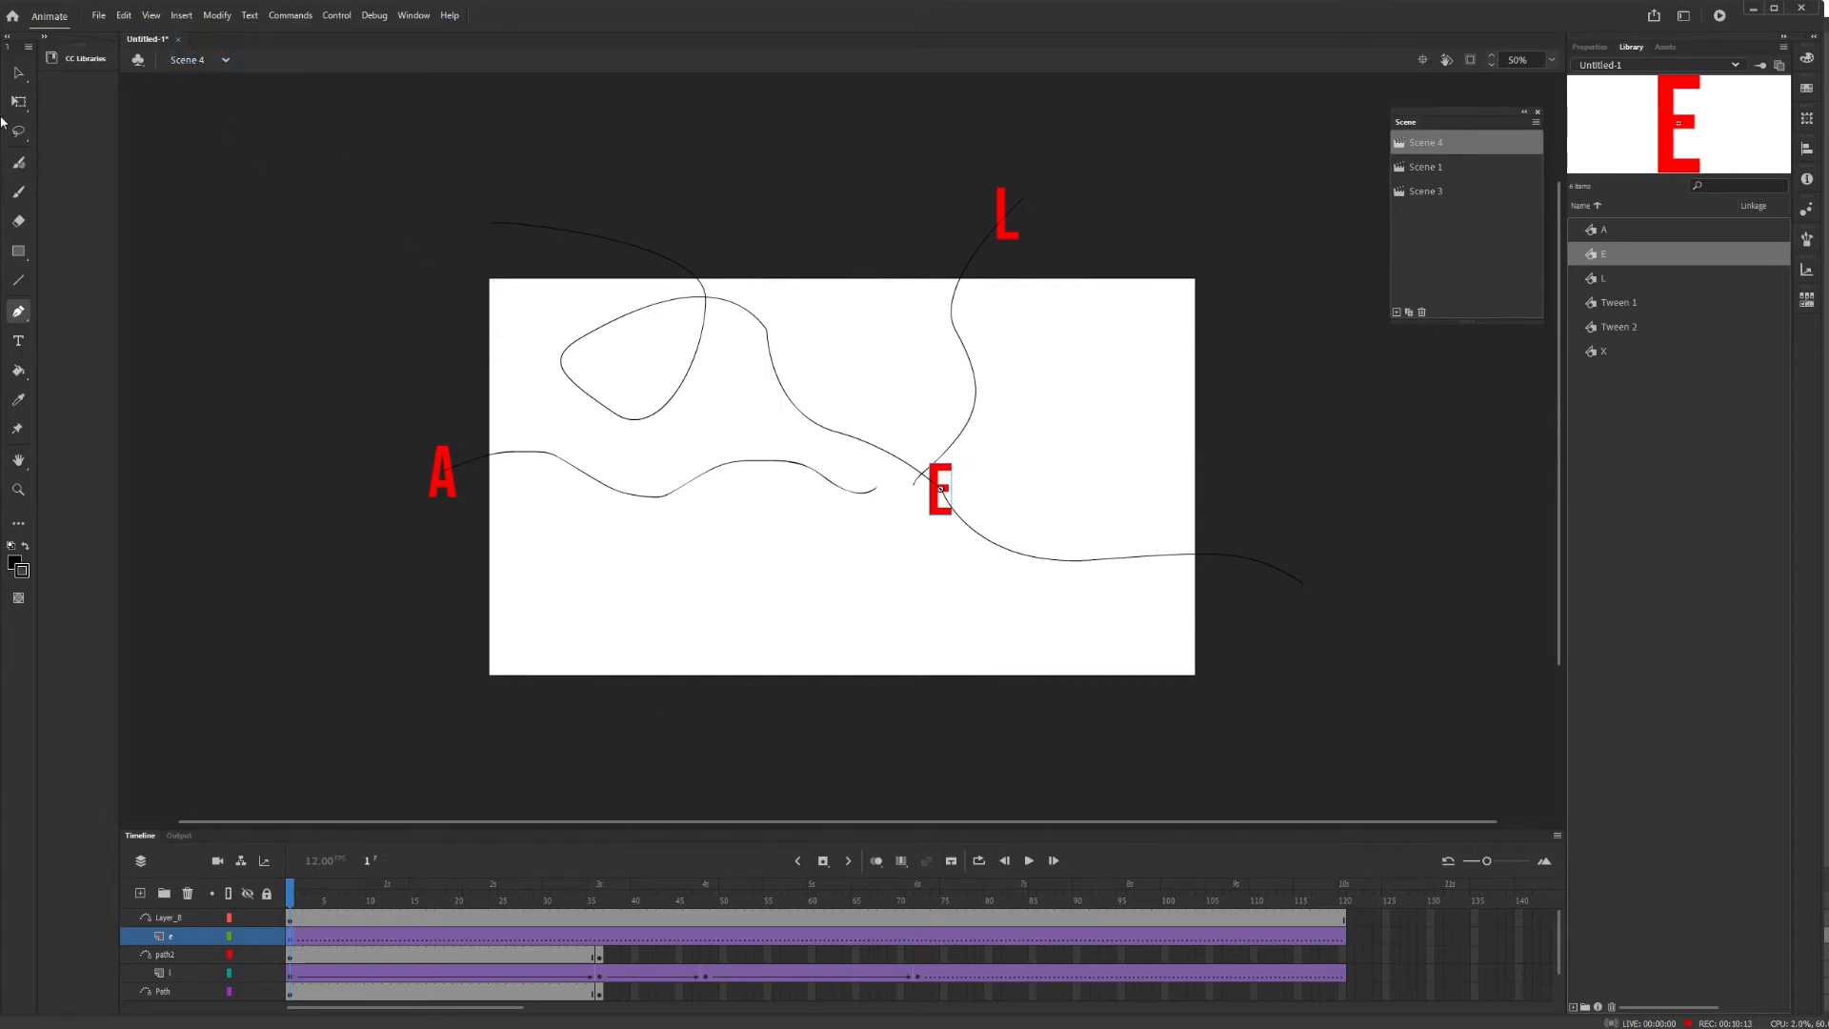
key("v")
left_click_drag(941, 486, 491, 222)
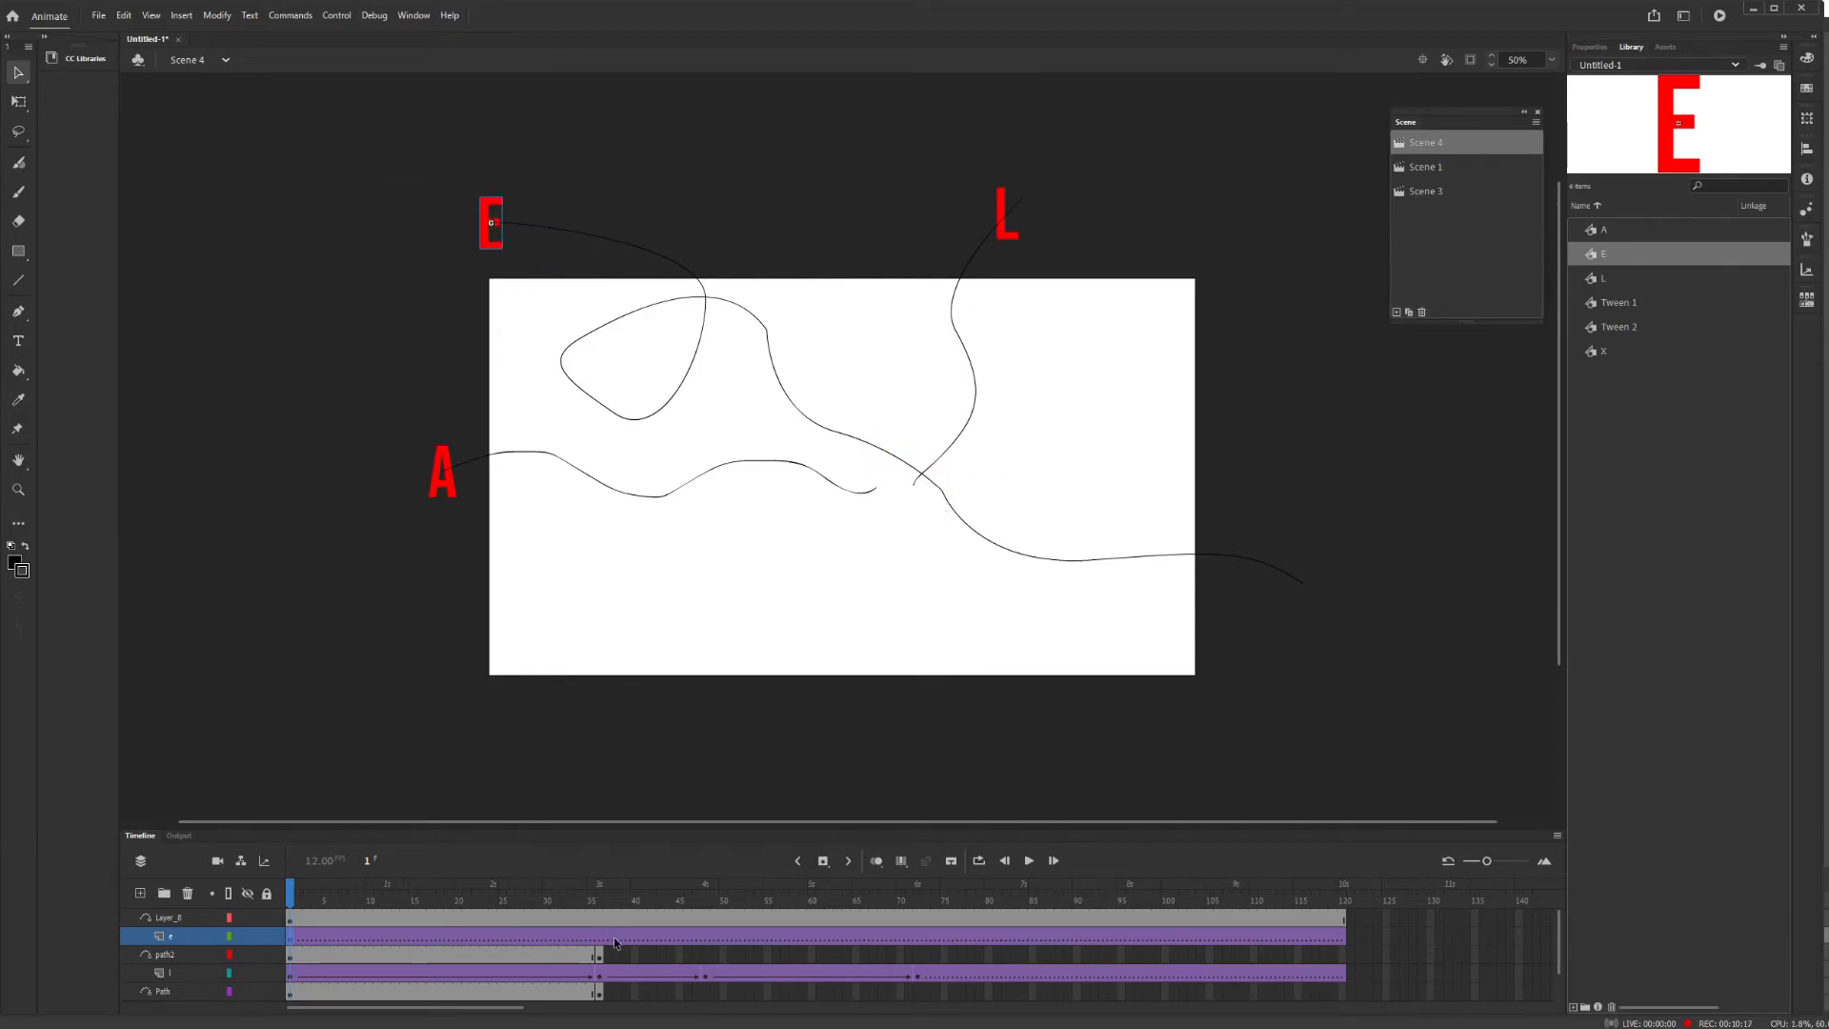
At frame 36, move the E along its path to sit beside the L and nudge it into alignment.
left_click(601, 943)
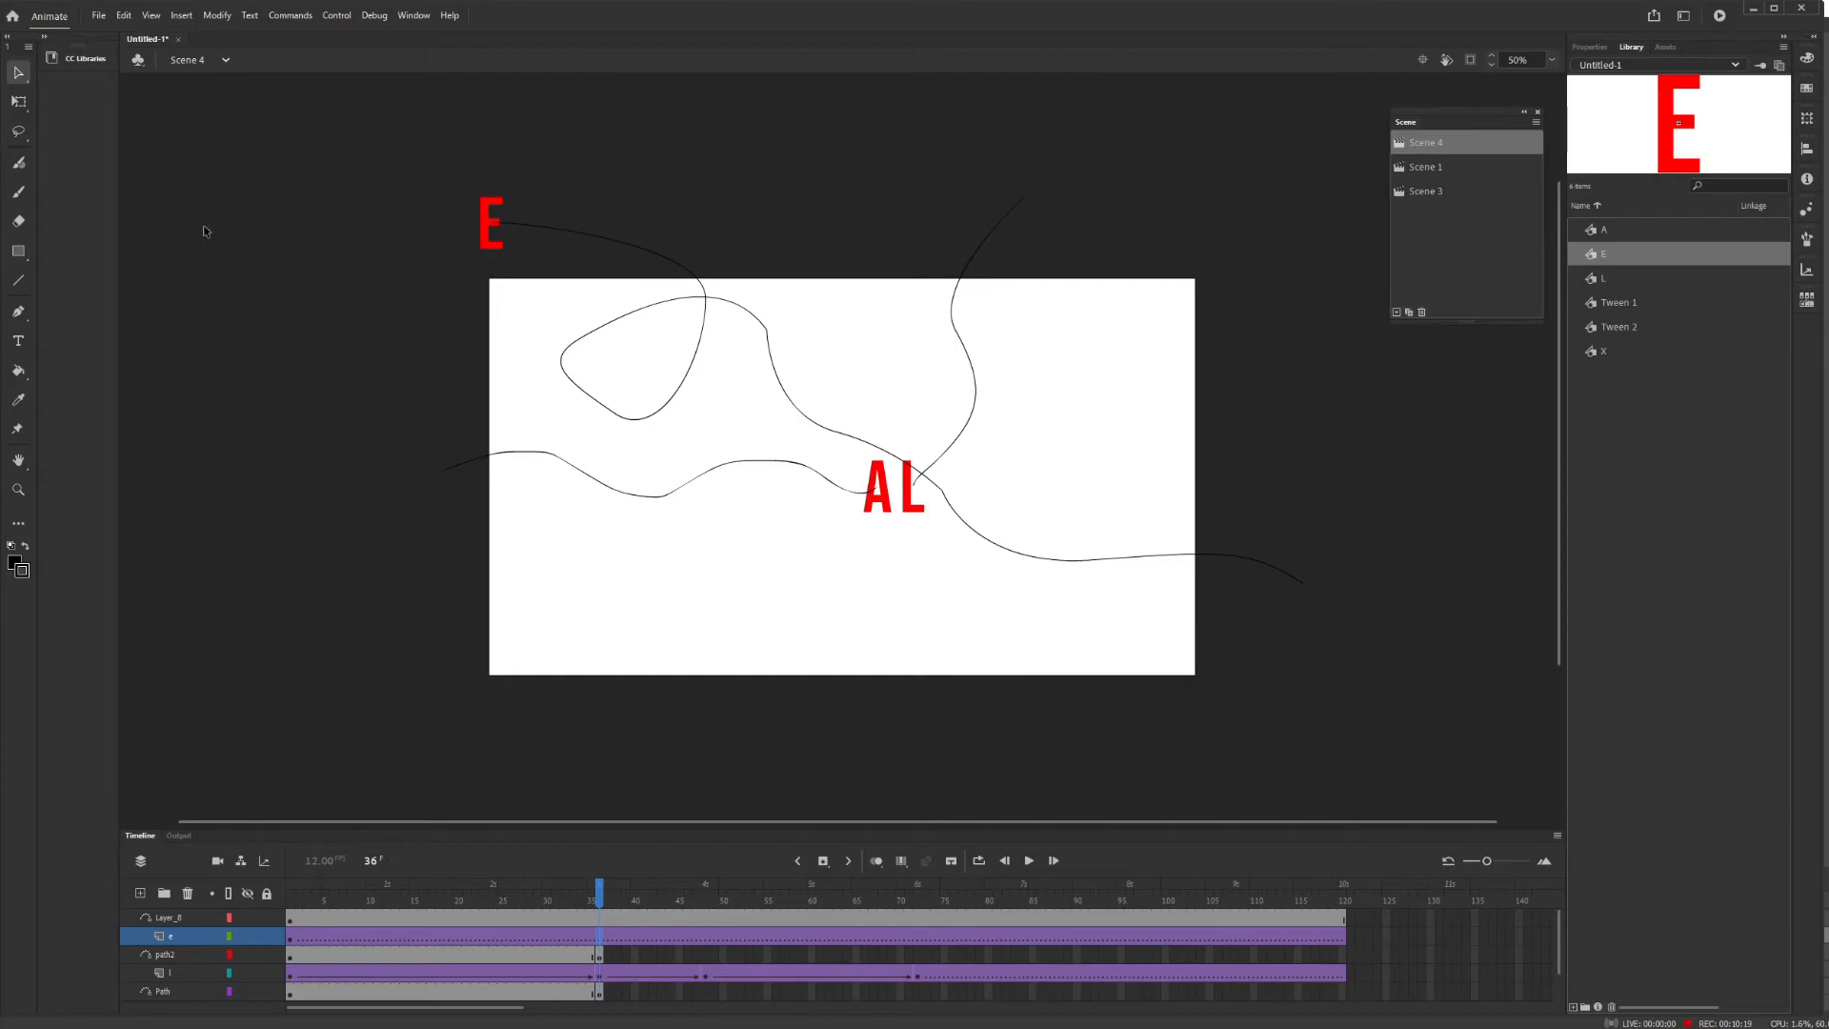
left_click_drag(494, 241, 939, 502)
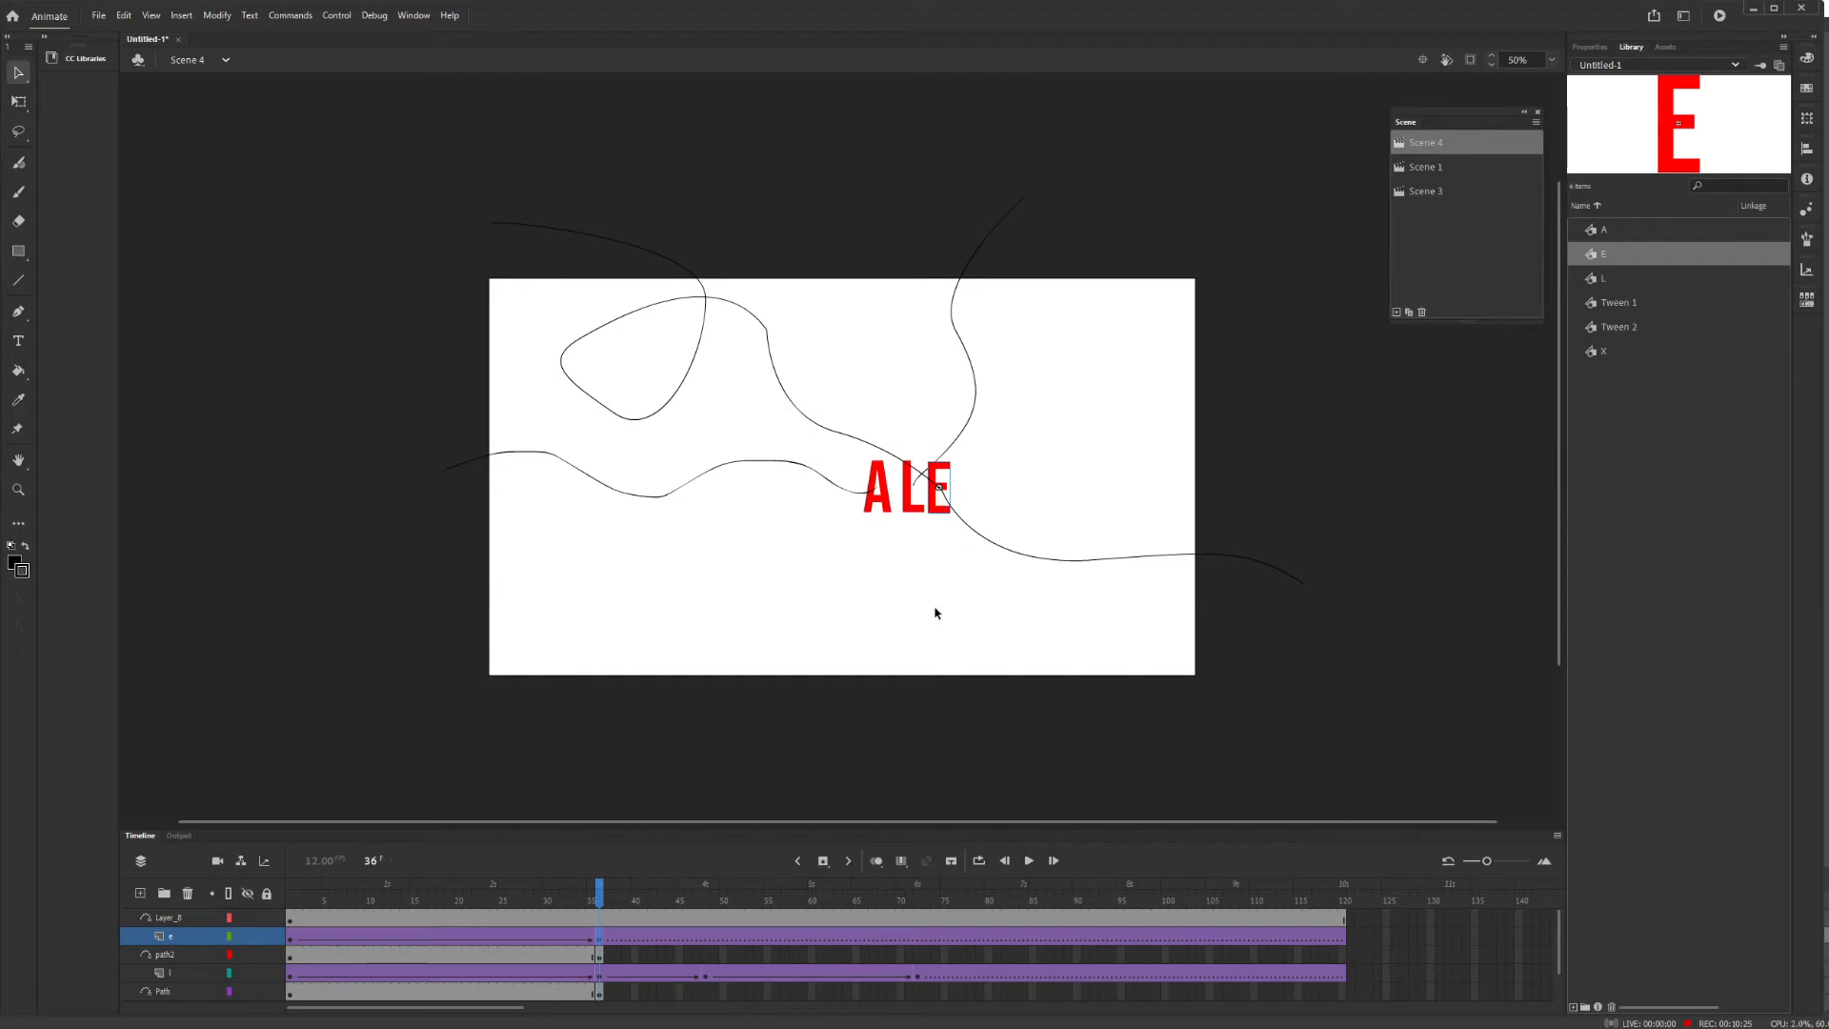
key("Left")
key("Left")
key("Up")
Insert a keyframe for the E at frame 48 and move it to the path's far end at frame 72.
left_click_drag(604, 904, 706, 902)
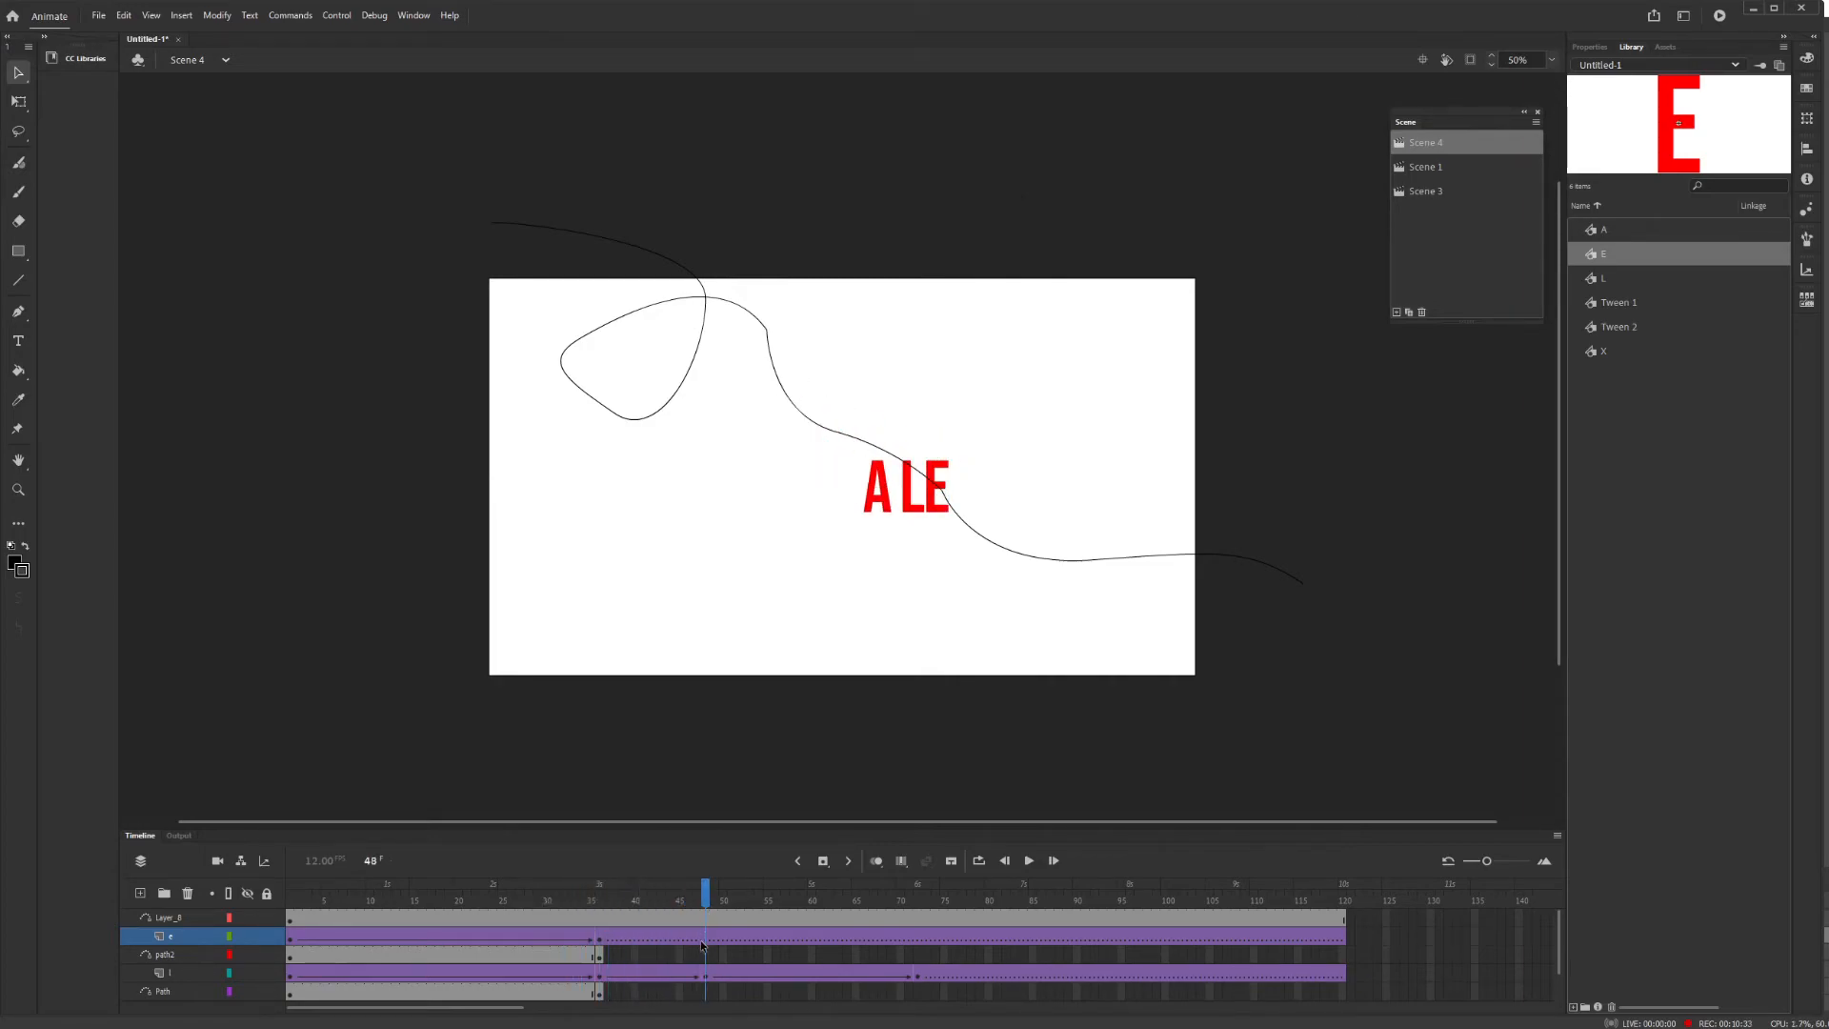
left_click(706, 941)
left_click(918, 942)
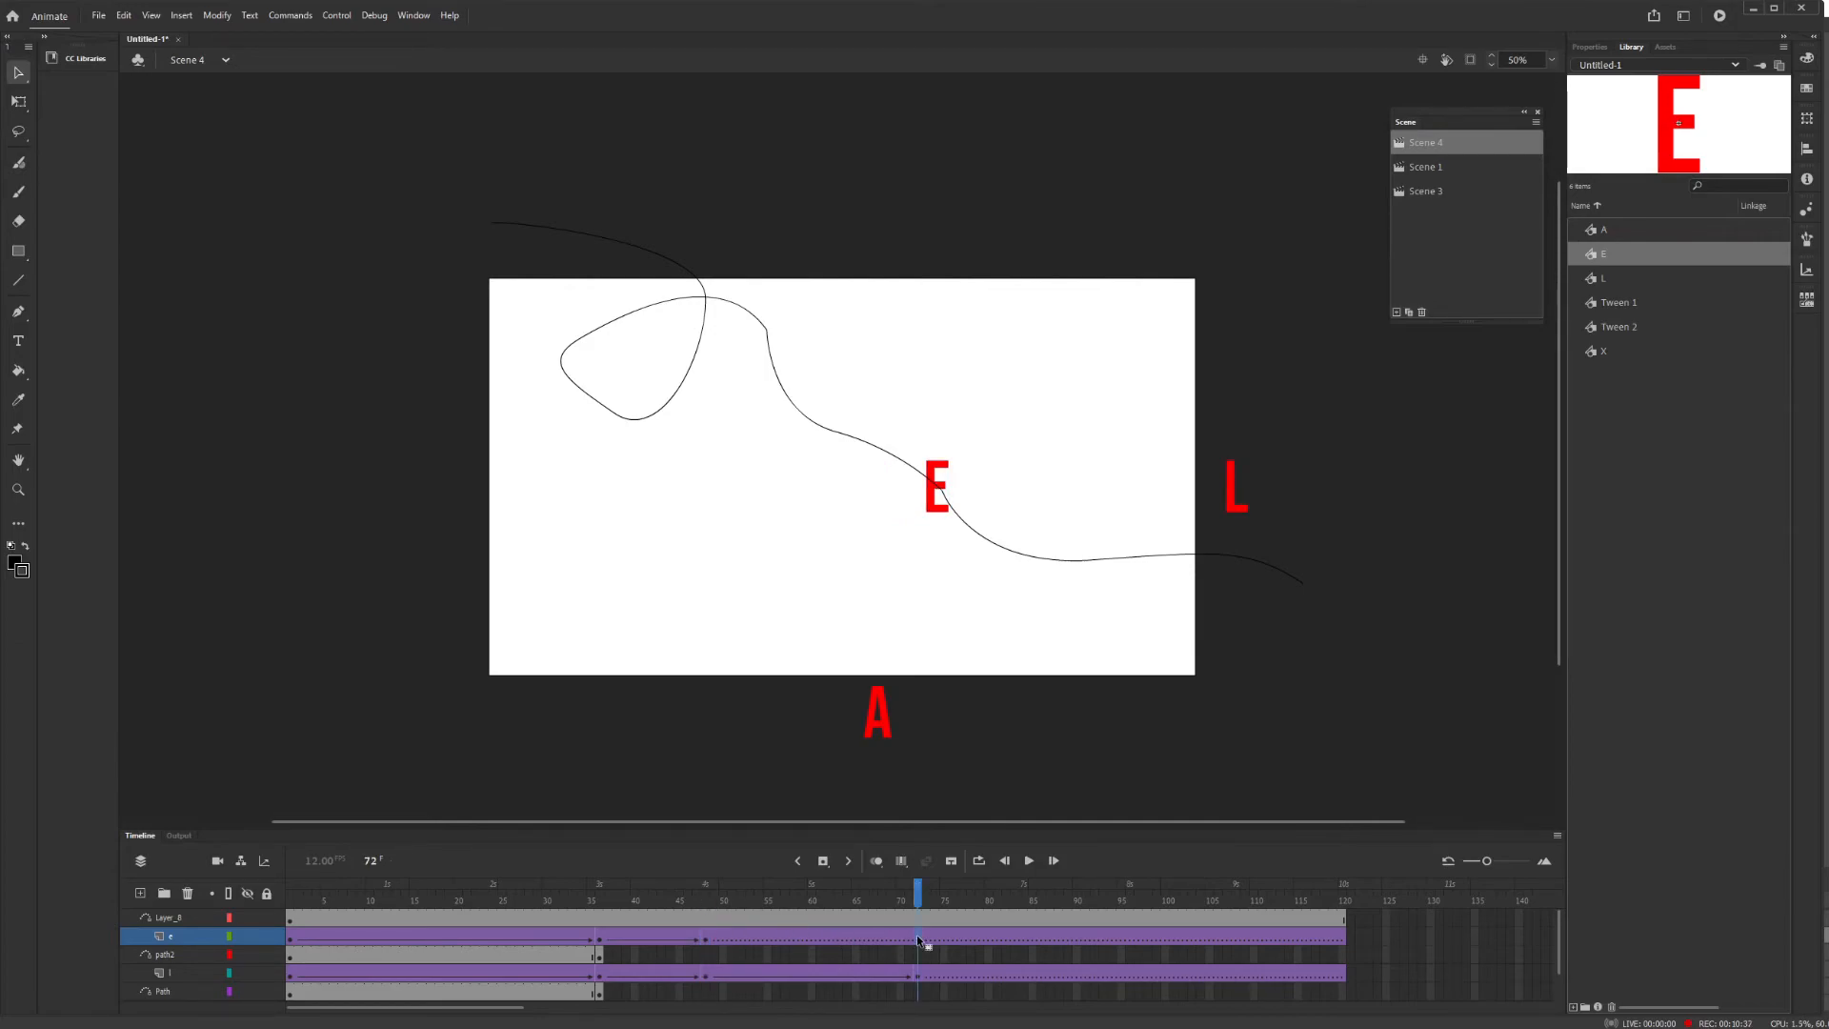
left_click_drag(936, 512, 1308, 609)
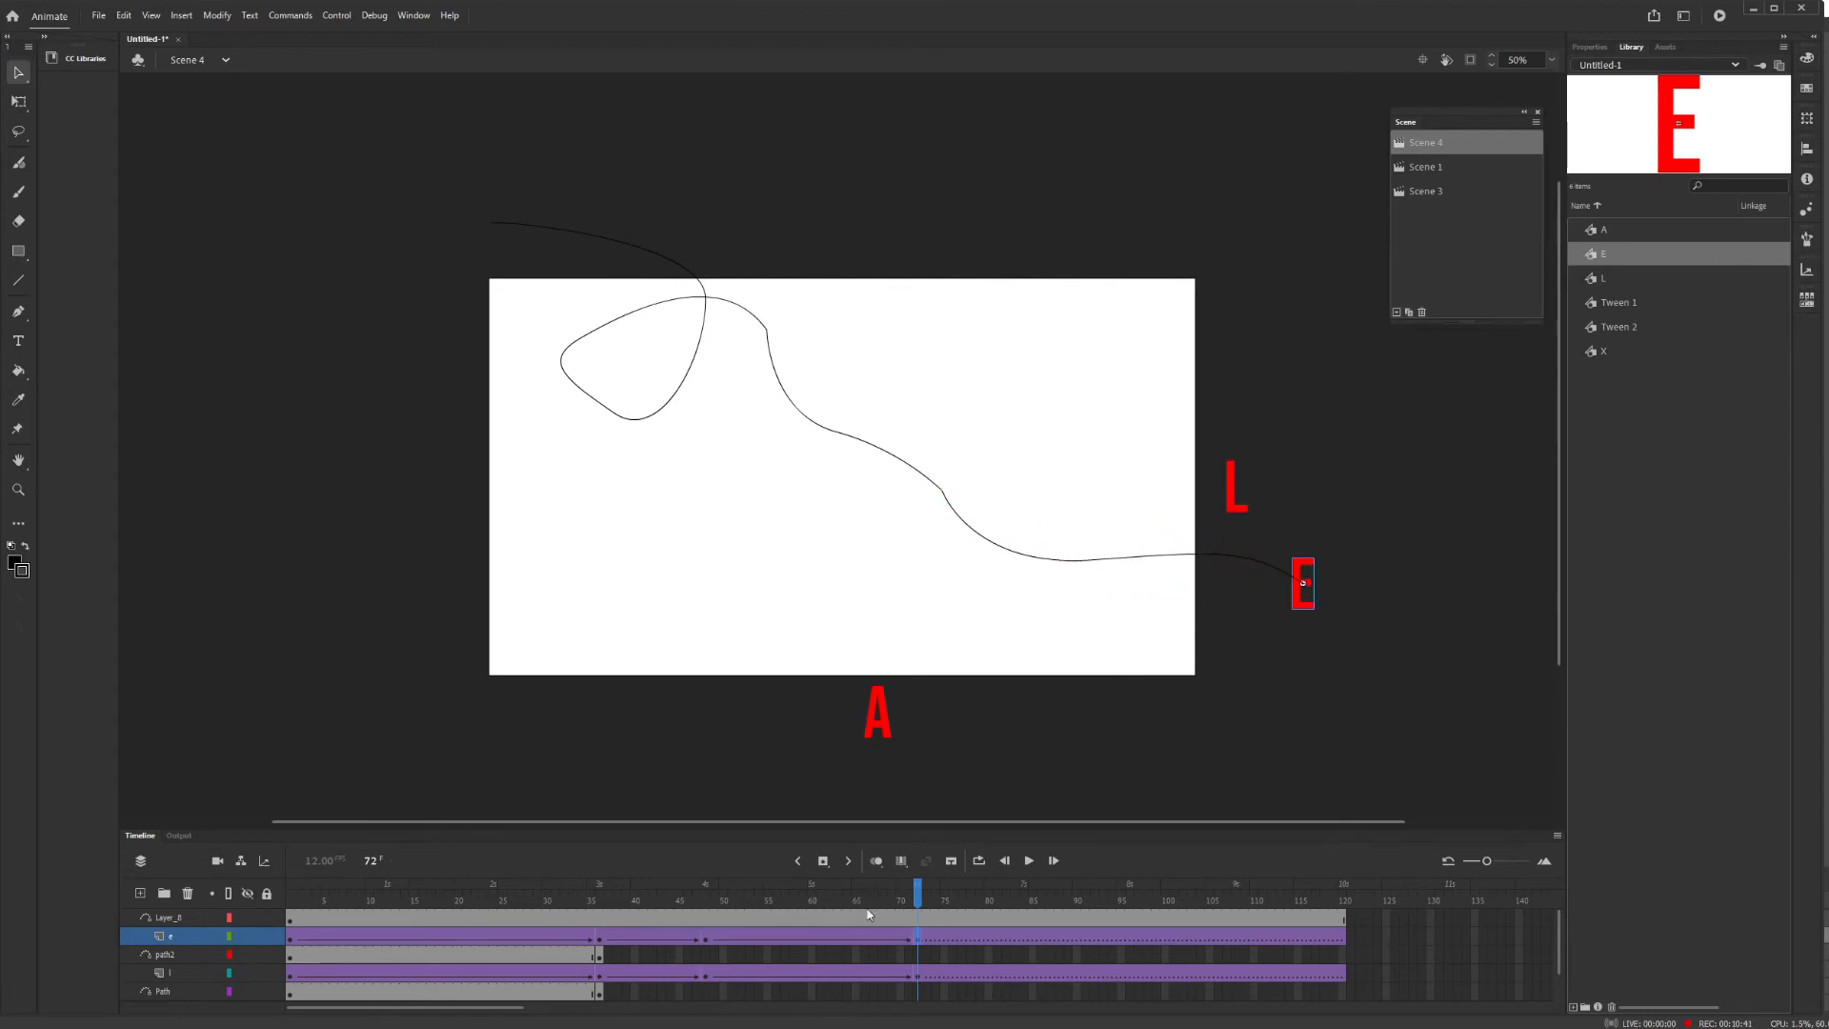
Test the movie from frame 1 to check the three letters' motion, and scrub the start of the timeline.
left_click_drag(919, 891, 290, 886)
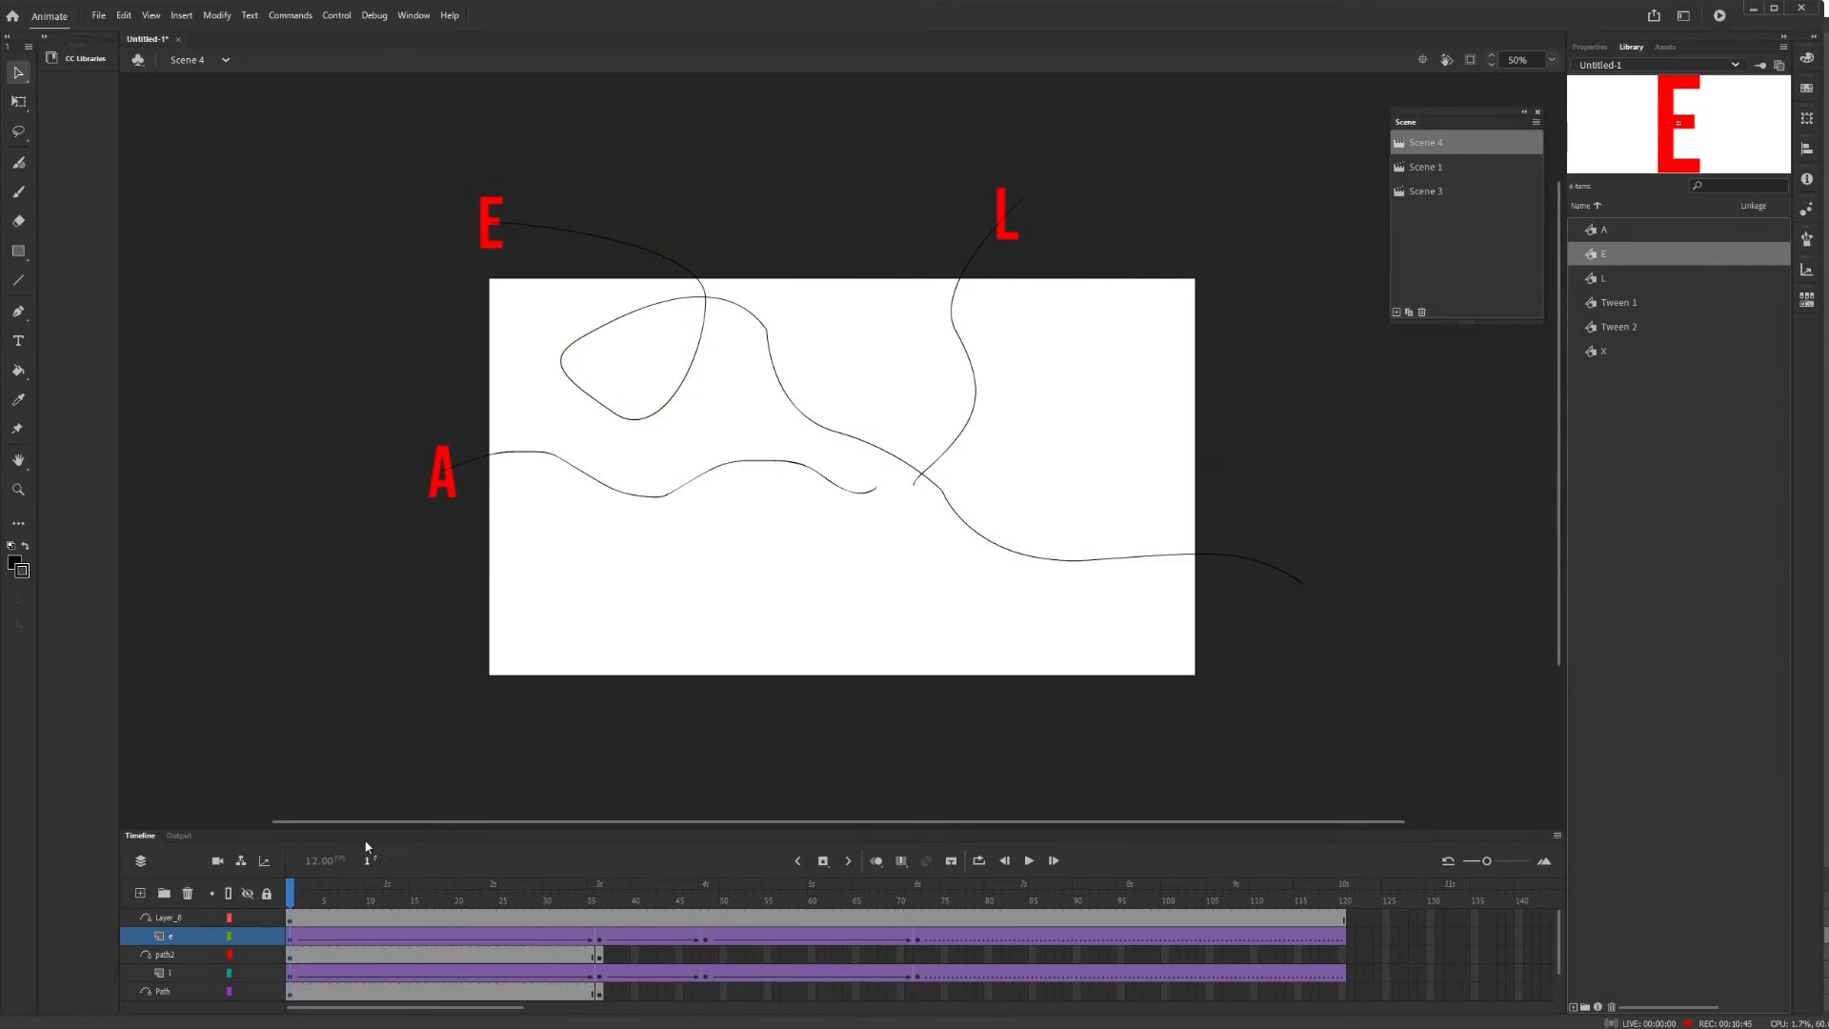
key("ctrl+Return")
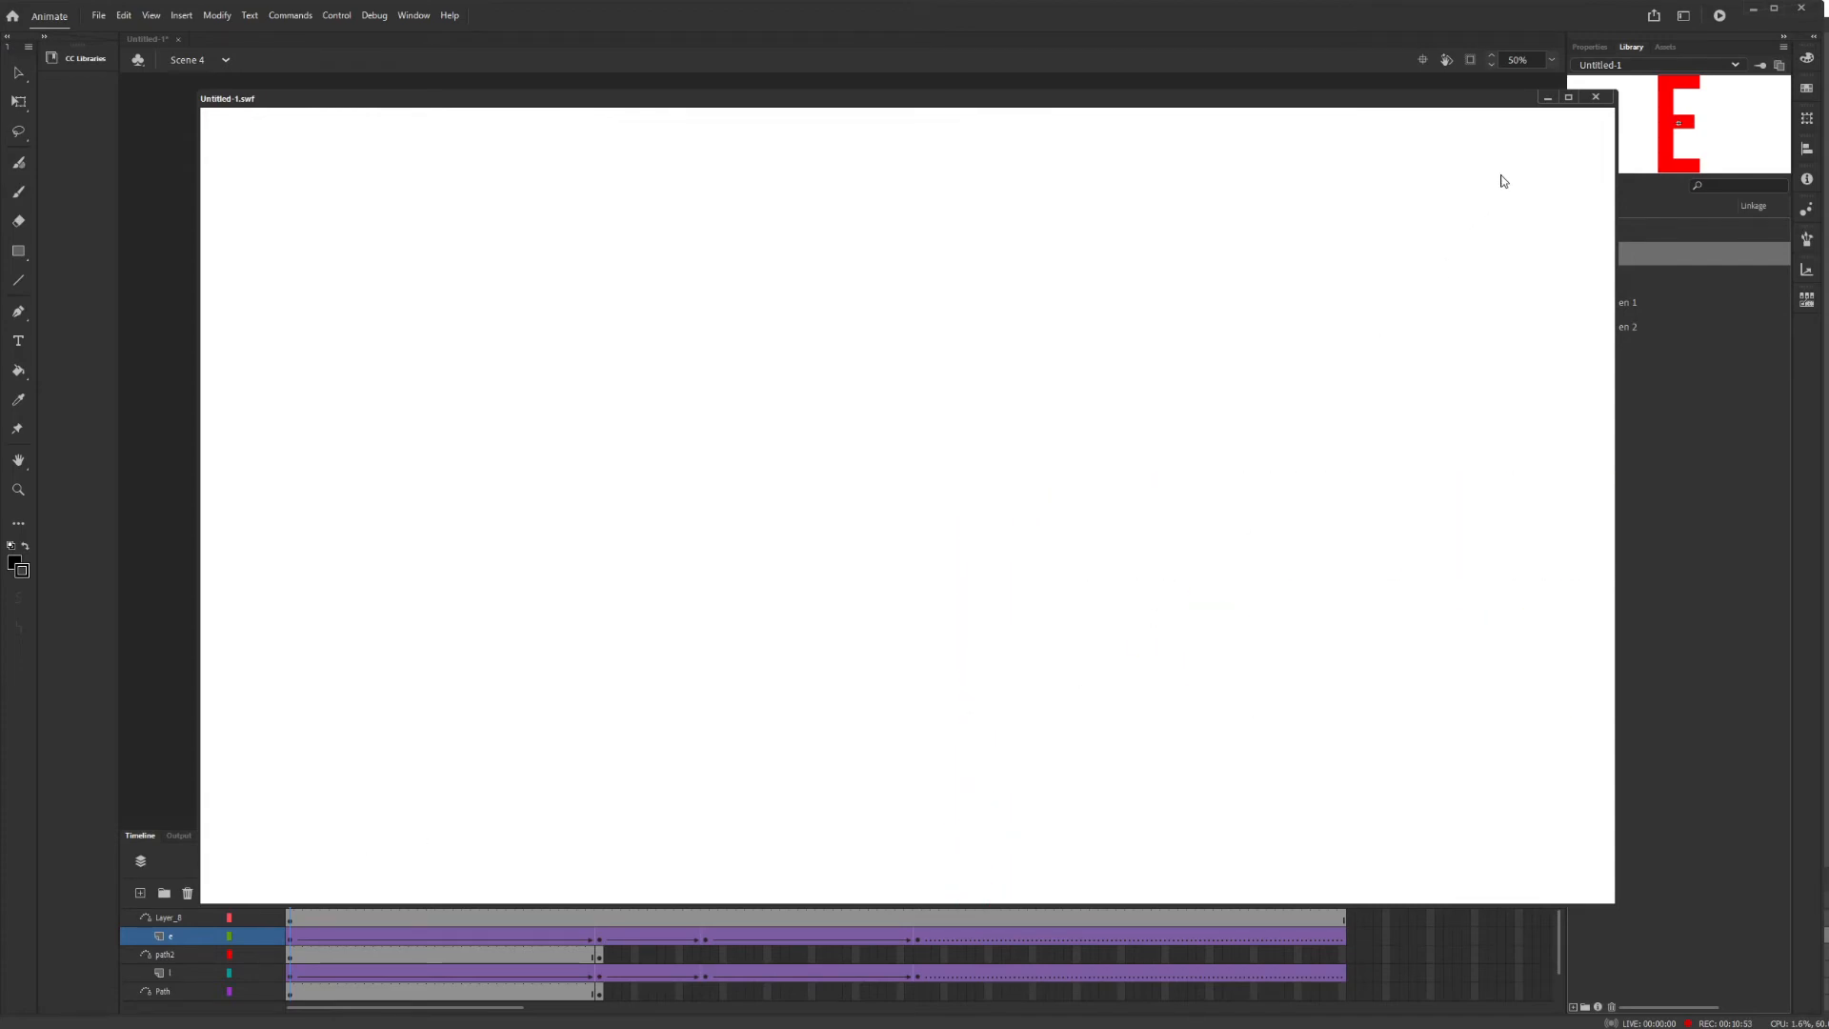
left_click(1596, 97)
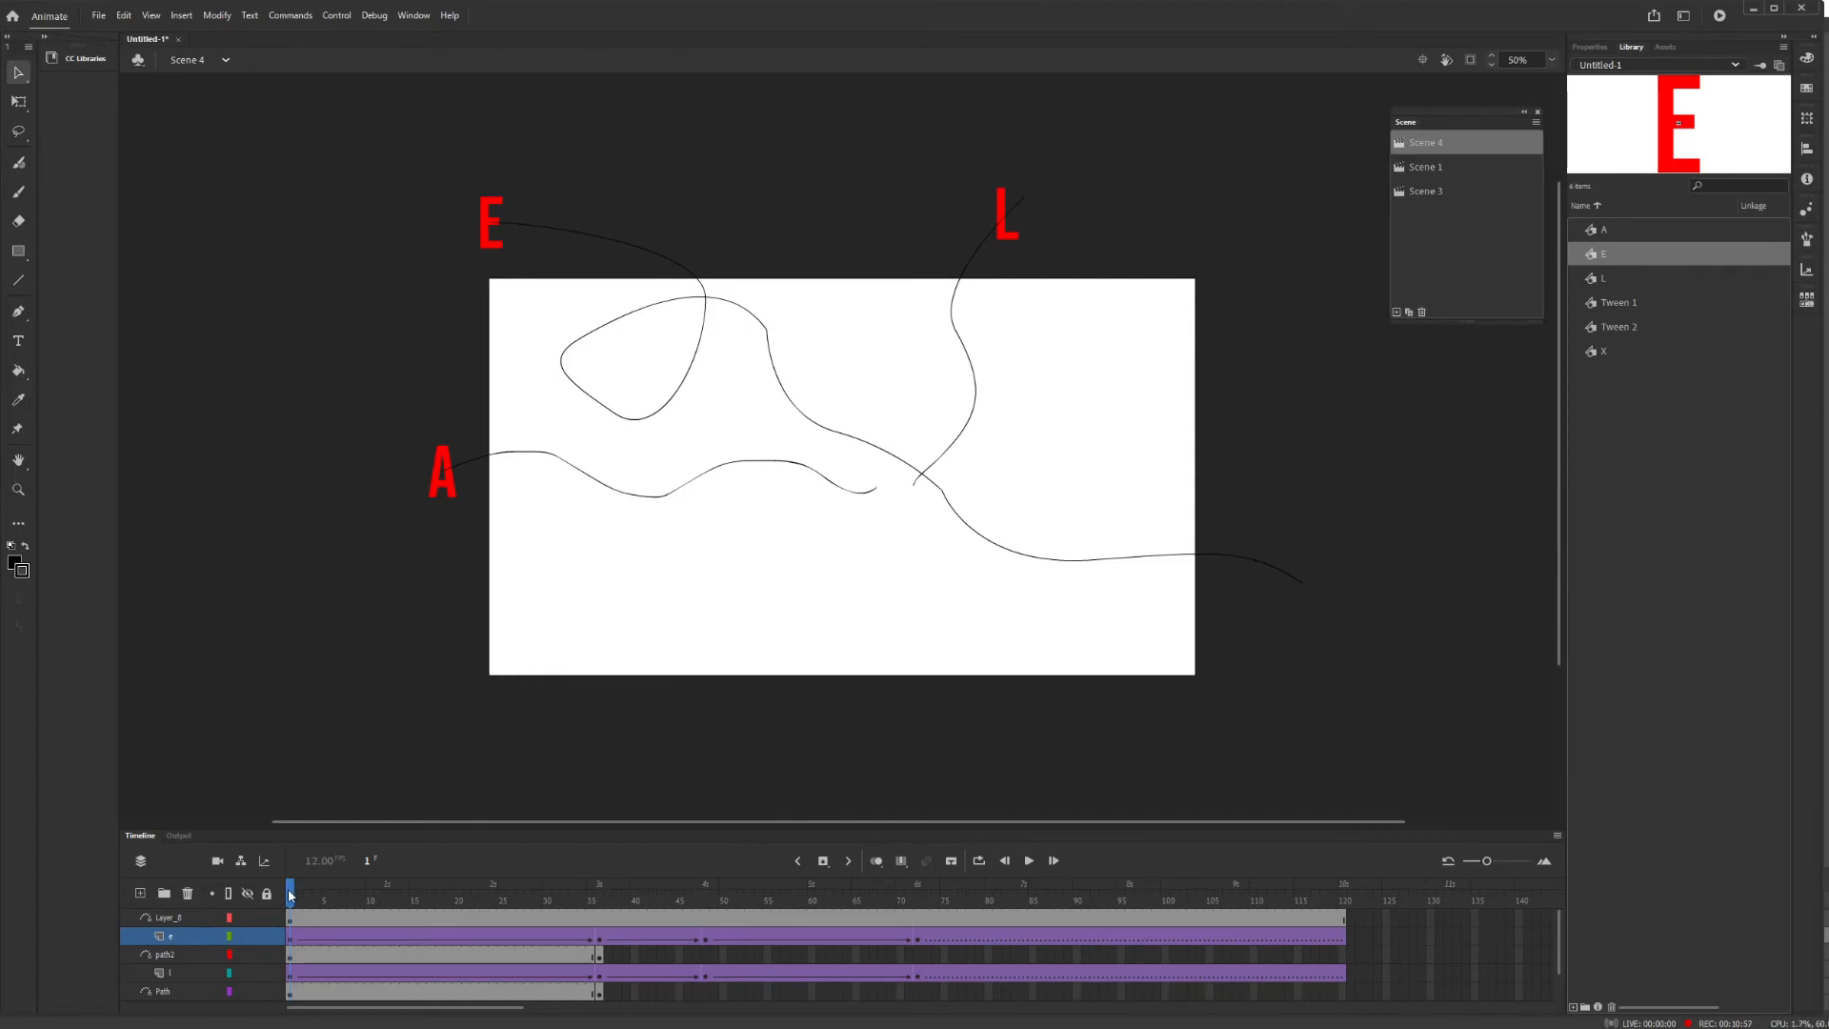
left_click_drag(294, 892, 266, 926)
Add two new layers above Layer_8 and make Layer_9 the active layer.
left_click(171, 919)
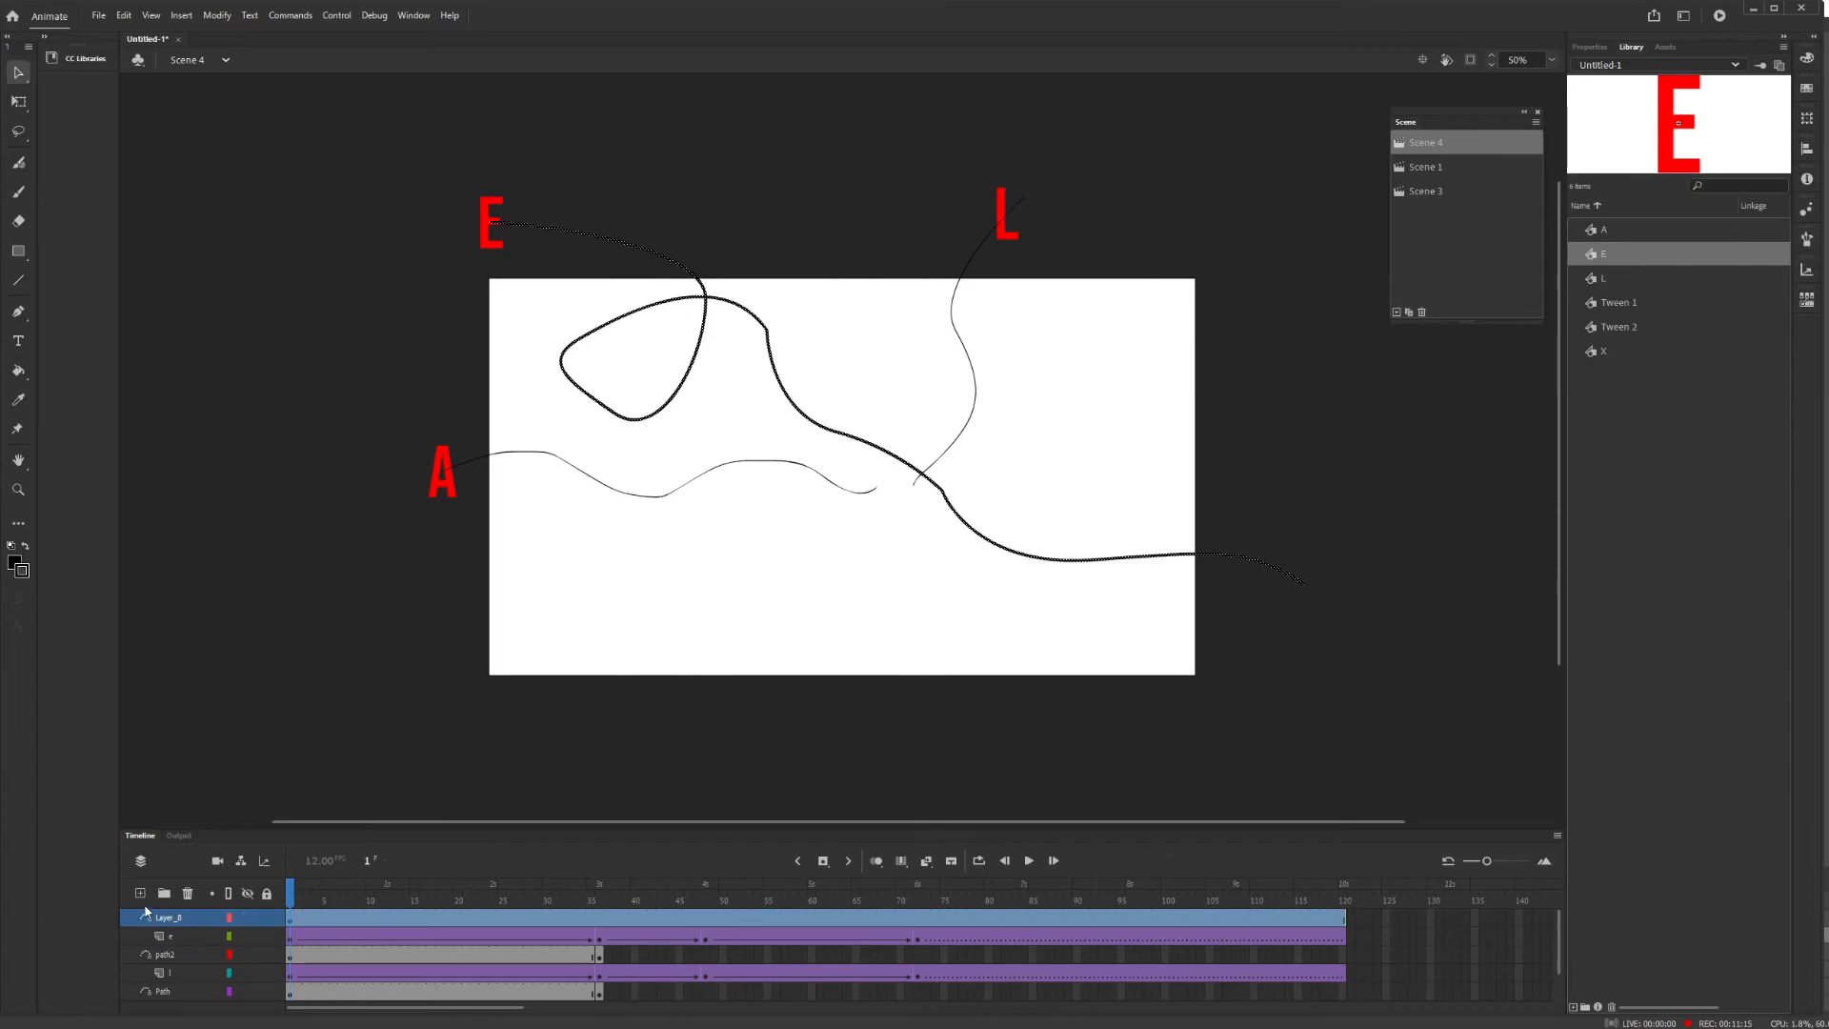
left_click(140, 894)
left_click(140, 894)
left_click(175, 938)
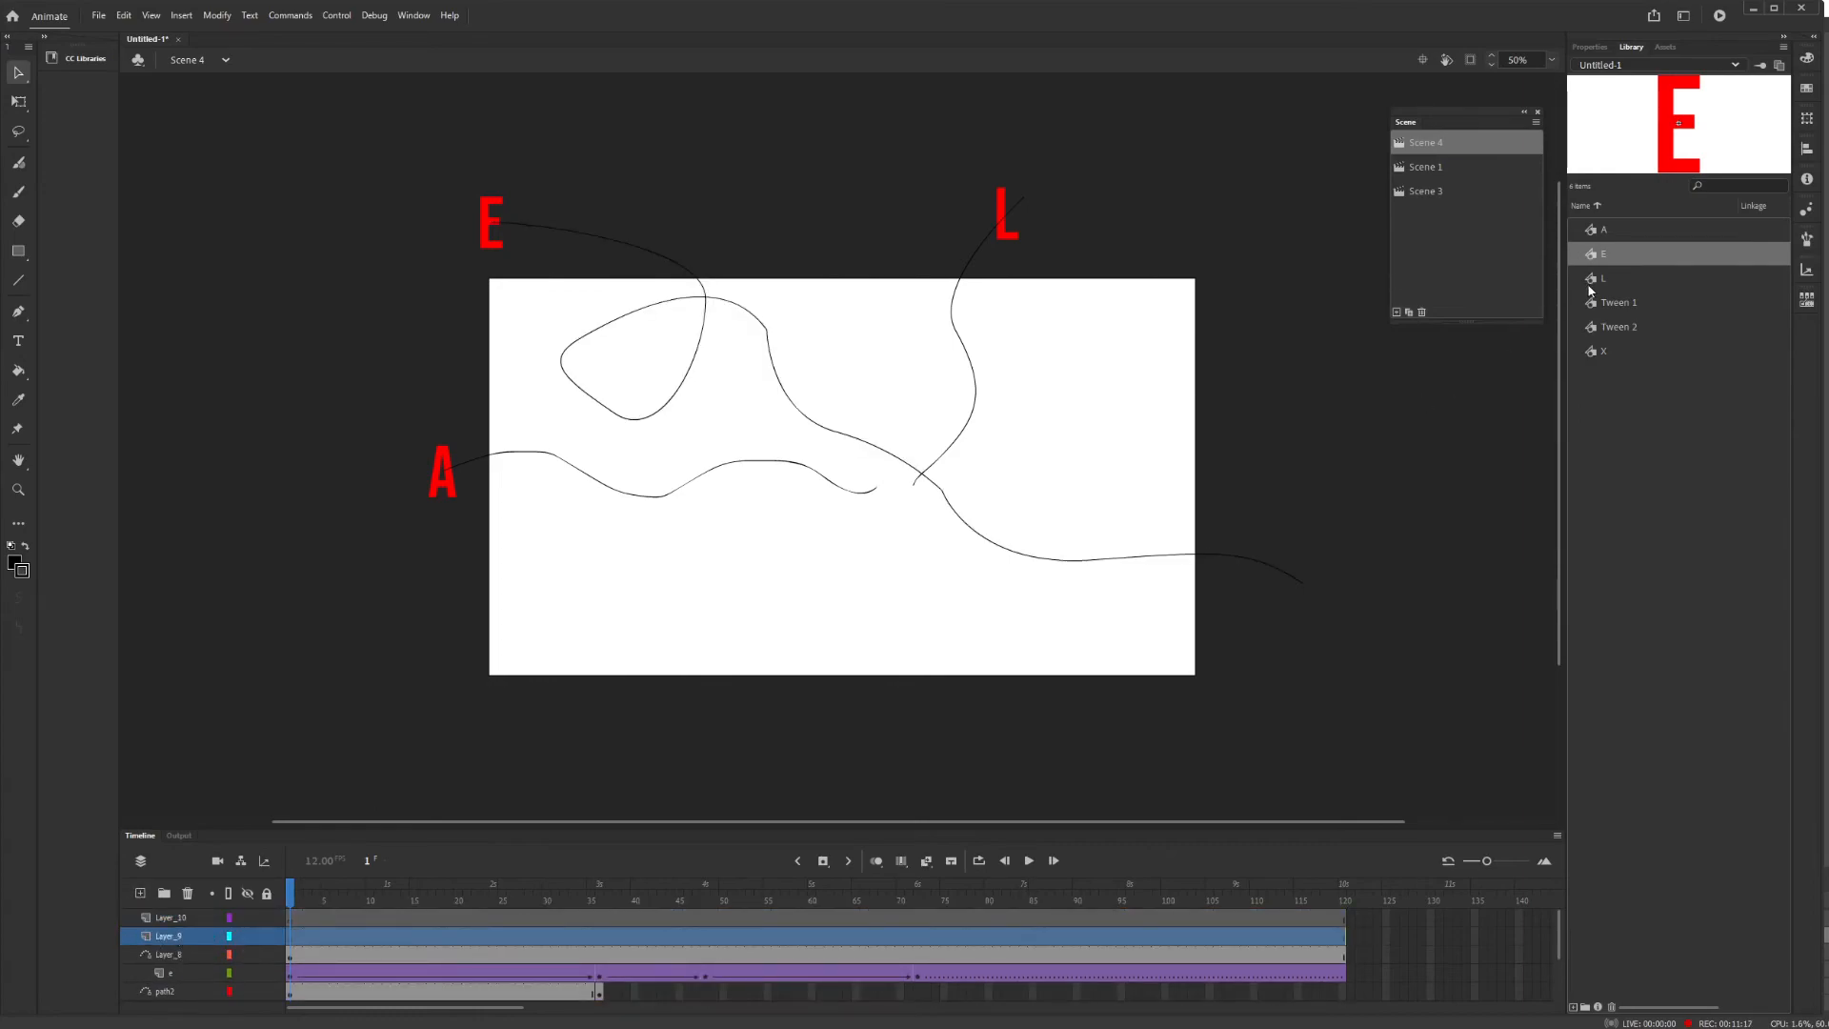
Place the X symbol from the library on Layer_9 and align it beside the E as seen at frame 36.
left_click_drag(1603, 352, 1057, 462)
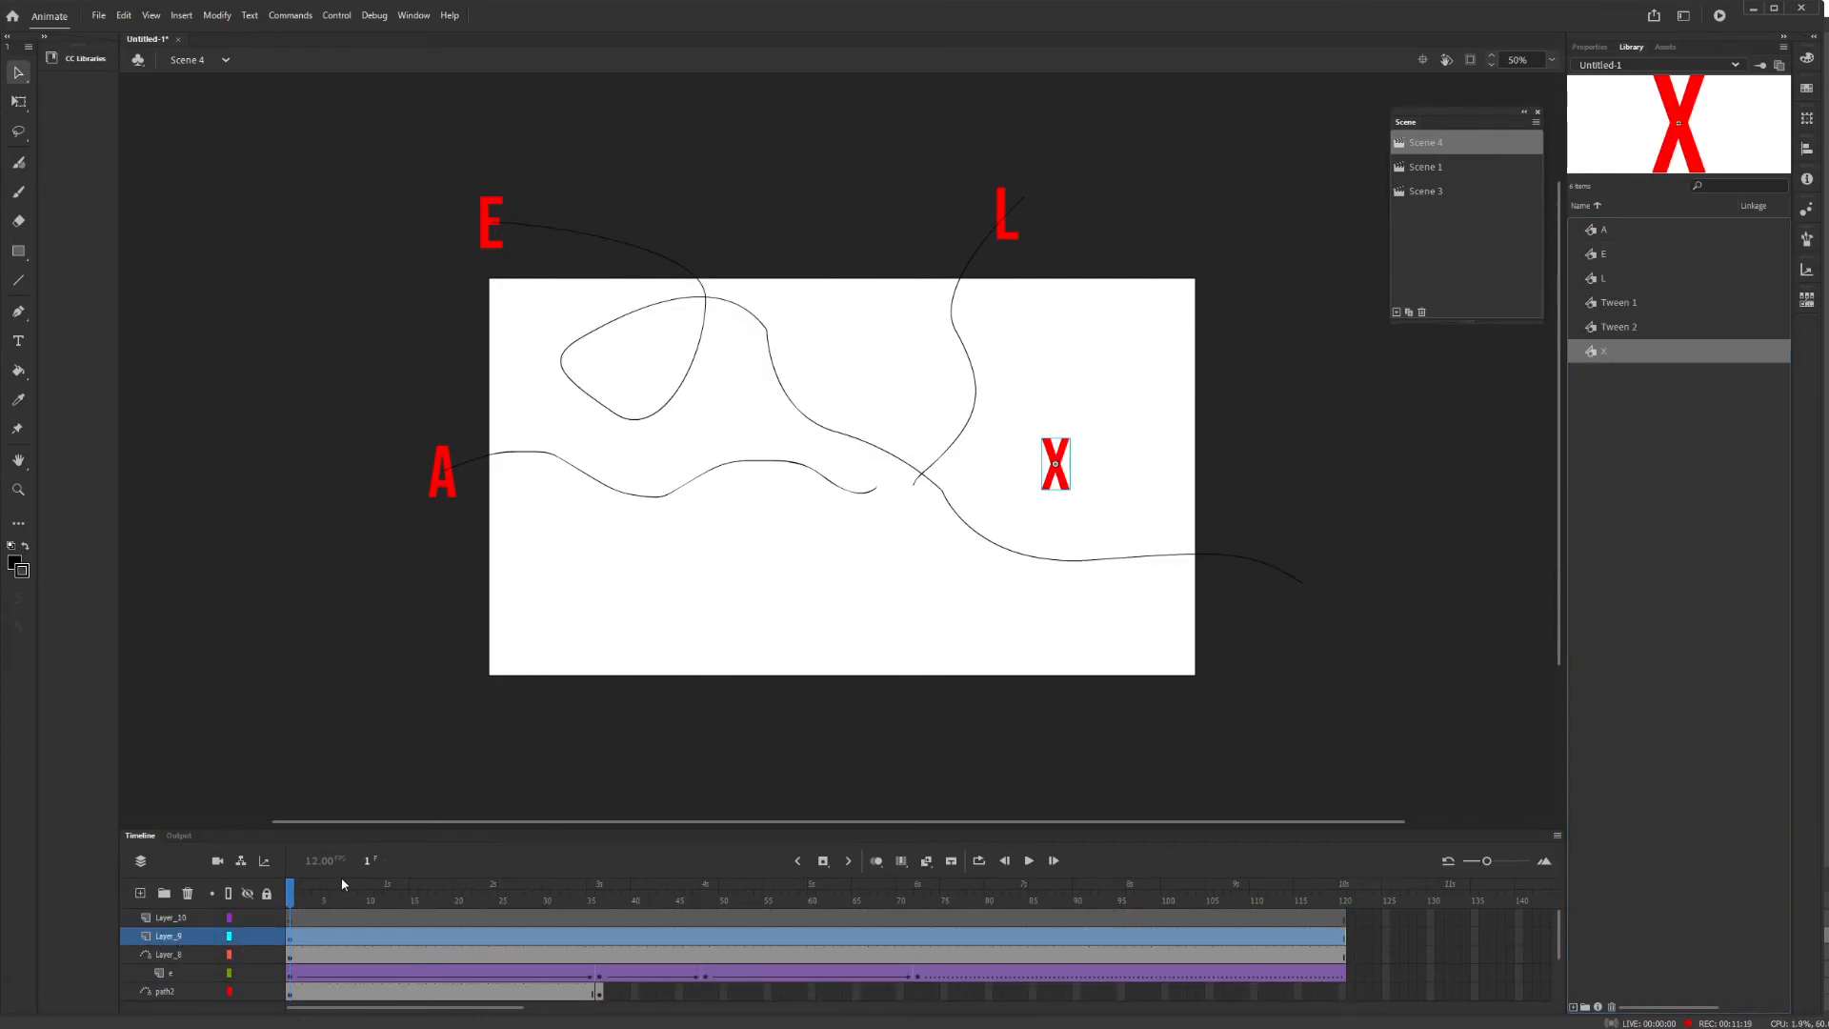
left_click_drag(291, 898, 602, 893)
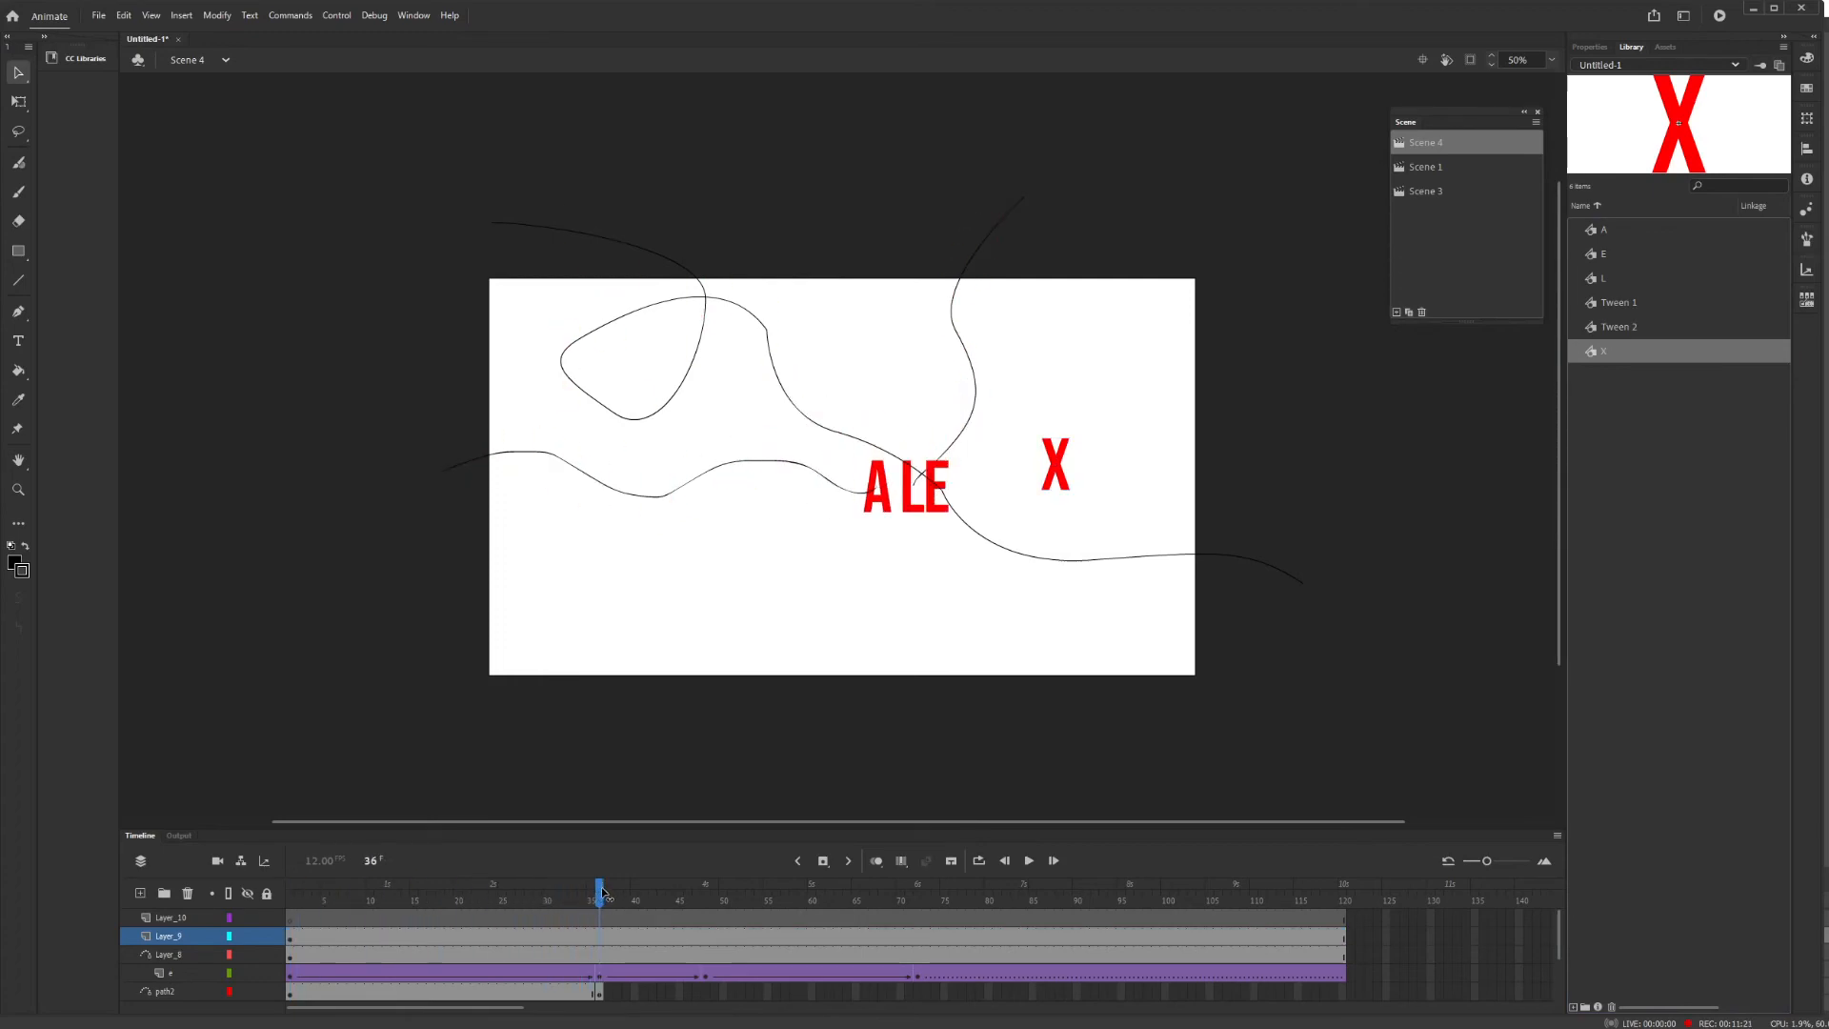
left_click_drag(1058, 472, 973, 490)
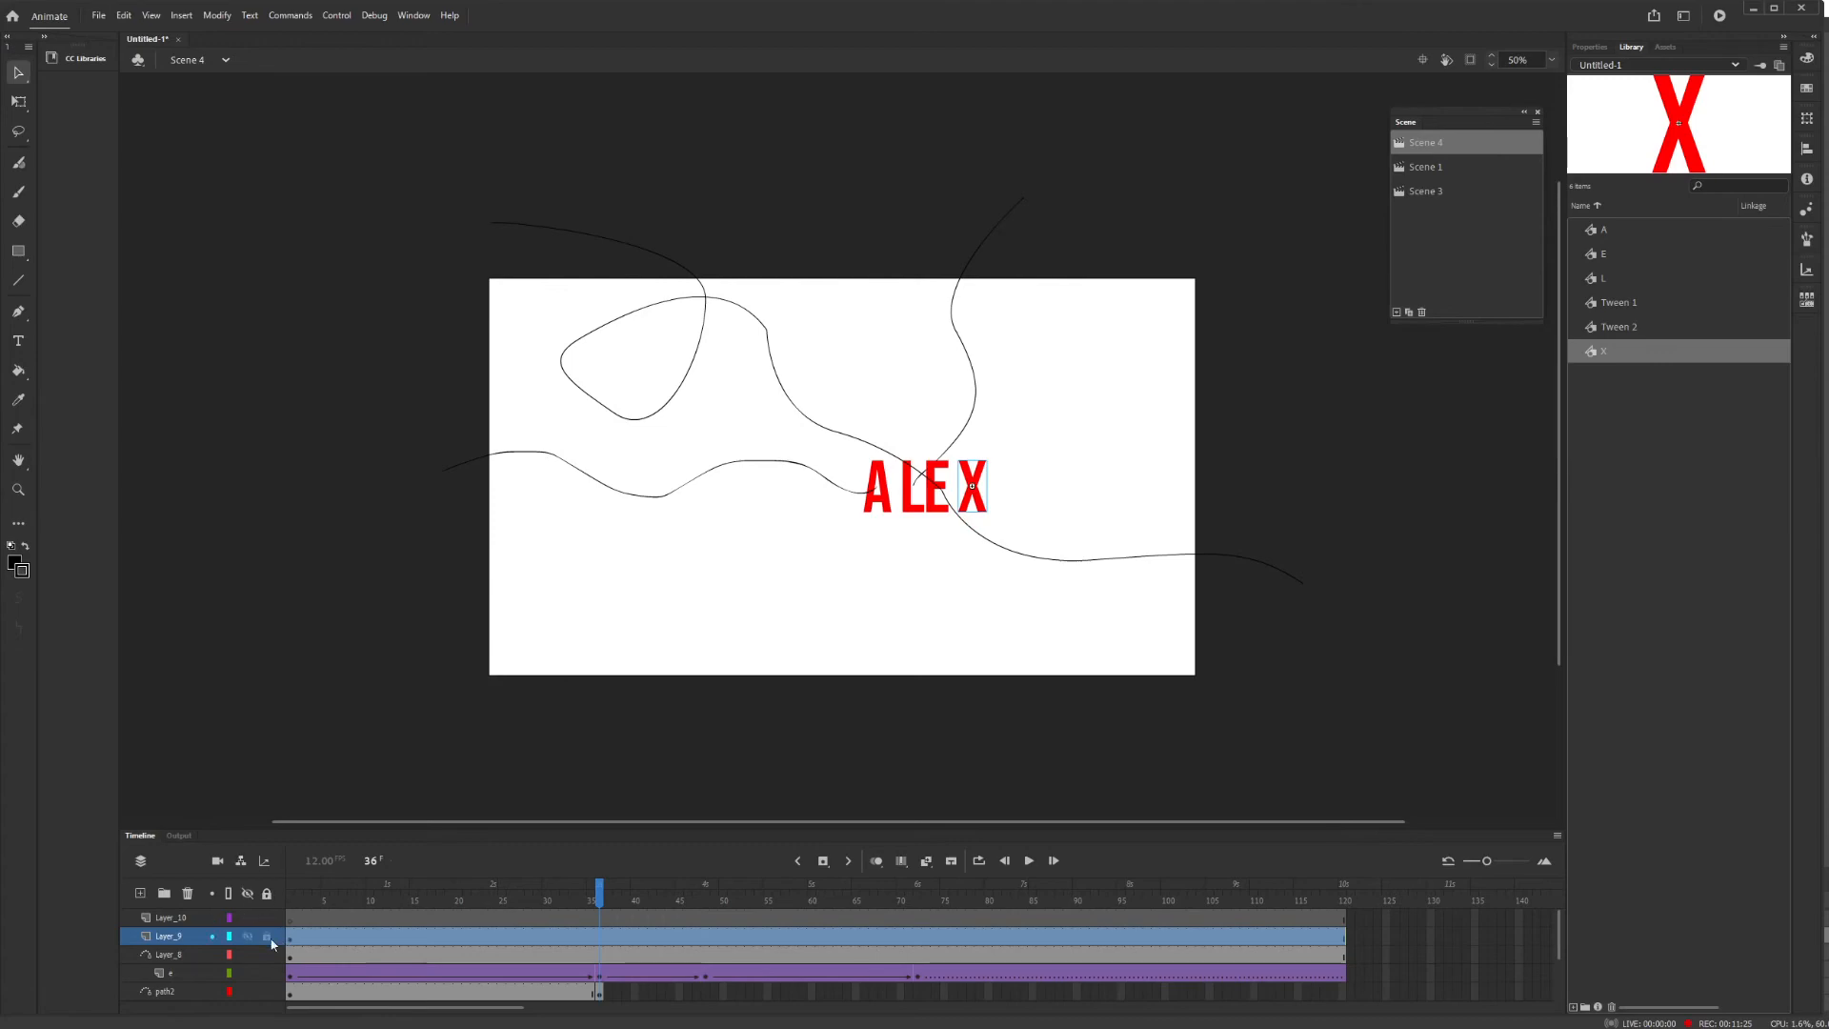
On Layer_10, brush a looping path from the stage's lower-left corner to the X and back out past the upper-left corner.
left_click(170, 916)
left_click(17, 192)
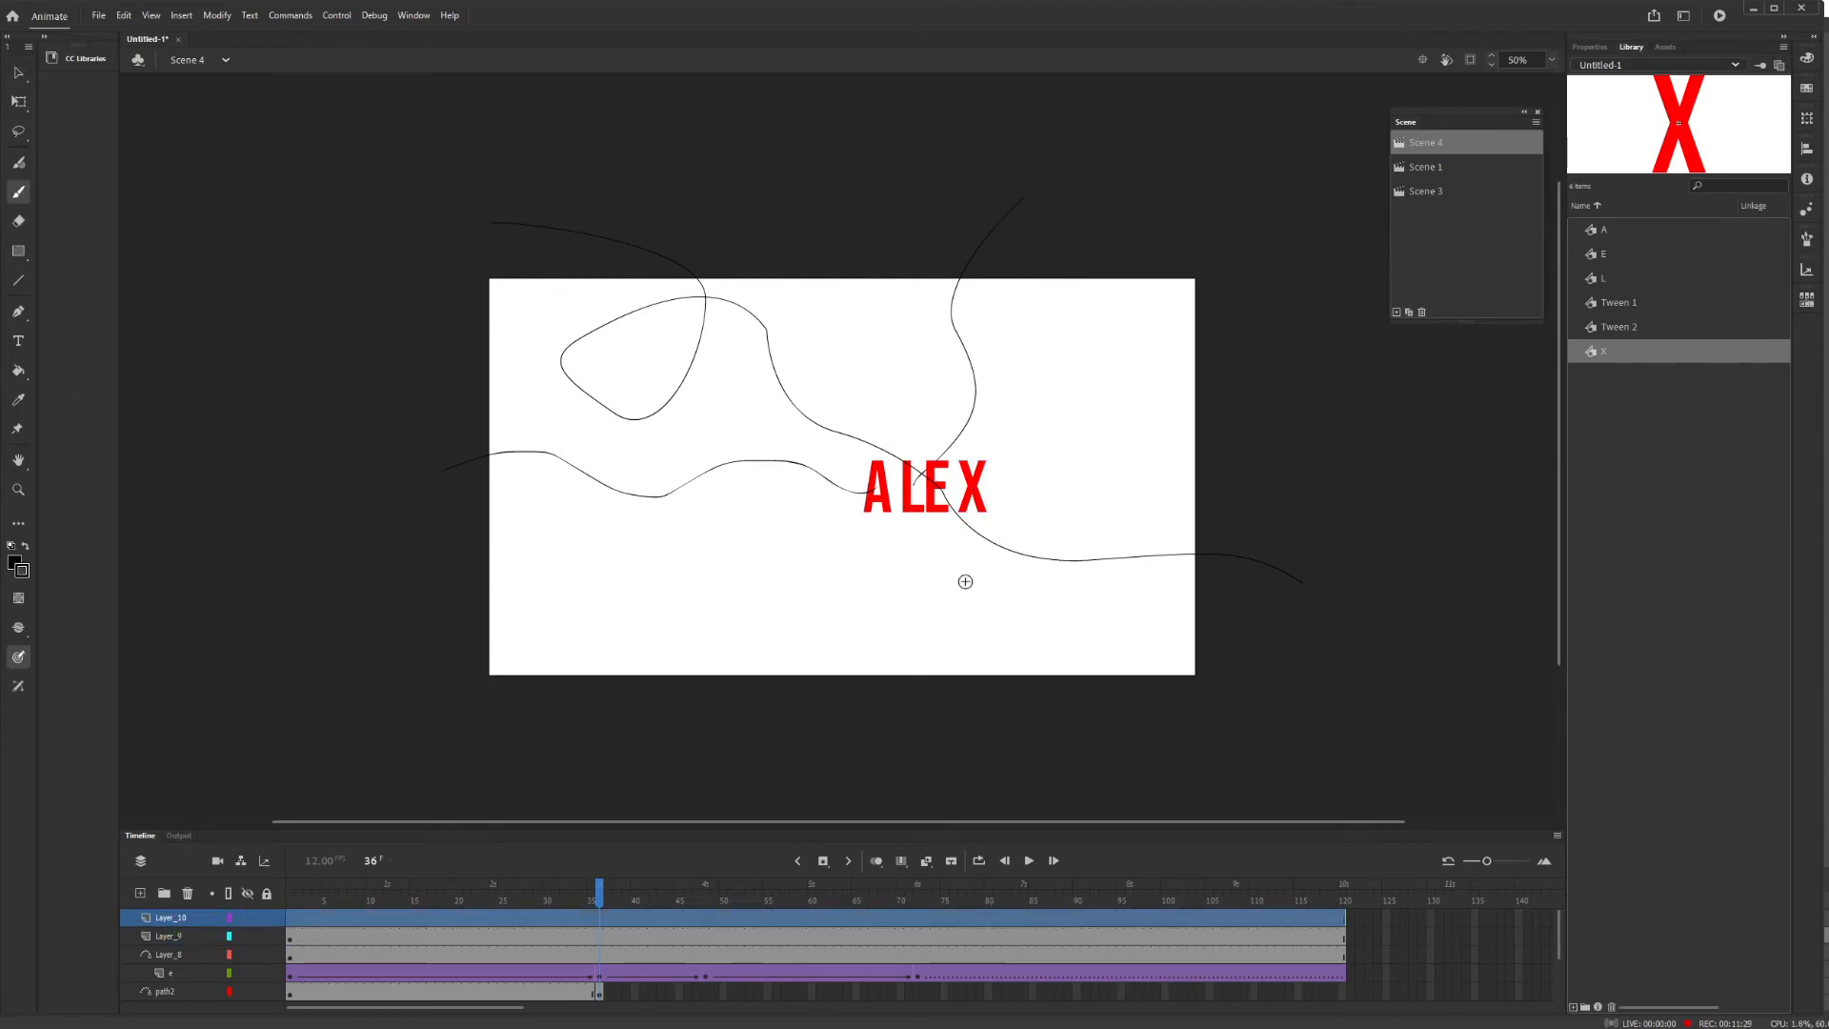
left_click_drag(607, 625, 798, 645)
mouse_move(810, 565)
left_mouse_down()
mouse_move(745, 559)
mouse_move(678, 612)
left_mouse_up()
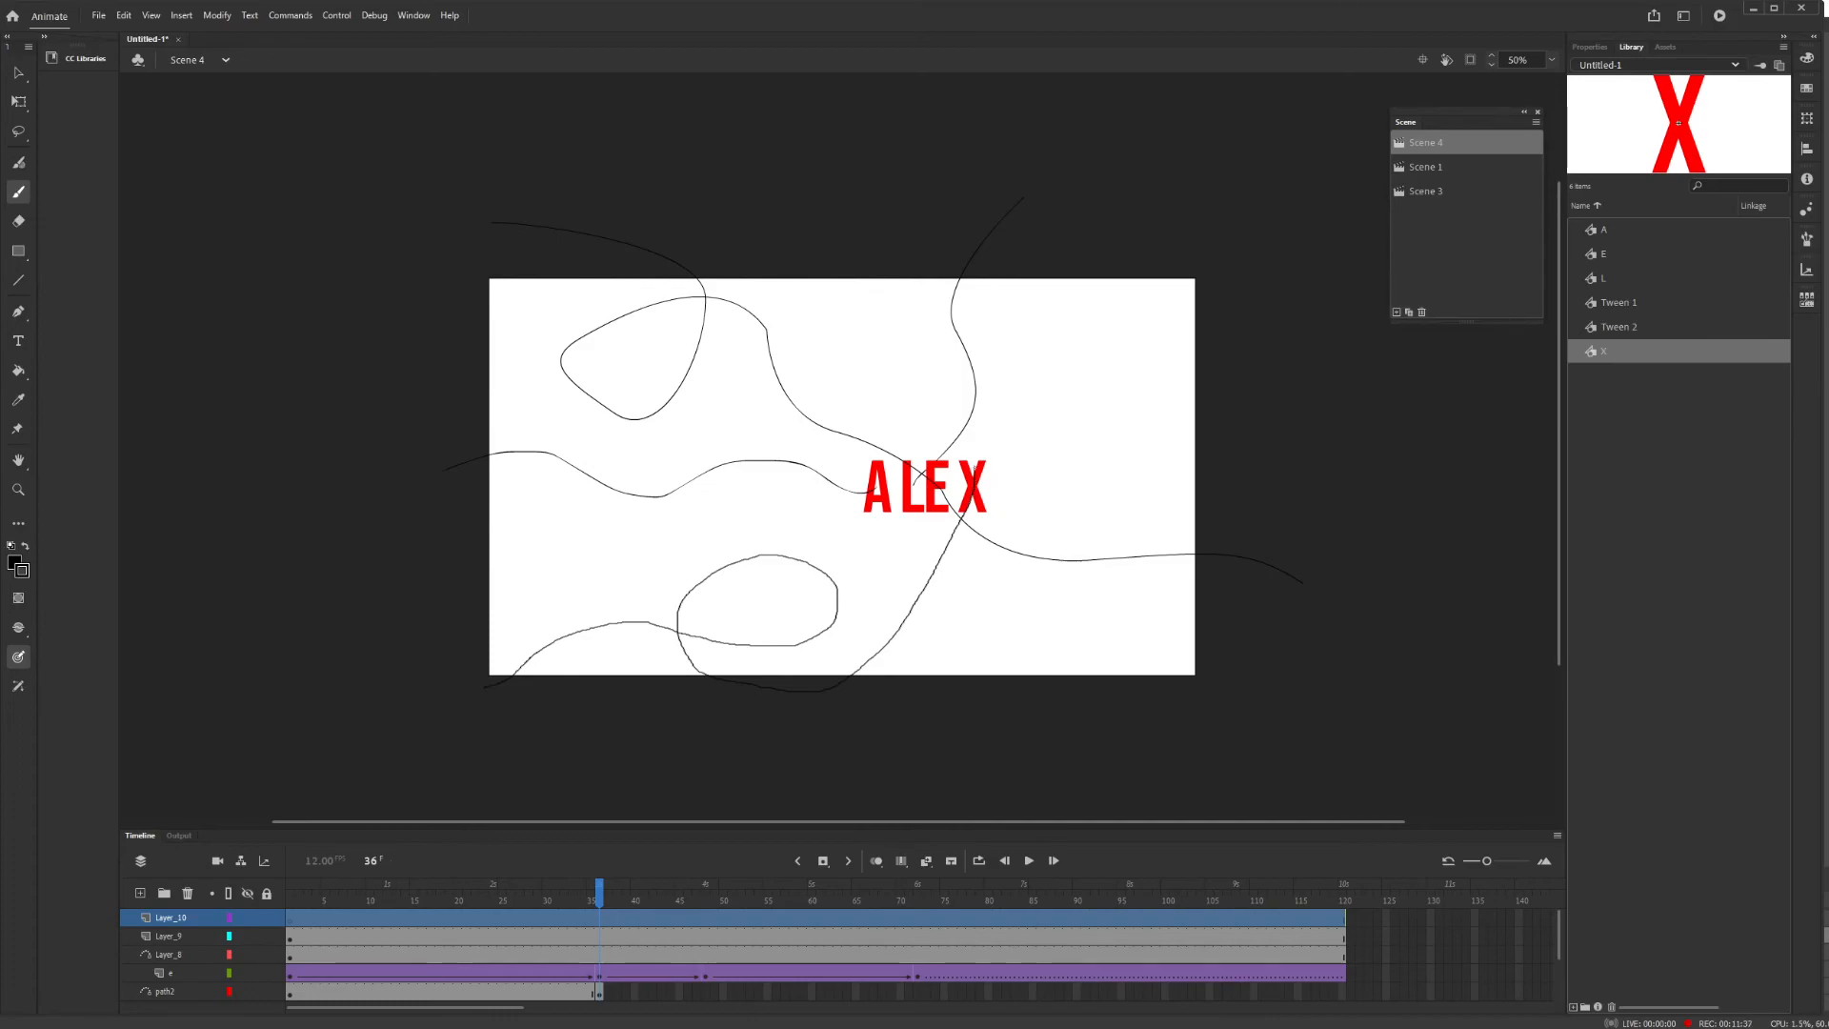
left_click_drag(916, 393, 786, 389)
left_click_drag(530, 258, 471, 257)
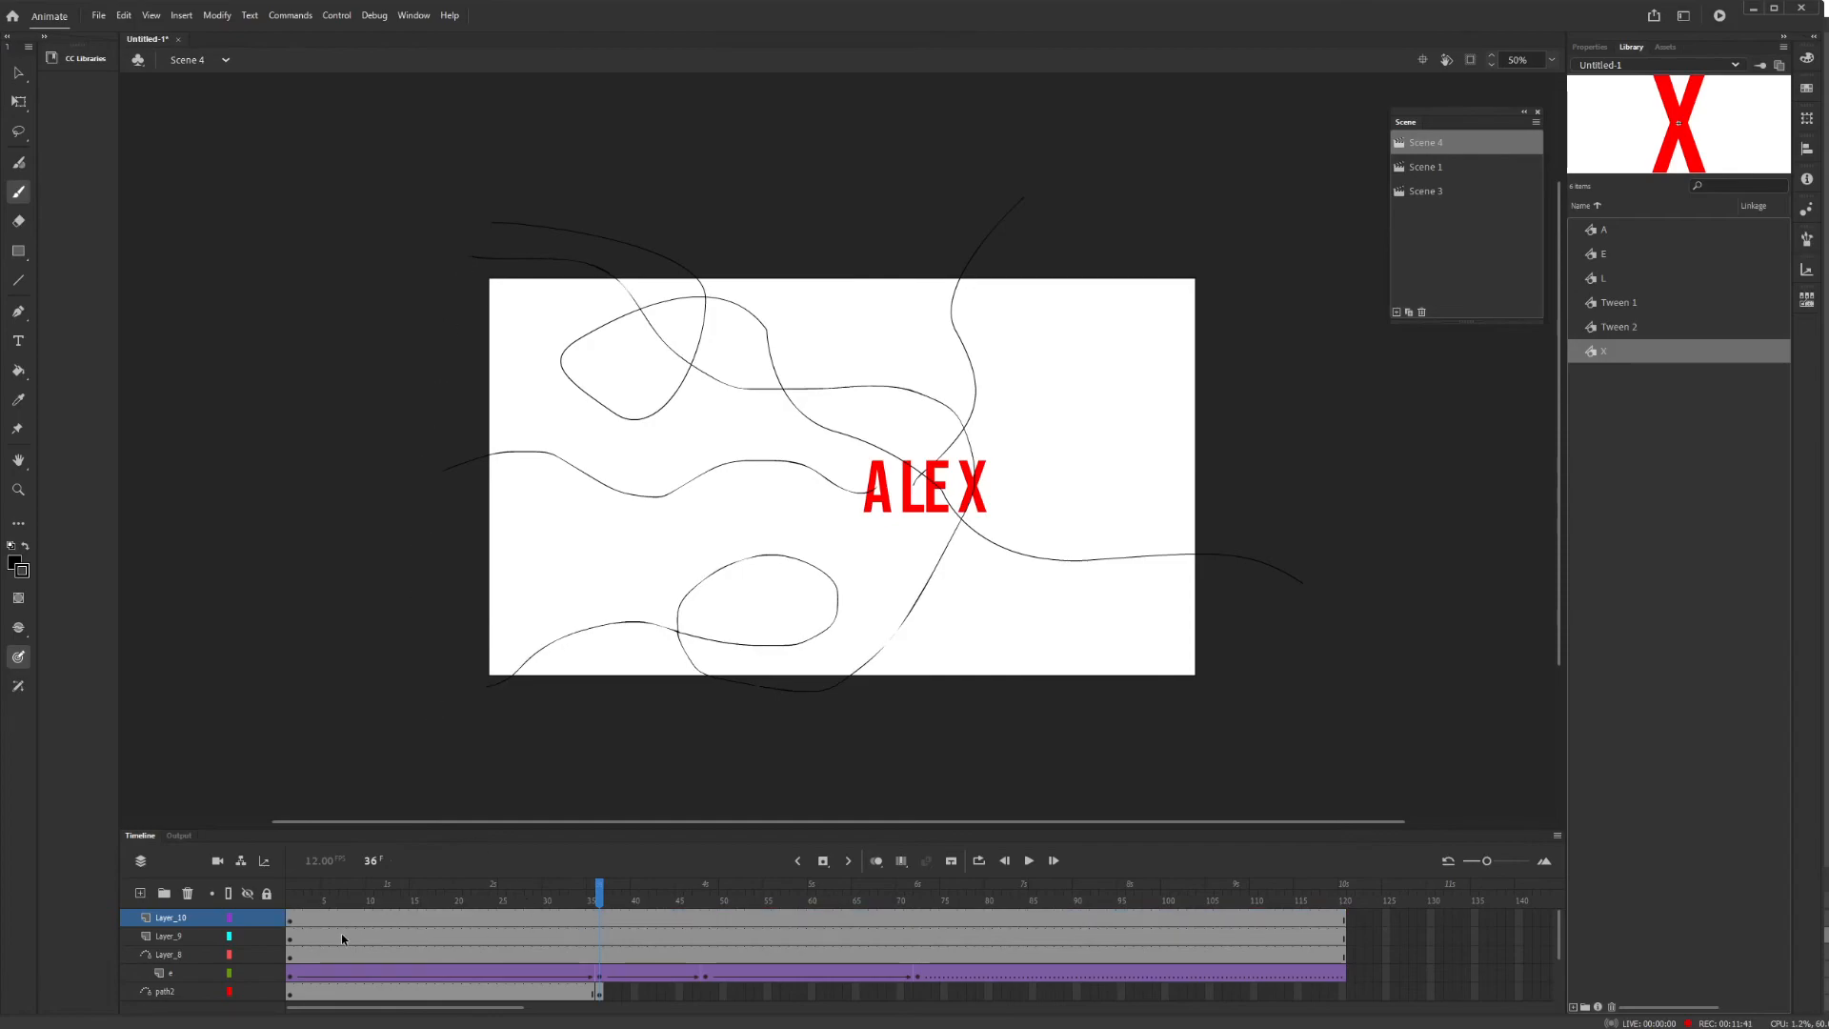
Turn Layer_10 into a guide layer and nest Layer_9 beneath it so the X follows the drawn path.
right_click(189, 912)
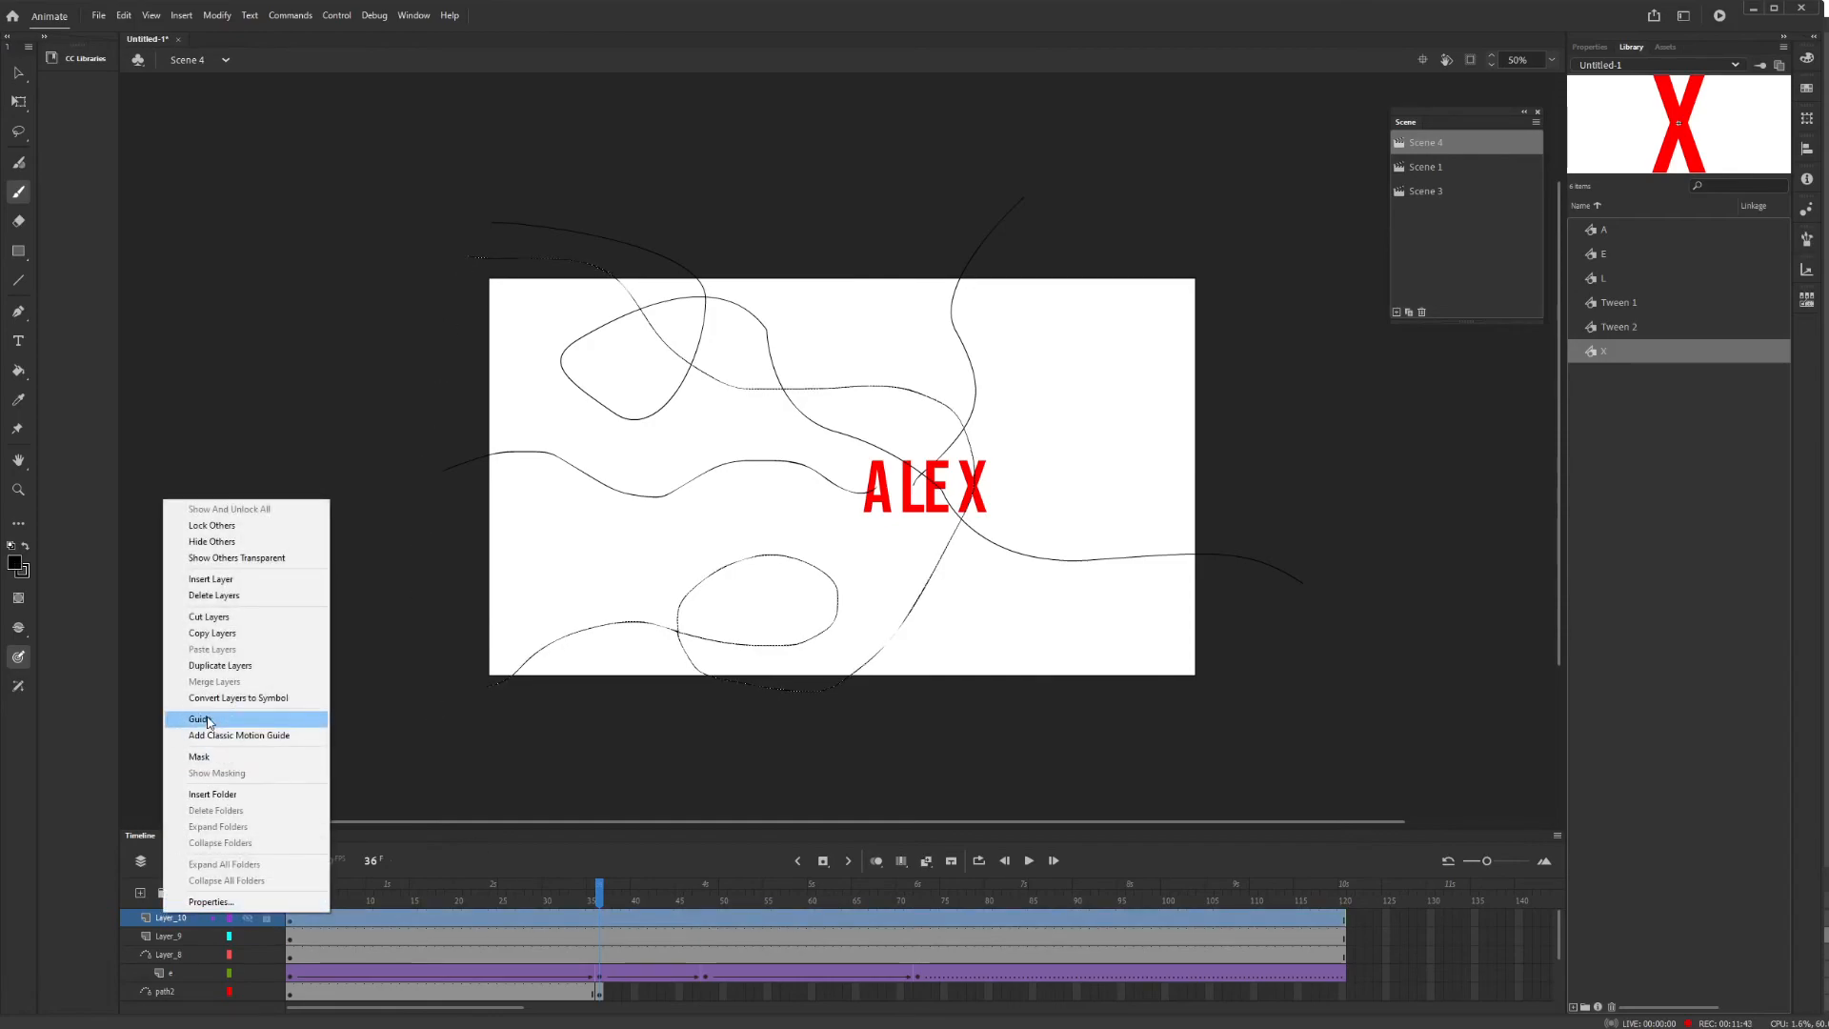
left_click(190, 720)
left_click(164, 938)
left_click_drag(166, 939, 200, 934)
Apply a classic tween to Layer_9 and snap the X at frame 1 to the path's start at the stage's lower-left corner.
left_click(181, 15)
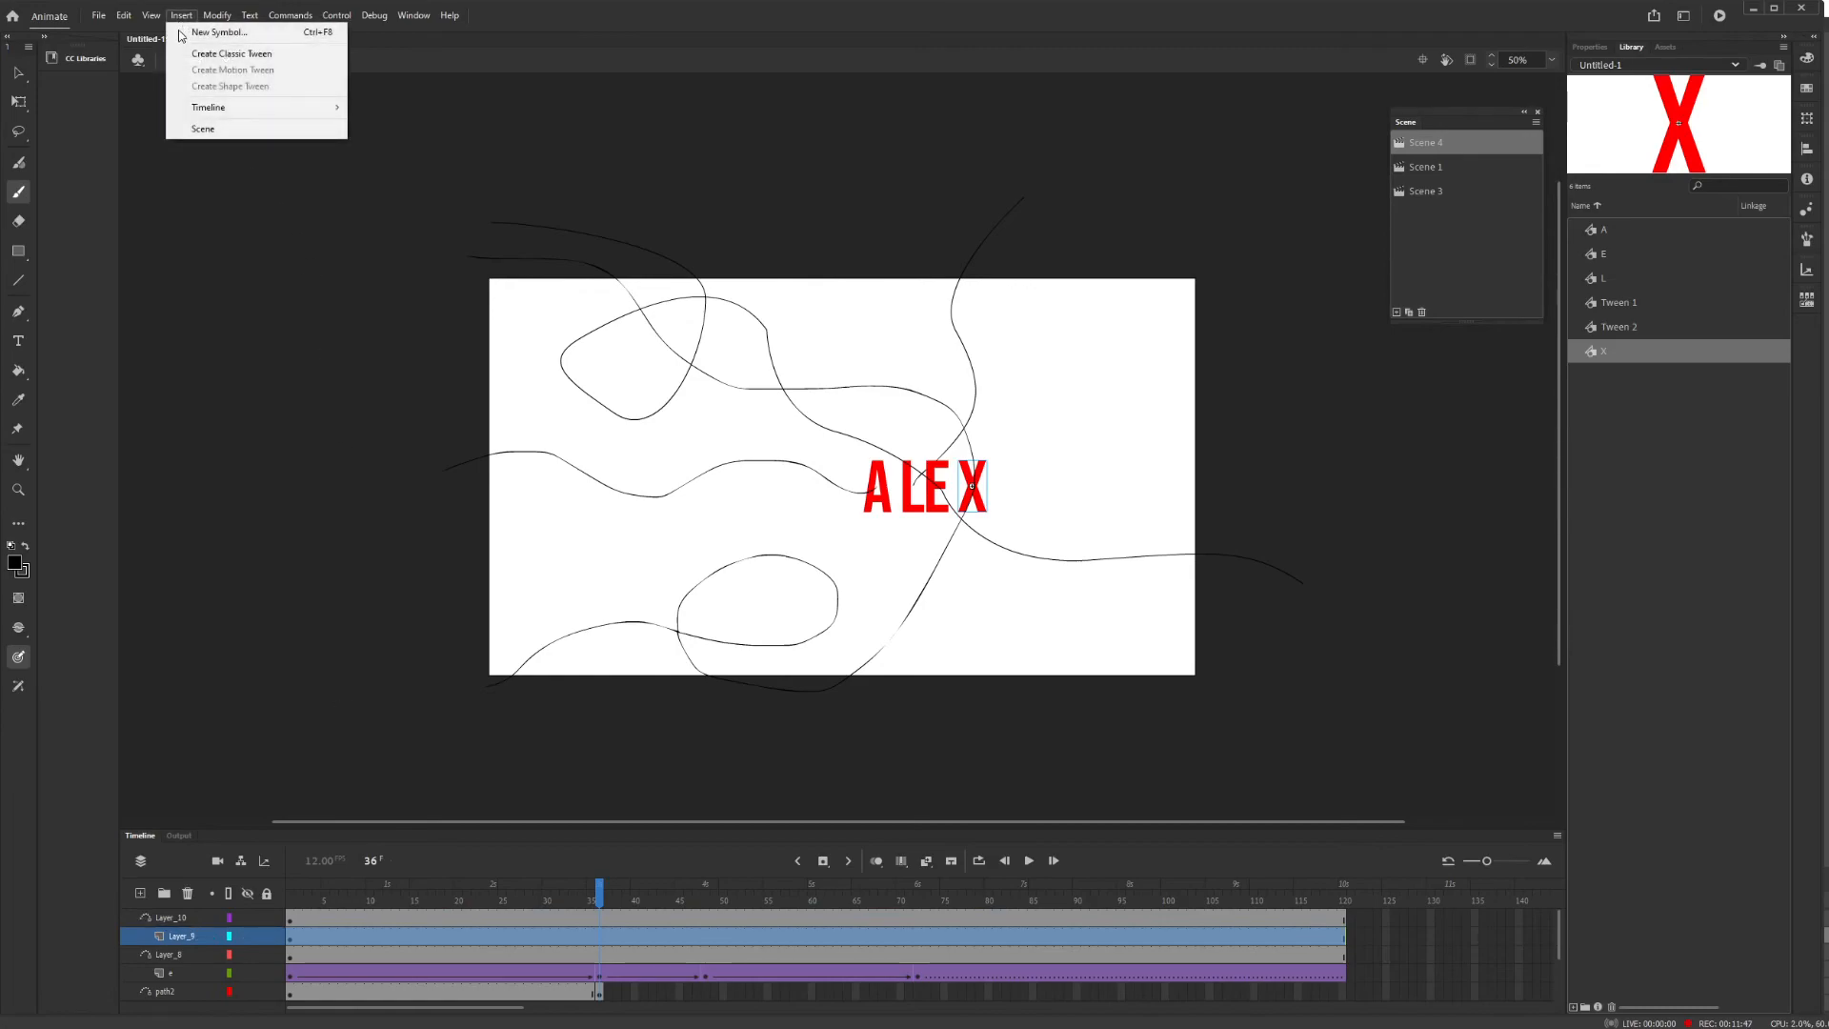
left_click(195, 52)
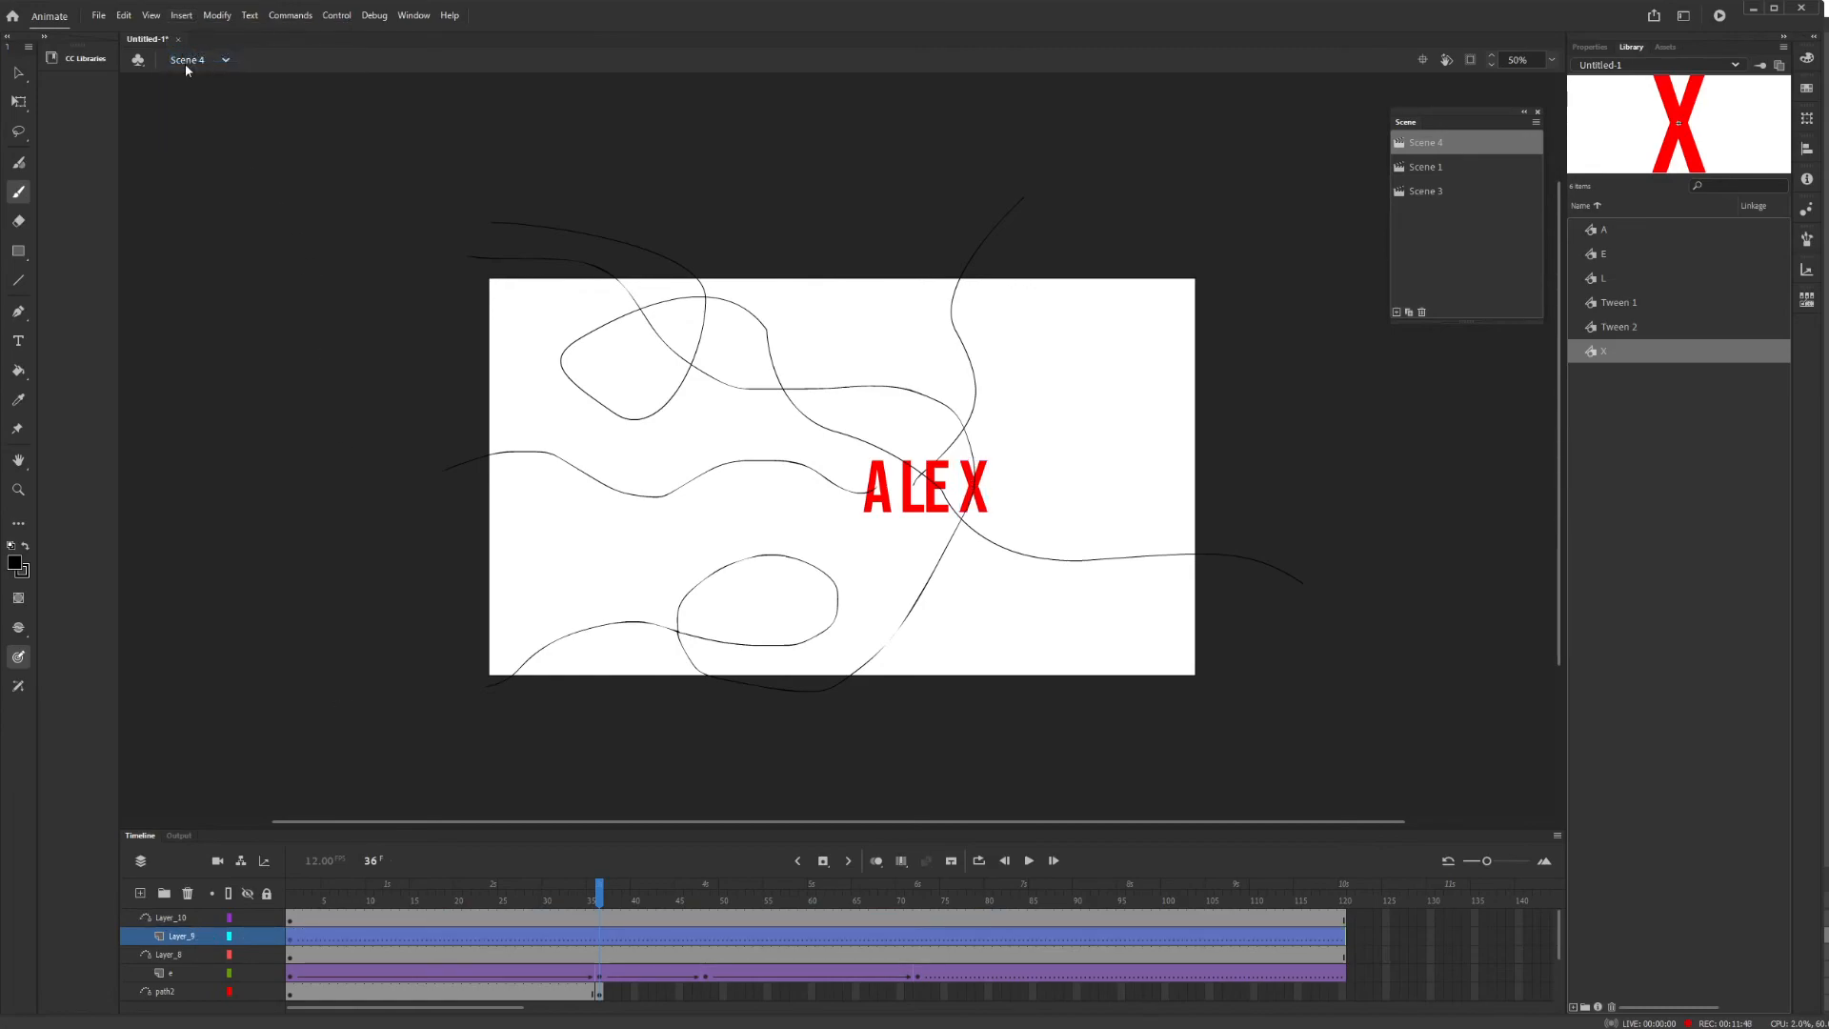
left_click(293, 939)
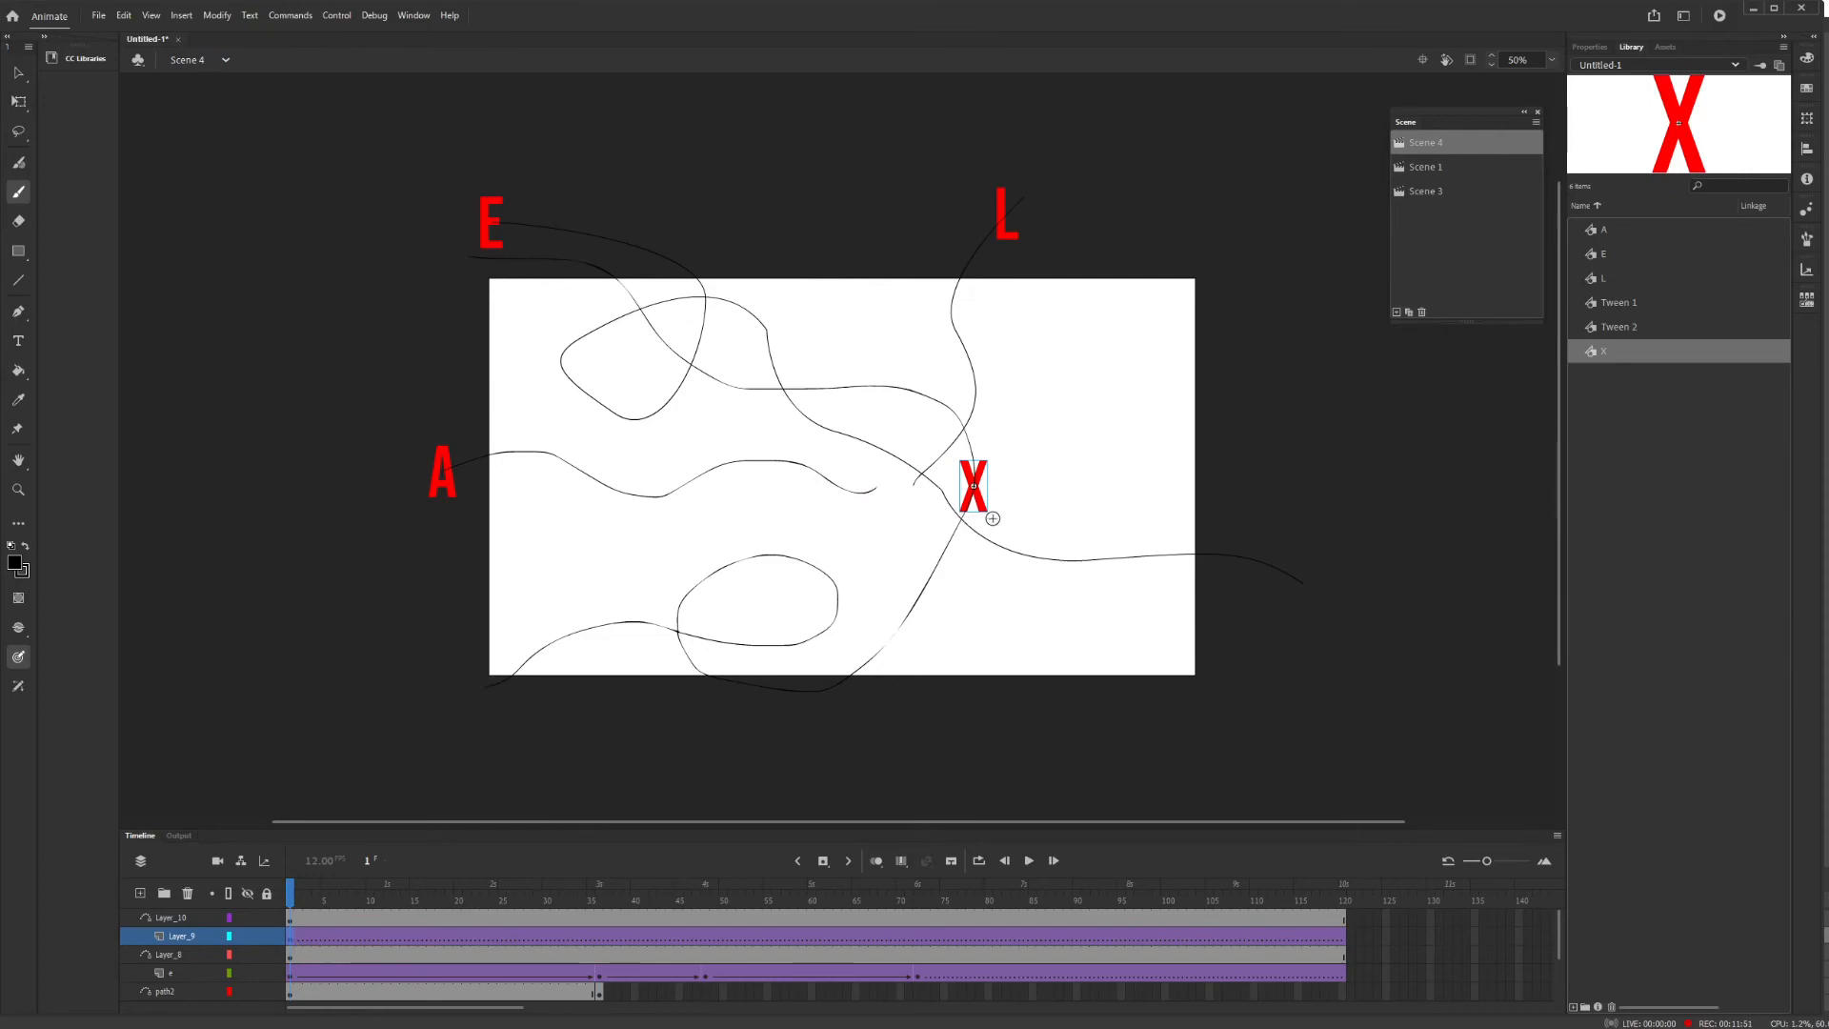
left_click(23, 73)
left_click_drag(973, 488, 472, 703)
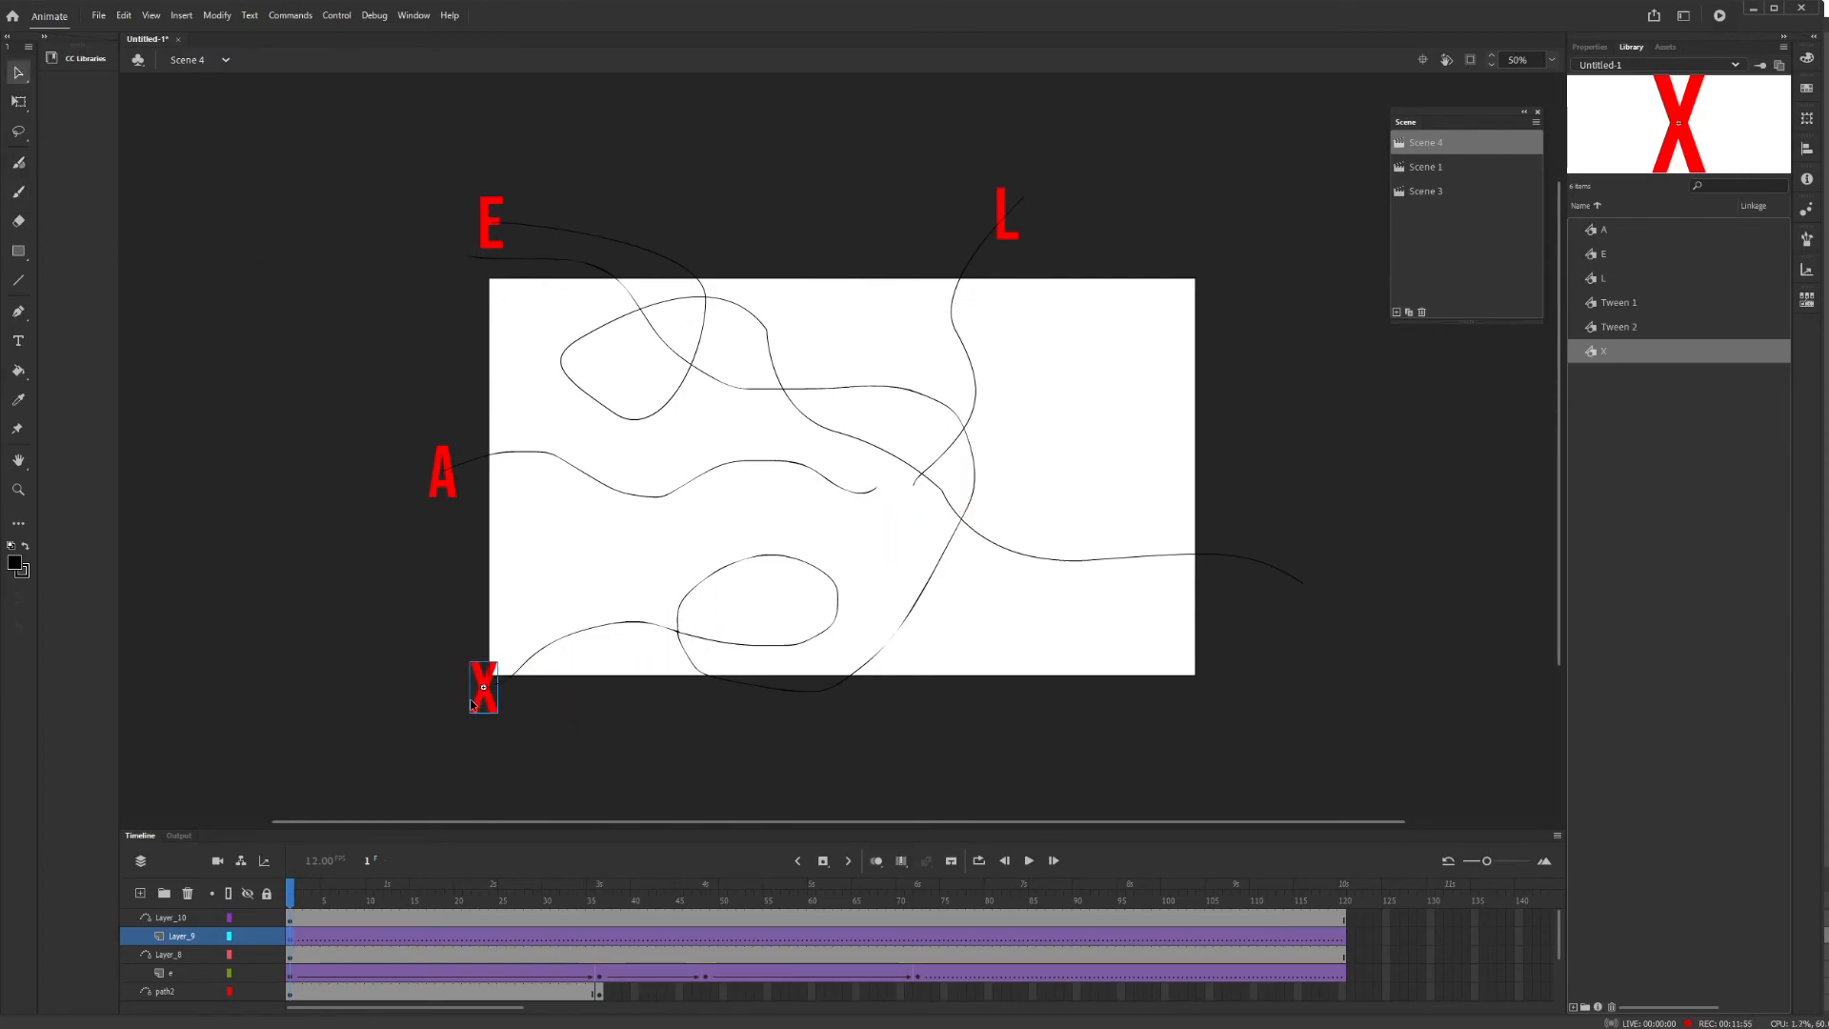
Keyframe the X beside the E at frames 36 and 48, and at the path's end past the stage's upper-left corner at frame 72.
left_click_drag(284, 896, 601, 901)
left_click_drag(494, 717, 977, 503)
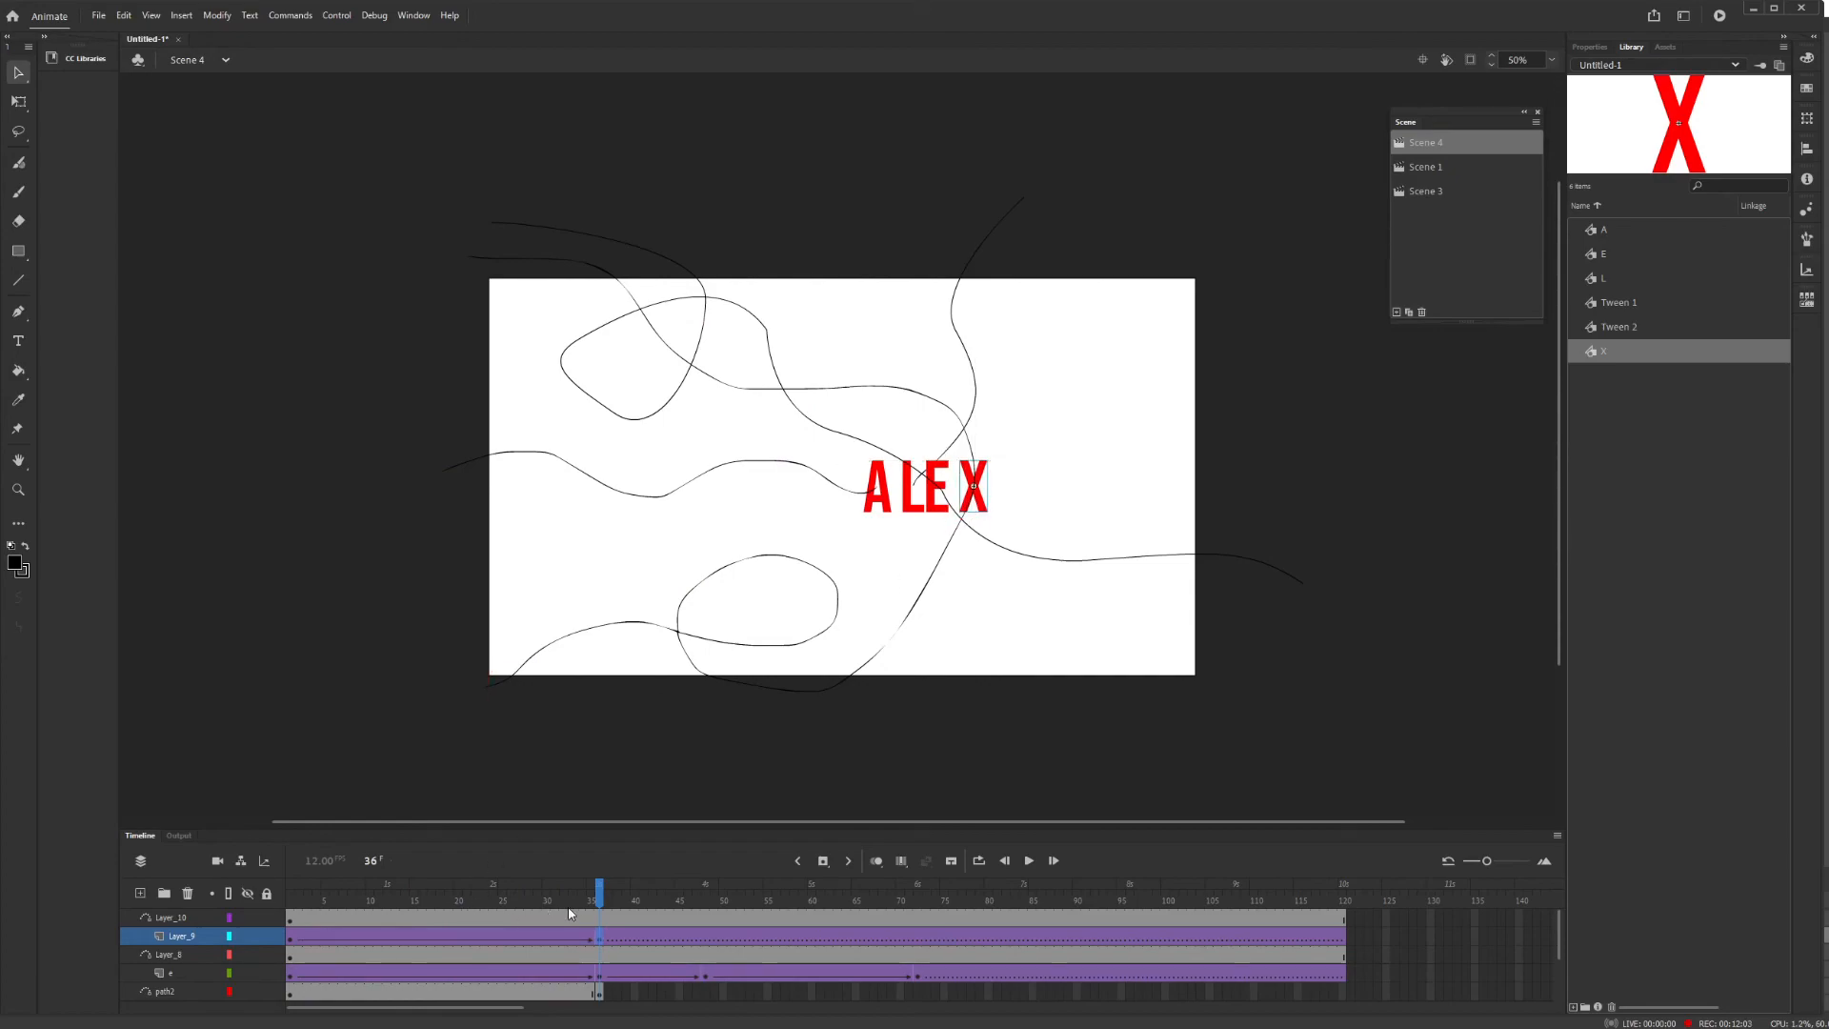
left_click_drag(602, 896, 706, 914)
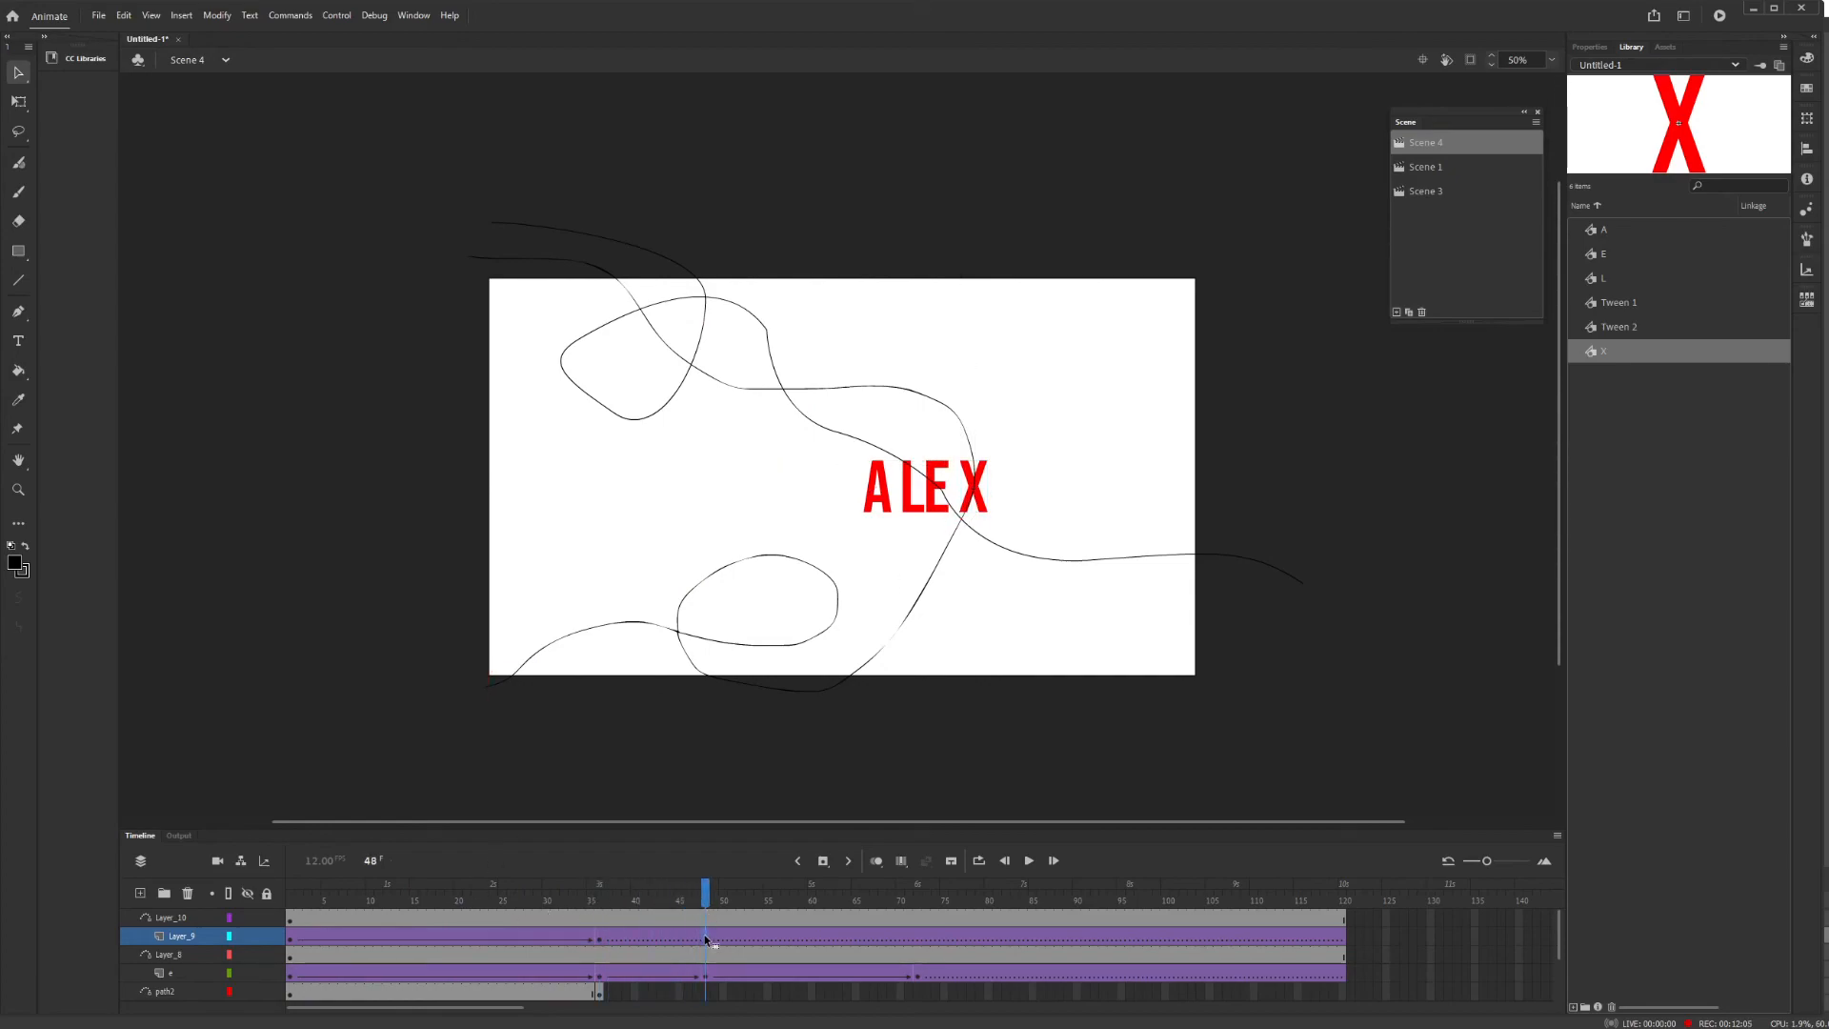
left_click(706, 940)
left_click_drag(708, 896, 920, 926)
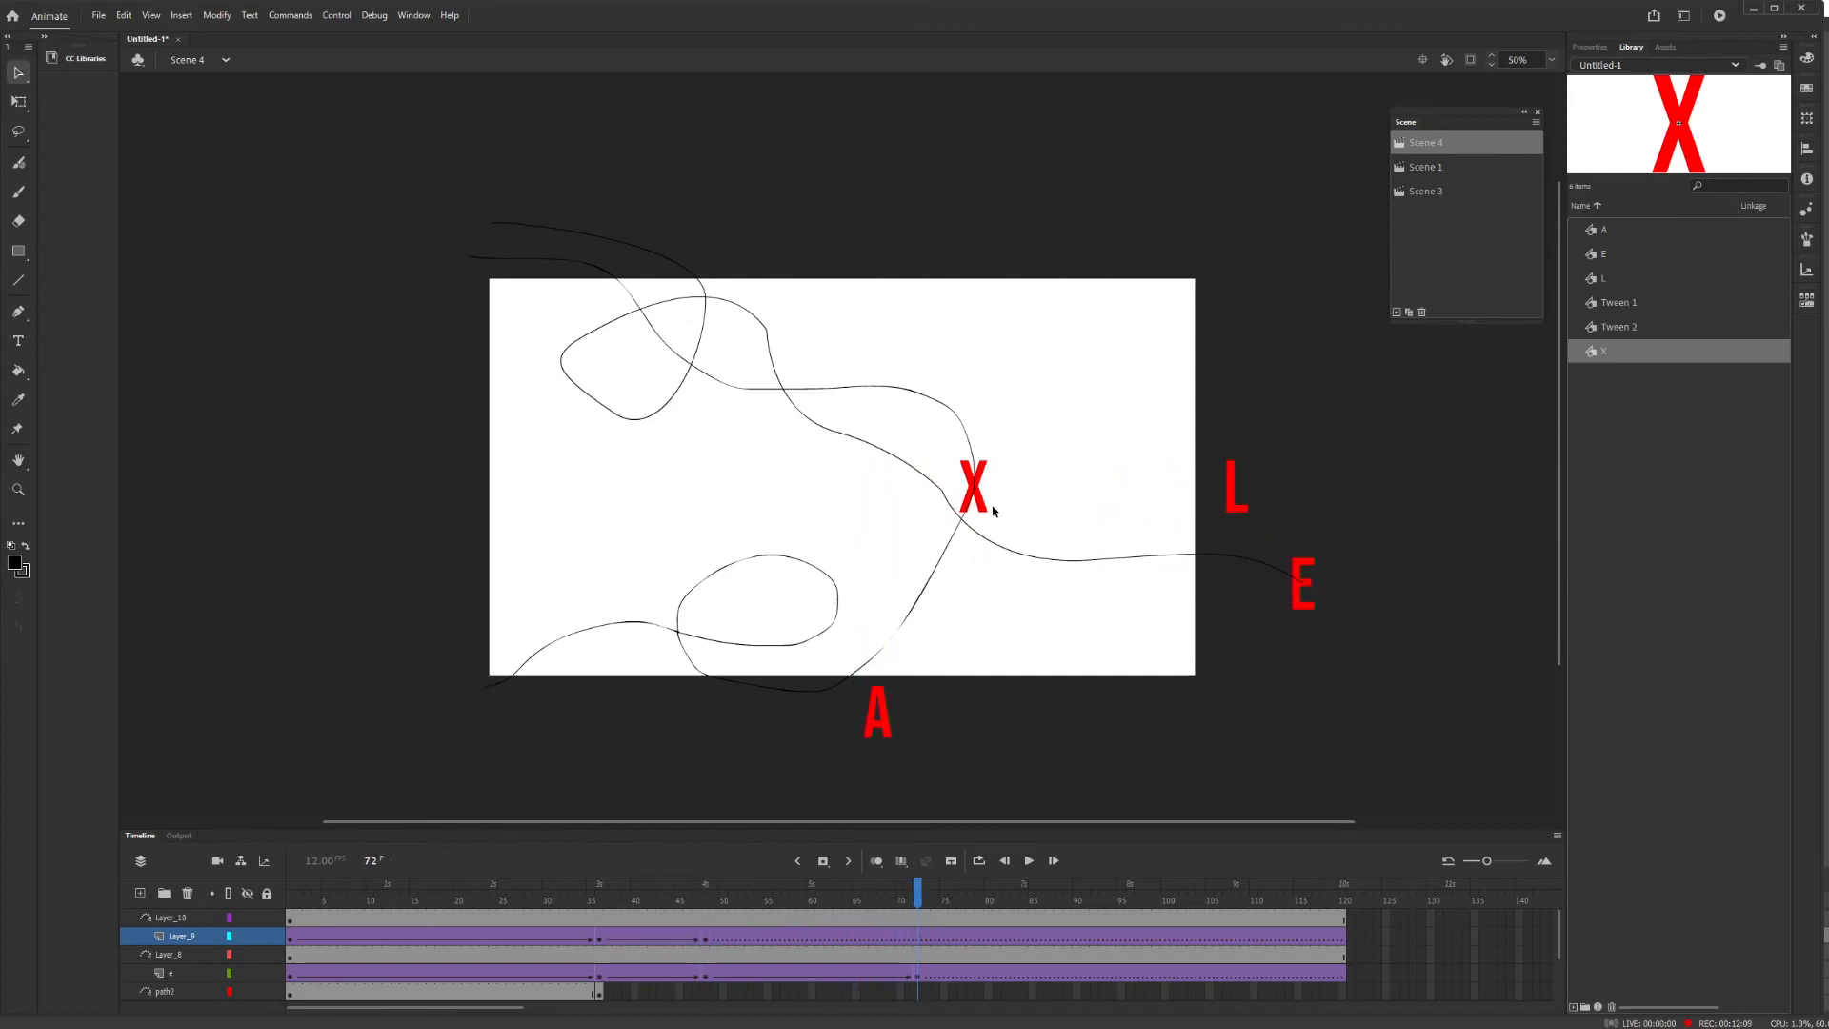
left_click_drag(979, 505, 470, 272)
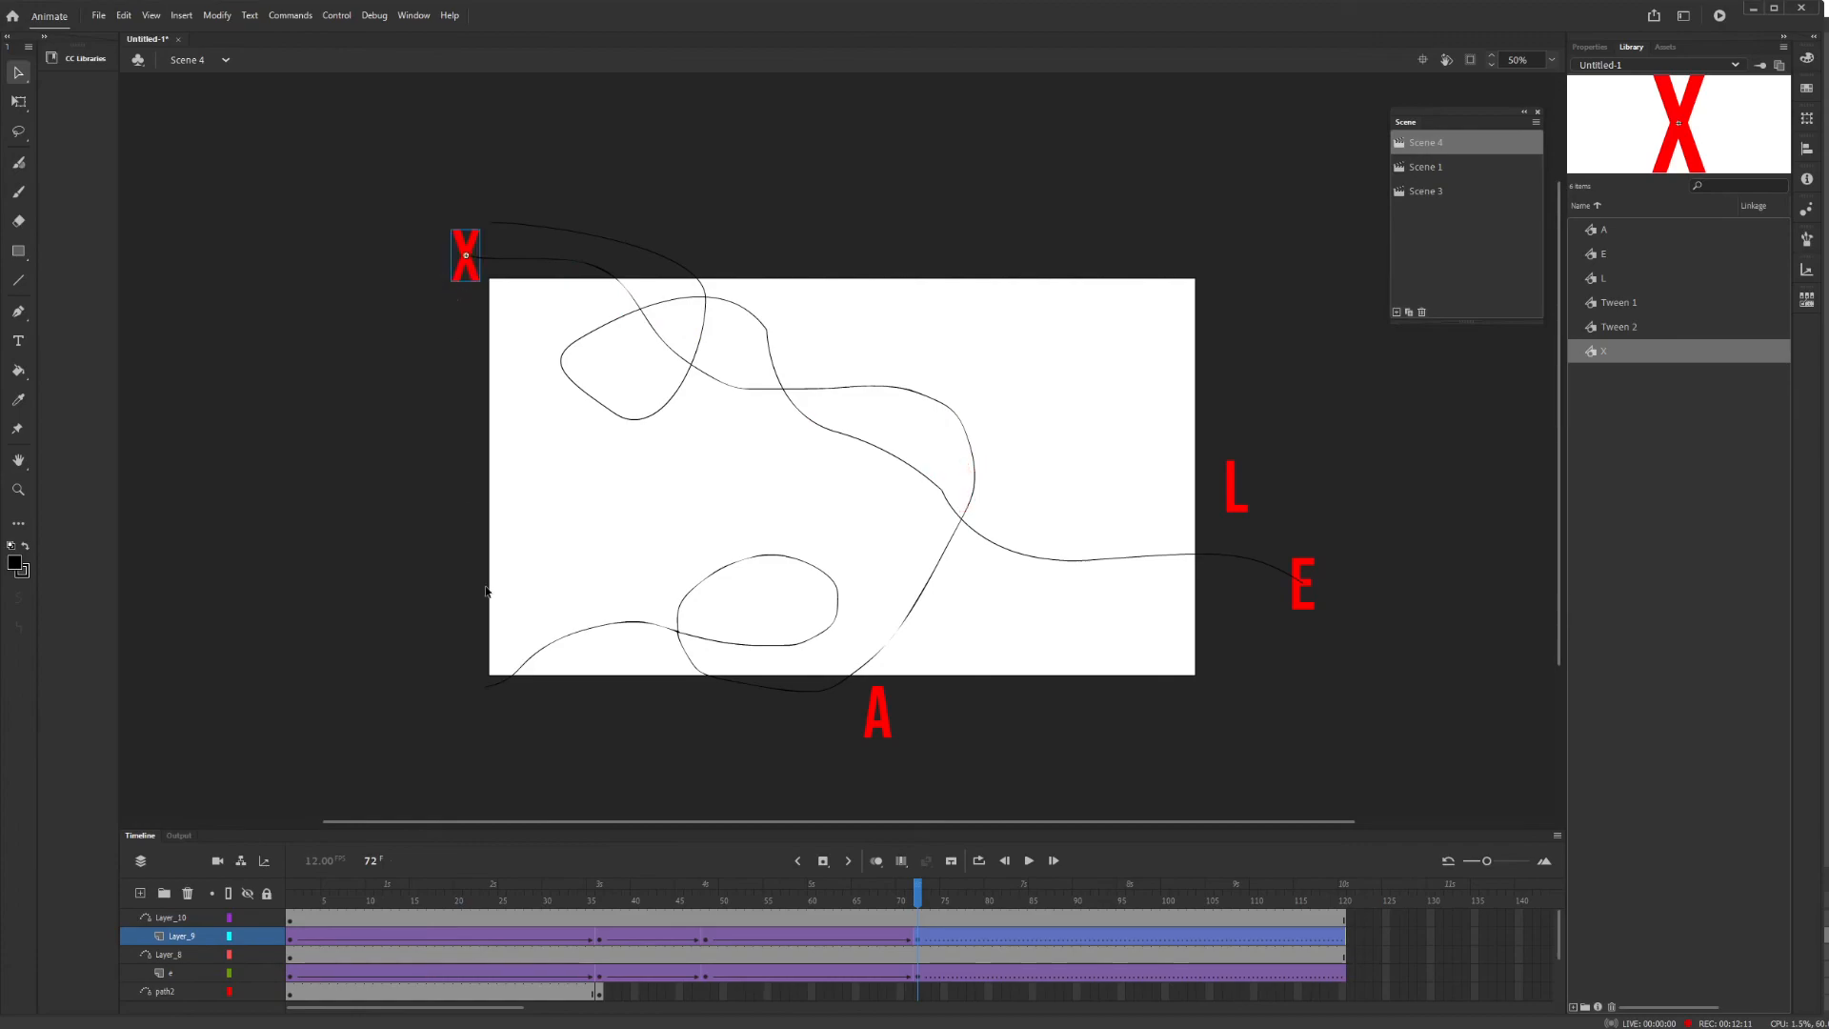
Test the movie from frame 1 to check all four letters' motion, and scrub the timeline to frame 73.
left_click_drag(921, 898, 130, 898)
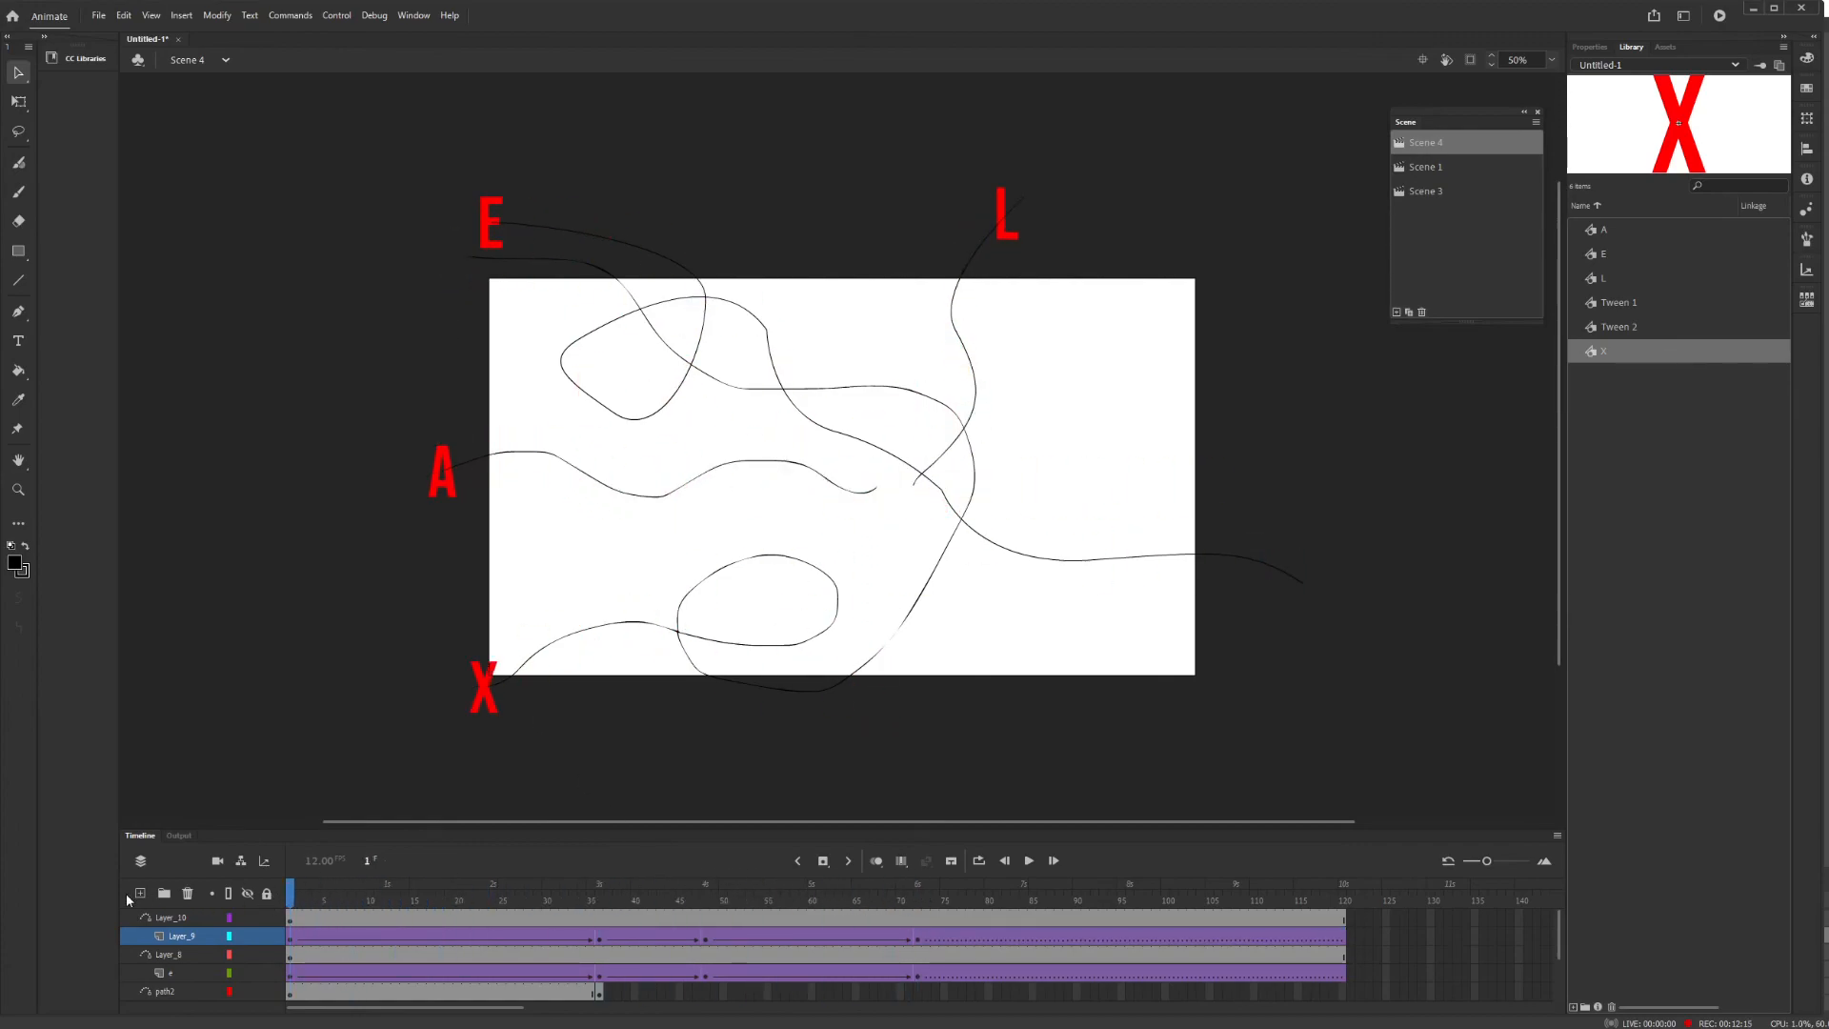
key("ctrl+Return")
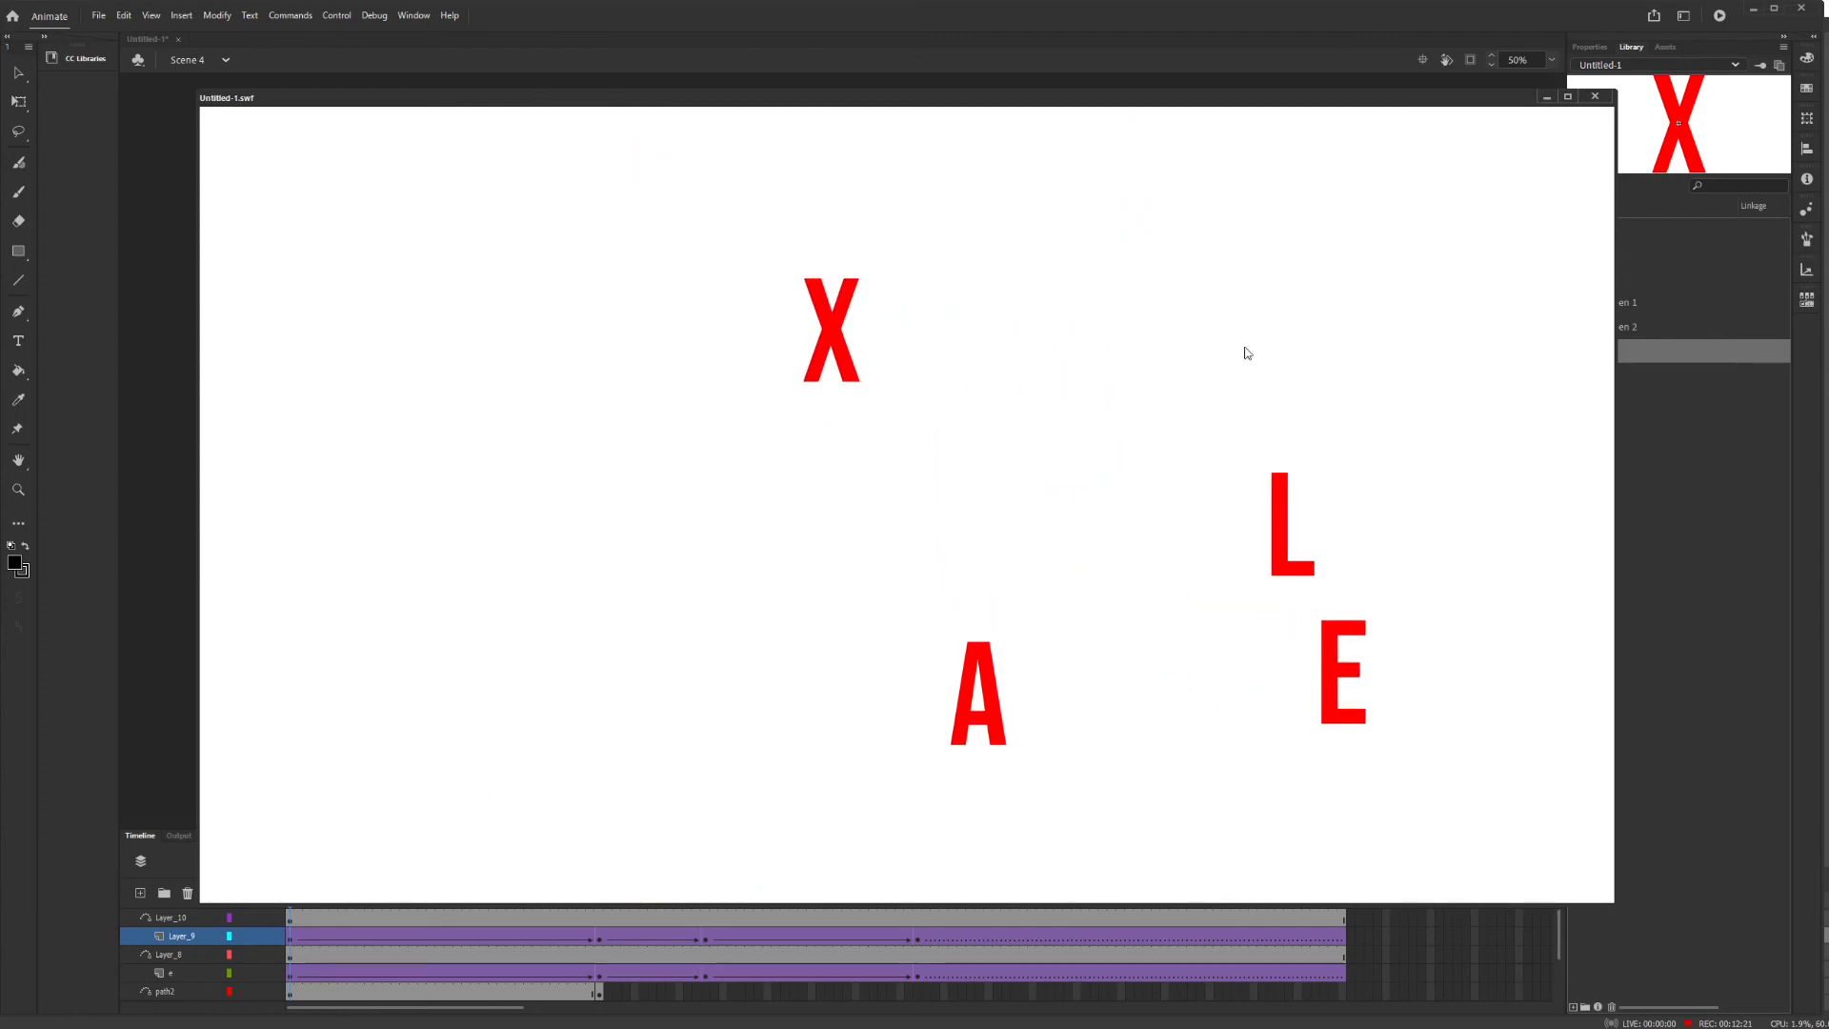
key("ctrl+w")
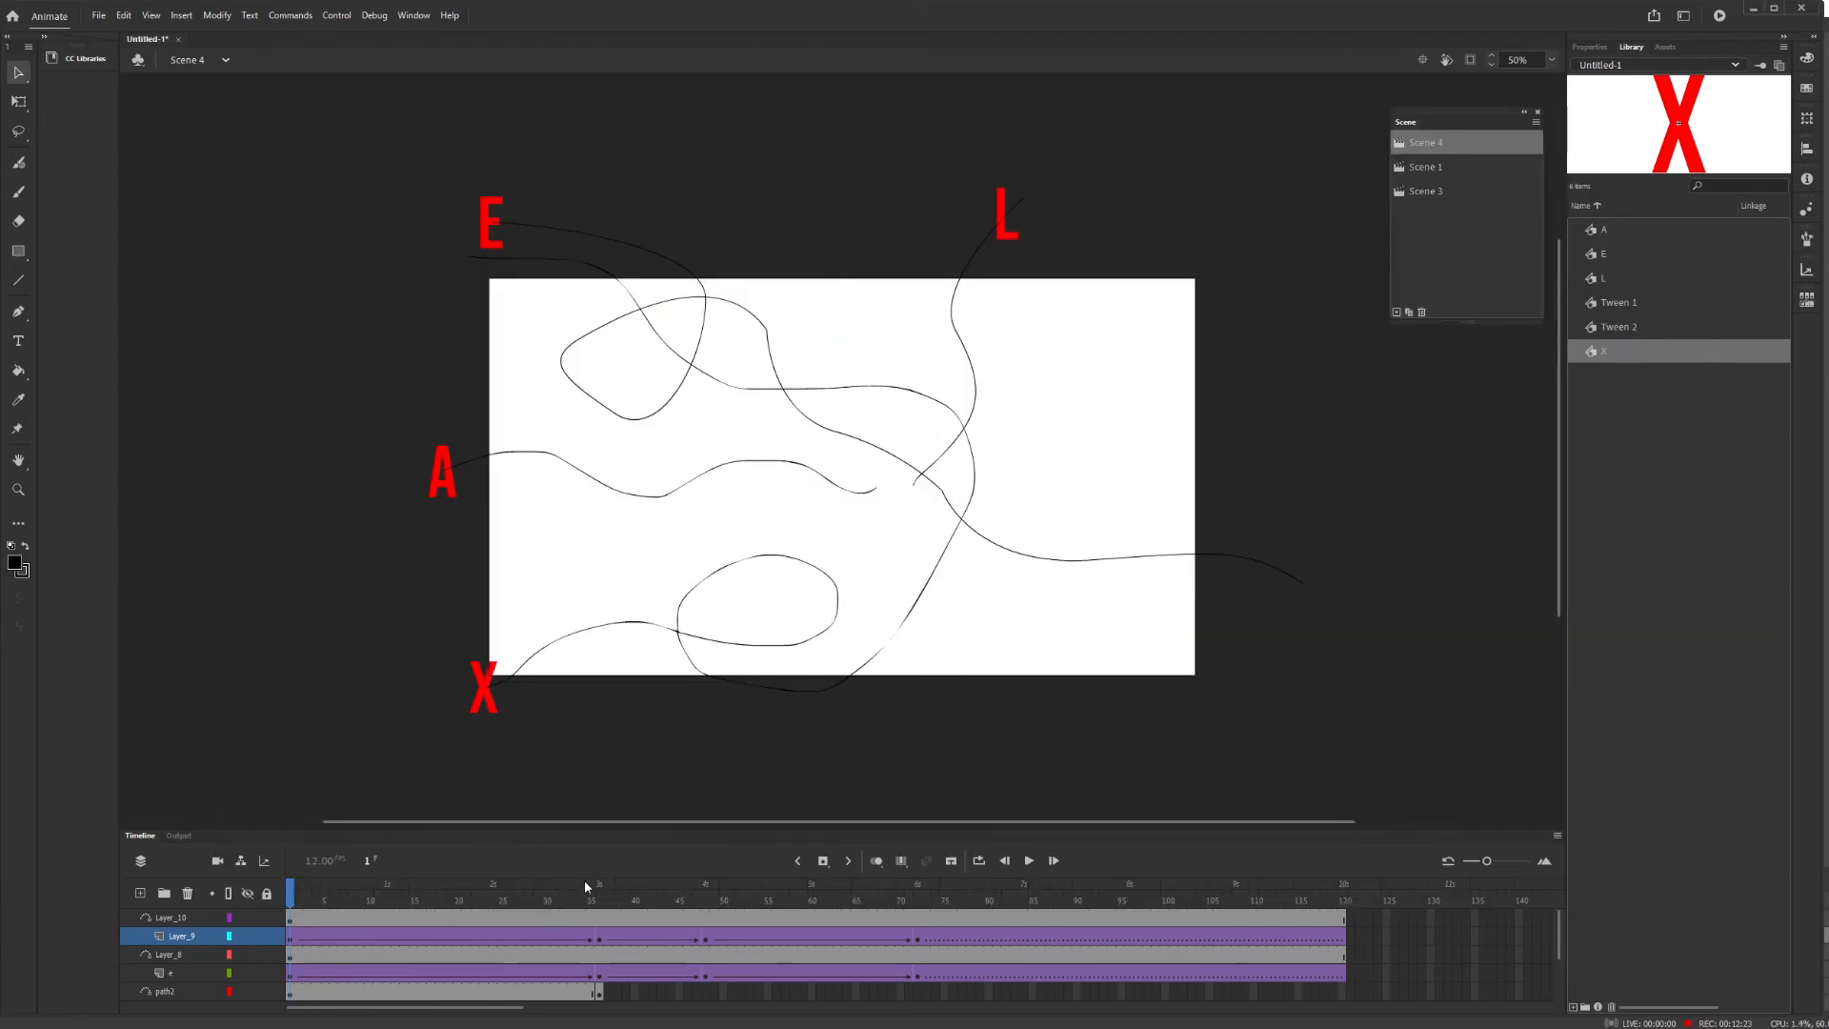
left_click_drag(282, 889, 932, 790)
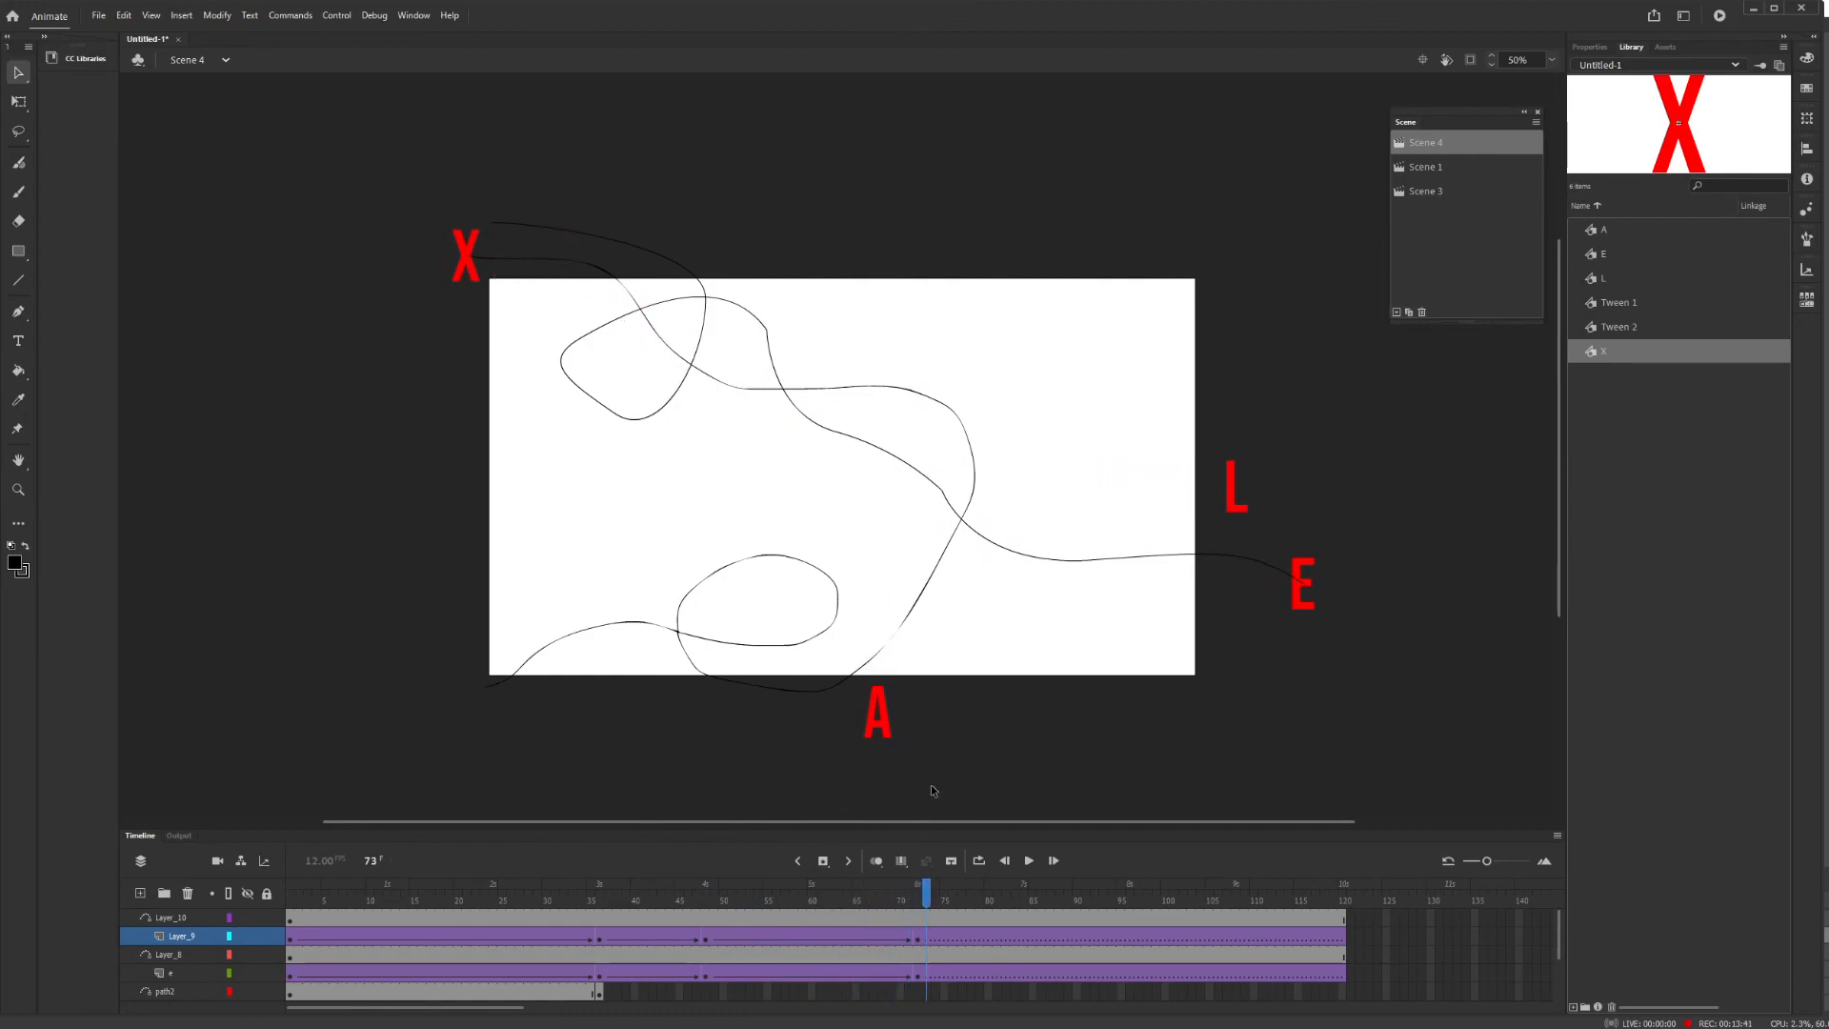